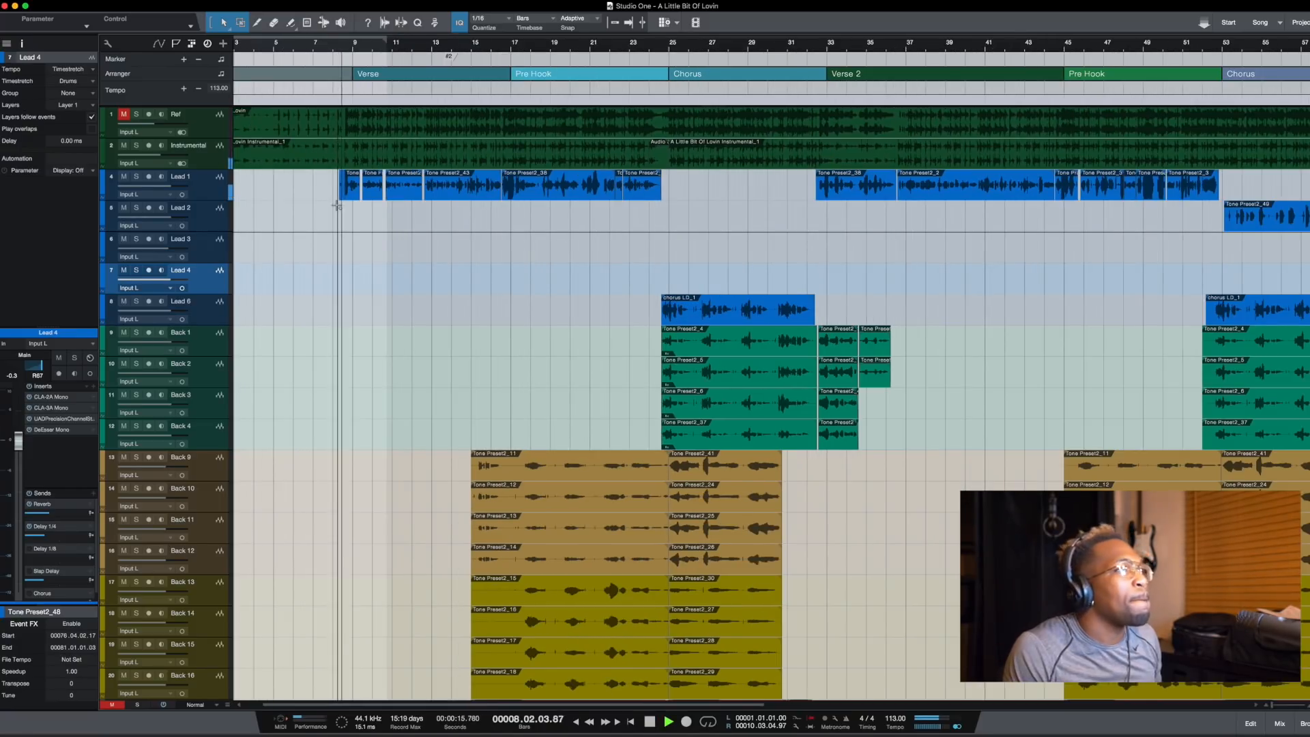
- Look over the lead and background vocal tracks from the verse to the Pre Hook during playback, close up and as an overview
key(e)
key(e)
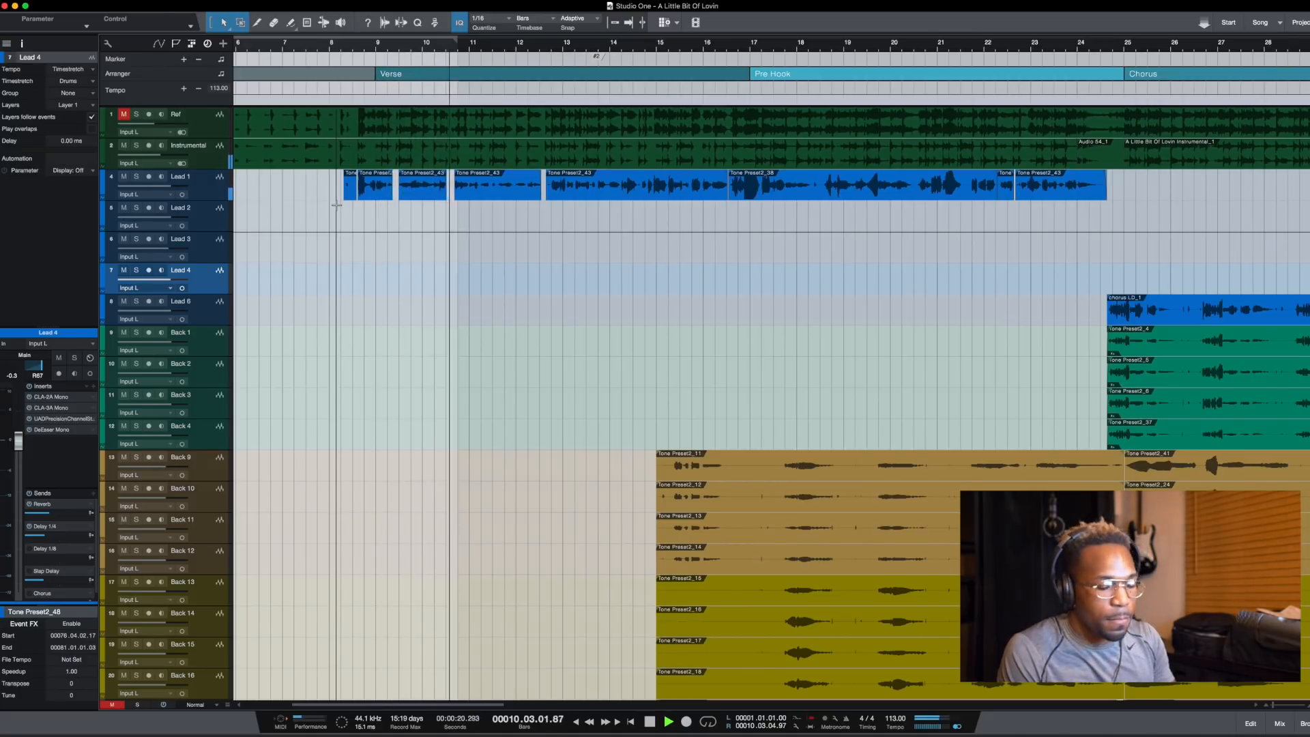
key(XF86AudioRaiseVolume)
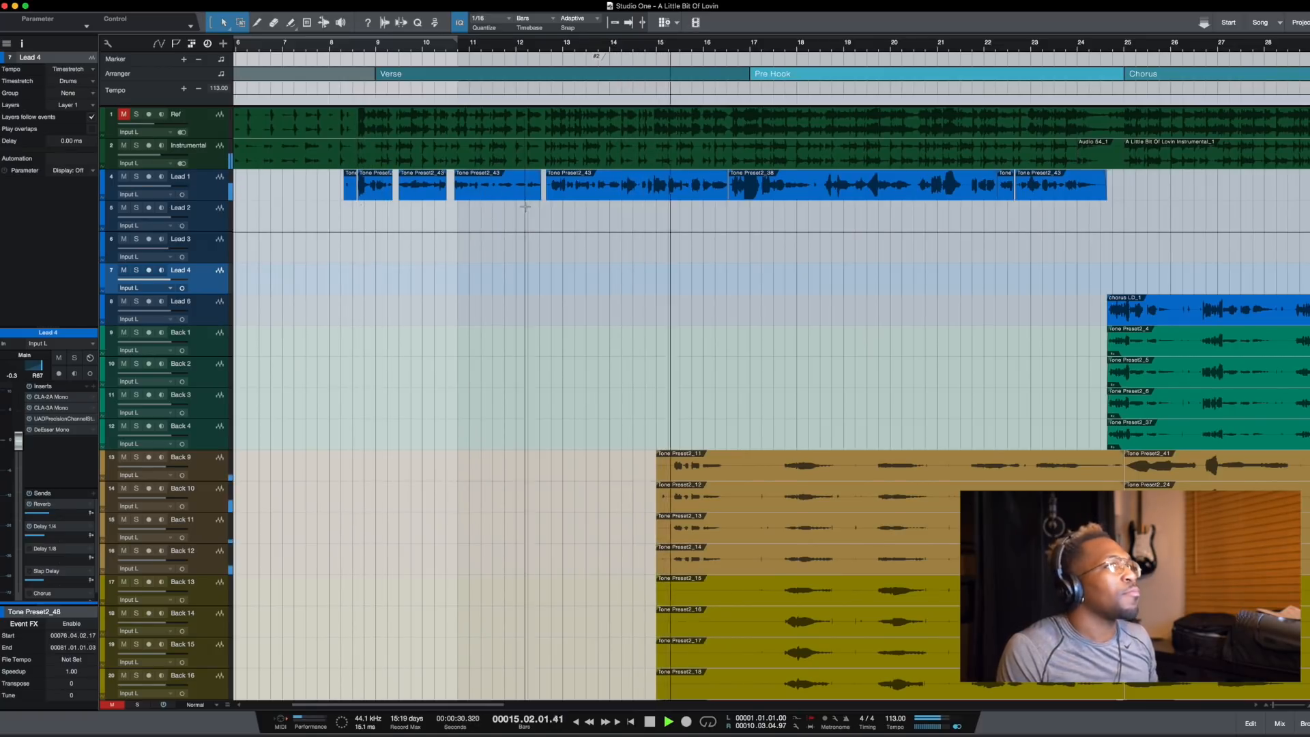
key(w)
key(w)
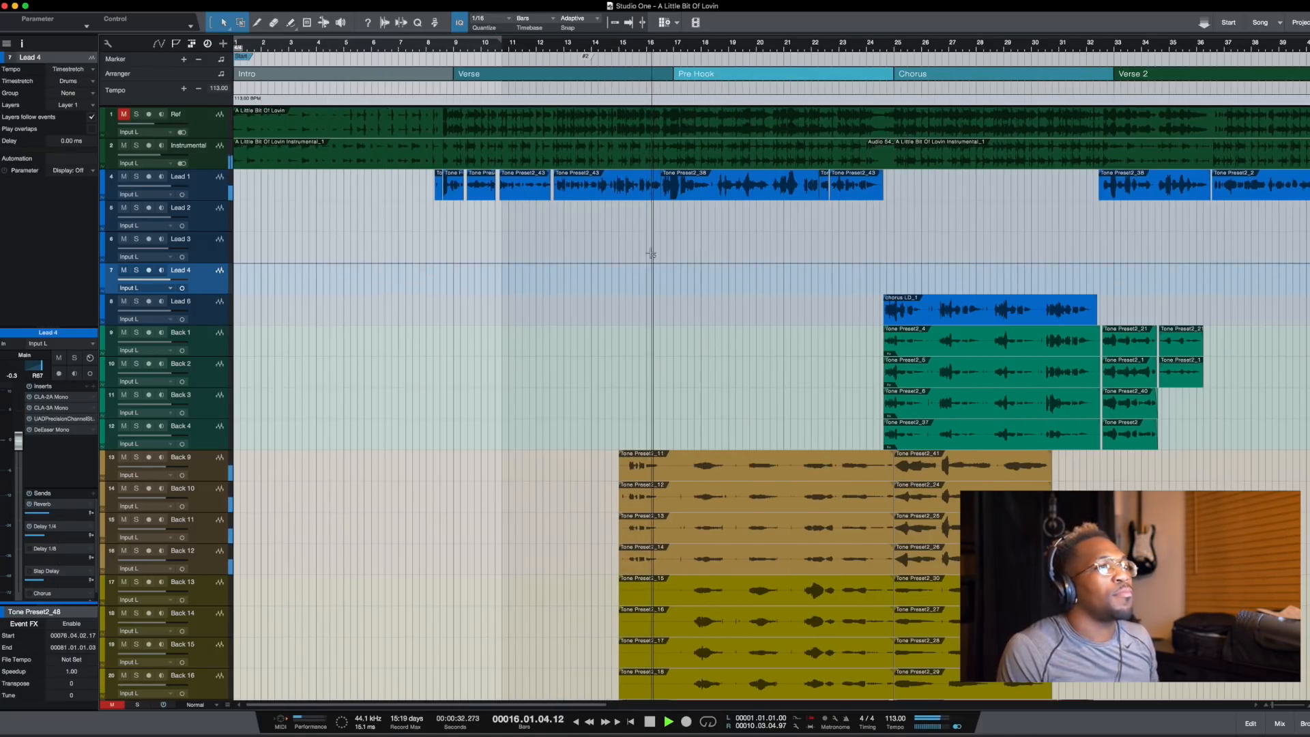
key(shift+w)
key(shift+w)
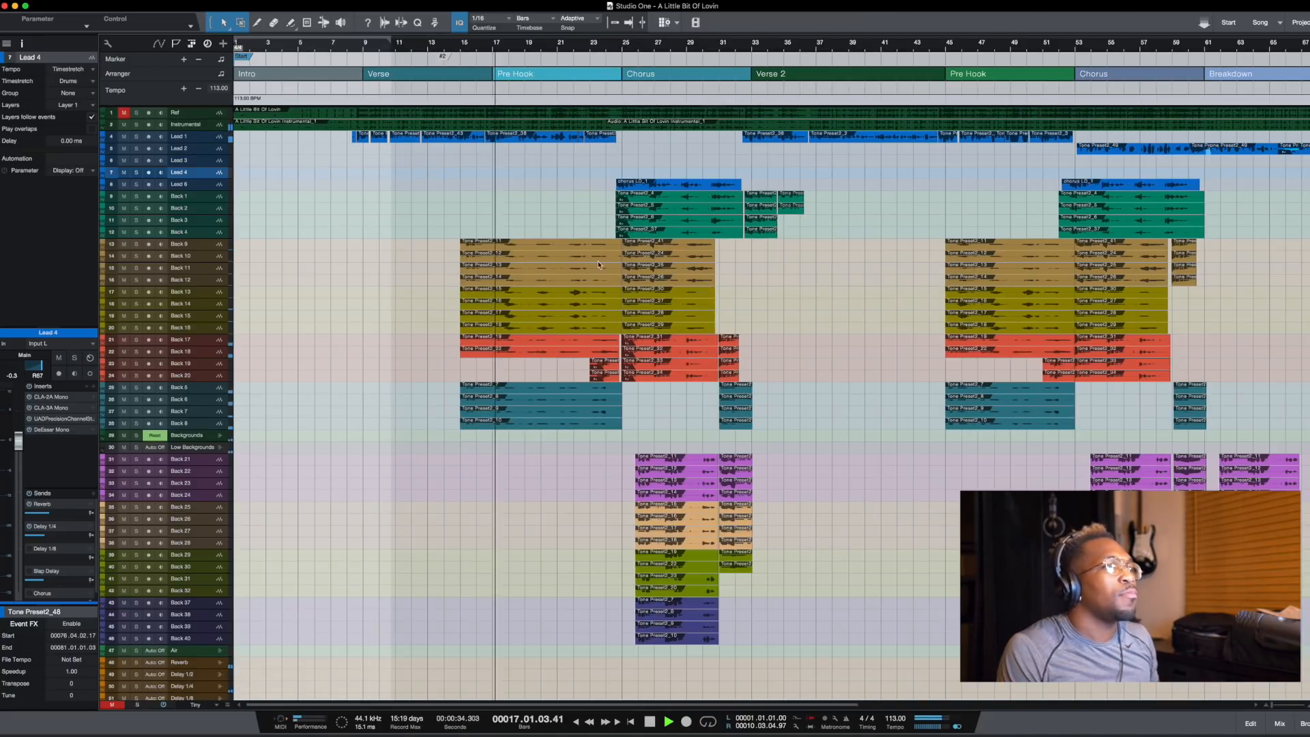
key(shift+e)
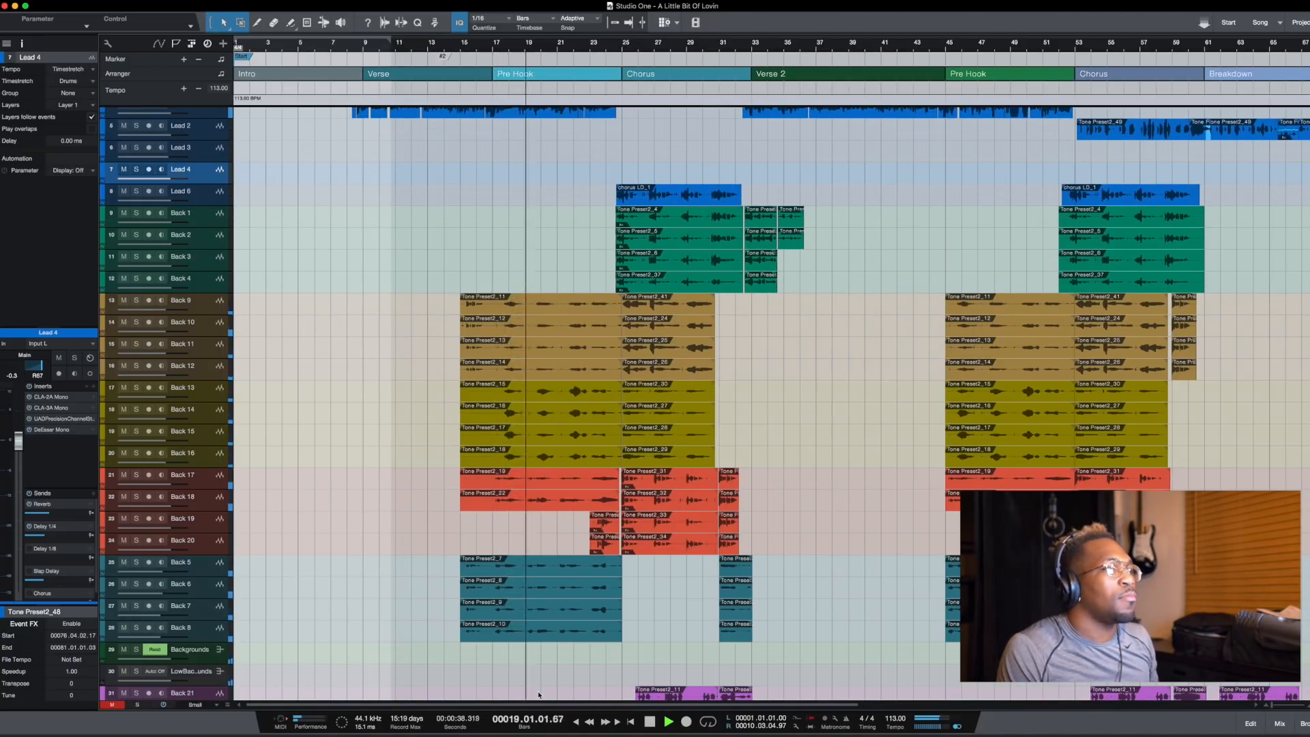
- Raise the gain of the CLA-2A Stereo compressor on the Backgrounds bus slightly
click(1279, 723)
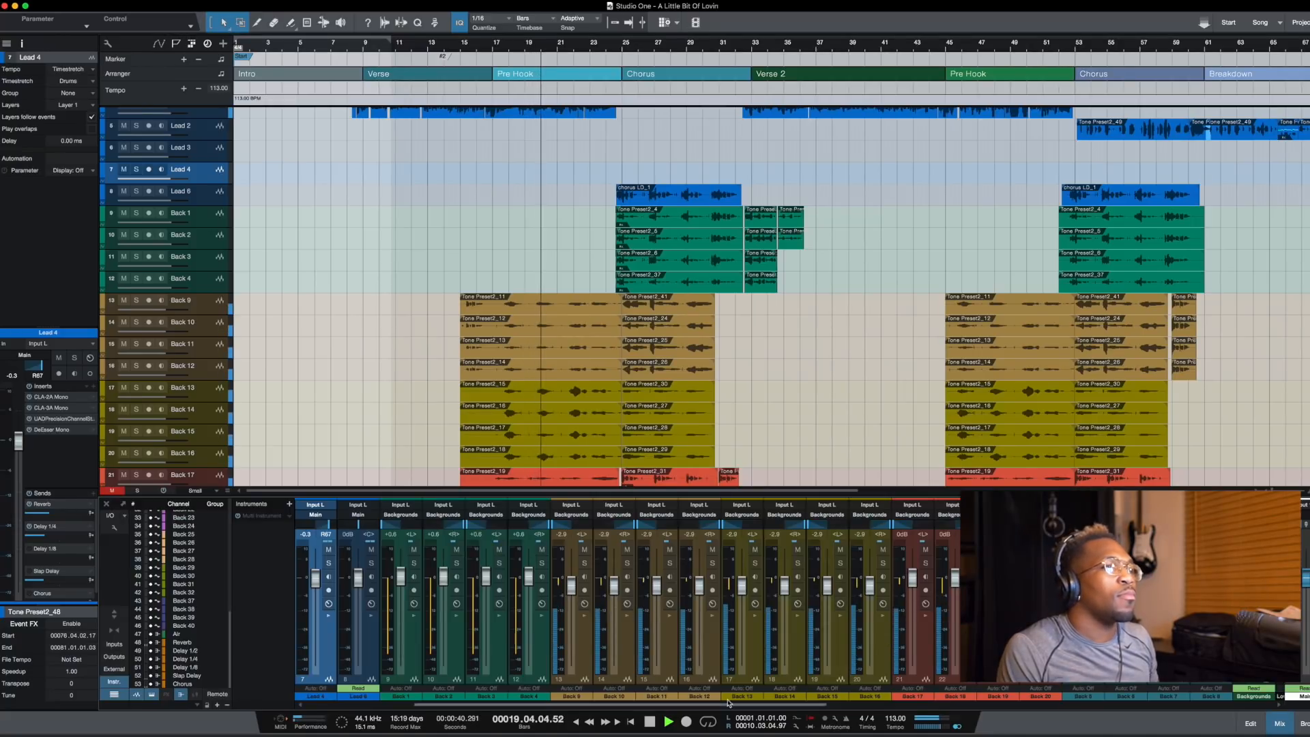
drag(734, 707, 935, 707)
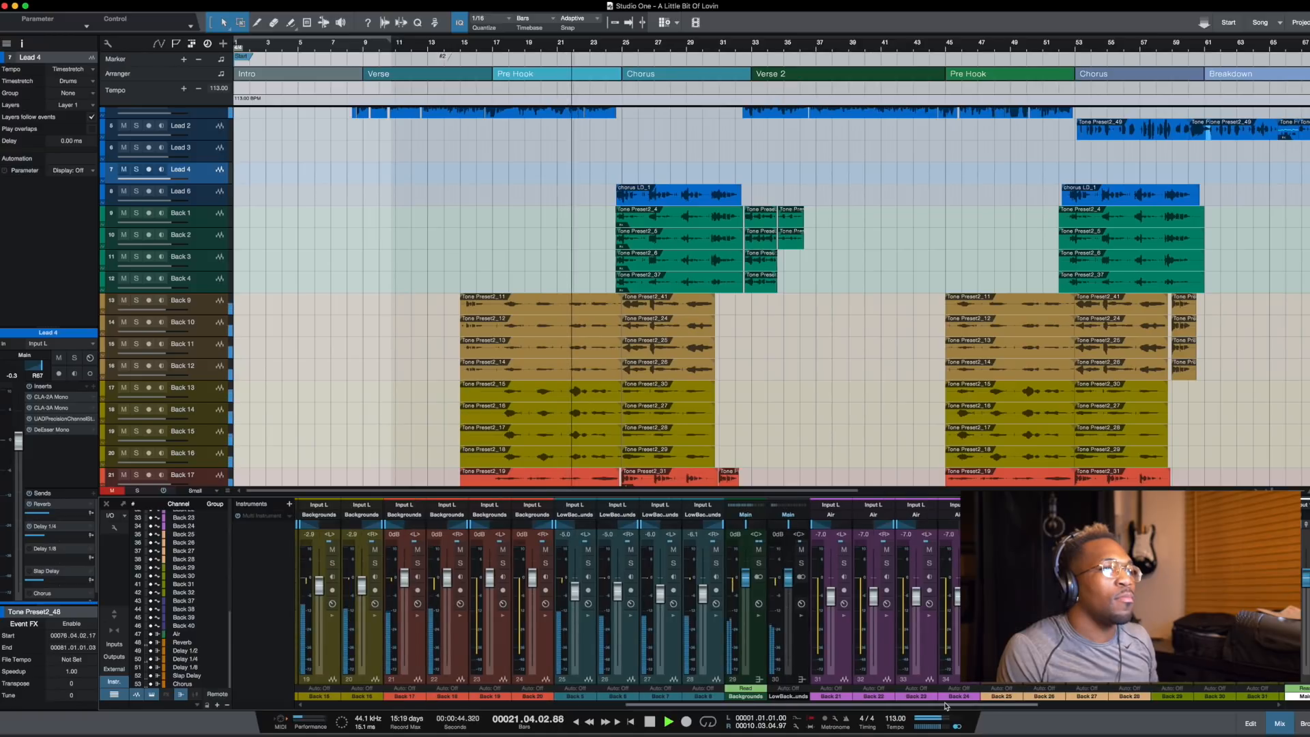
click(762, 615)
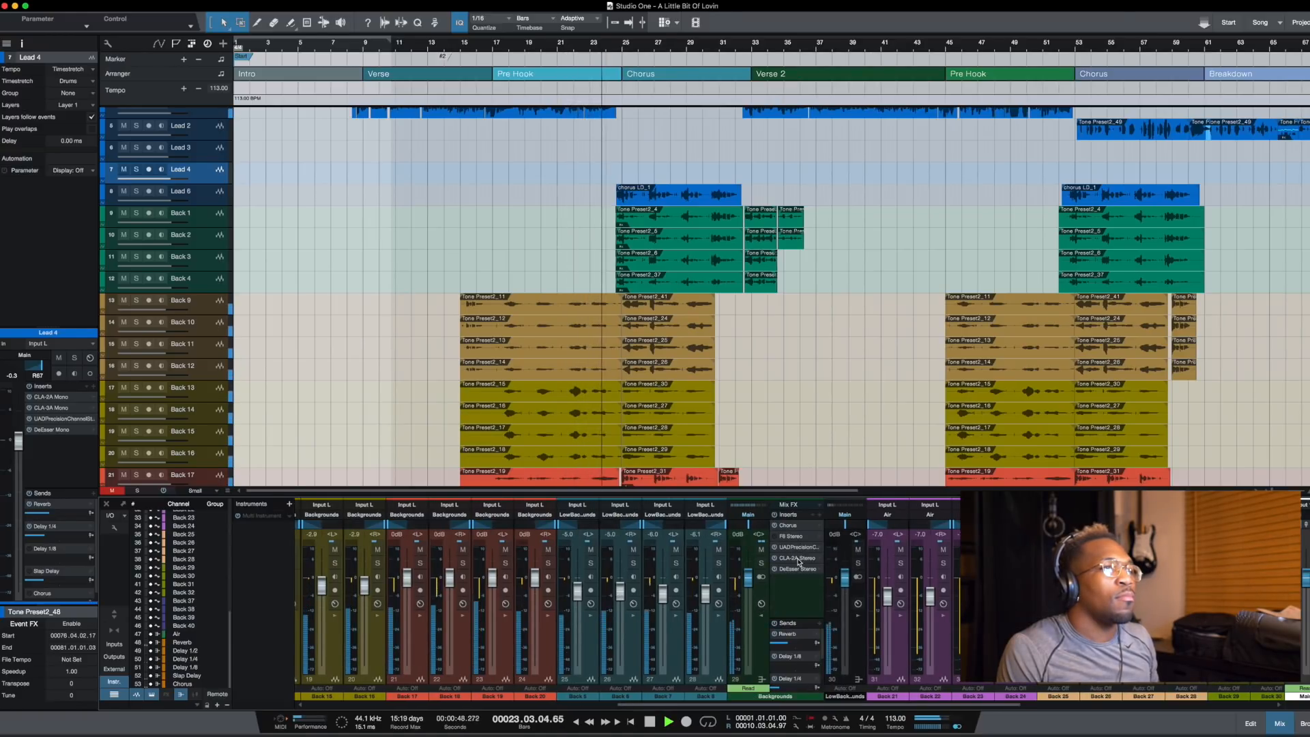
click(797, 558)
mouse_move(656, 193)
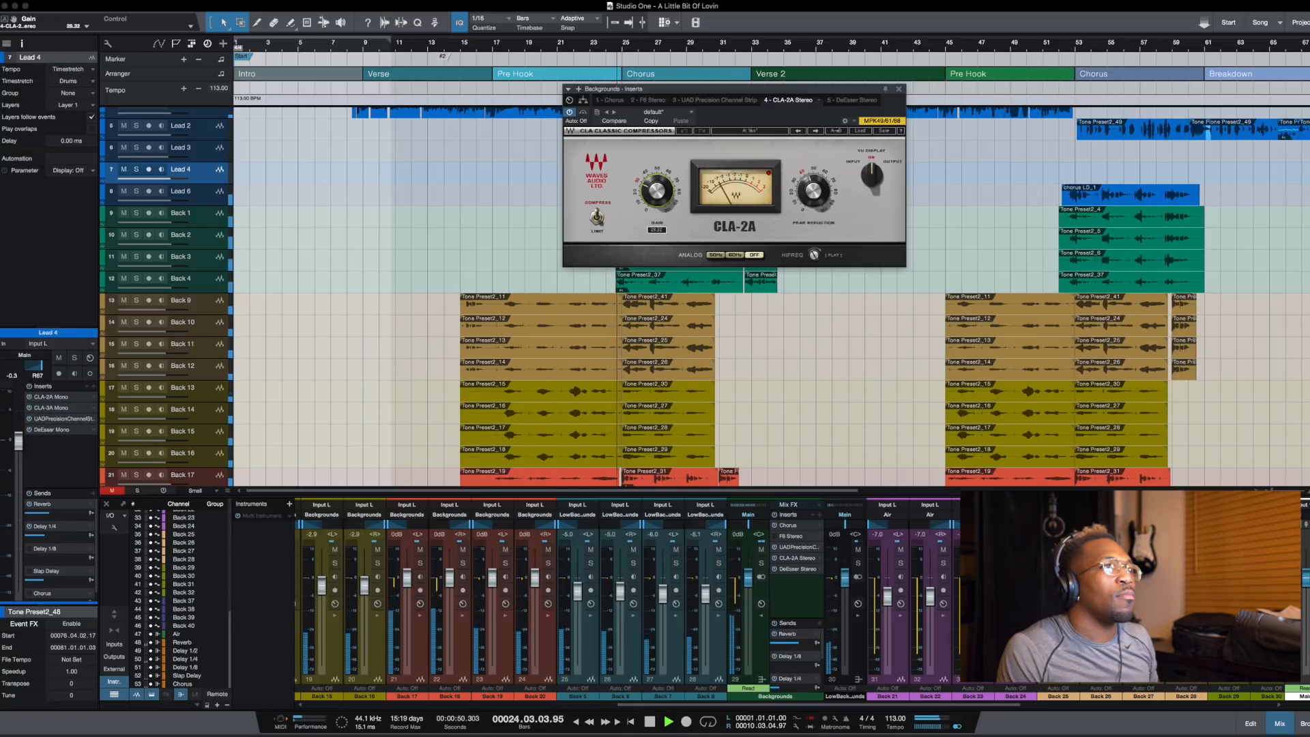
scroll(656, 193, up, 2)
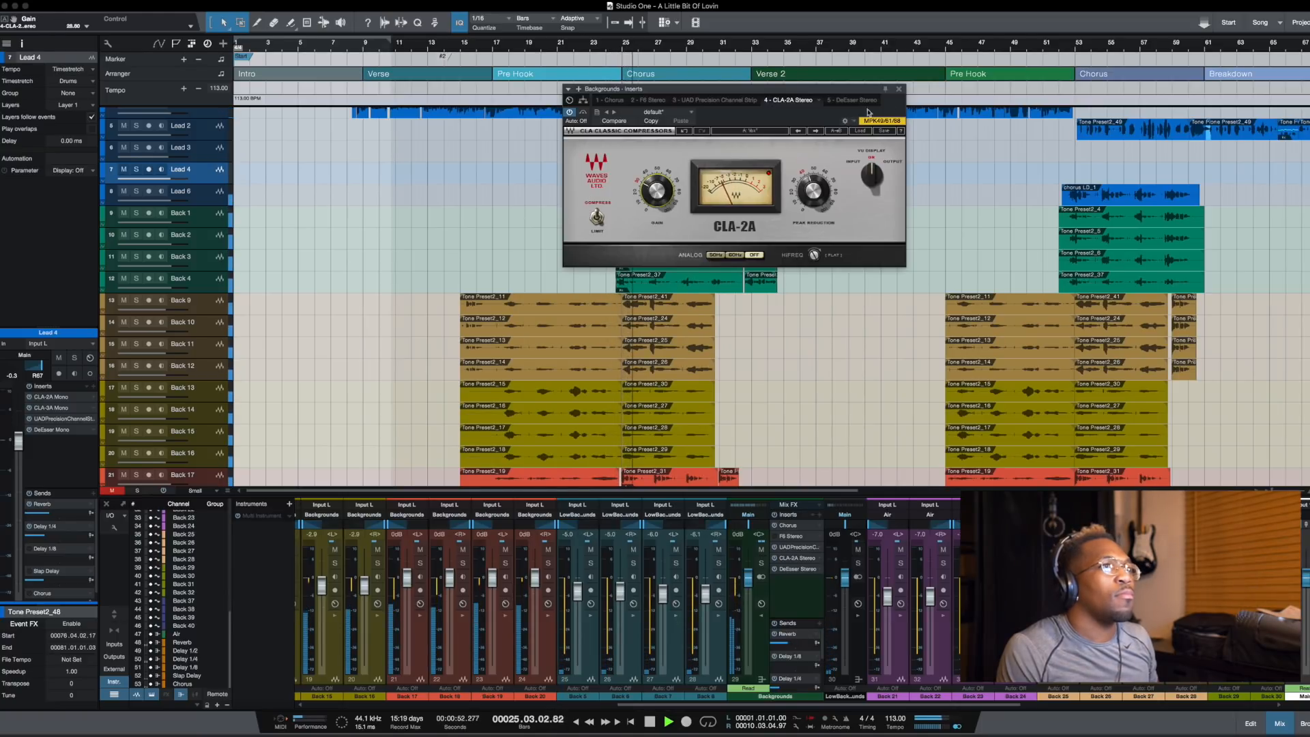
click(899, 89)
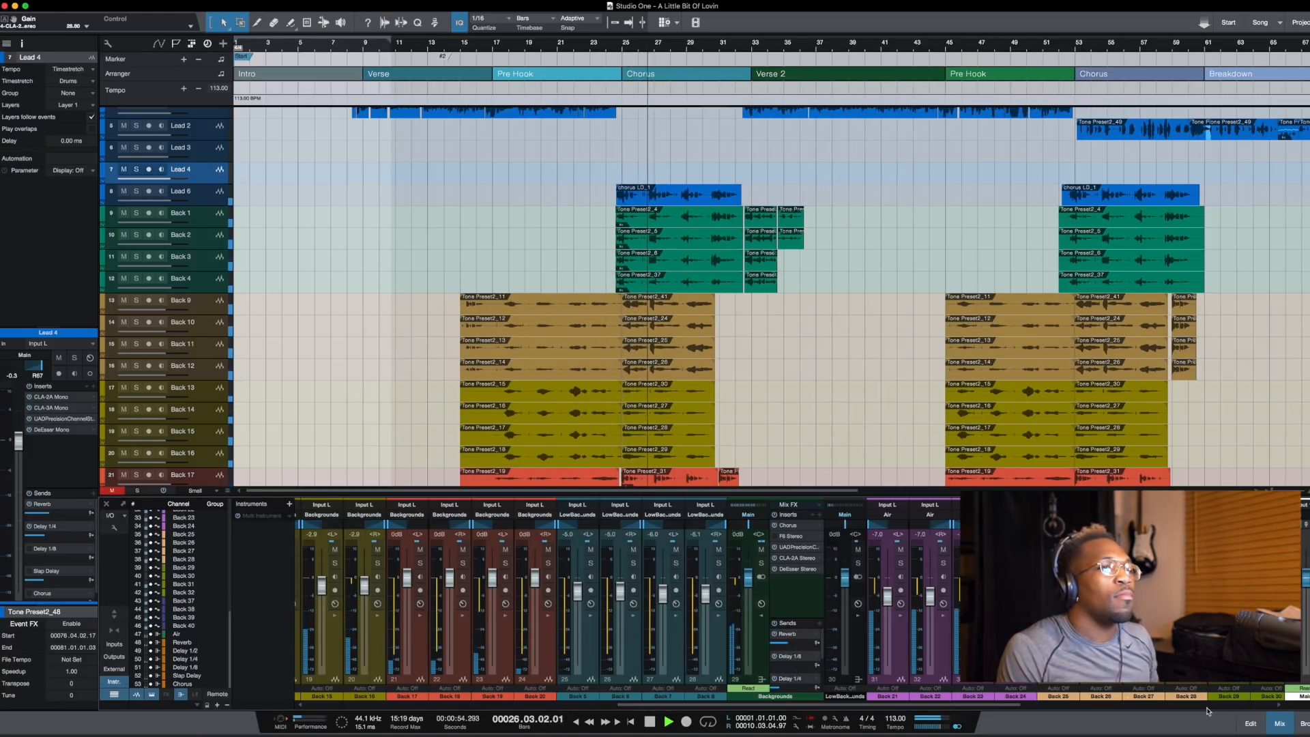
click(1280, 723)
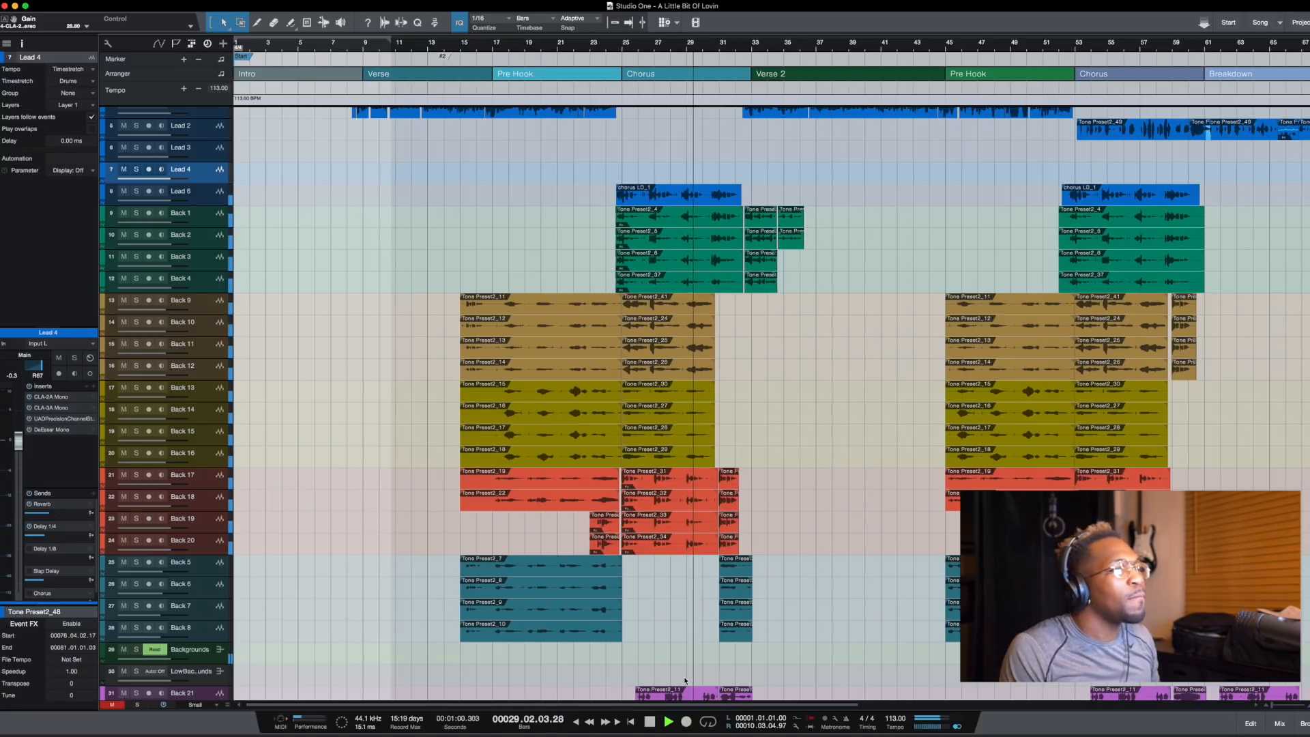
- Stop playback and place the playhead just before the first Lead 1 clip at bar 8
scroll(678, 643, up, 1)
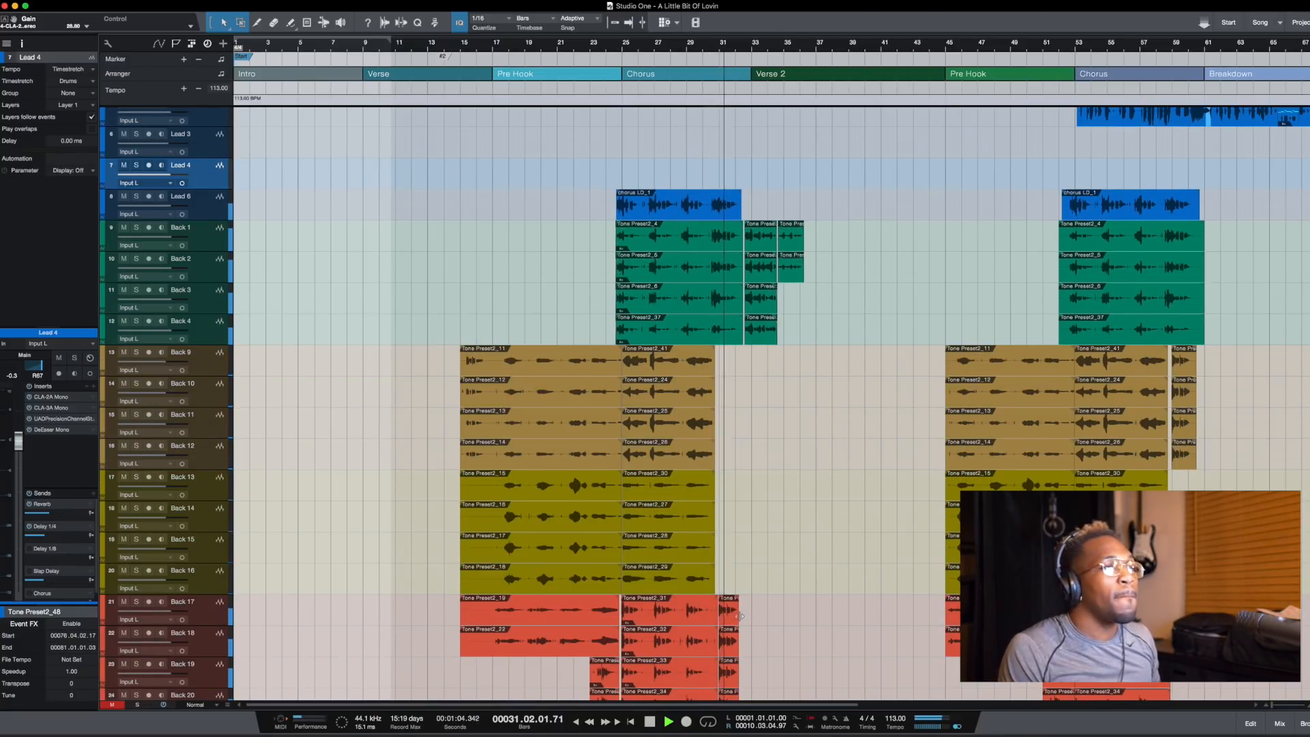
scroll(740, 616, up, 2)
scroll(696, 350, up, 3)
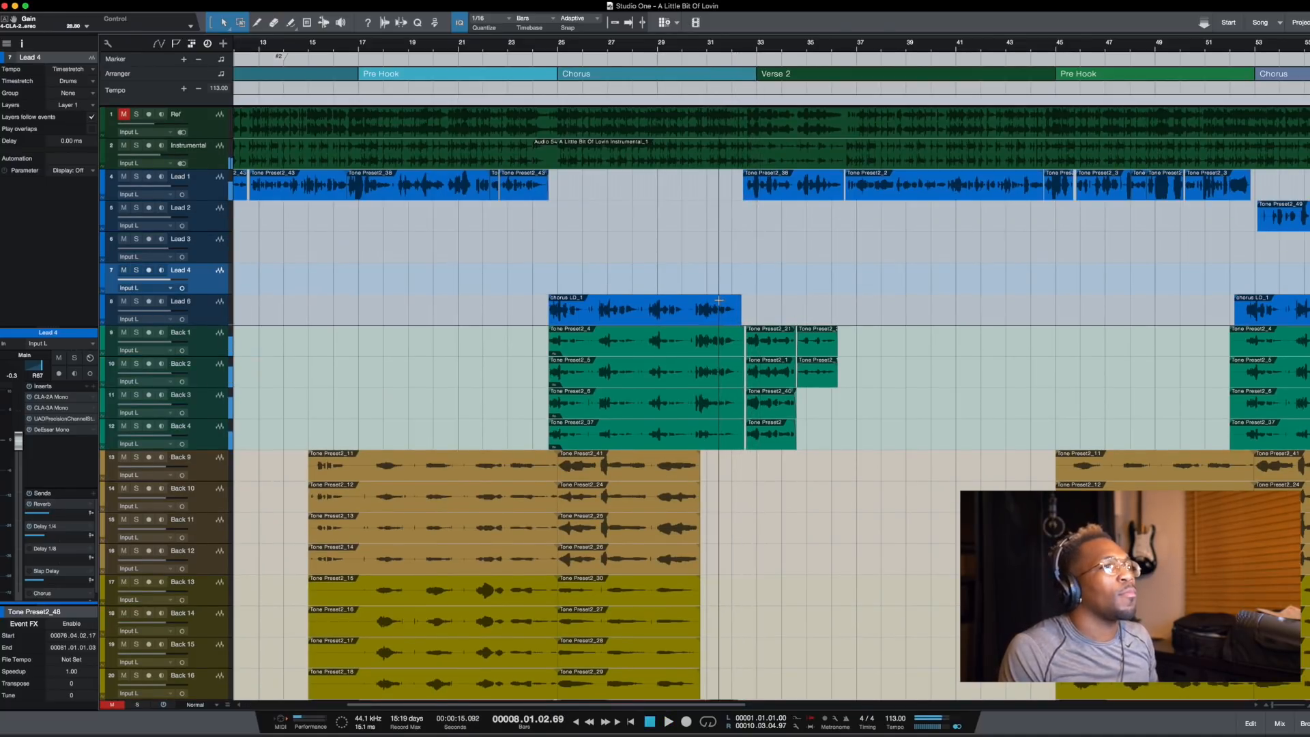
key(space)
scroll(720, 301, down, 2)
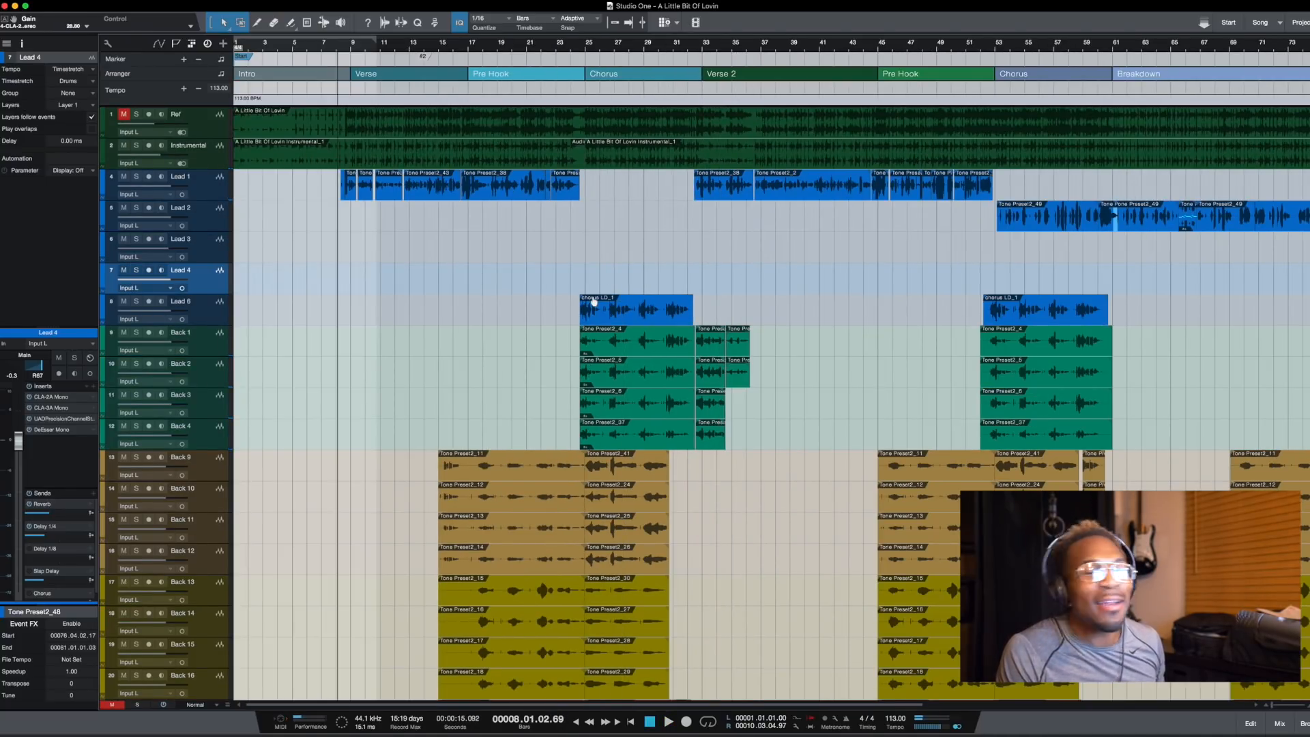
click(341, 222)
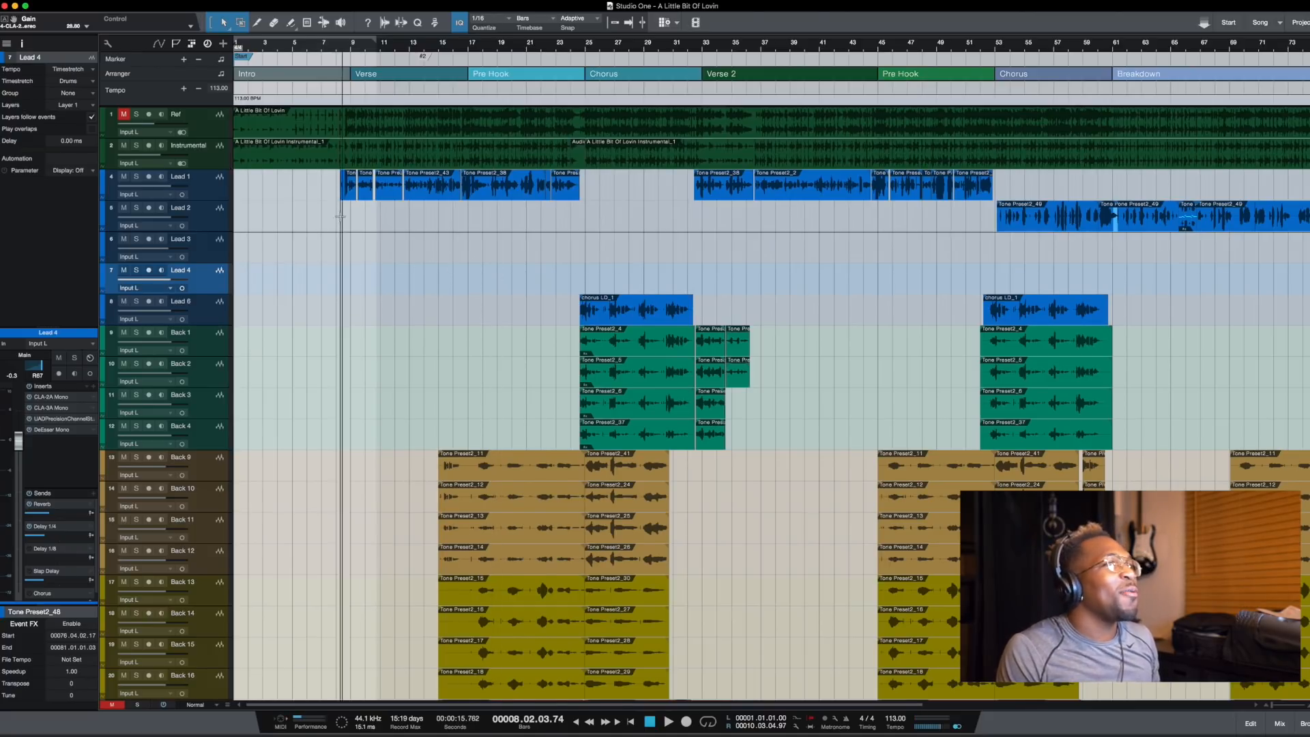
click(337, 215)
scroll(337, 211, up, 1)
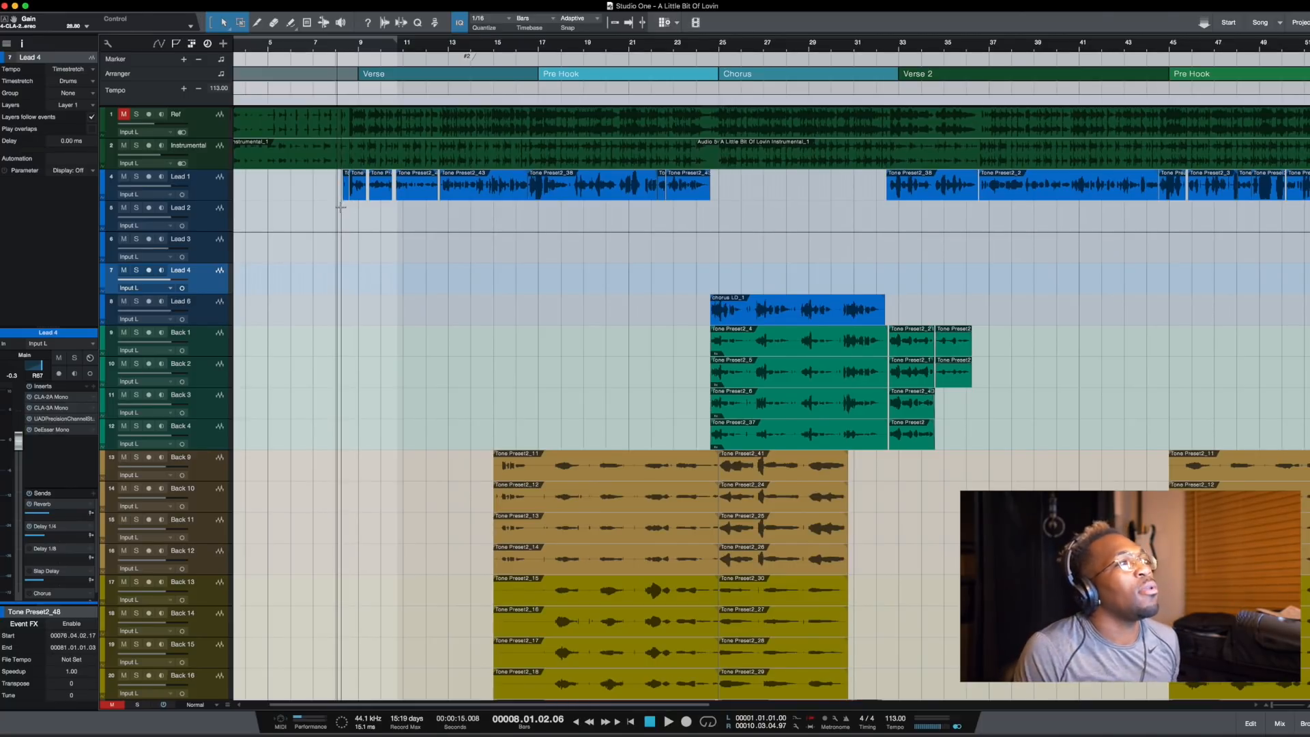
- Examine how the lead and background vocals are laid out across the song, especially the background entries around the Pre Hook
scroll(340, 208, down, 2)
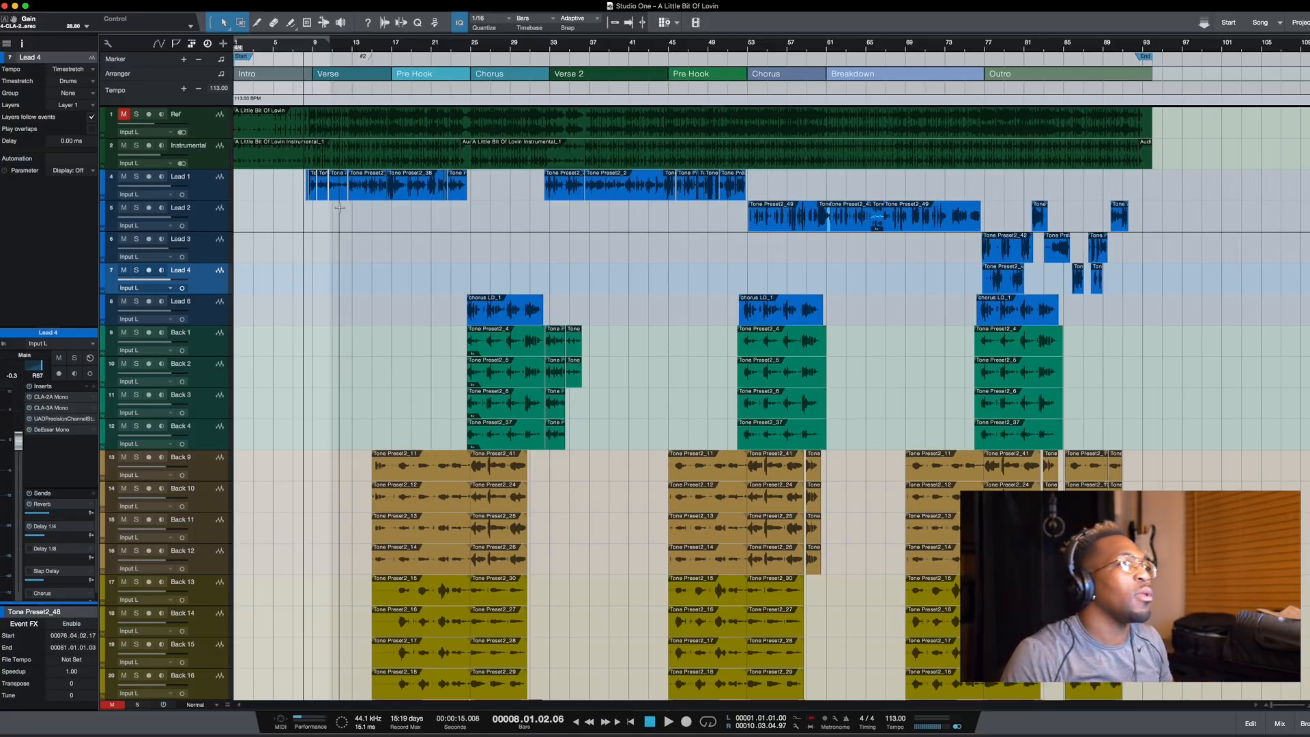
scroll(340, 210, up, 5)
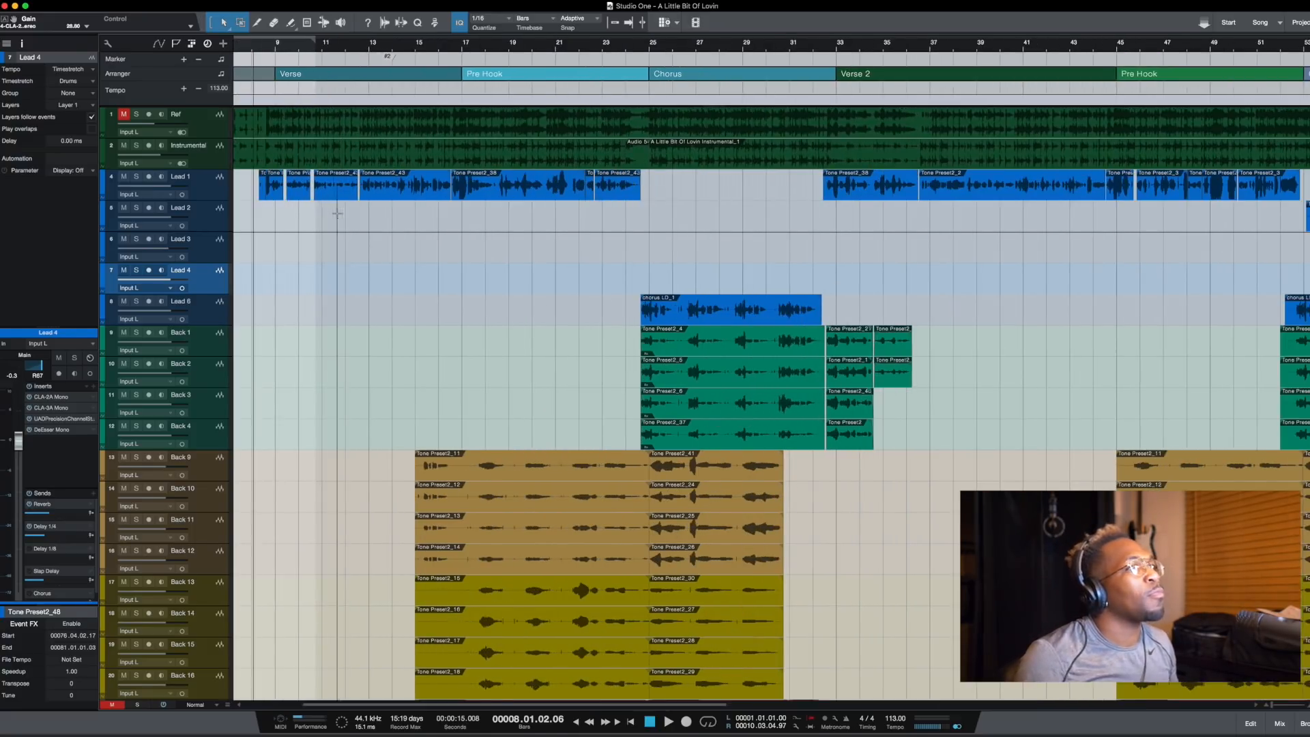
scroll(338, 211, left, 2)
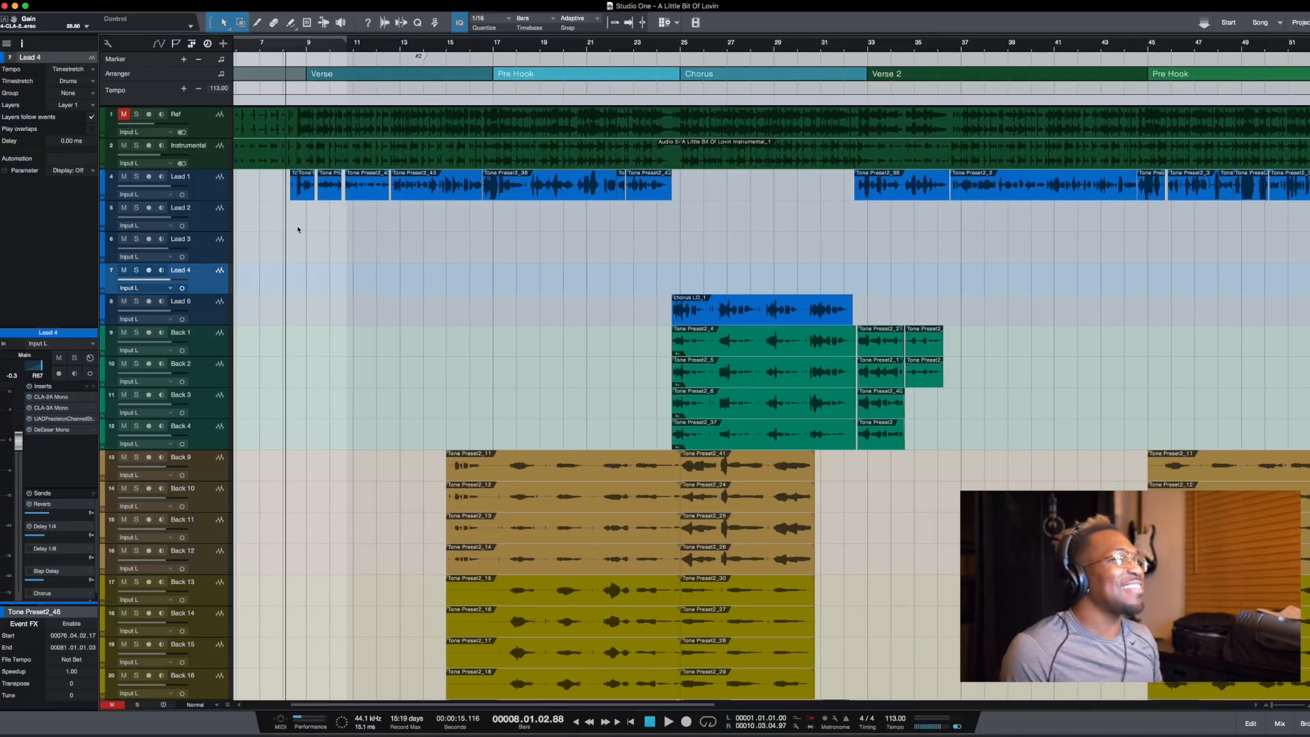
scroll(310, 227, down, 3)
scroll(300, 227, up, 6)
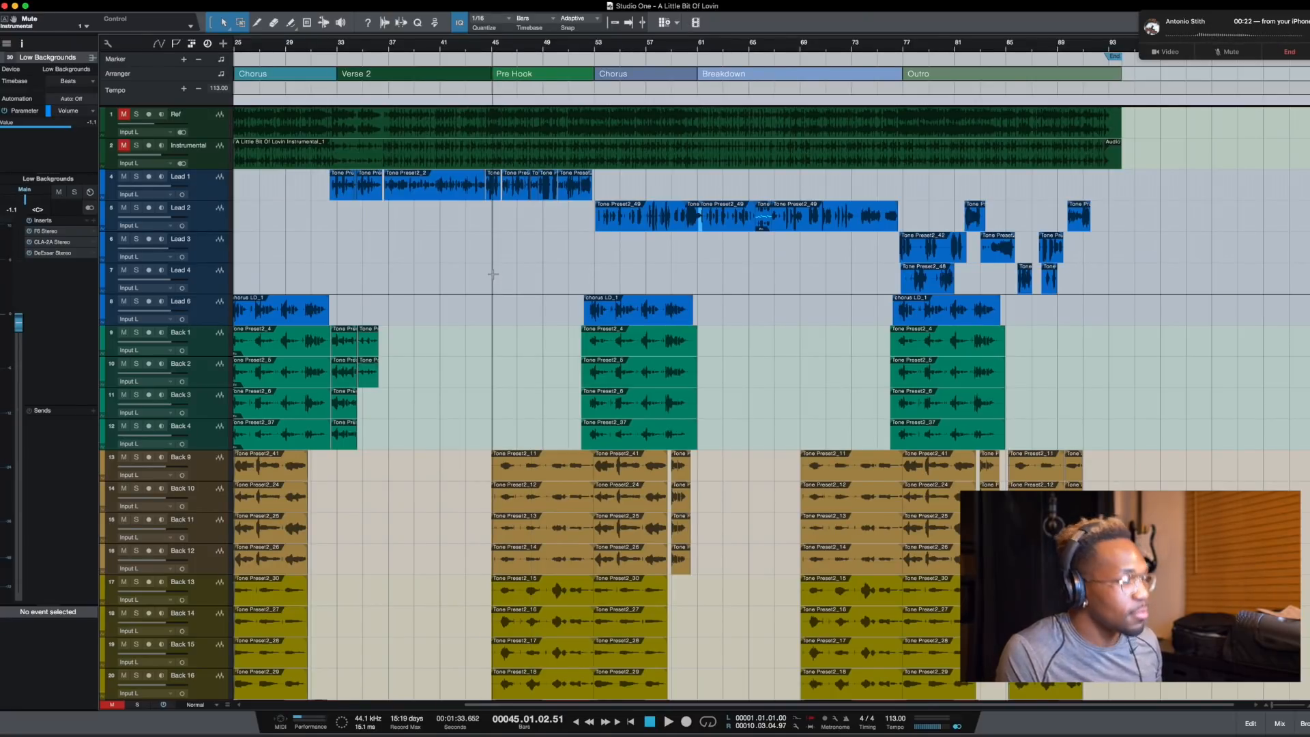
scroll(492, 274, down, 3)
scroll(492, 274, up, 3)
scroll(492, 274, left, 2)
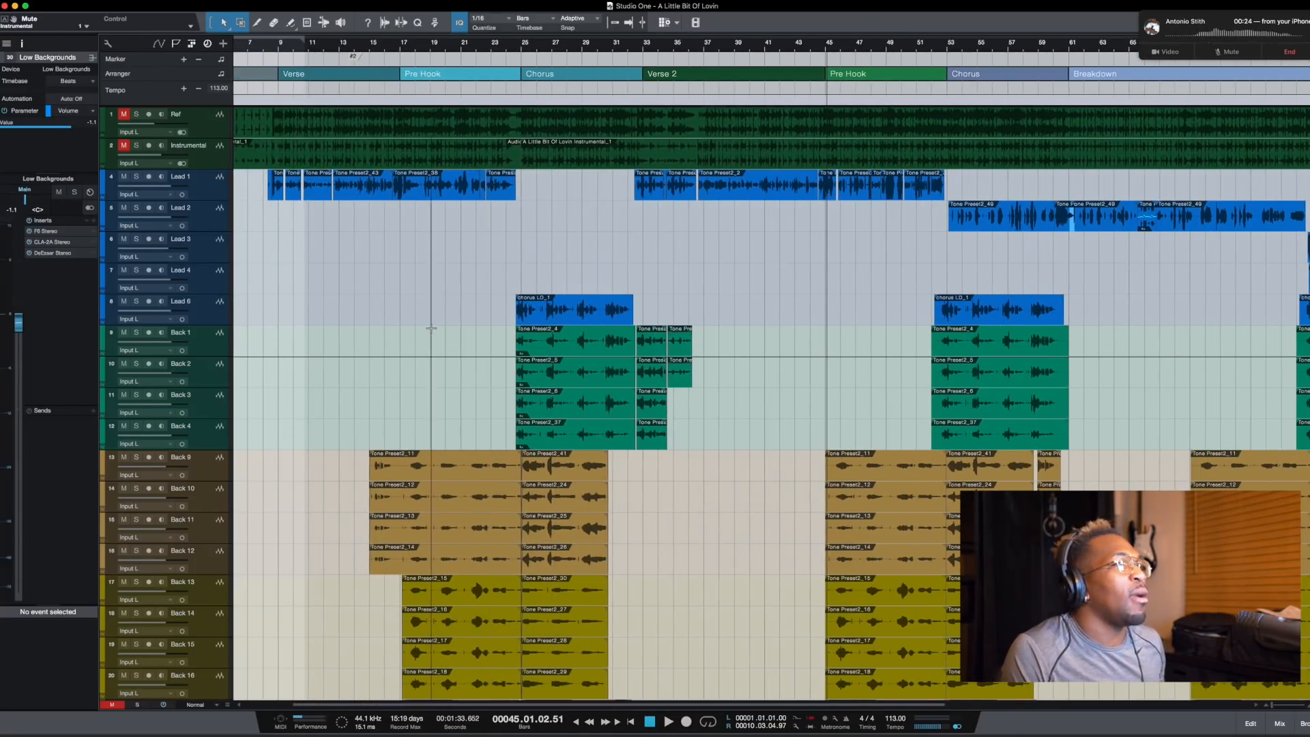
scroll(369, 338, up, 5)
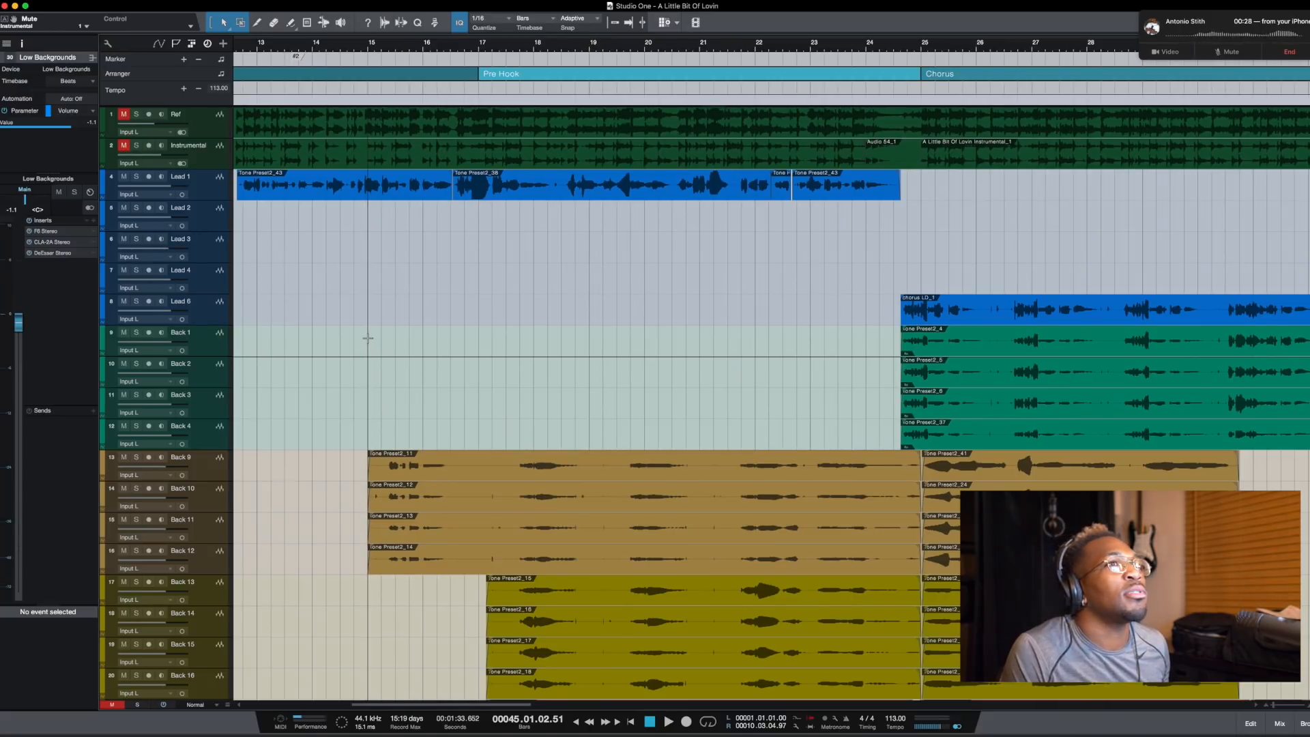
scroll(368, 338, up, 2)
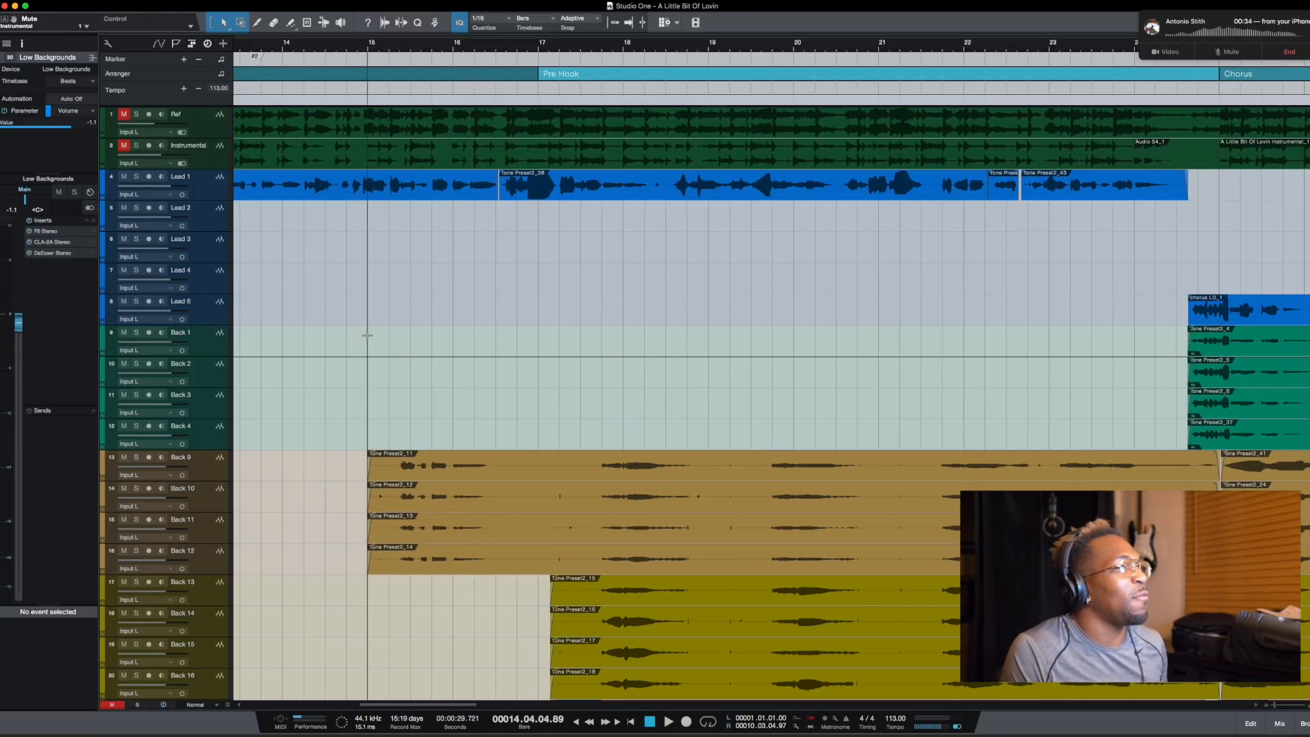
scroll(367, 335, down, 3)
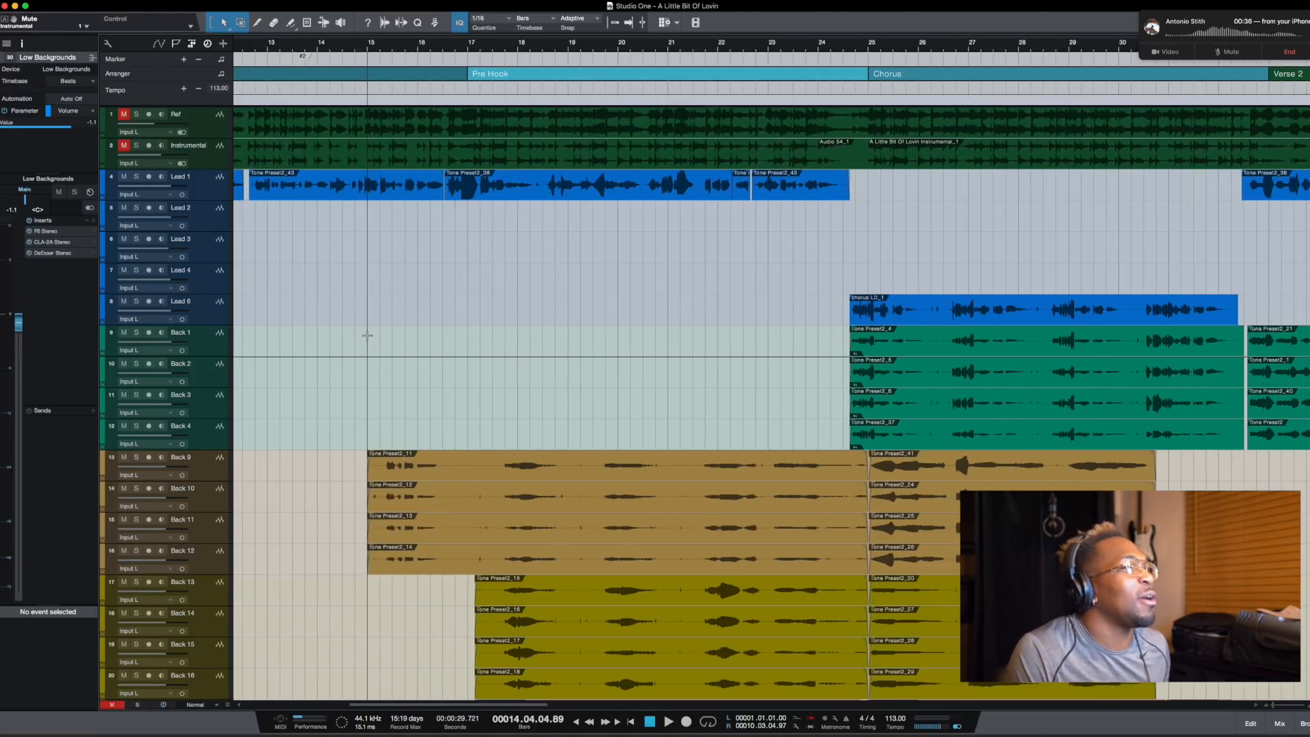
scroll(368, 335, up, 3)
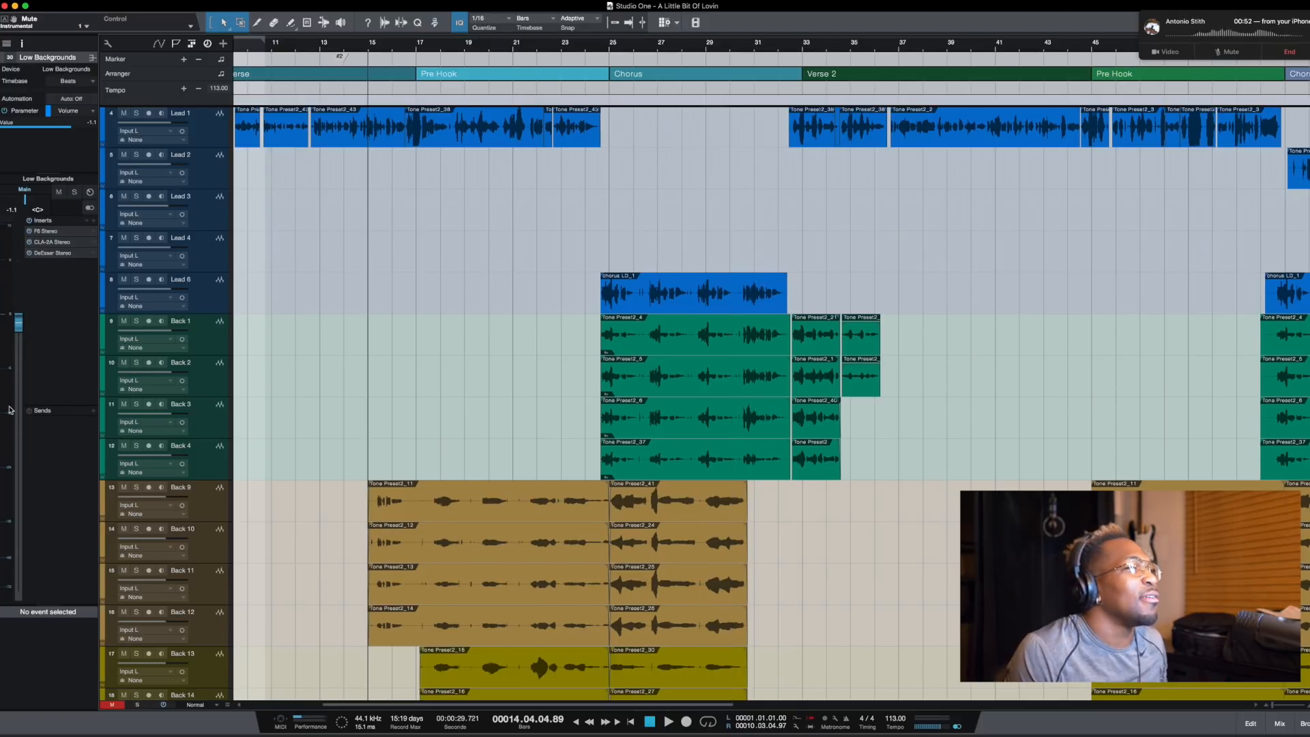
- Inspect the vocal transition from the Pre Hook into the Chorus and place the playhead at about bar 24
scroll(368, 397, up, 10)
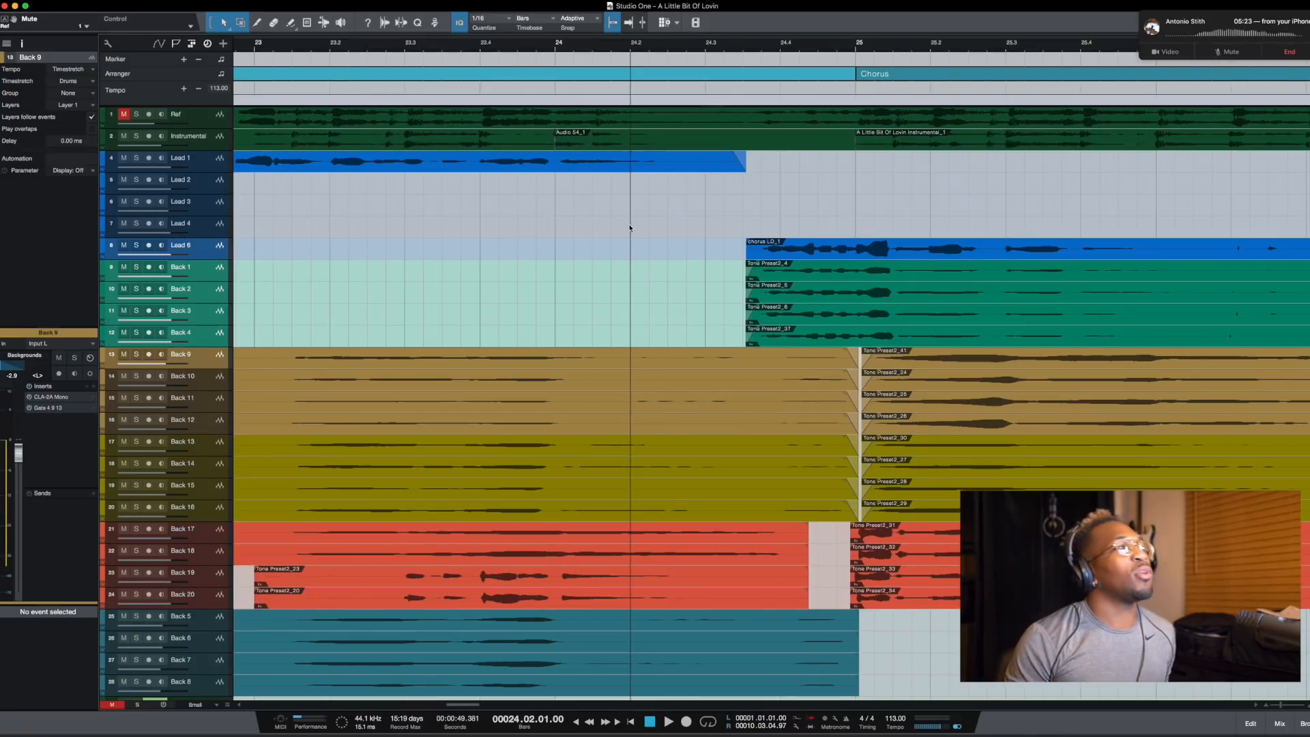
scroll(630, 227, down, 4)
scroll(629, 227, up, 2)
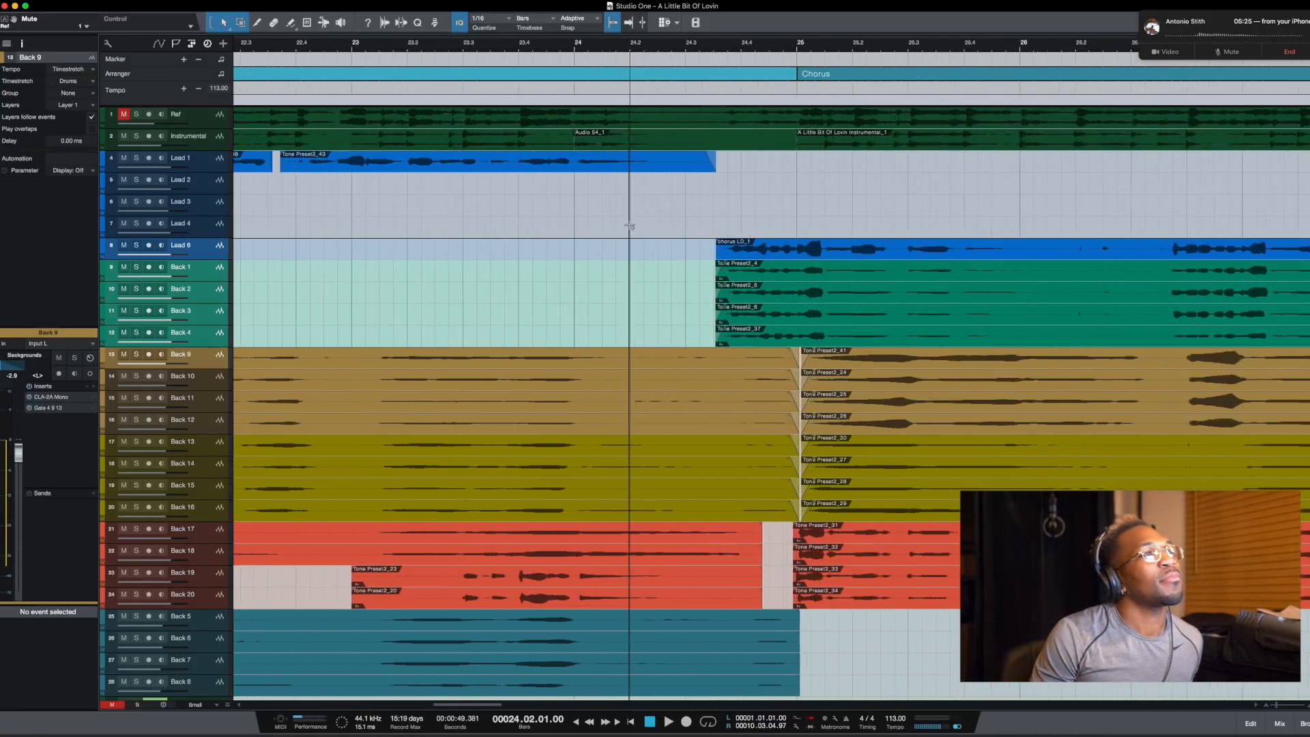
scroll(629, 227, up, 2)
click(545, 229)
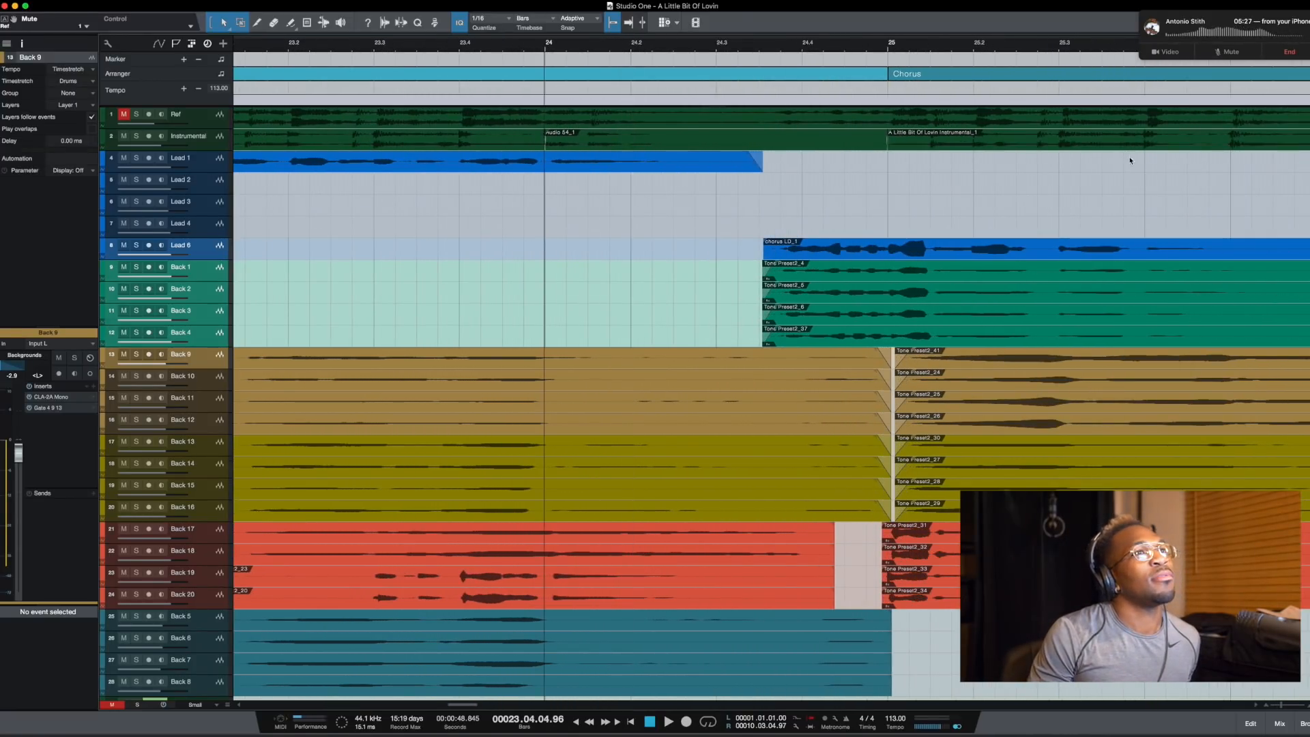
- Open Lead 1's CLA-2A Mono compressor and play the verse from the start of the lead vocal
scroll(759, 206, down, 1)
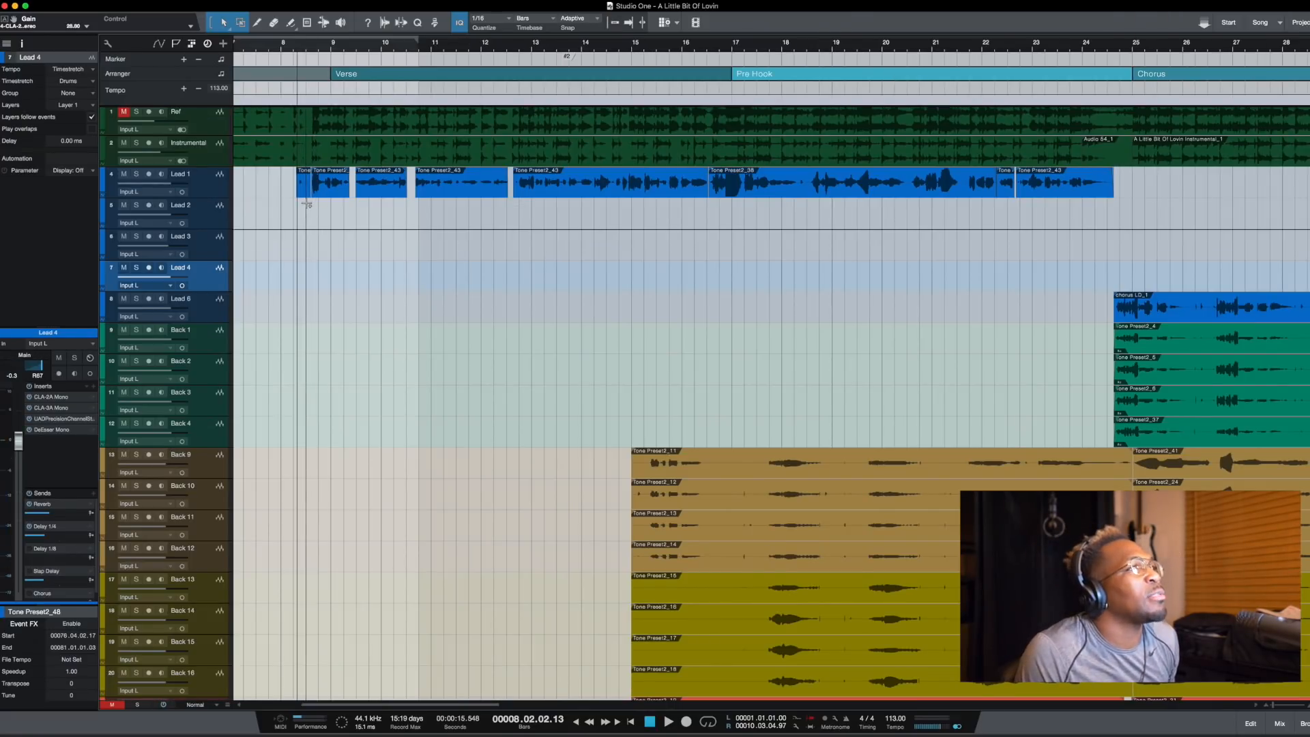
scroll(305, 204, down, 2)
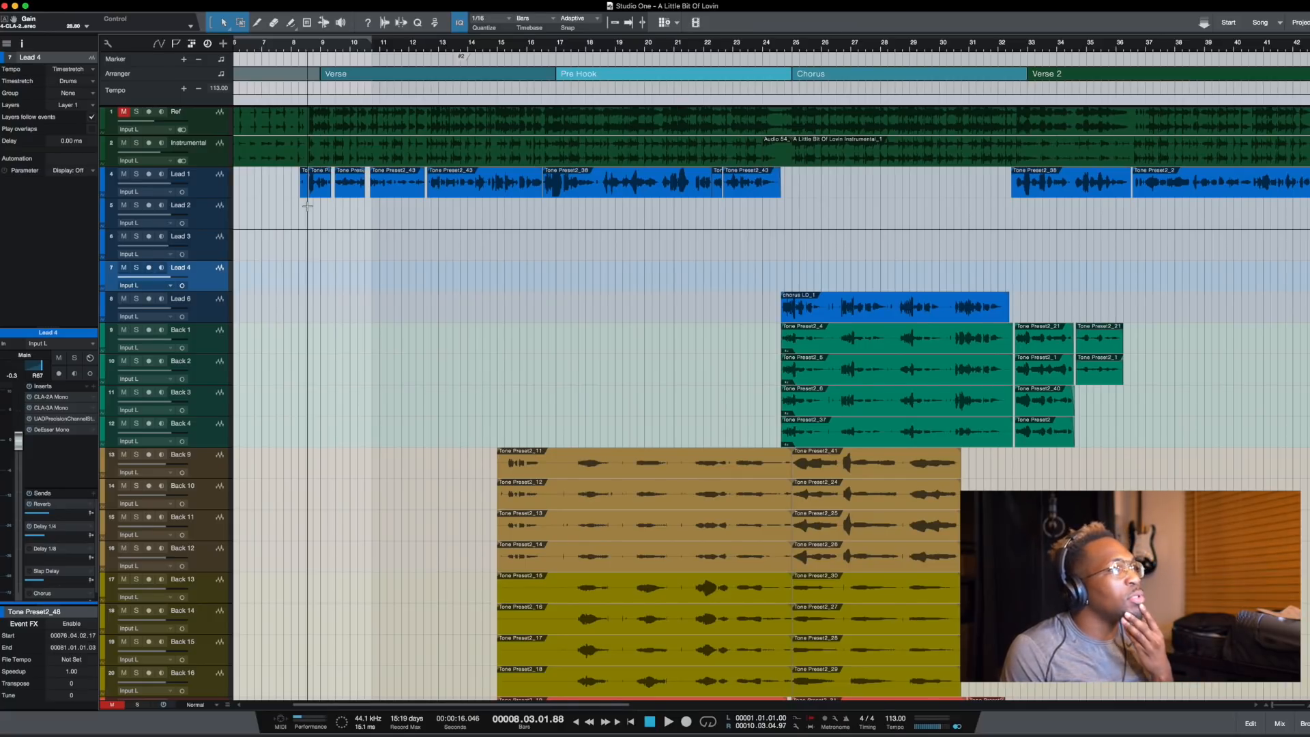
click(303, 204)
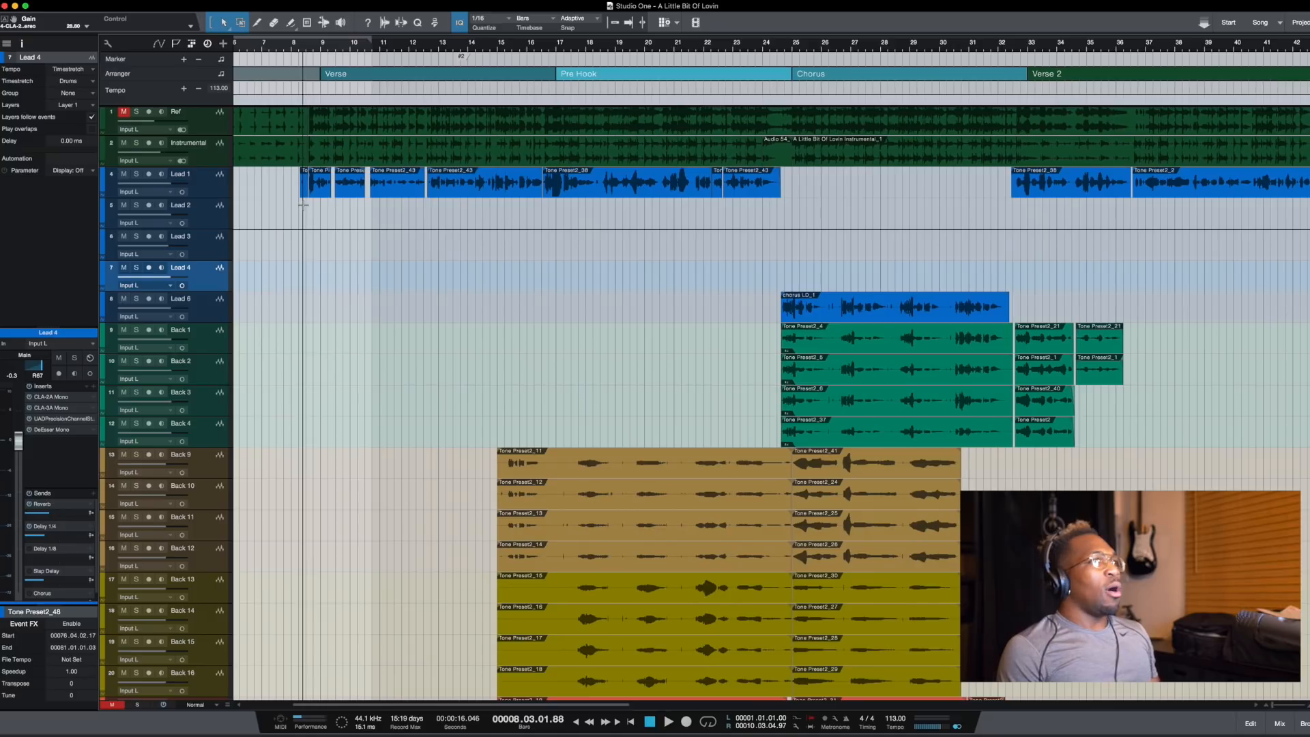
click(203, 193)
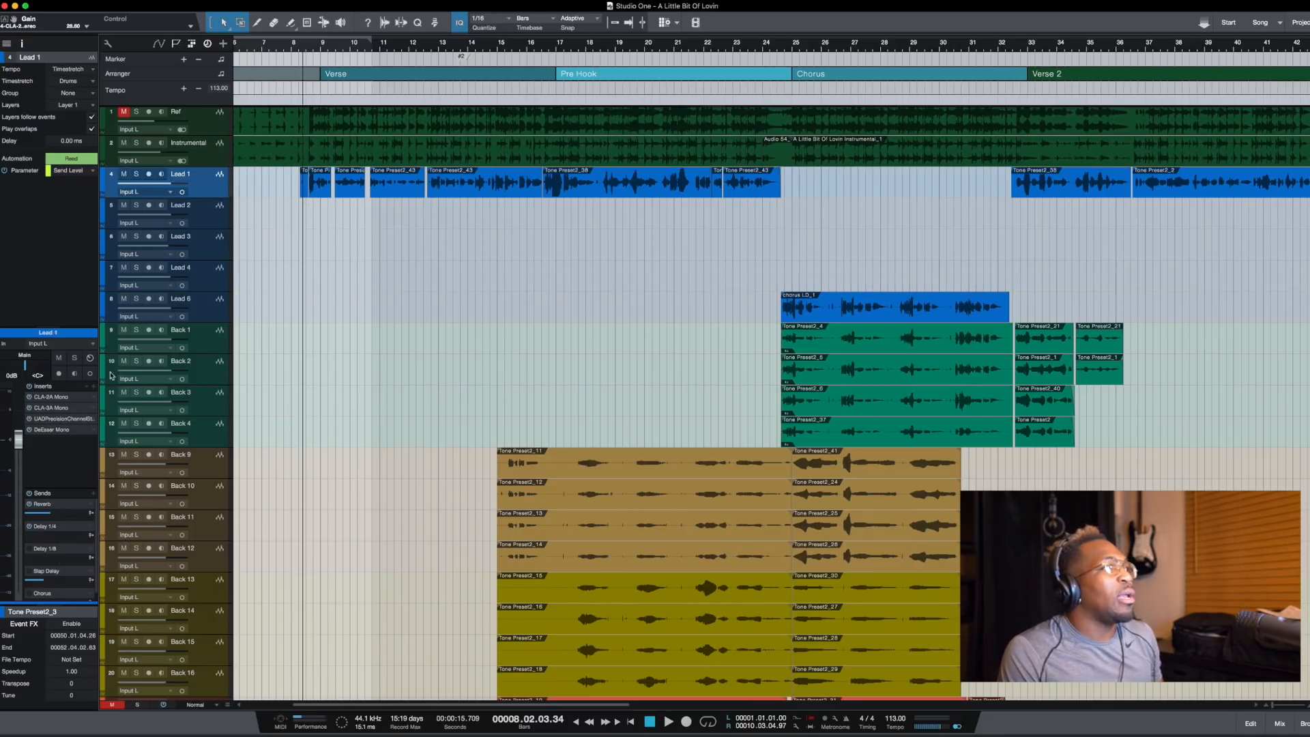
click(56, 397)
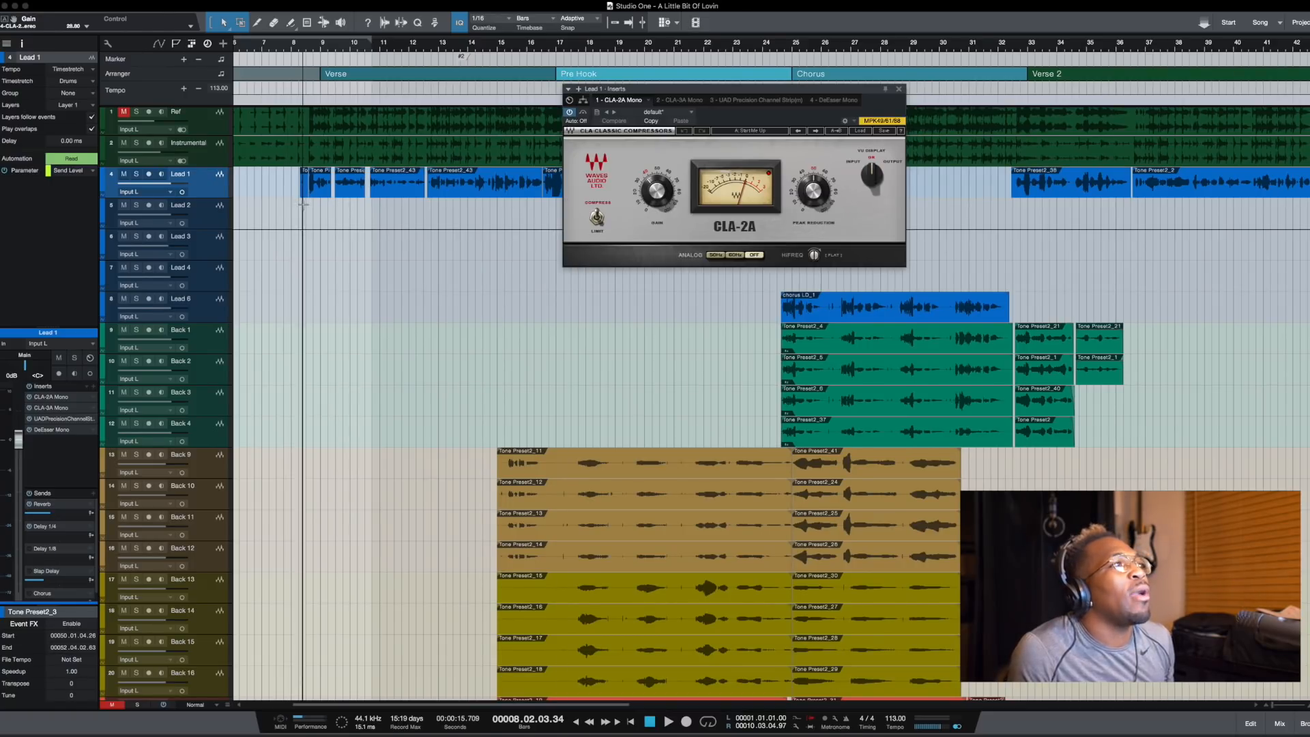
key(space)
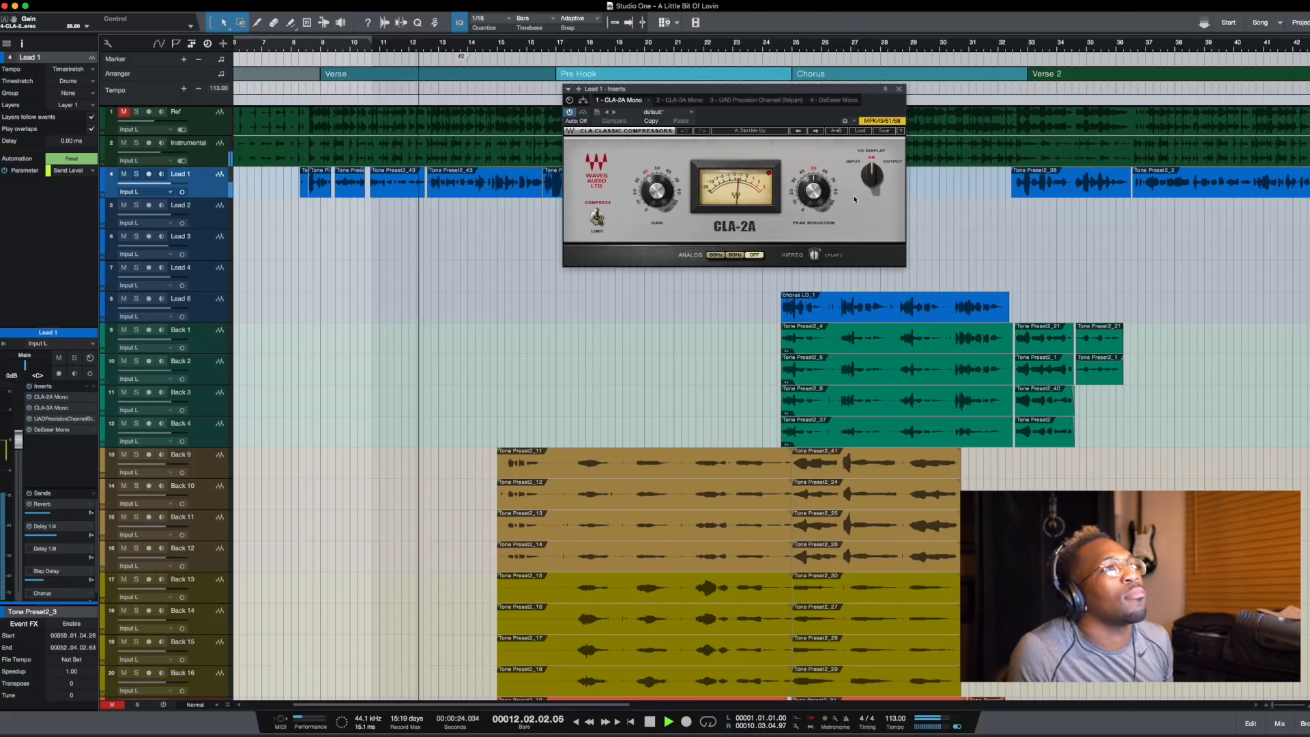
- Stop playback, move the CLA-2A Mono window clear of the Lead 1 clips, and place the playhead just before the first Lead 1 clip
key(space)
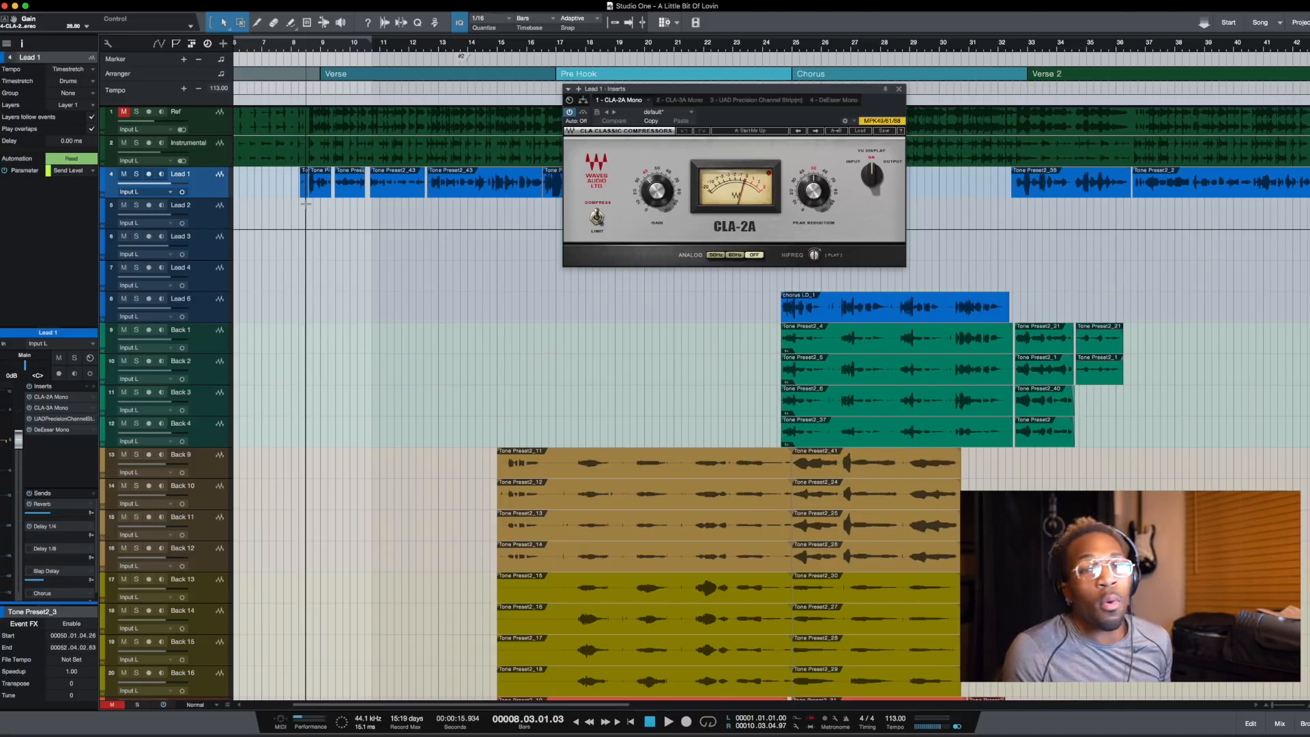
drag(652, 91, 802, 293)
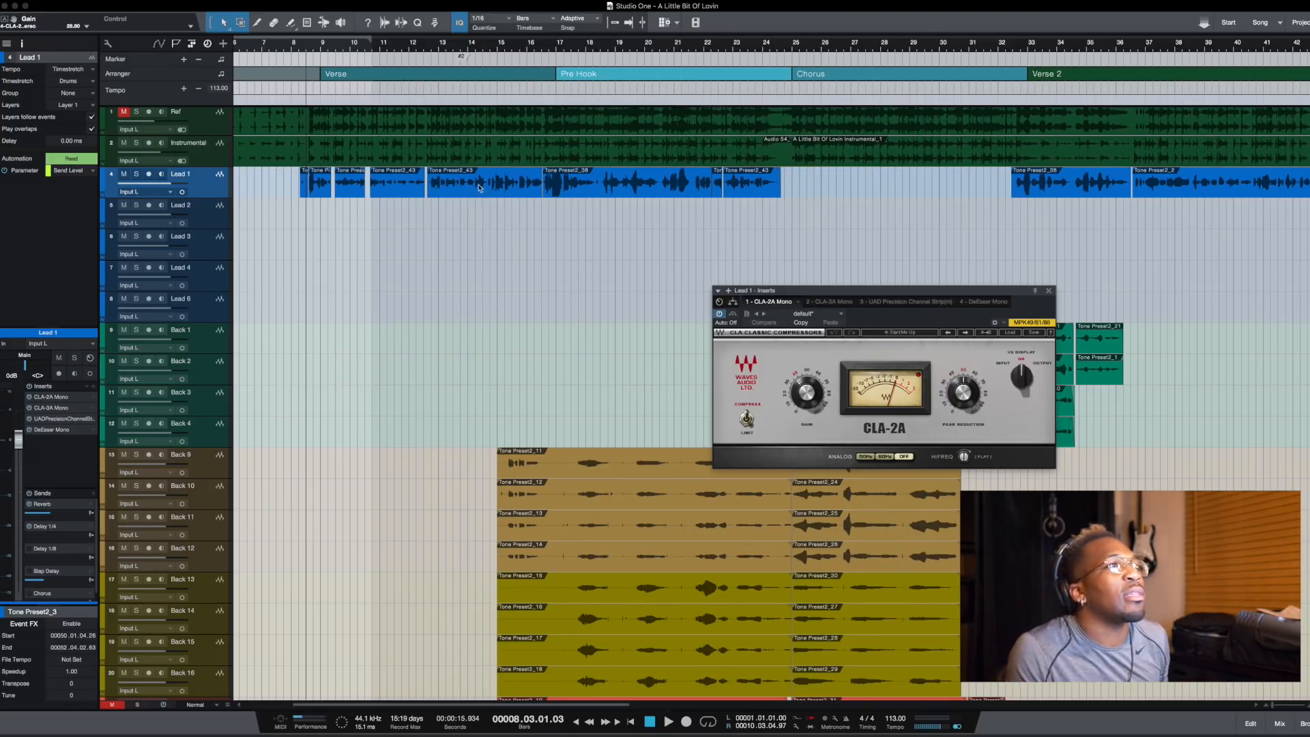
click(298, 211)
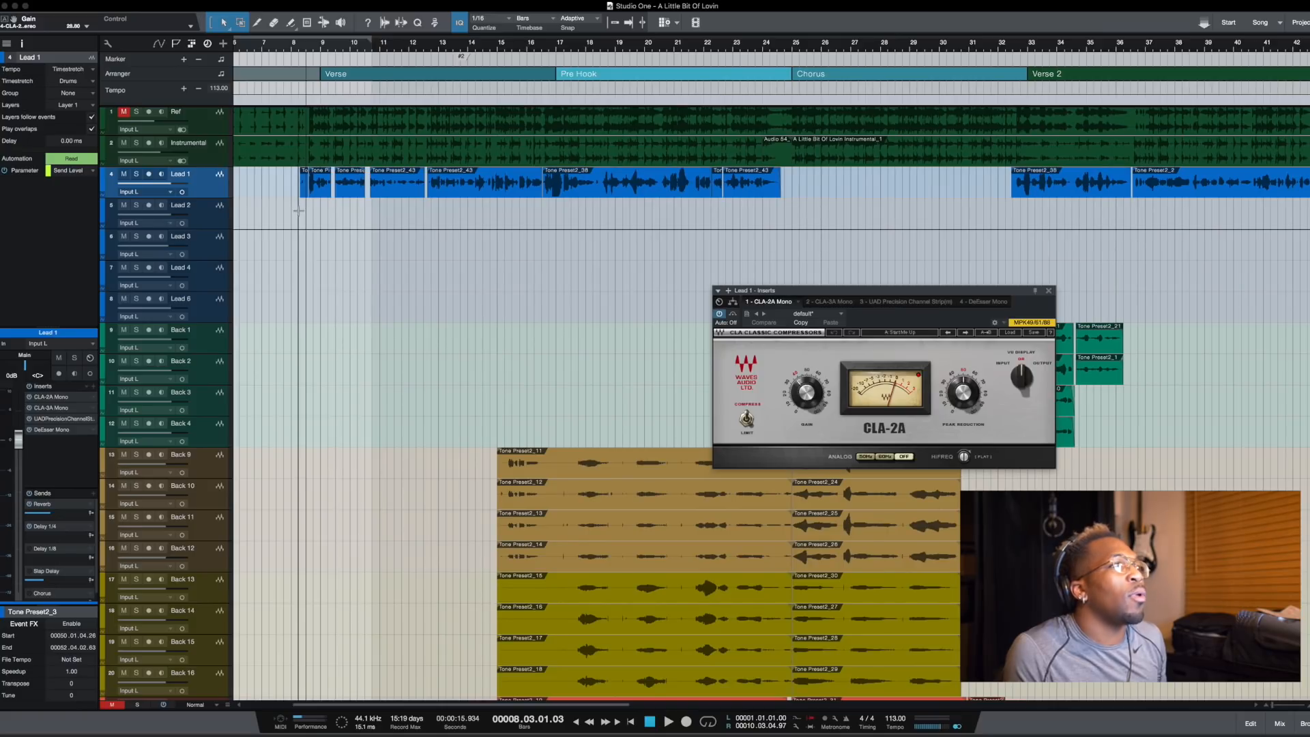
drag(839, 296, 698, 245)
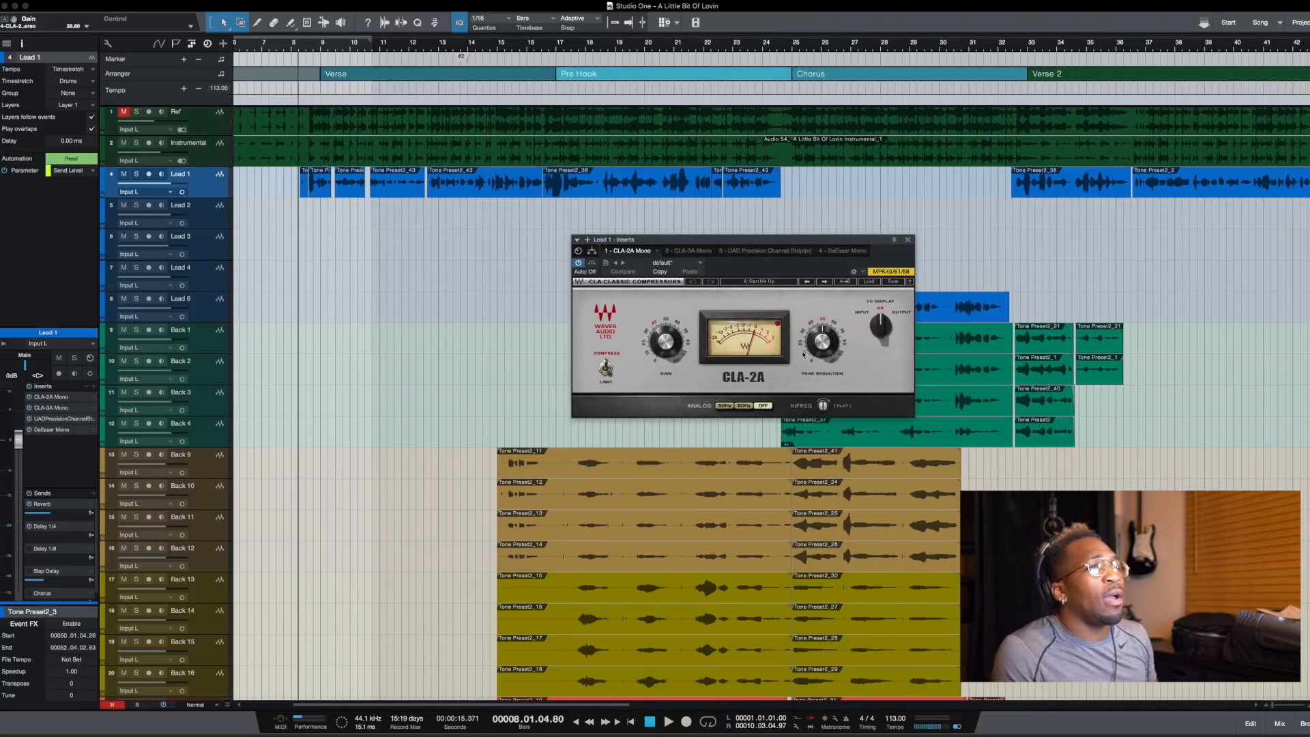
- Audition the verse opening through Lead 1's CLA-2A Mono, stop, and reset the playhead to the start of the lead vocal
mouse_move(824, 348)
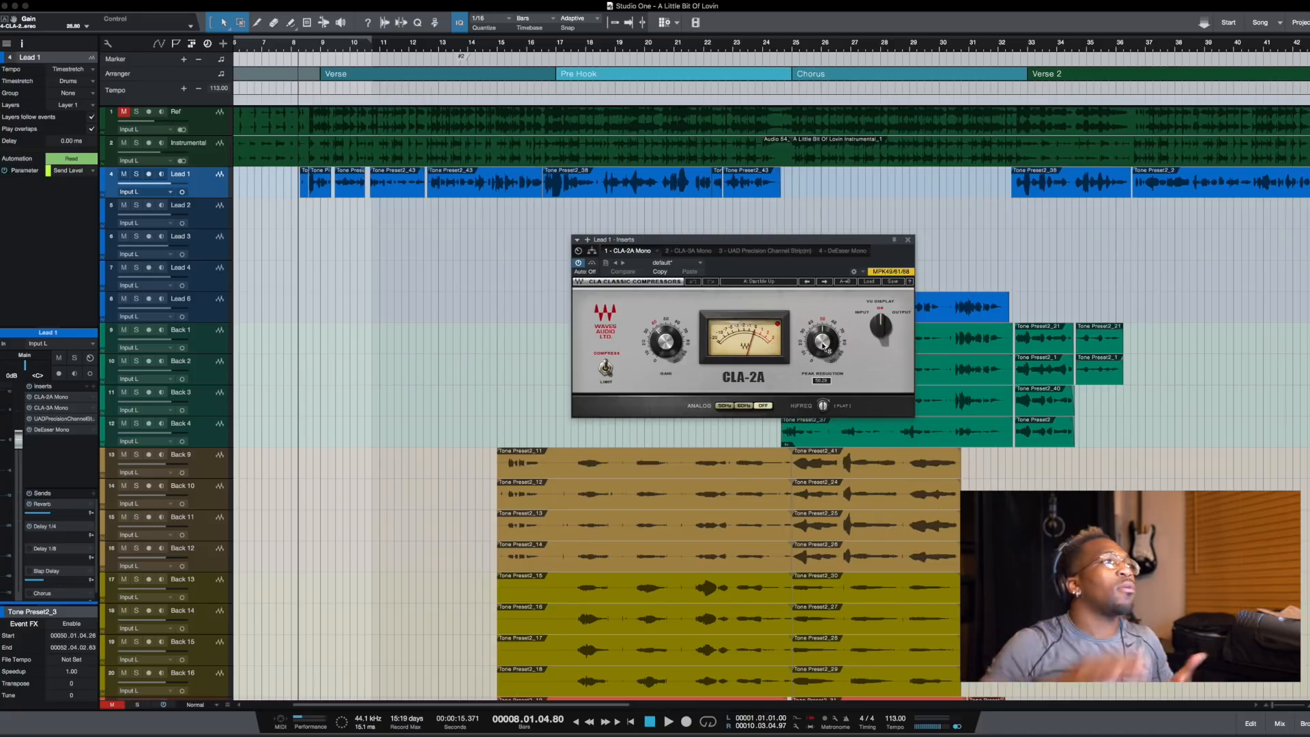
key(space)
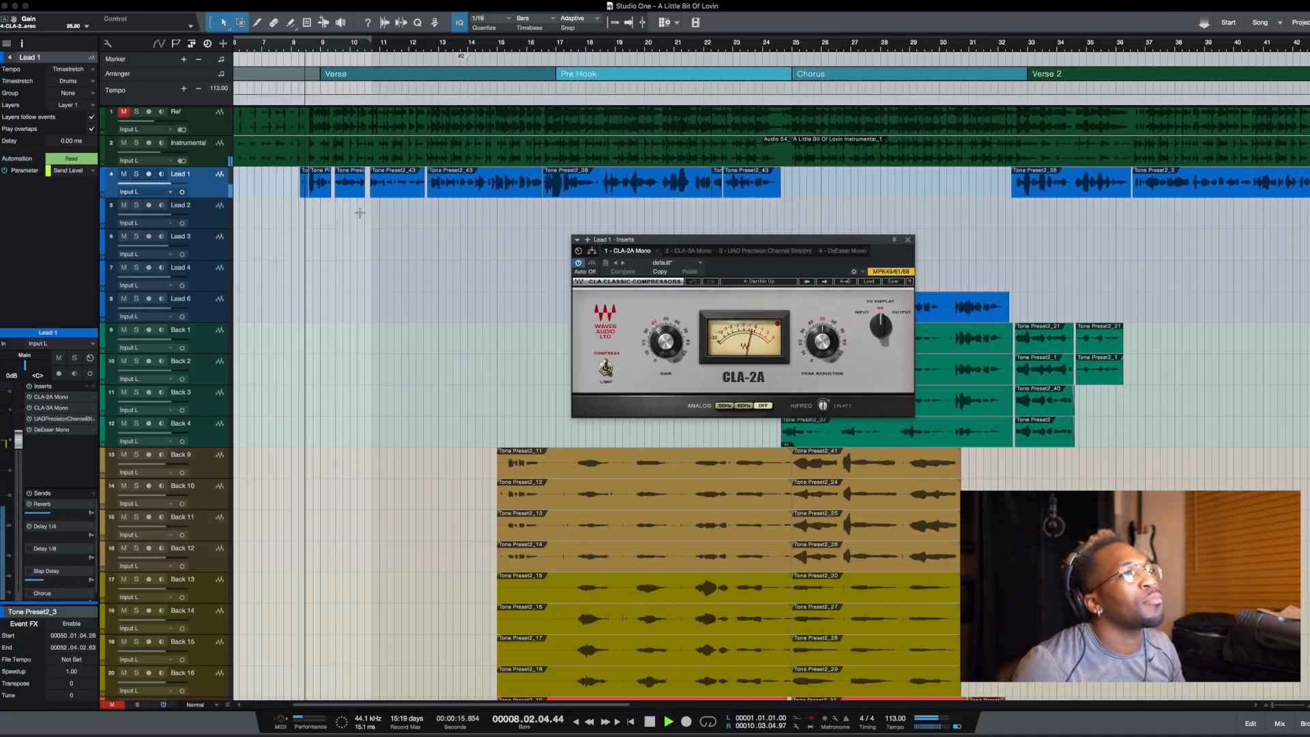
key(space)
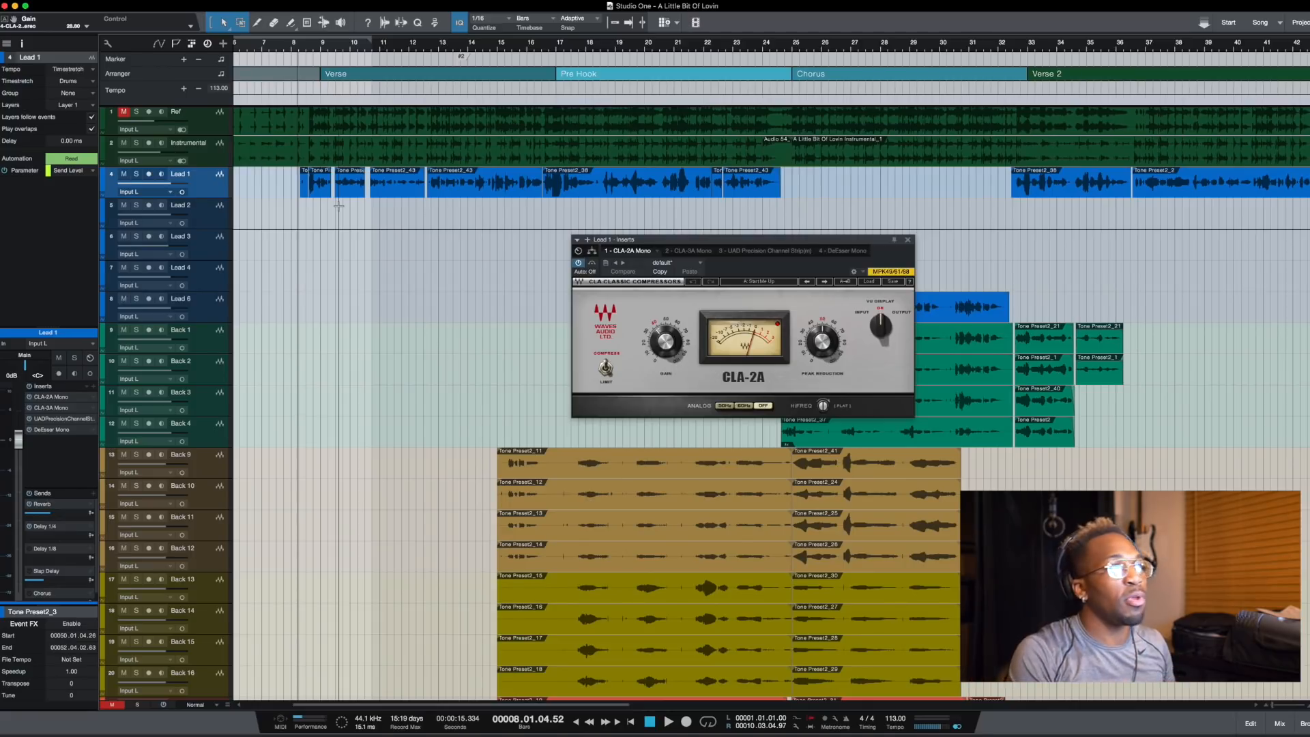
click(306, 218)
click(300, 210)
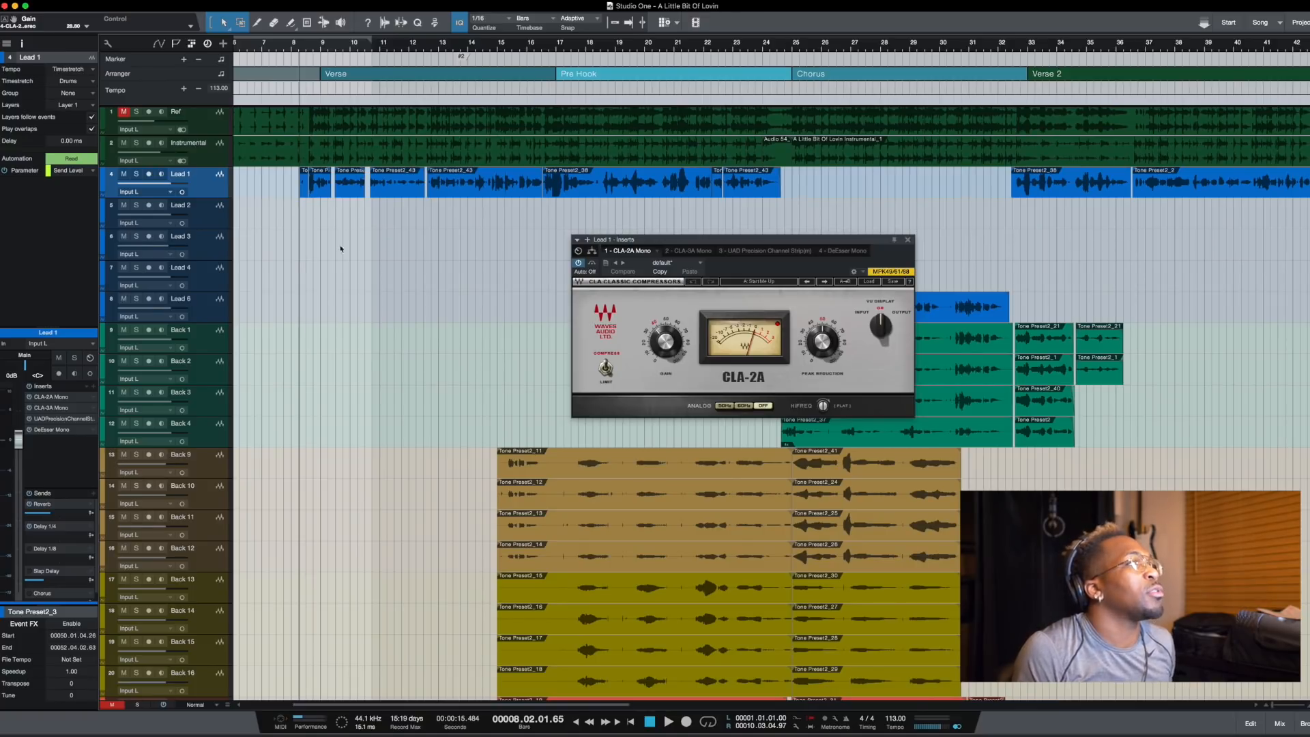
- Open Lead 1's CLA-3A Mono compressor and audition the verse through it, stopping playback when done
click(62, 410)
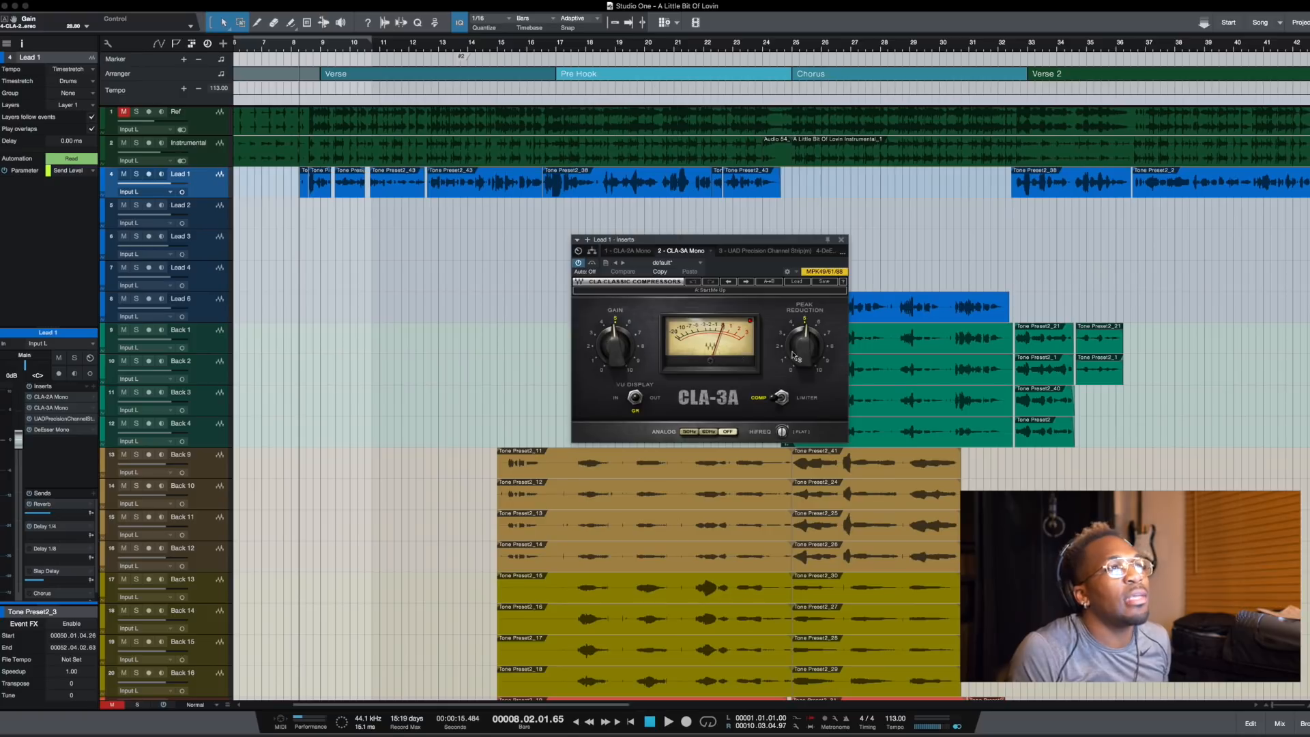
mouse_move(798, 356)
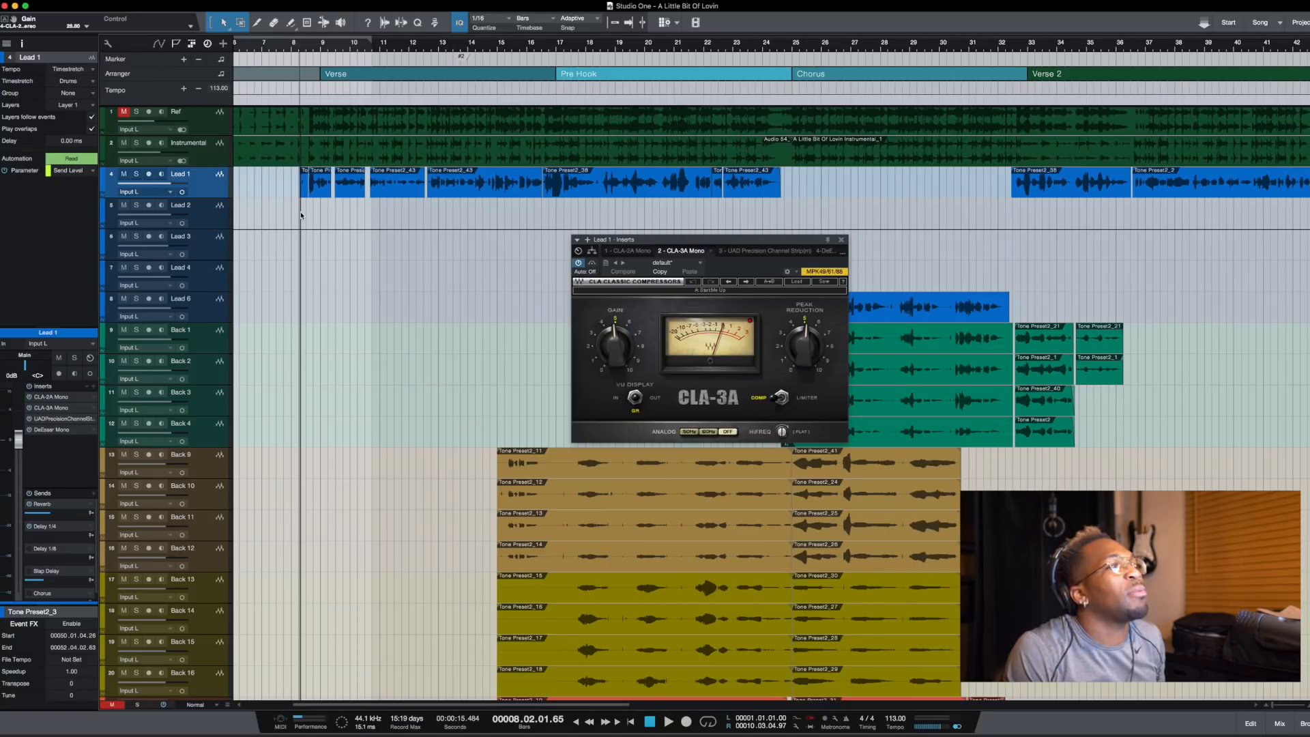
scroll(301, 213, up, 5)
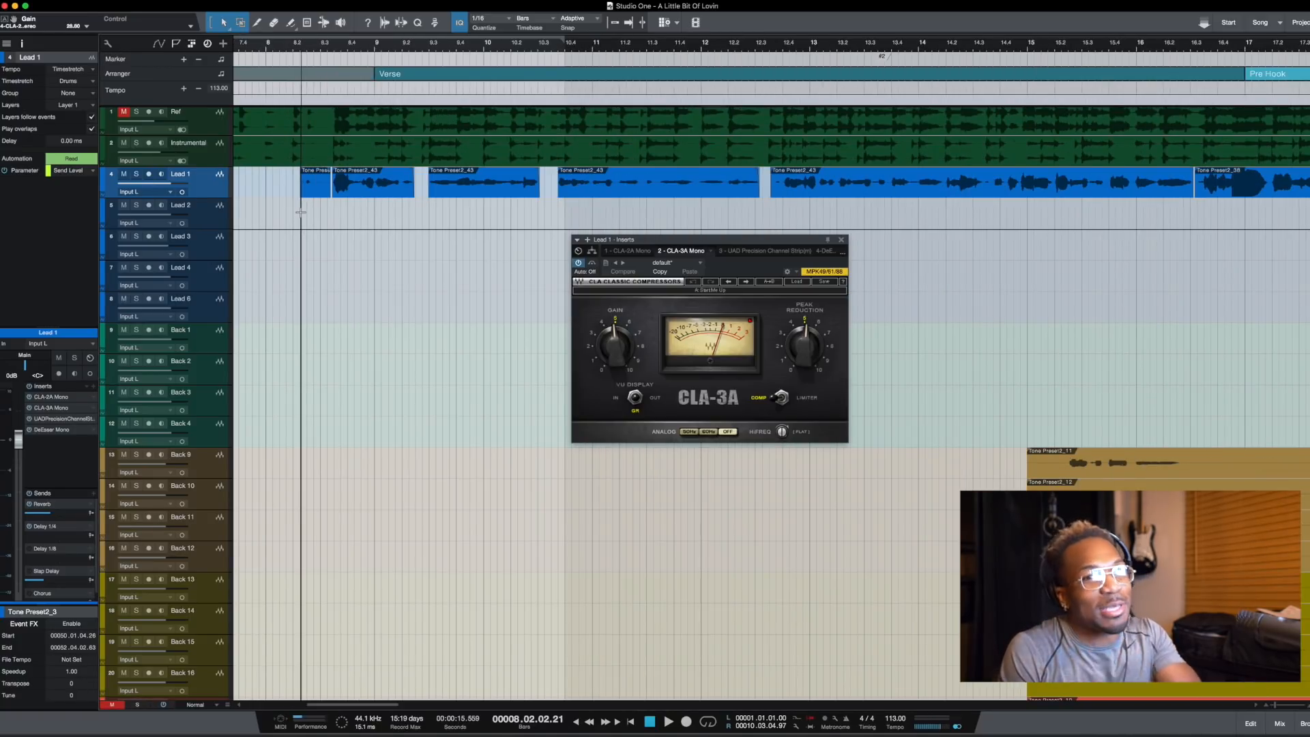
key(space)
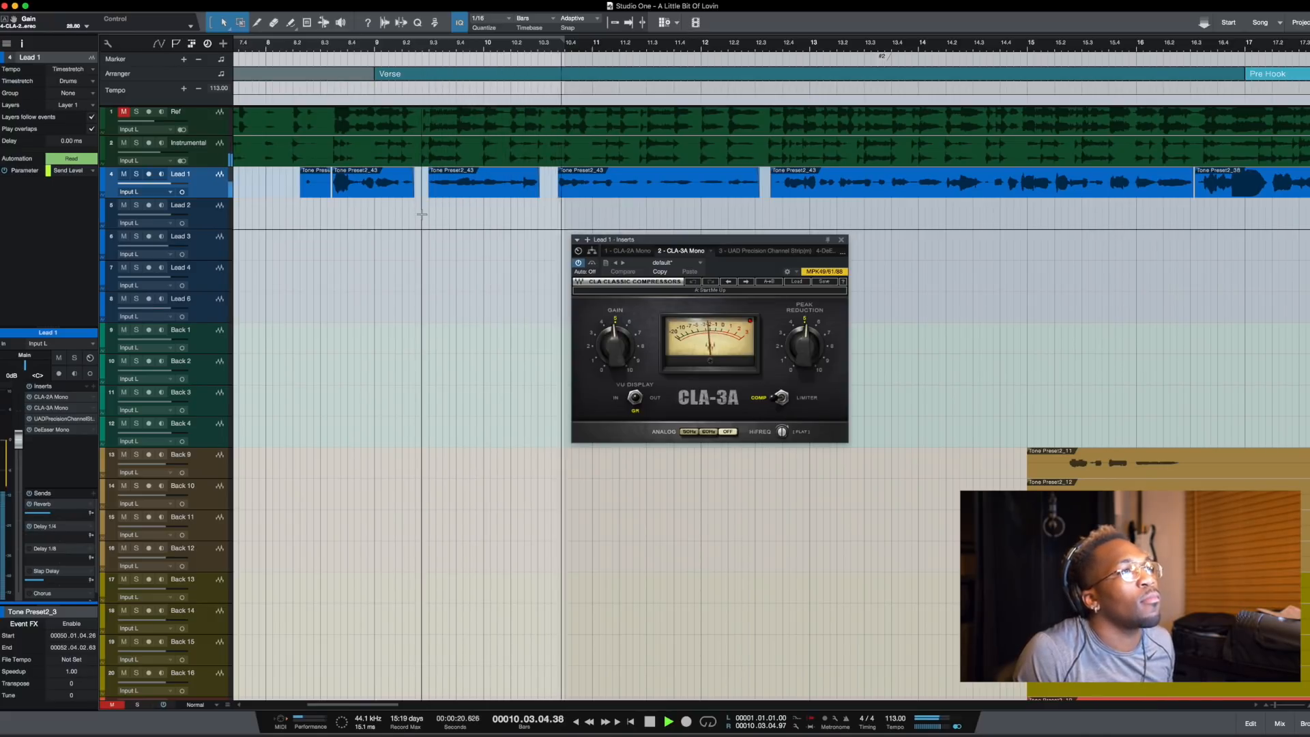
key(space)
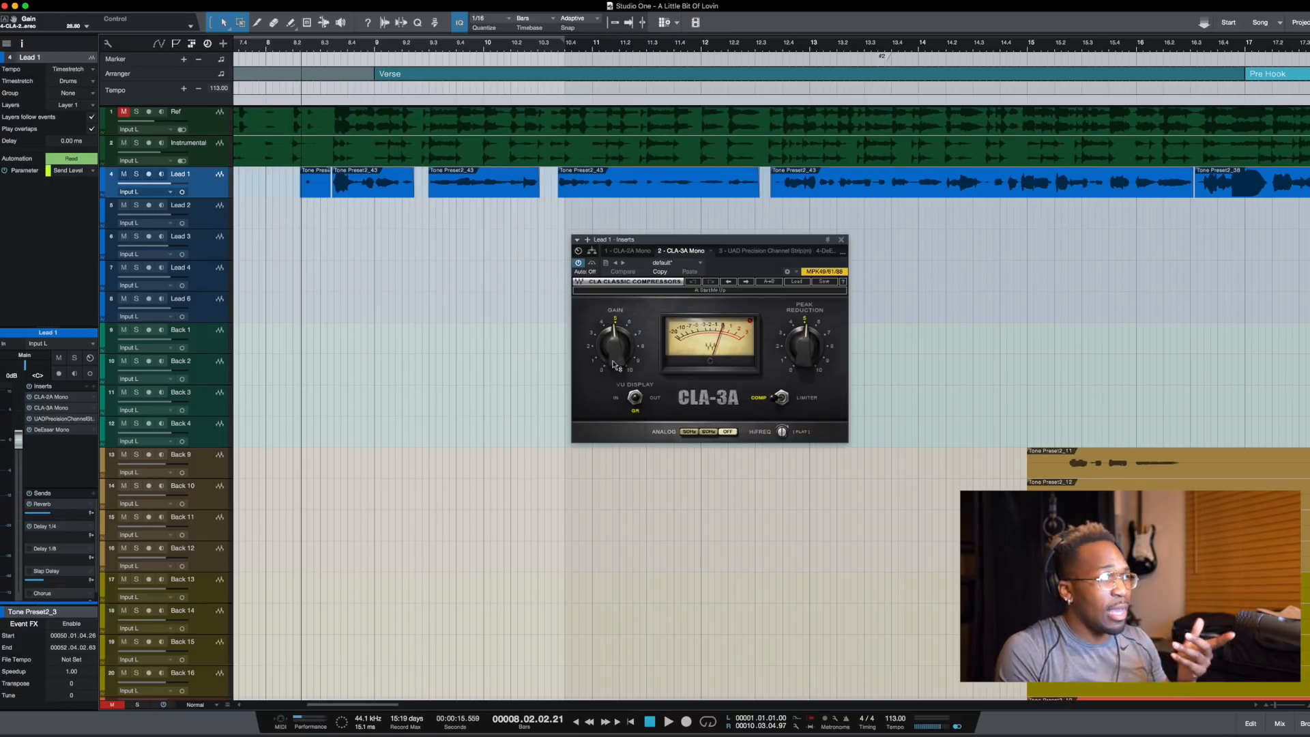
mouse_move(614, 367)
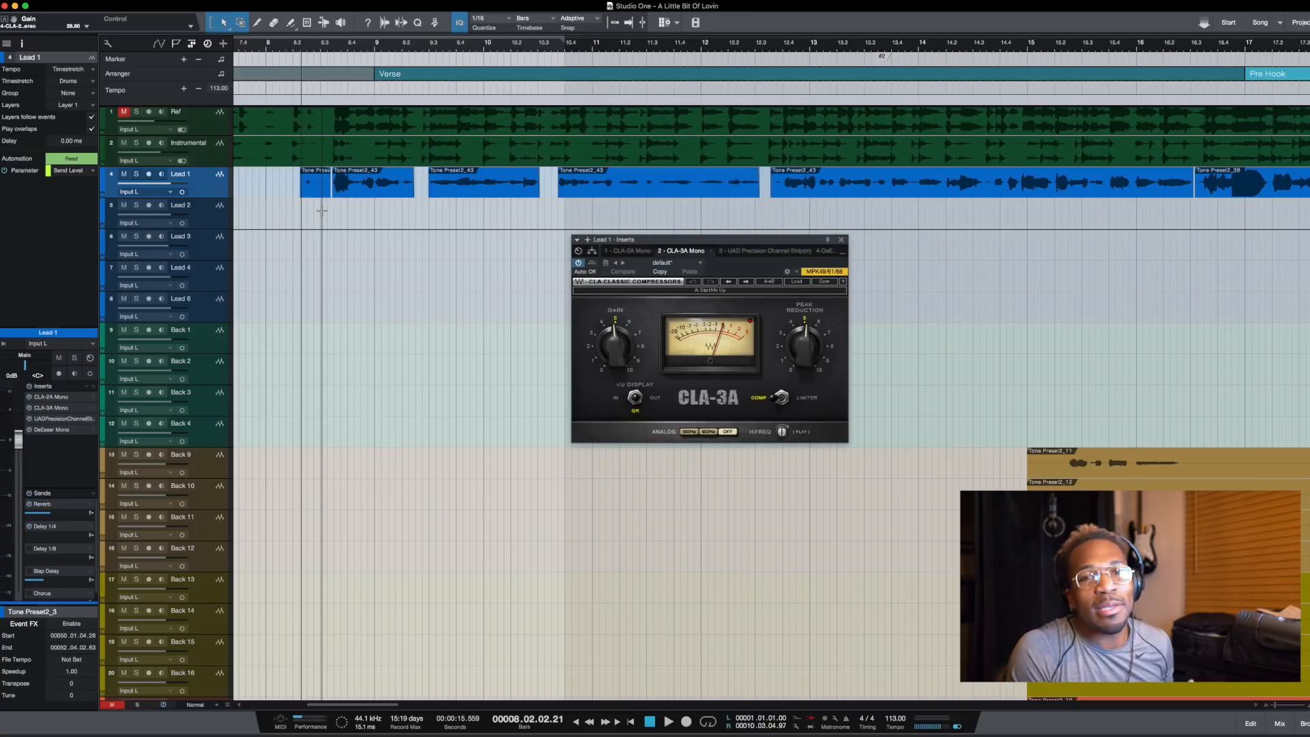
key(space)
key(space)
- Place the playhead within the first Lead 1 clip at bar 8, beat 3
scroll(325, 215, down, 4)
scroll(325, 215, up, 3)
scroll(327, 215, left, 1)
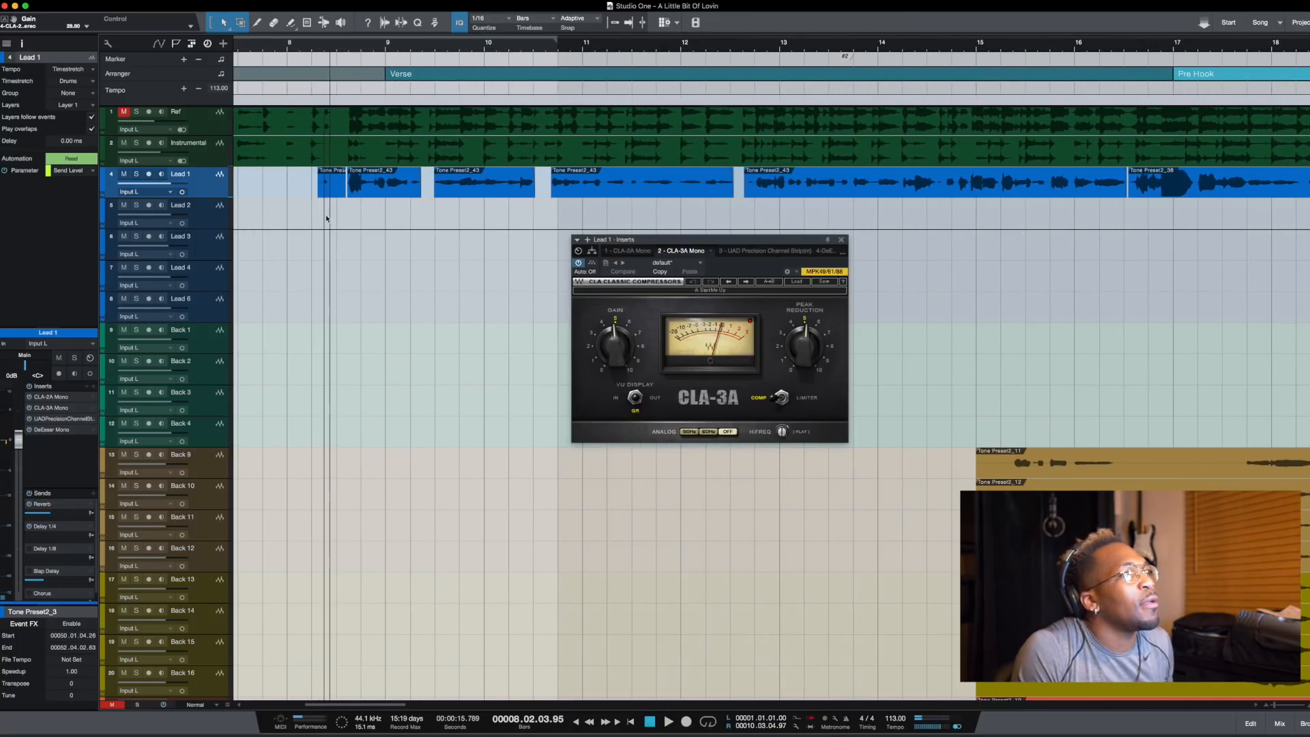
click(336, 206)
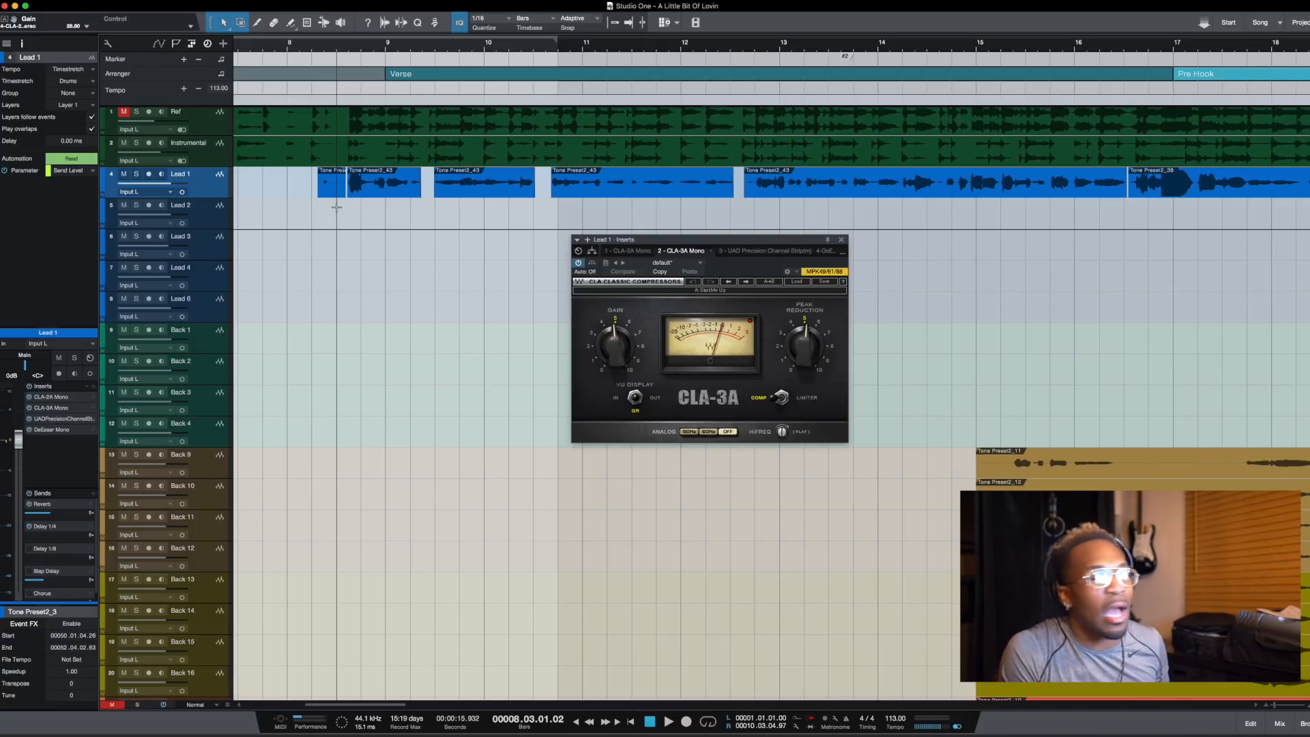
- Examine the opening Lead 1 clips of the verse up close and return the playhead to just before the first clip
scroll(338, 206, down, 4)
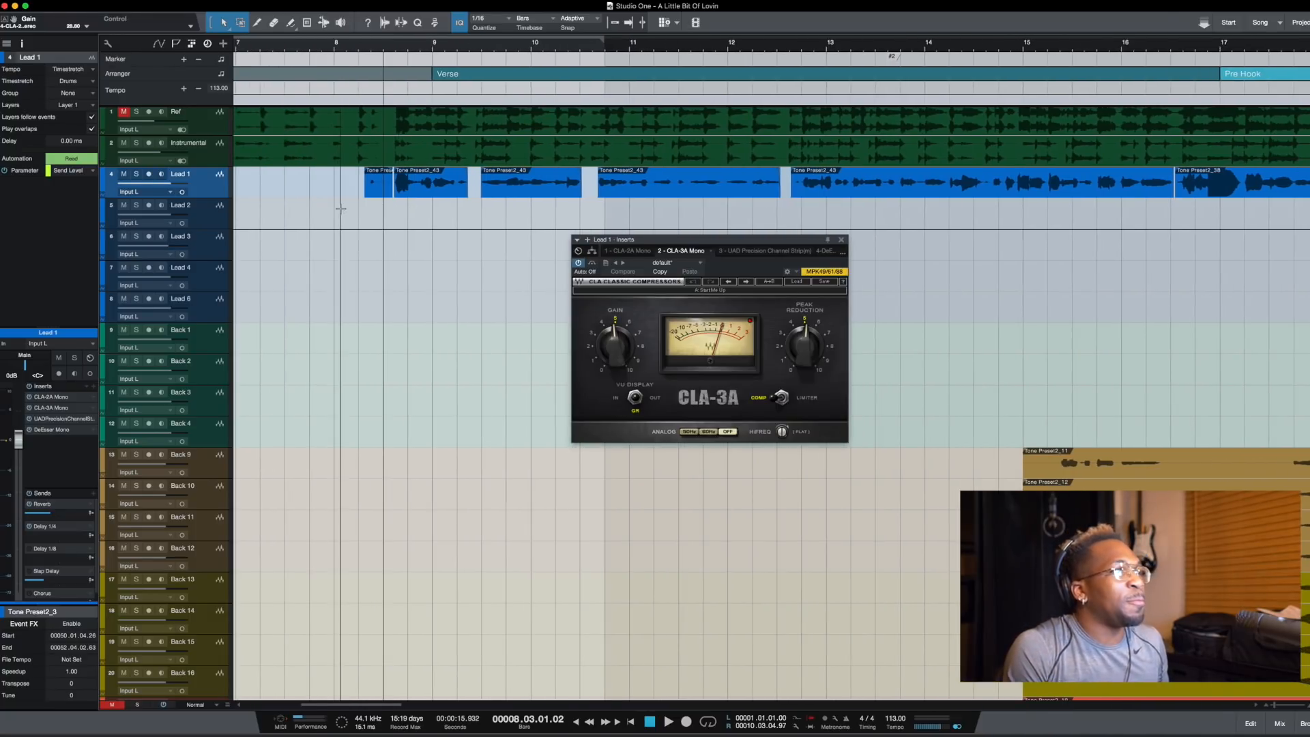
scroll(346, 208, up, 3)
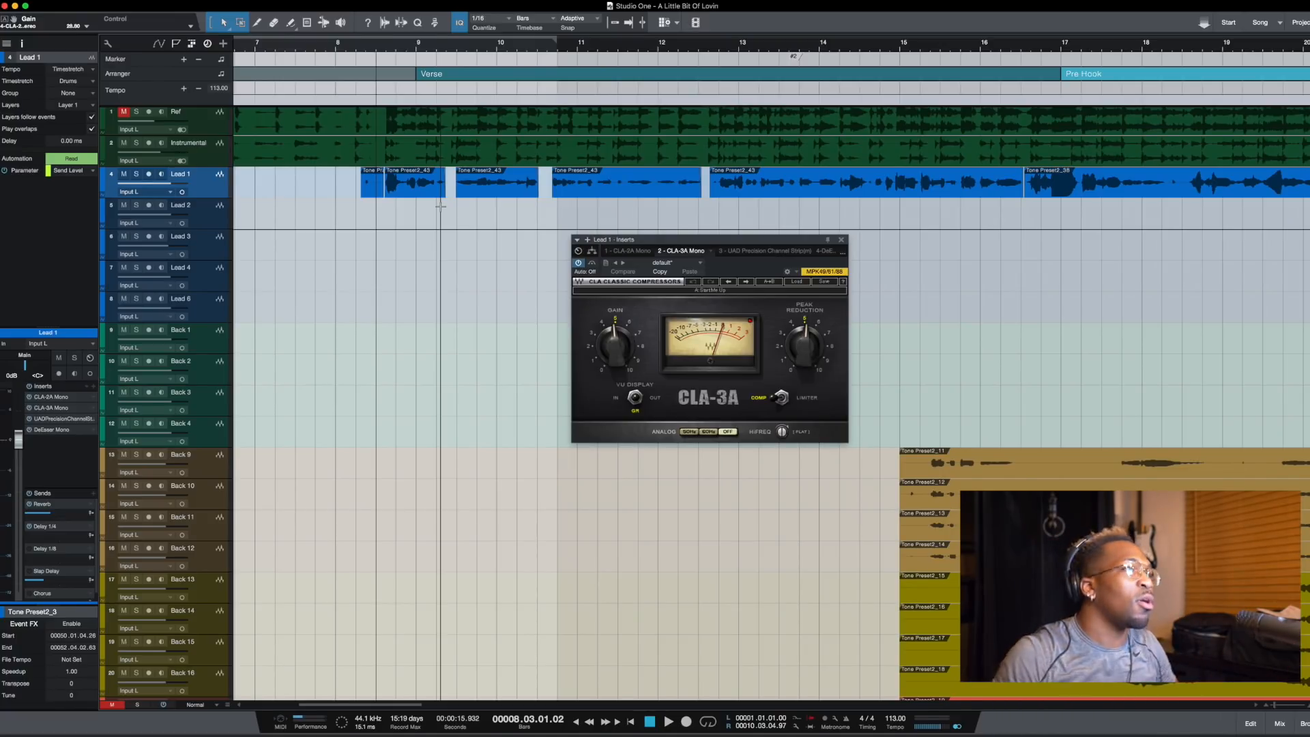
key(e)
key(e)
key(e)
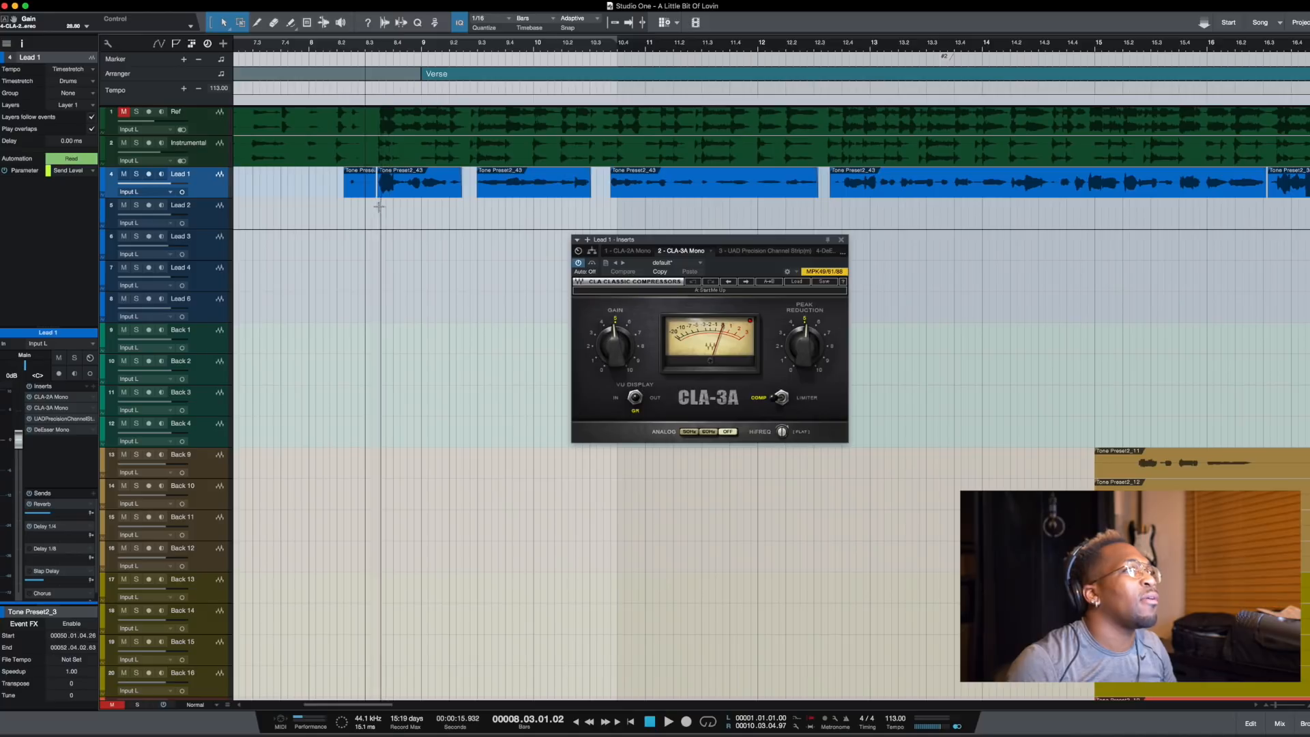
key(e)
key(e)
key(e)
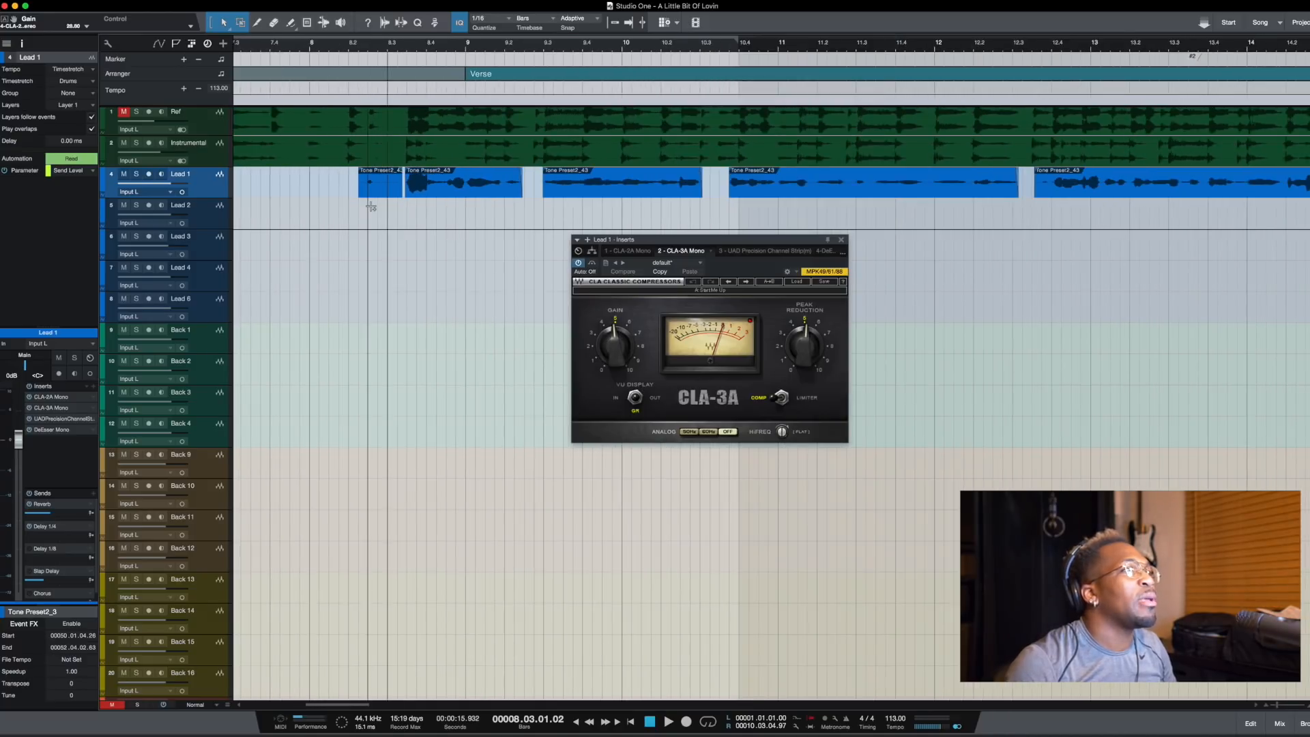
scroll(372, 207, up, 3)
scroll(428, 193, down, 4)
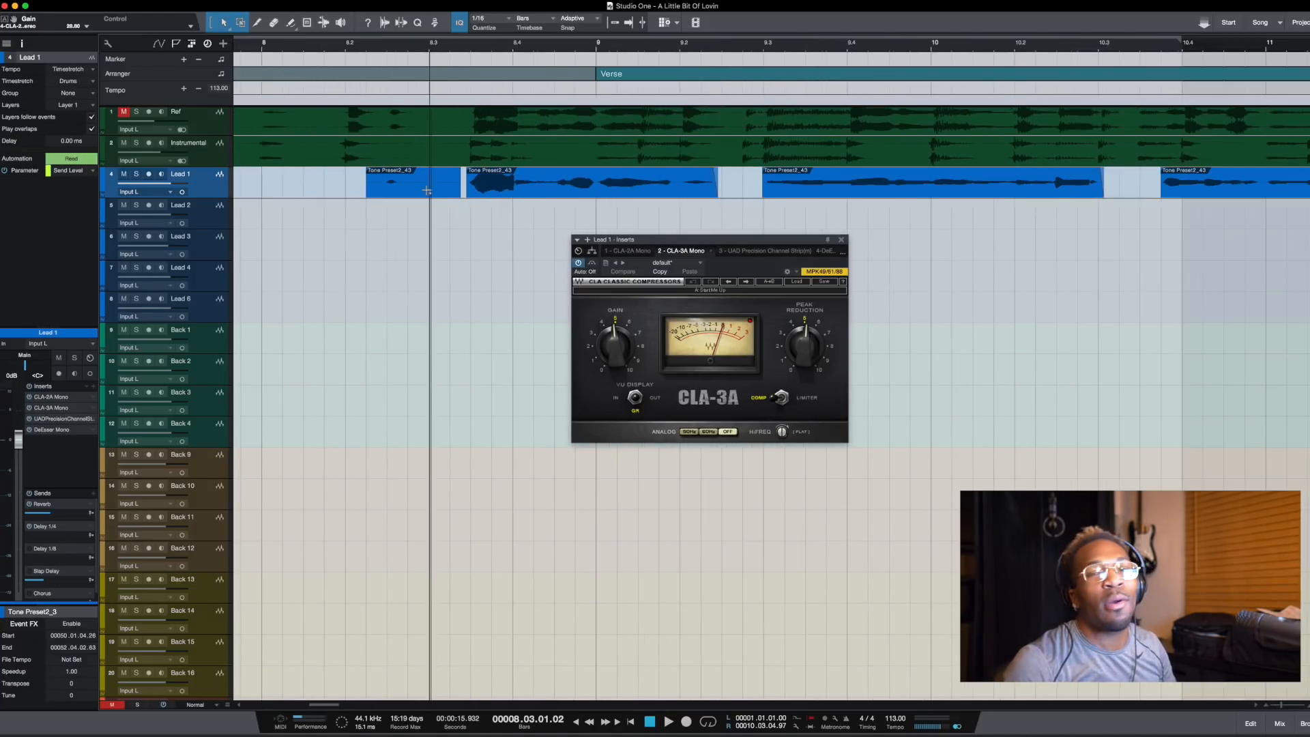
key(w)
key(w)
key(w)
key(w)
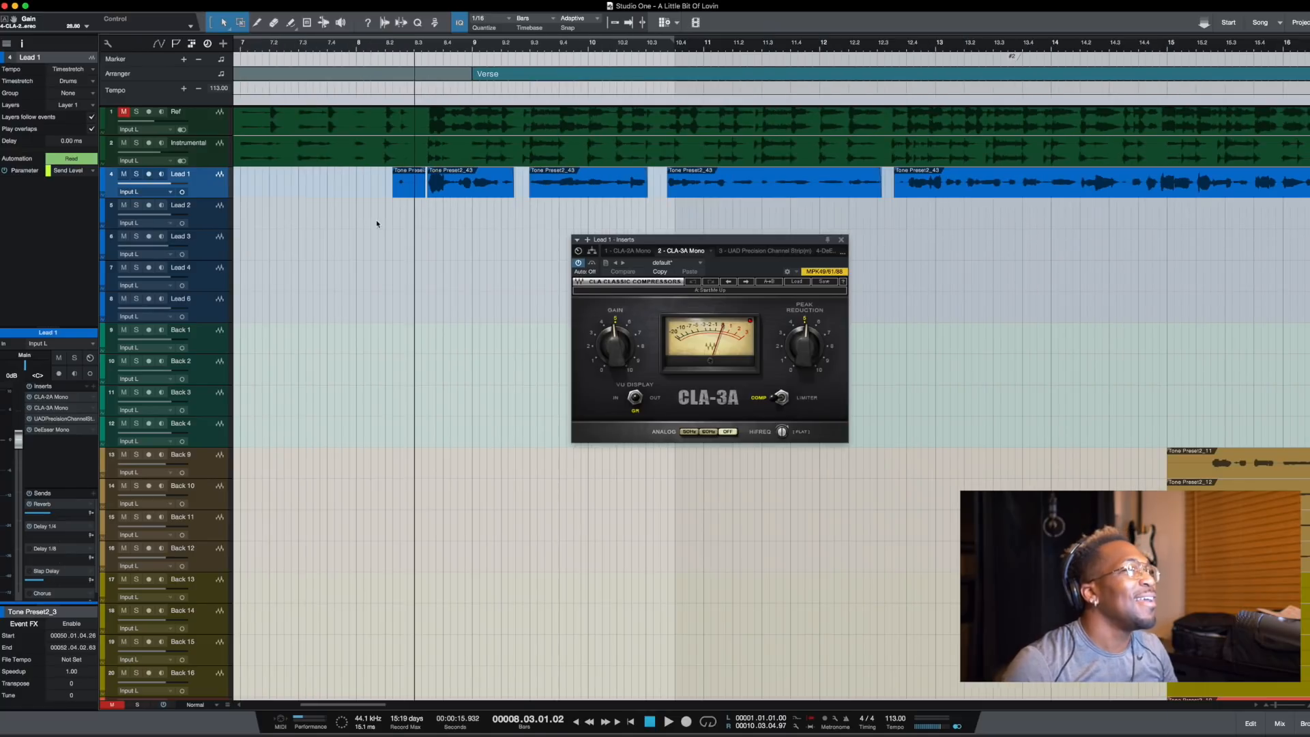
scroll(392, 209, up, 2)
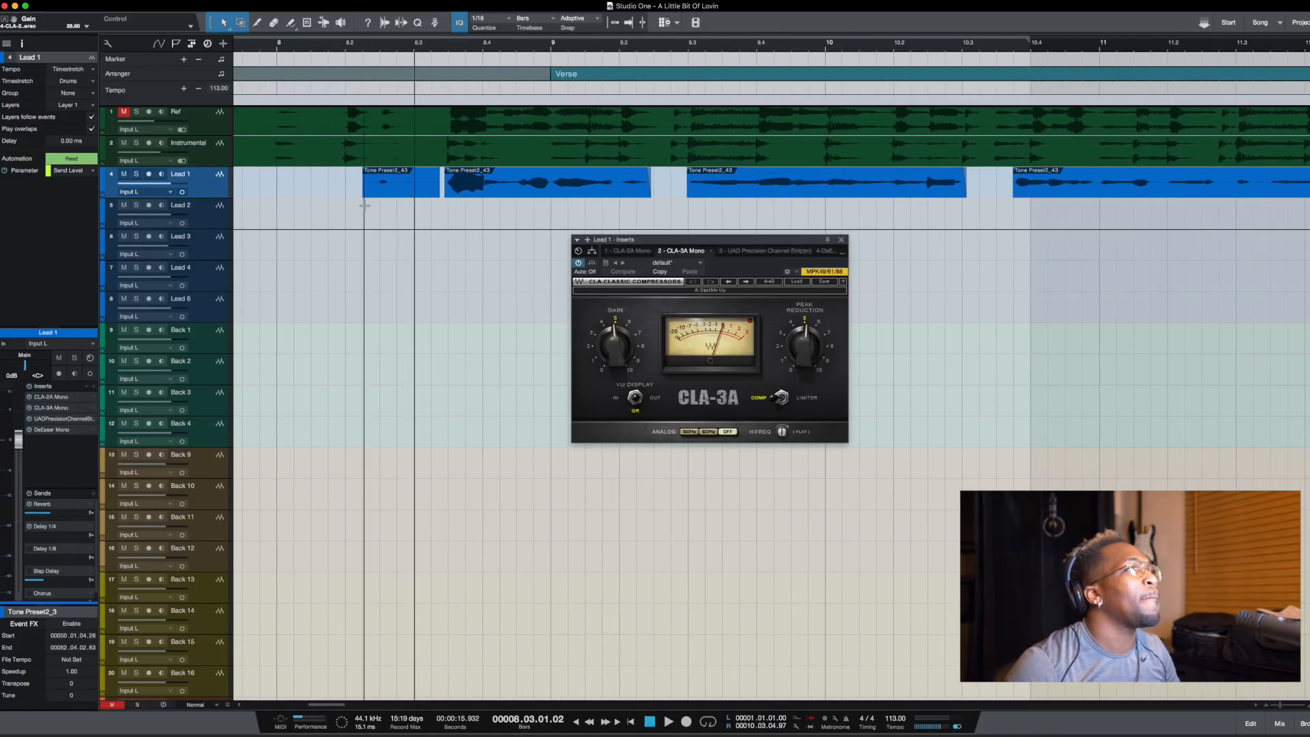
click(357, 208)
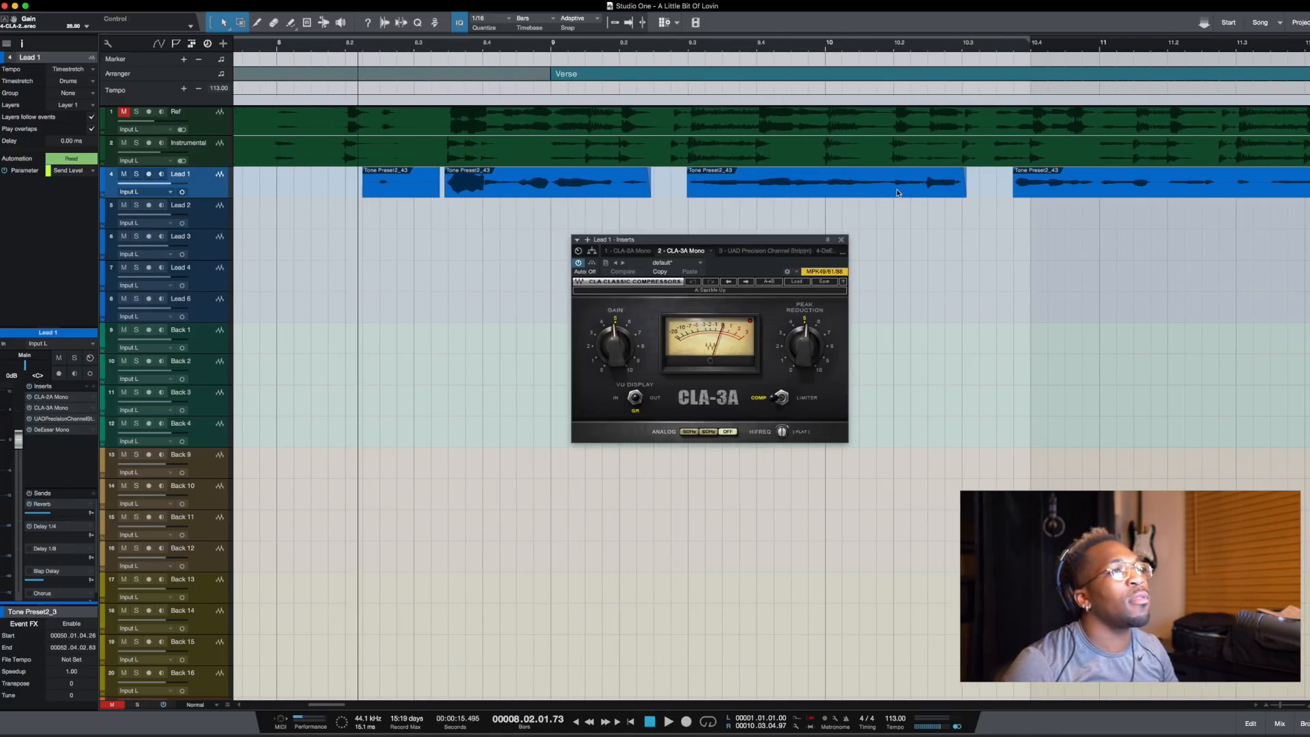
- Open Lead 1's UAD Precision Channel Strip and position its window just below the Lead 1 clips
click(44, 419)
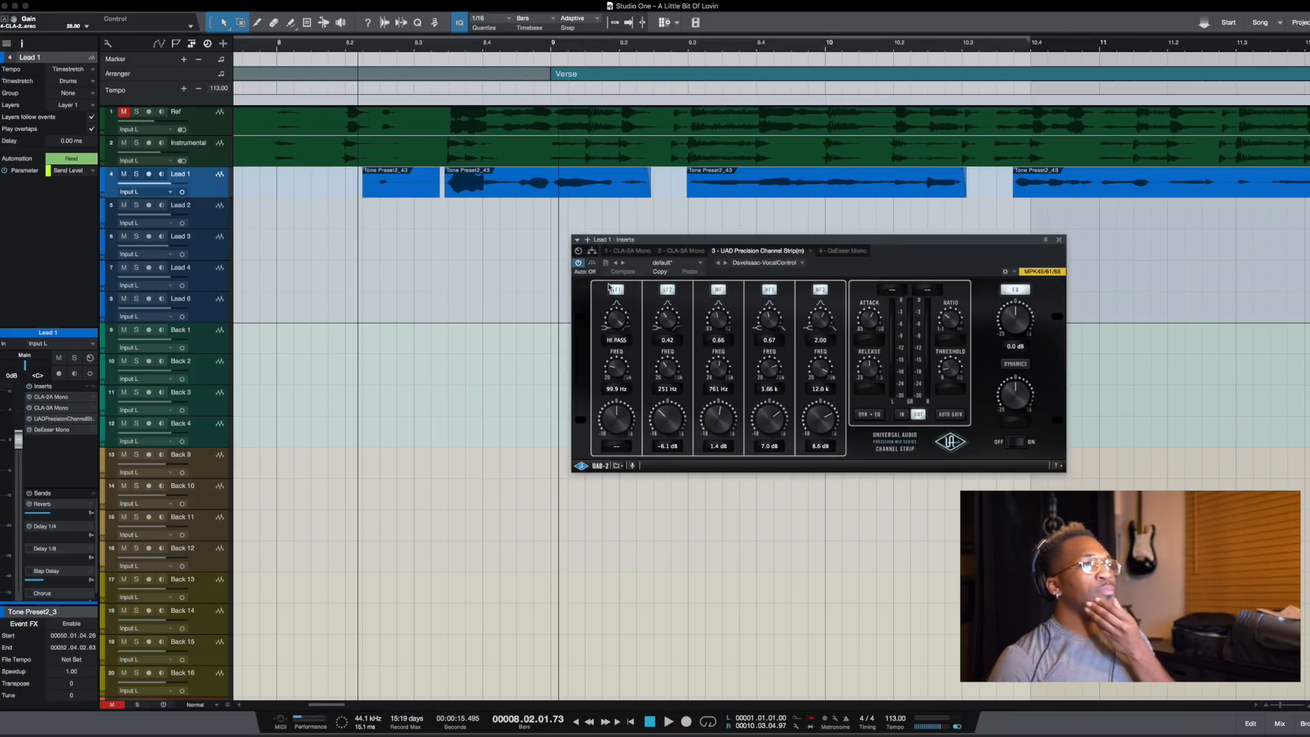
drag(831, 241, 809, 244)
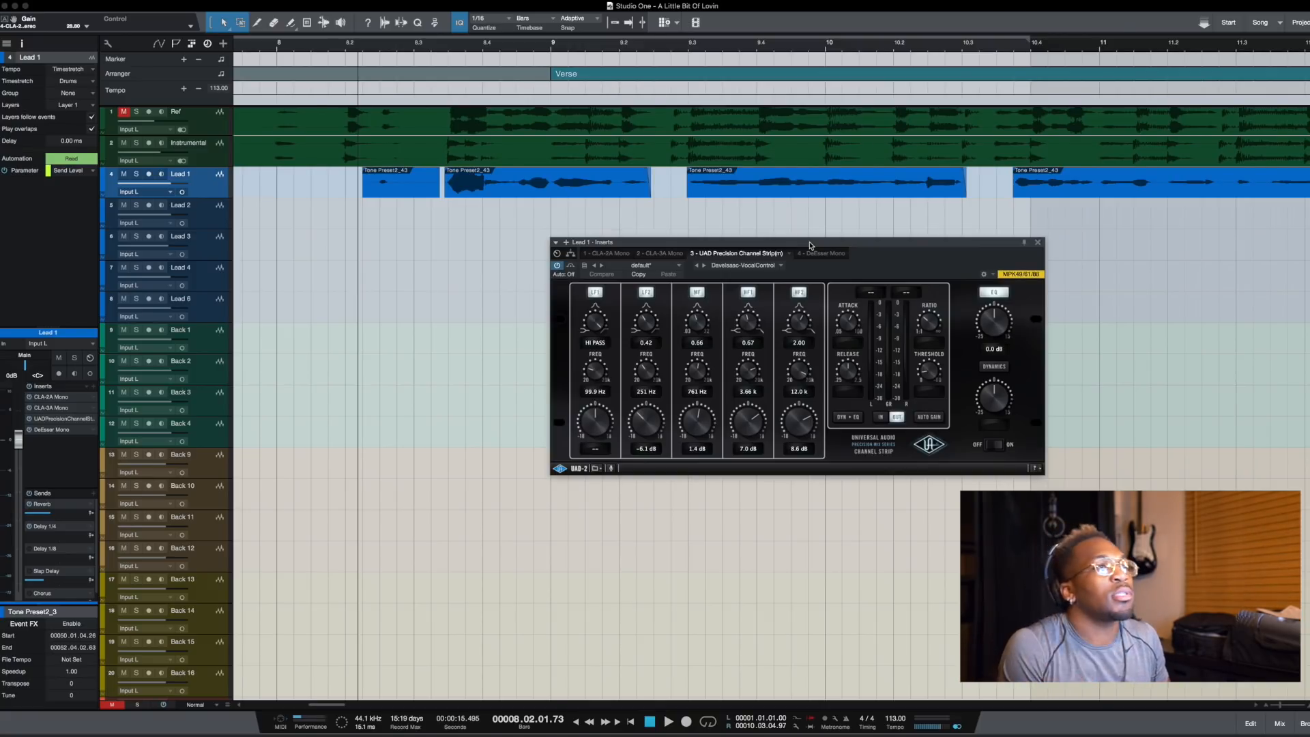
drag(811, 246, 721, 244)
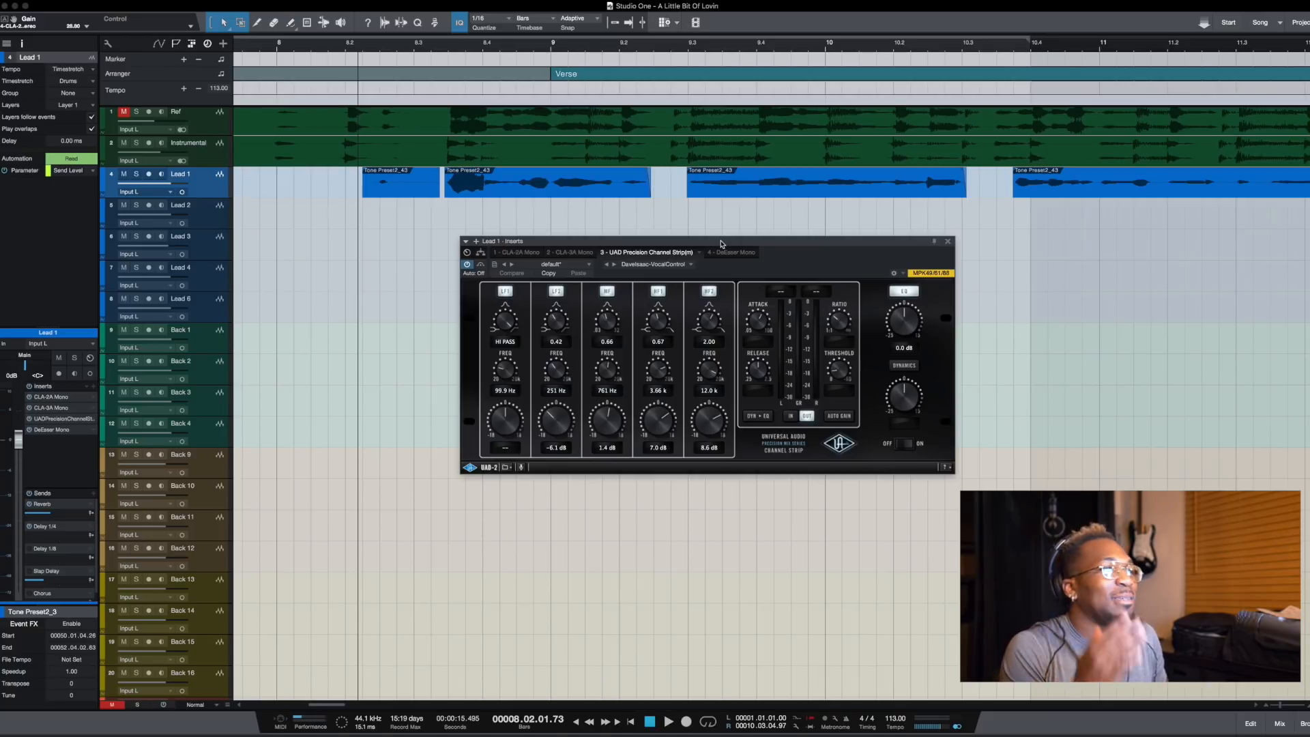
drag(721, 243, 623, 207)
drag(625, 207, 663, 261)
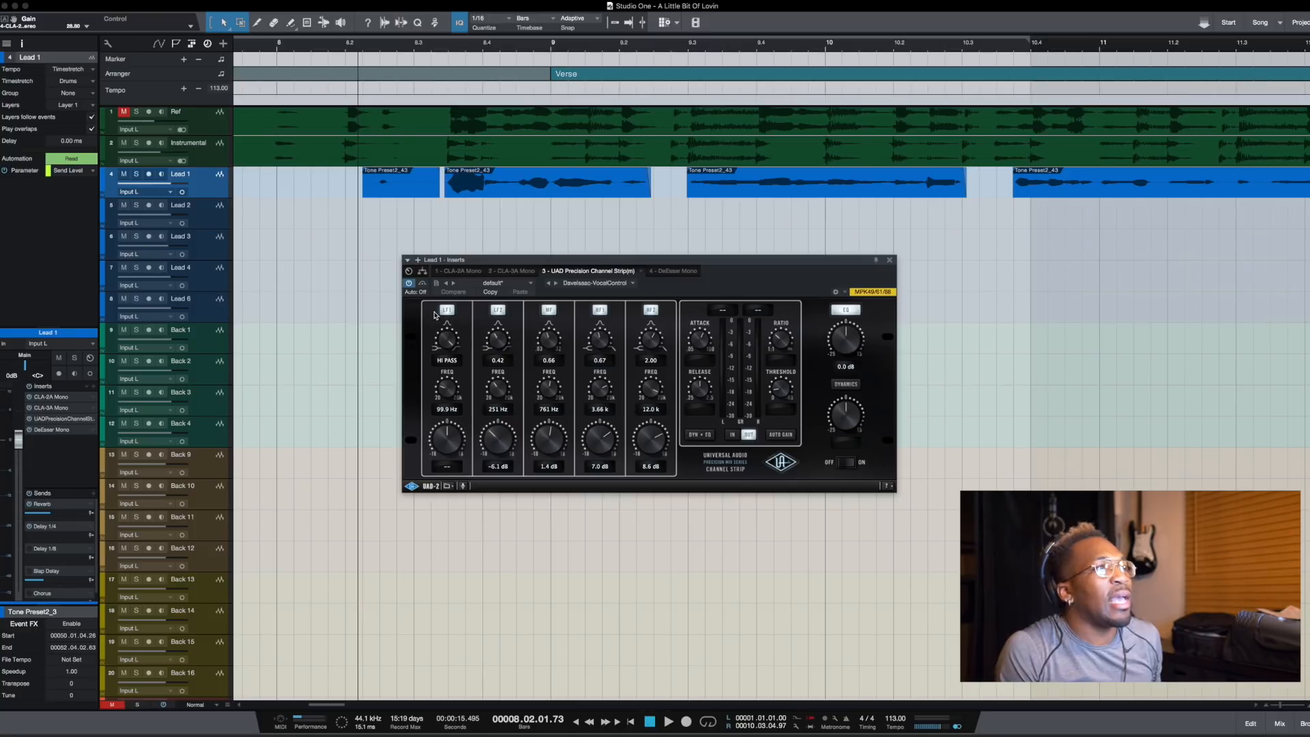
- Place the playhead shortly before the first Lead 1 clip, in beat 1 of bar 8
scroll(367, 316, down, 8)
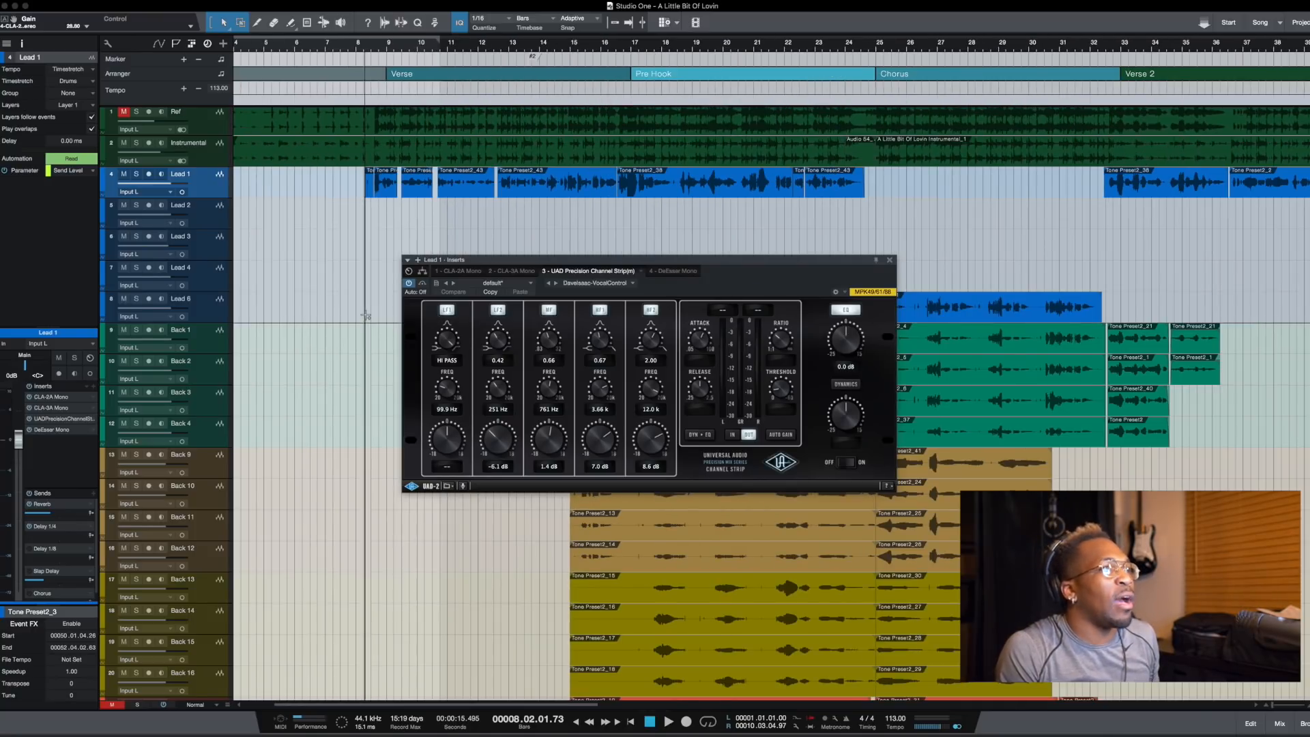
scroll(366, 315, up, 3)
scroll(367, 316, up, 3)
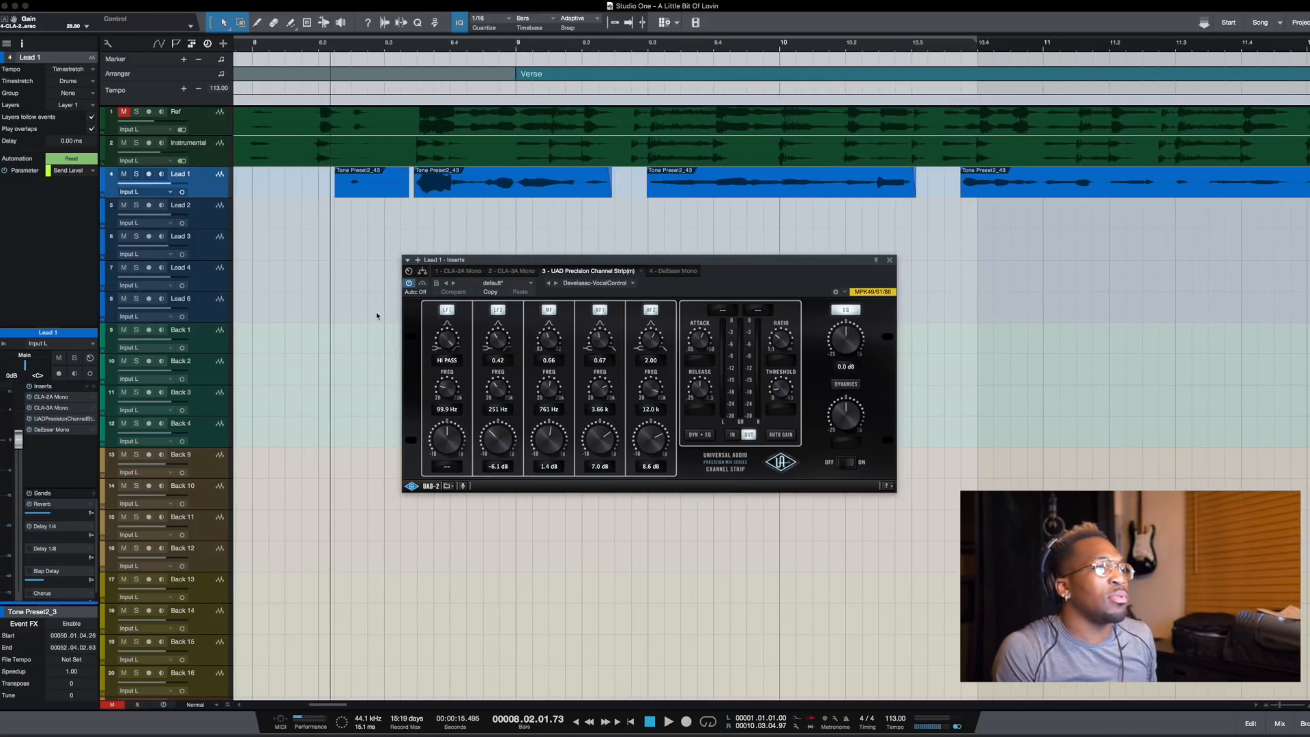
scroll(369, 275, right, 3)
scroll(369, 275, left, 3)
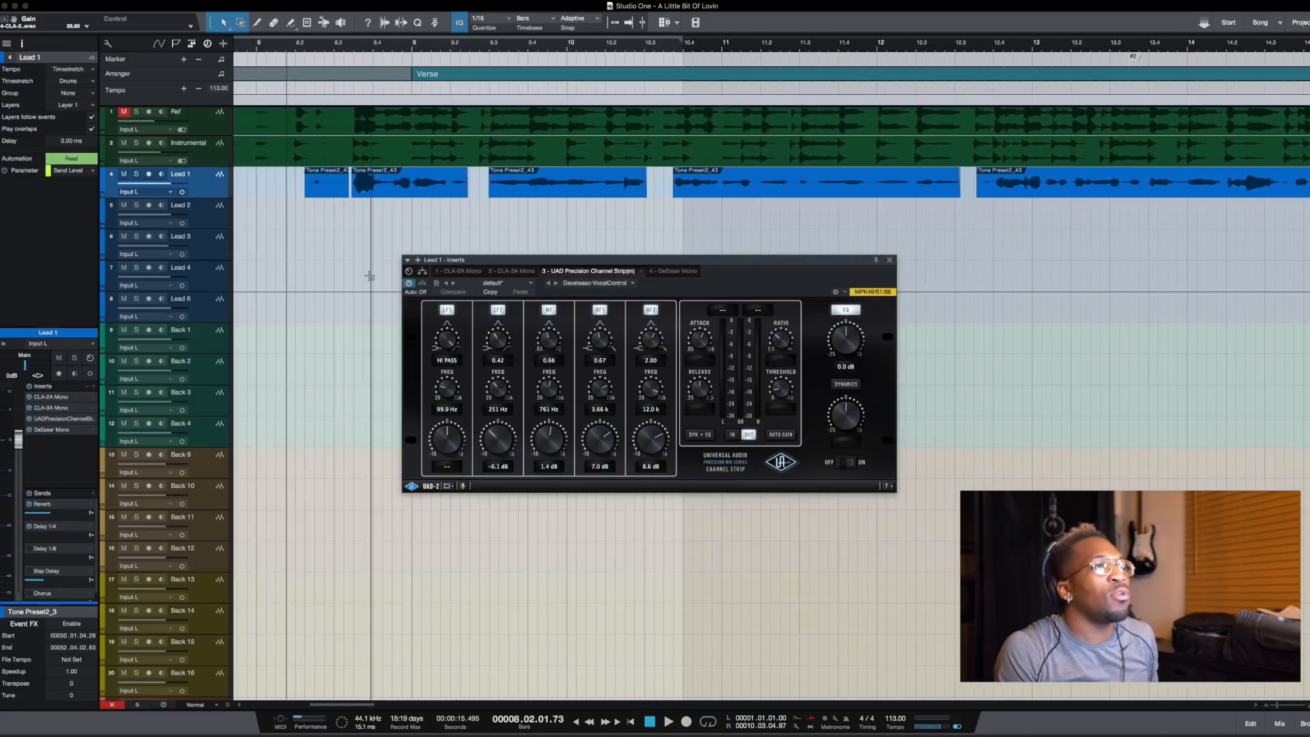
click(344, 214)
click(330, 214)
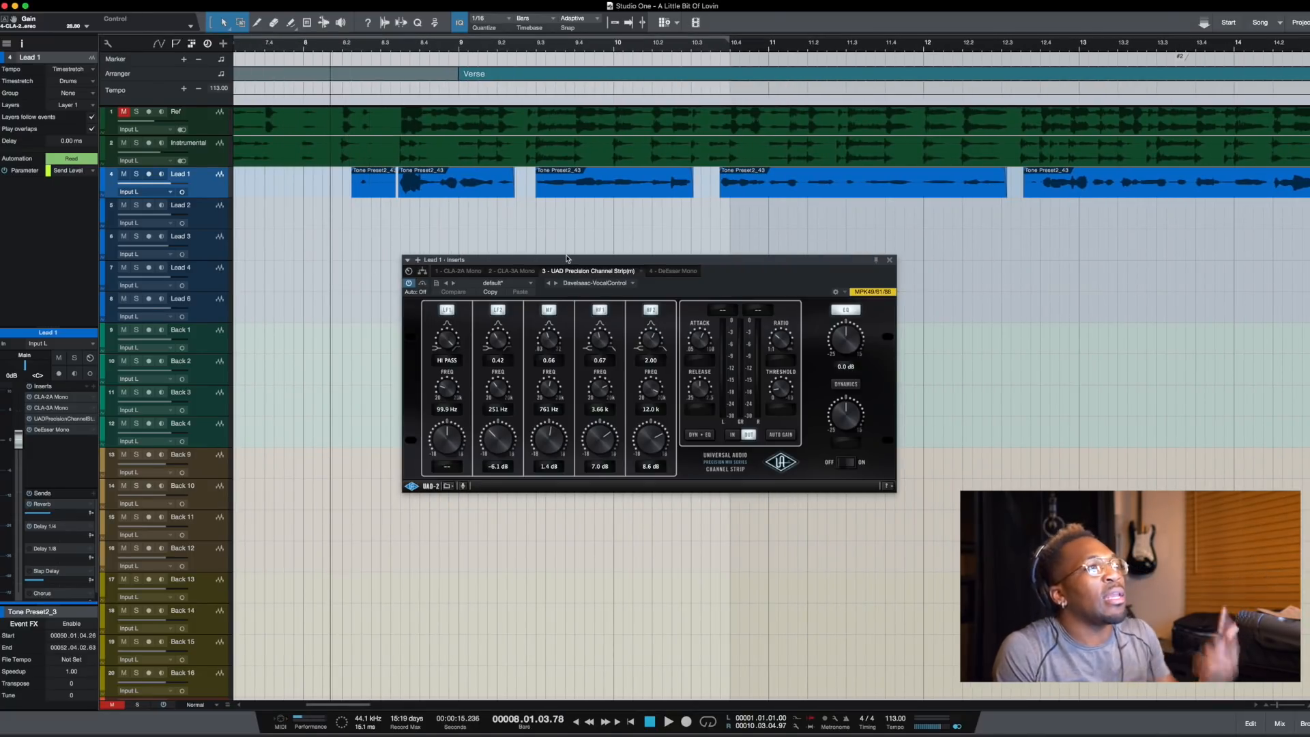
- Nudge the channel strip window and play the verse lead vocal through the UAD Precision Channel Strip
mouse_move(585, 262)
mouse_down()
mouse_move(591, 286)
mouse_move(572, 252)
mouse_up()
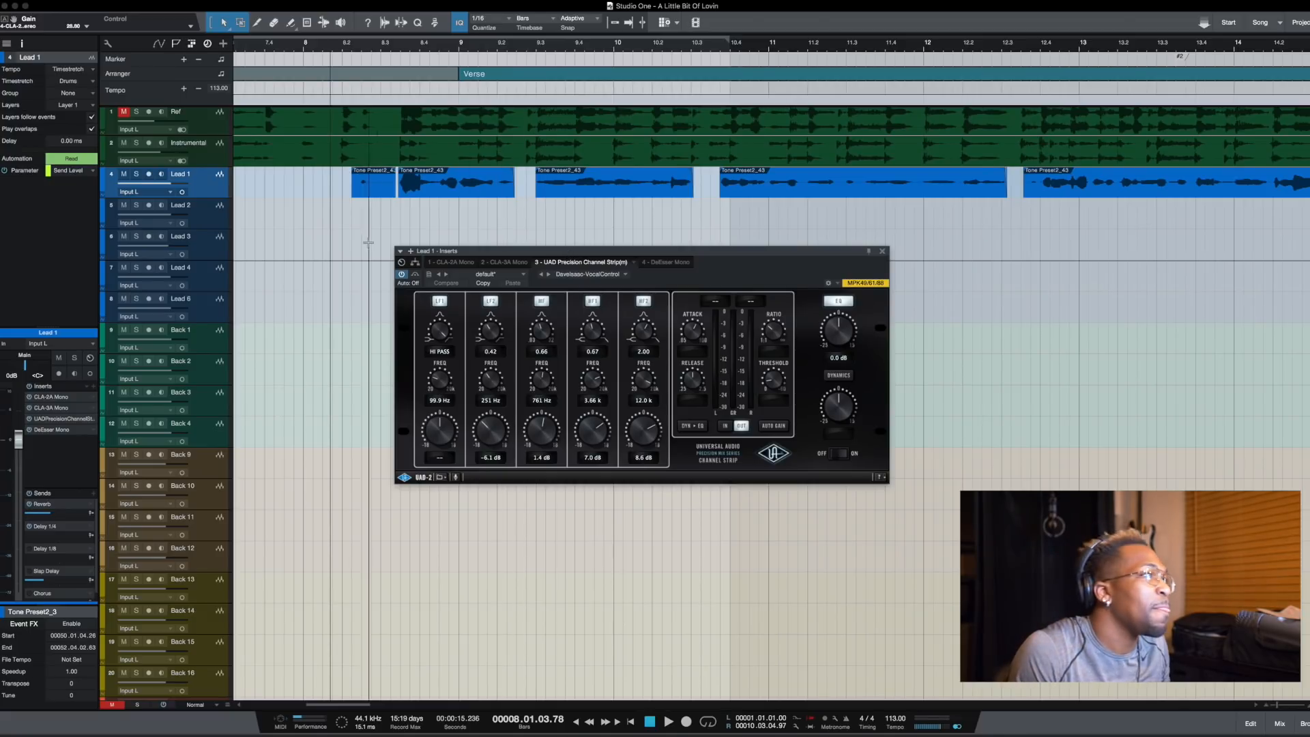
key(space)
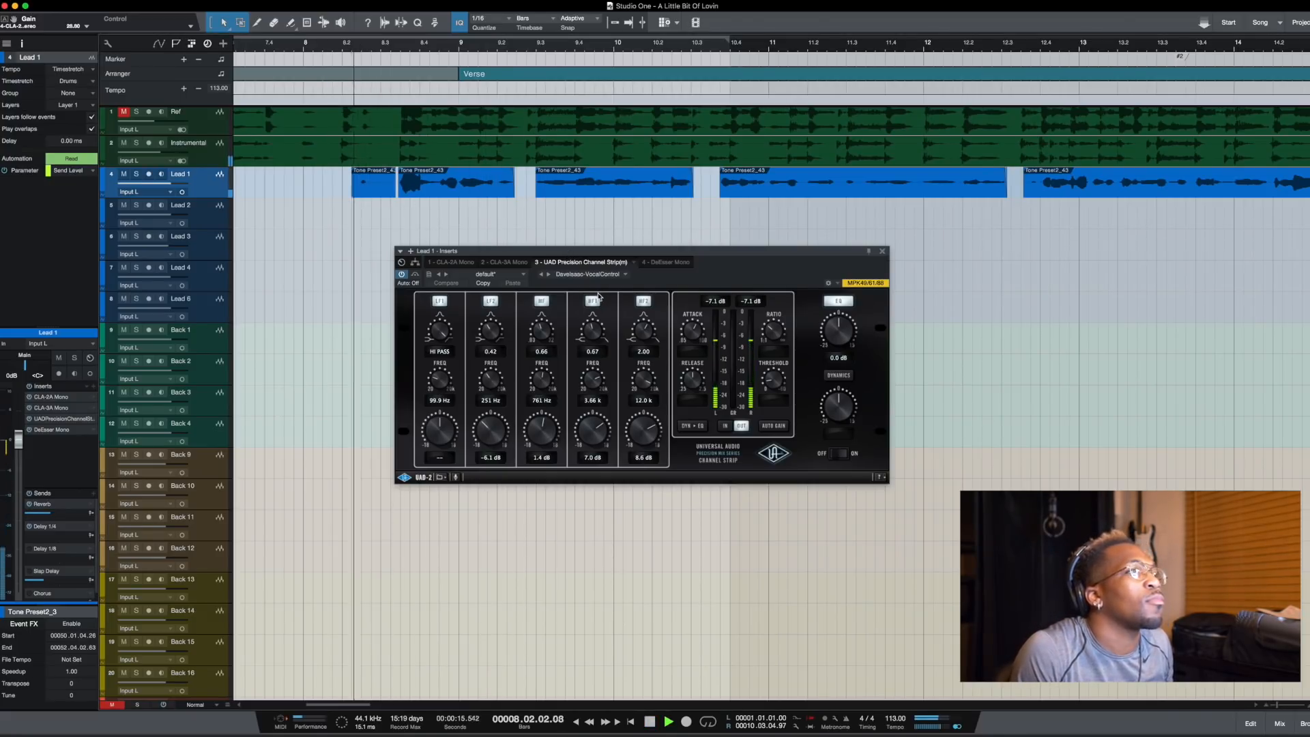
key(w)
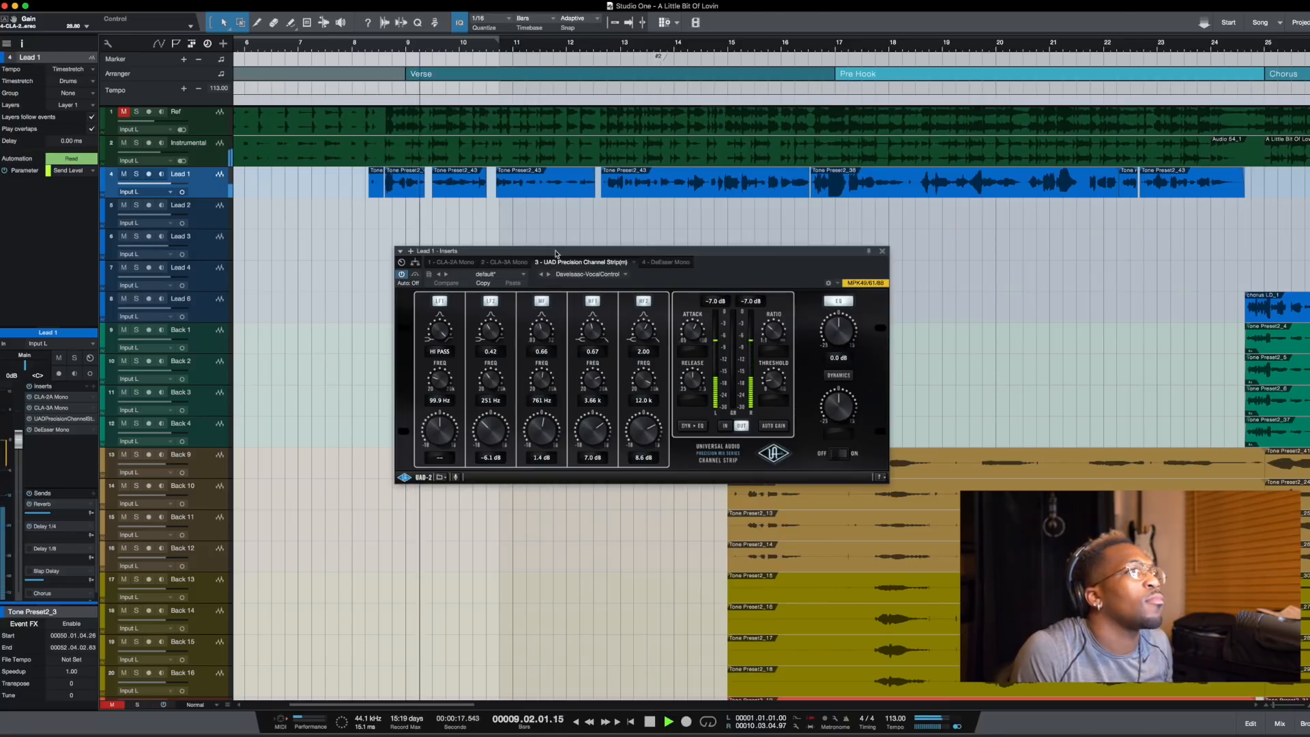
- Reposition the UAD Precision Channel Strip window, audition the verse vocal through its EQ settings, and close the plug-in
drag(547, 252, 599, 303)
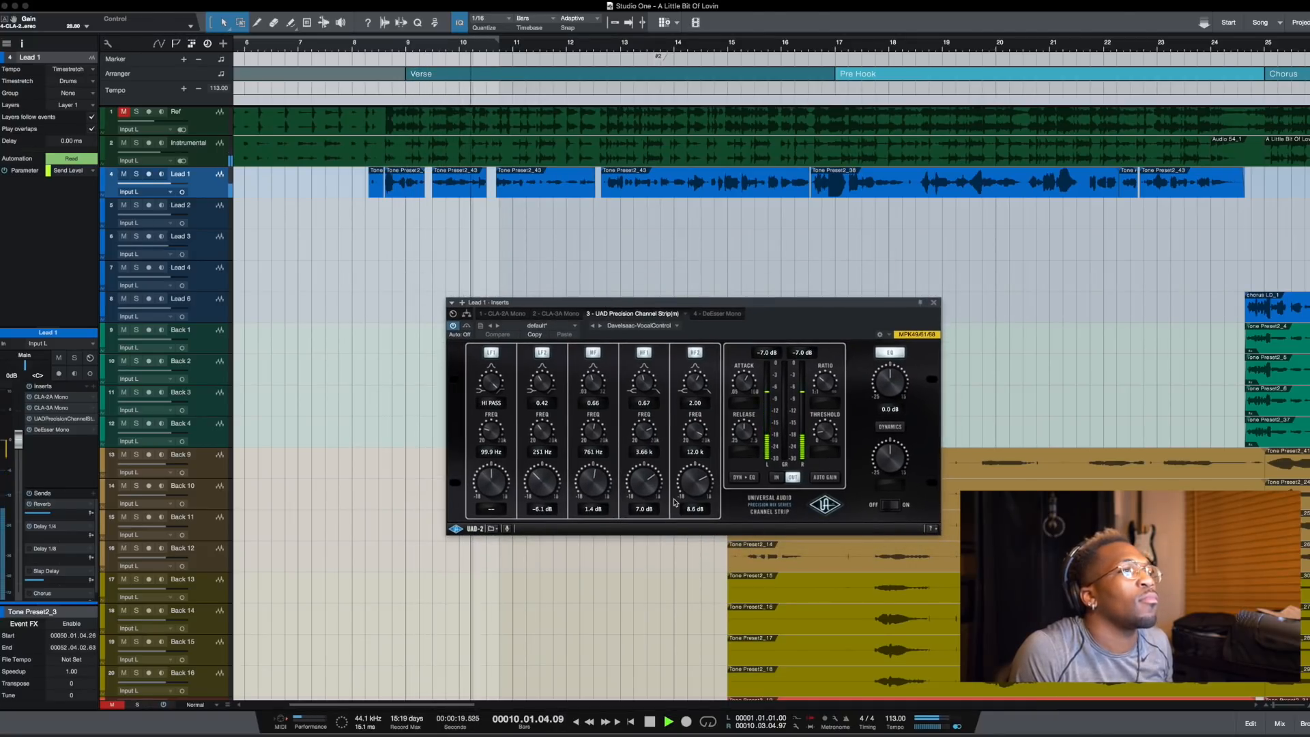
key(space)
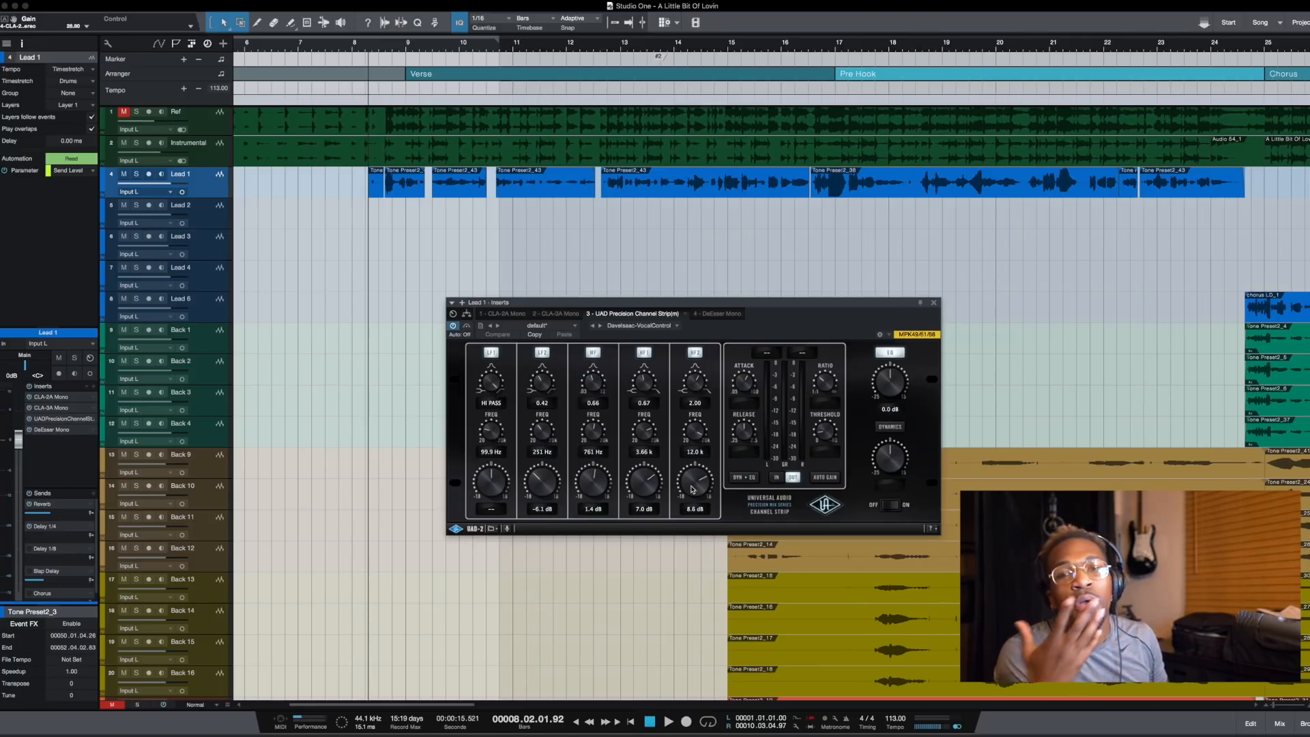
drag(692, 489, 689, 489)
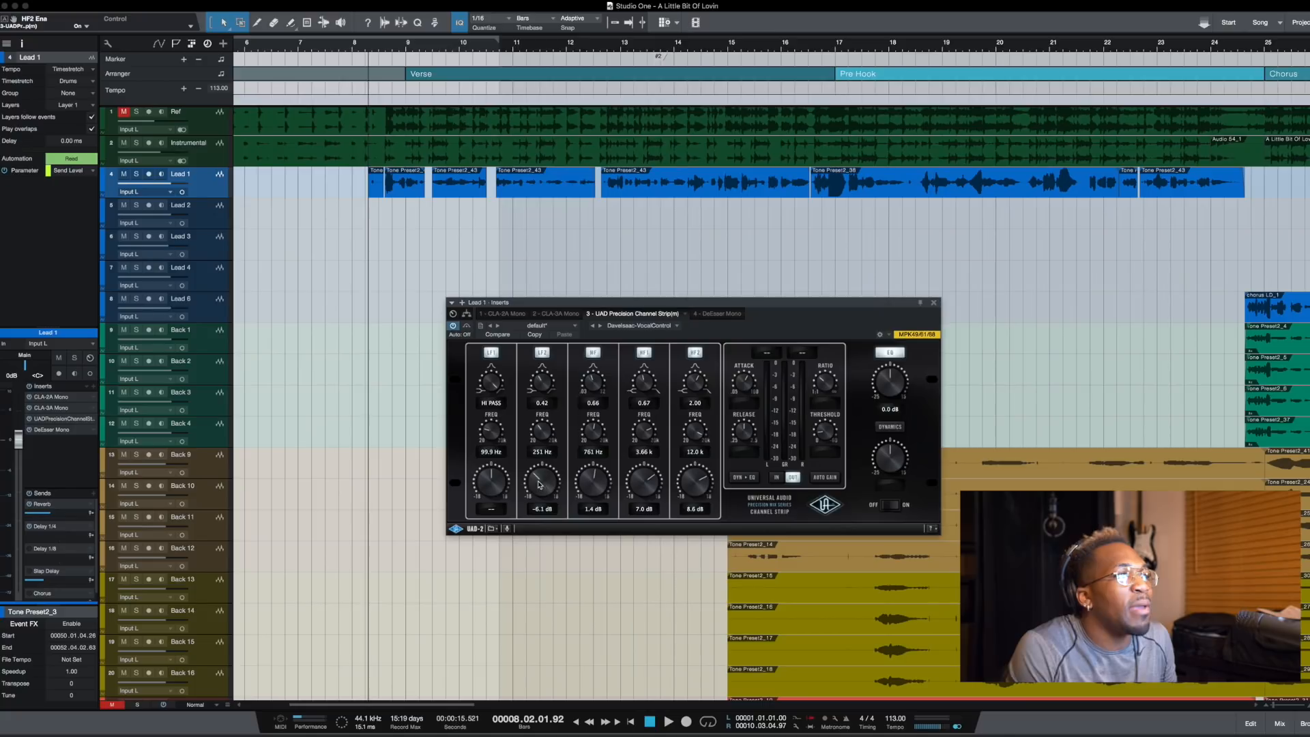
key(space)
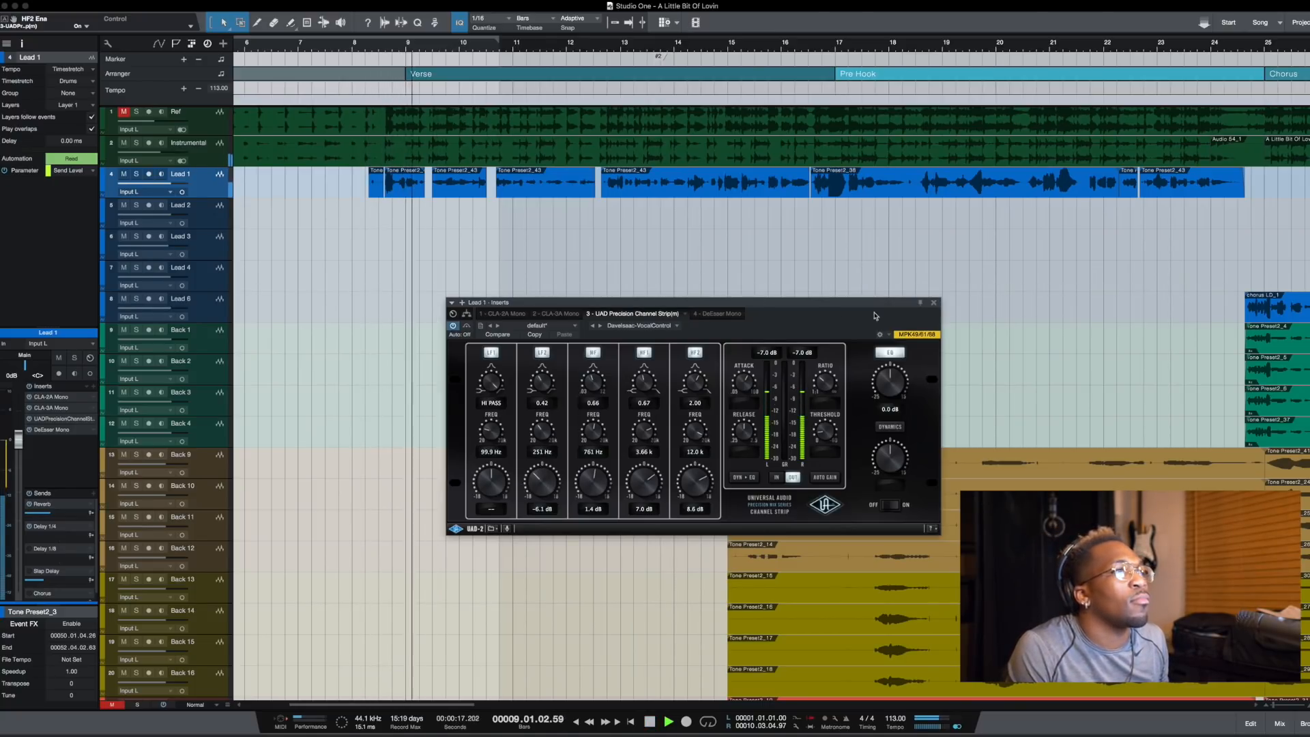
click(933, 303)
key(space)
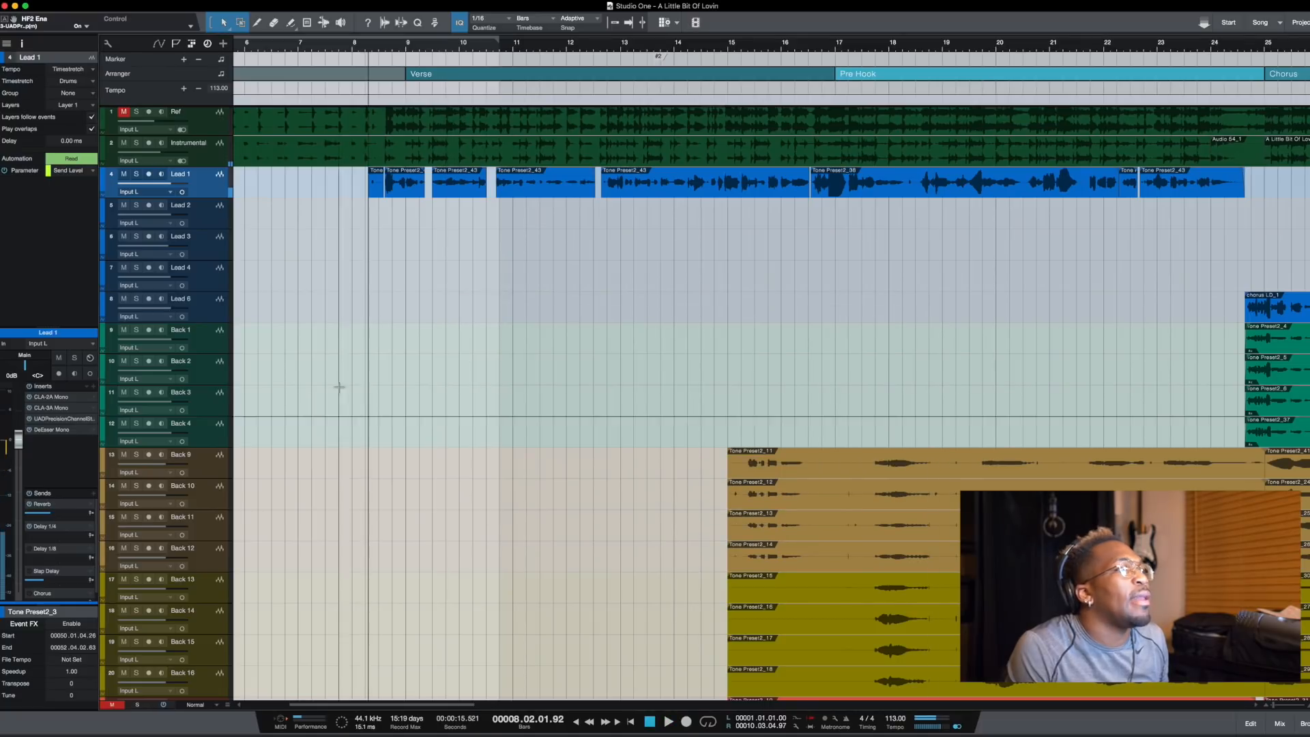
- Check Lead 1's DeEsser and place the playhead over the first Lead 1 clip, in beat 3 of bar 8
double_click(50, 430)
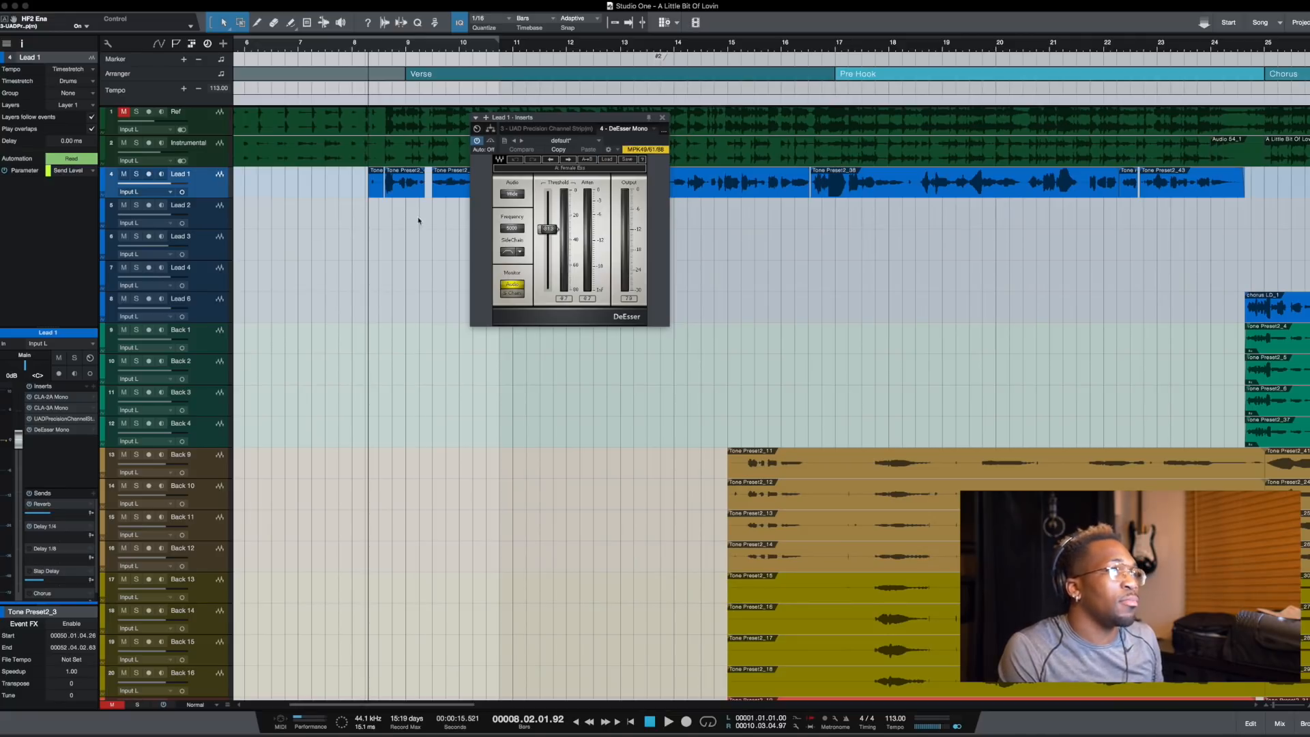
key(space)
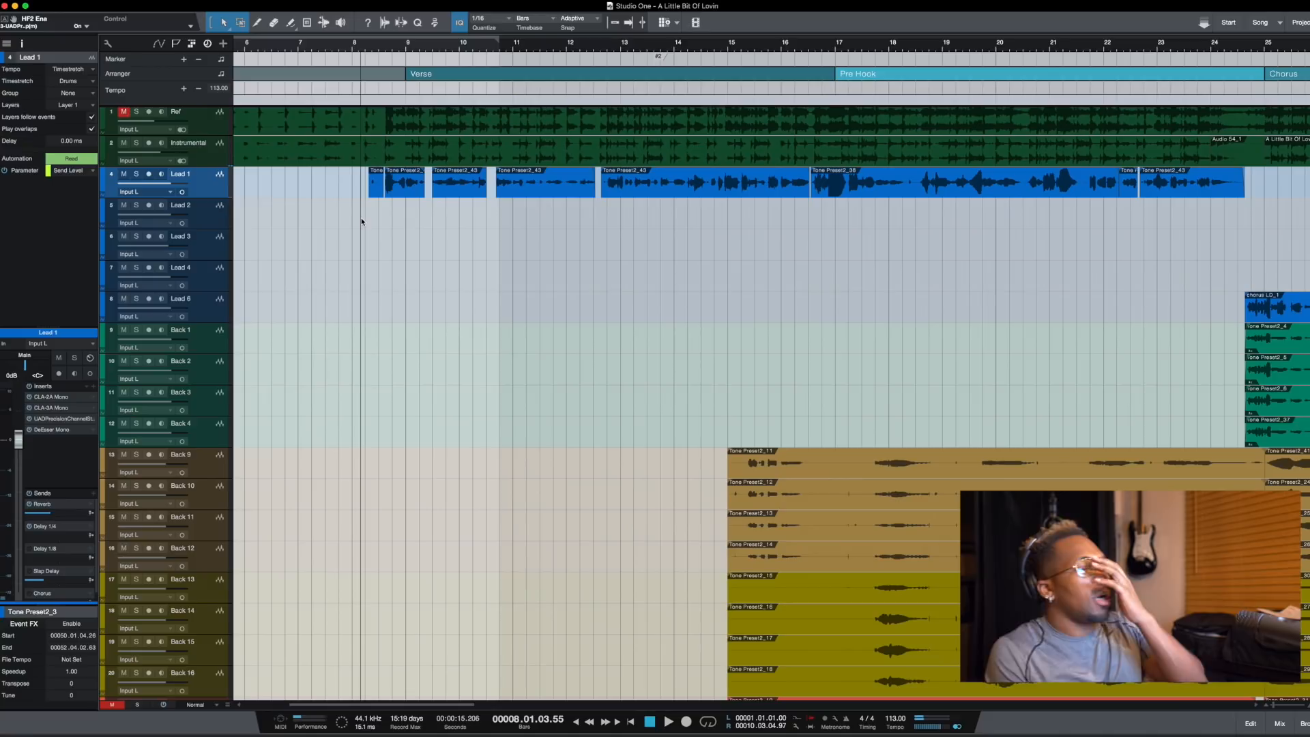
click(380, 206)
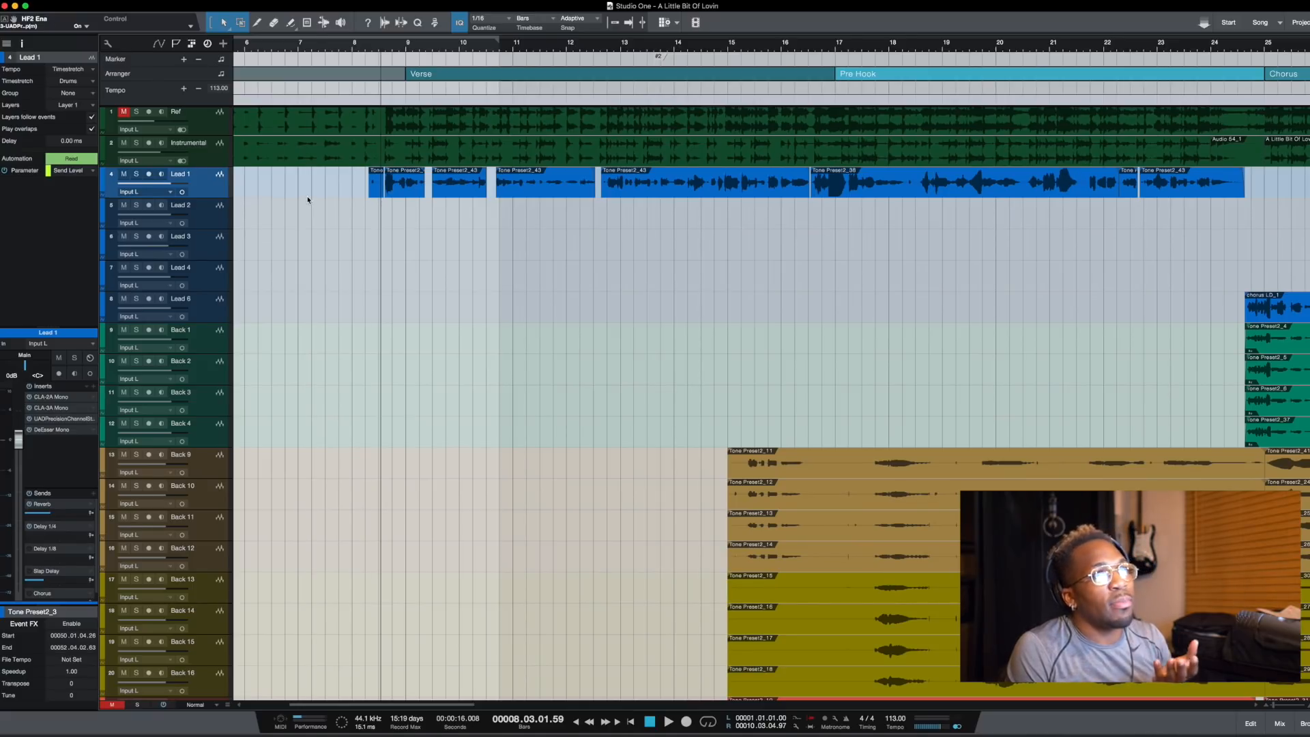
click(383, 228)
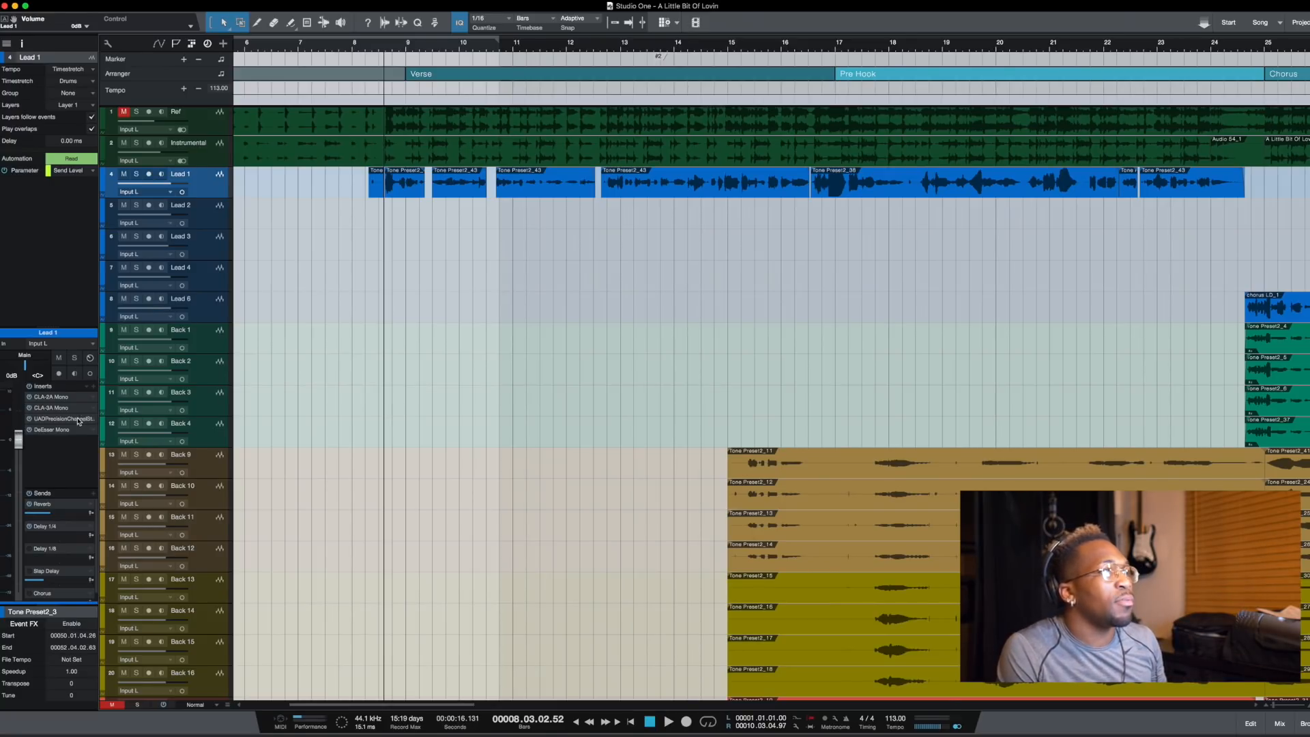
- Solo Lead 1 and play it briefly from beat 3 of bar 8
click(141, 175)
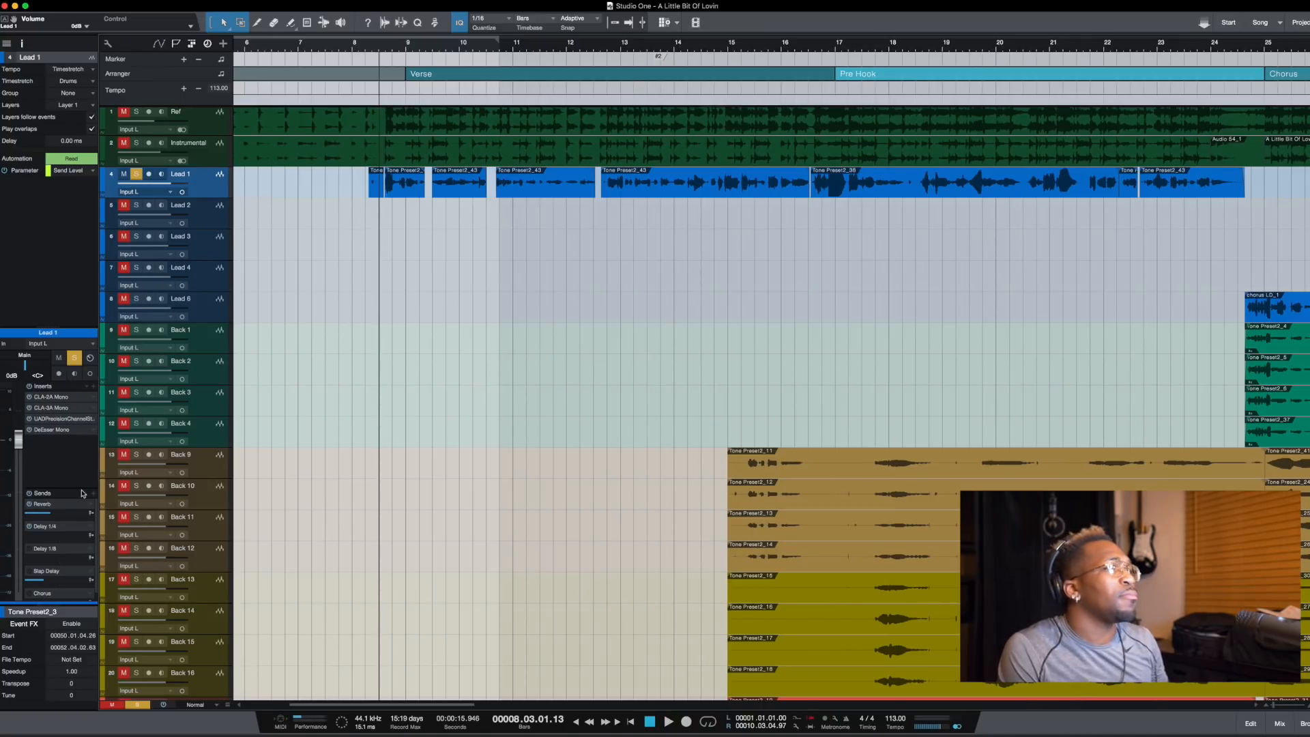
key(space)
key(space)
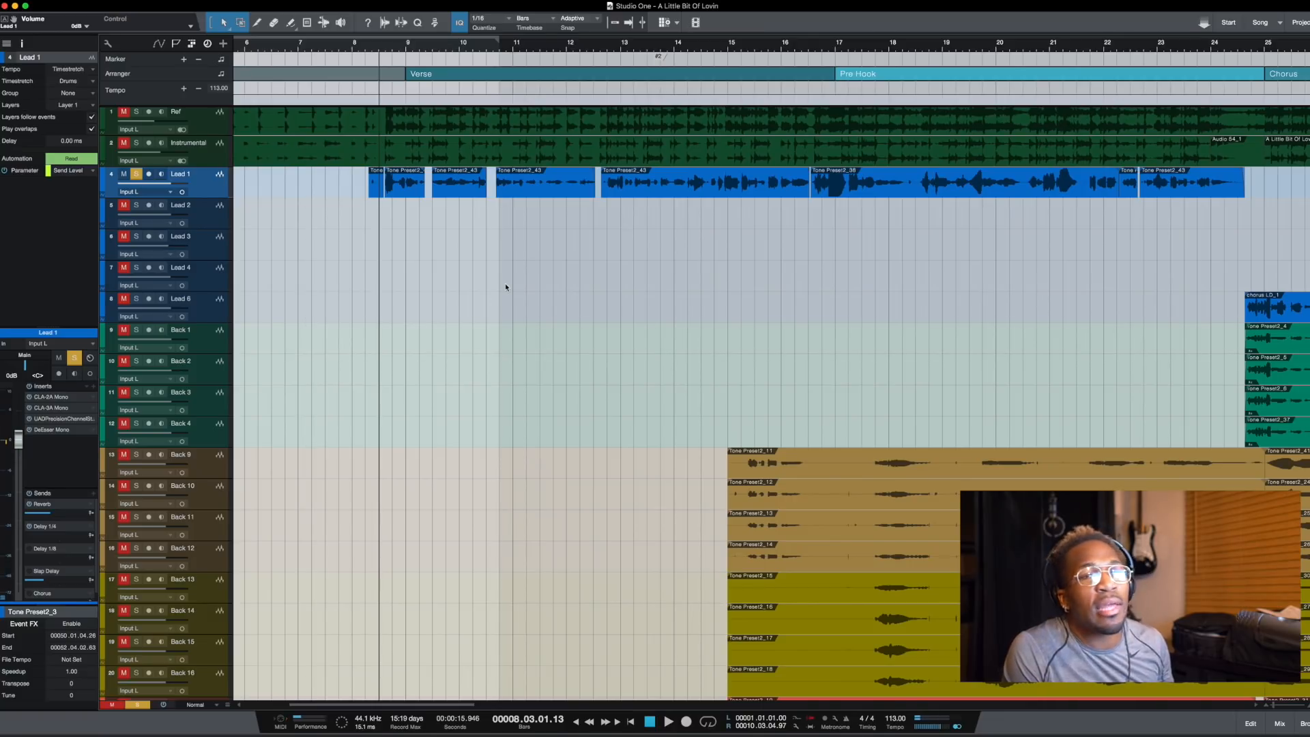
- Open Lead 1's CLA-3A compressor and play the soloed vocal through it
click(49, 408)
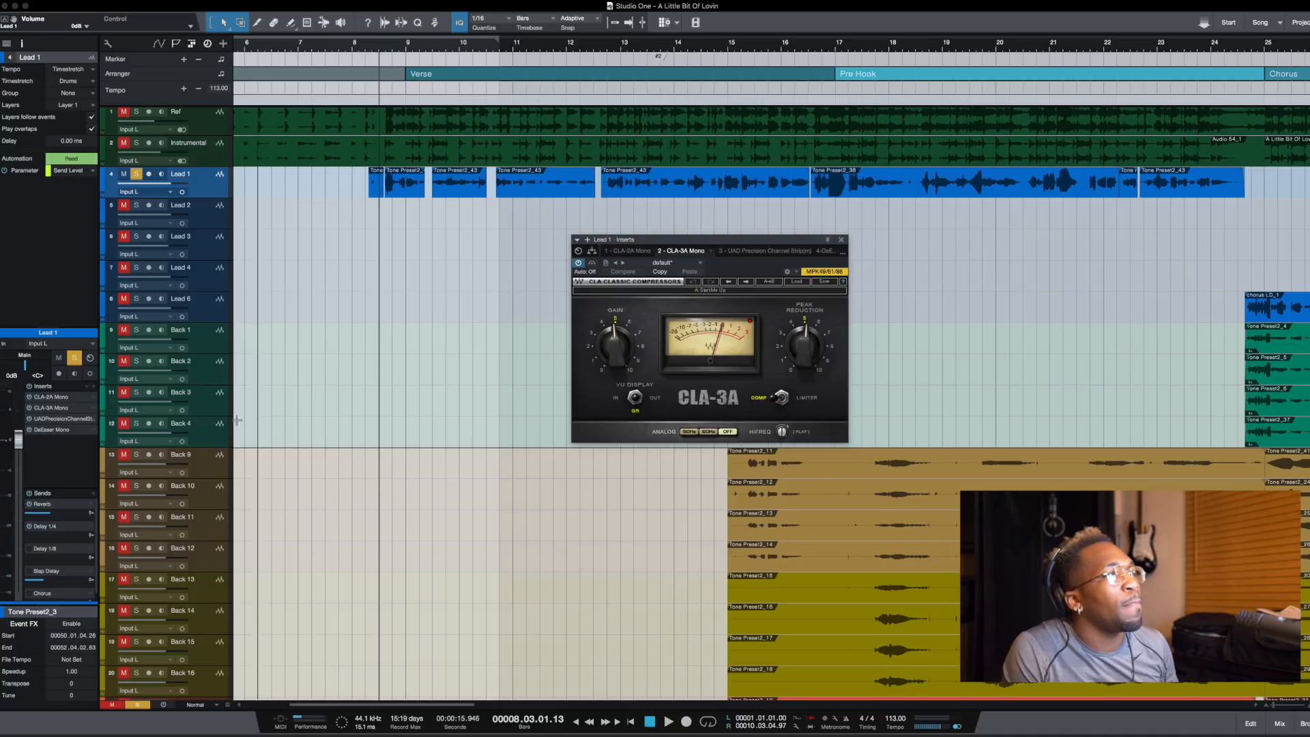
mouse_move(610, 357)
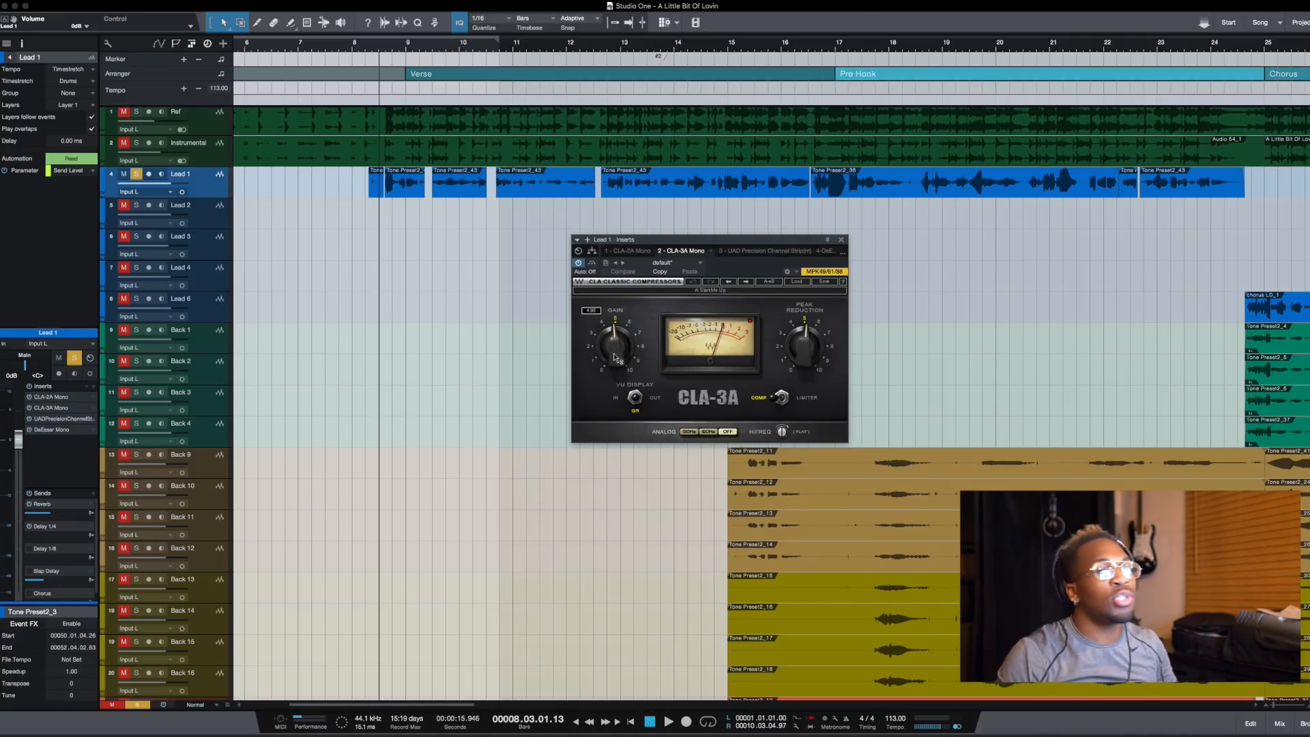
key(space)
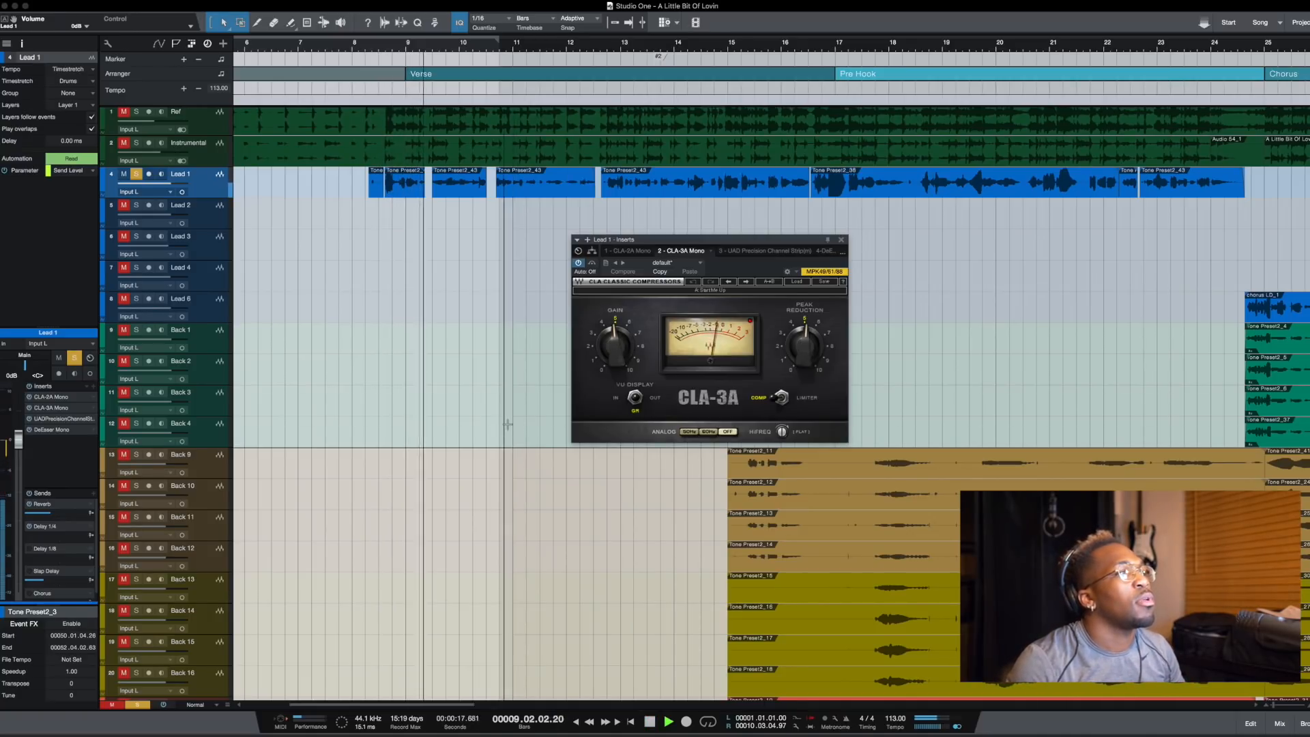
- Restart playback and select the Main track to inspect its GW MixCentric insert while the soloed lead plays
scroll(507, 424, down, 15)
key(space)
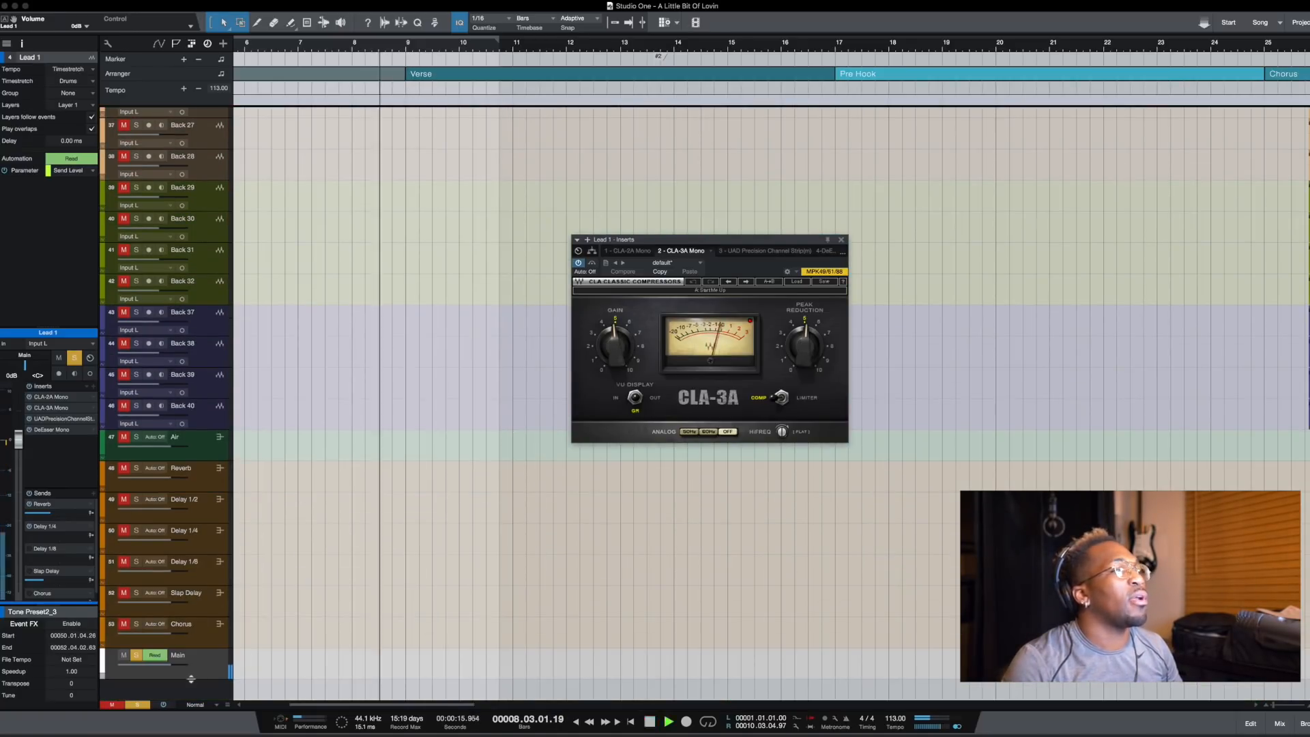
click(189, 667)
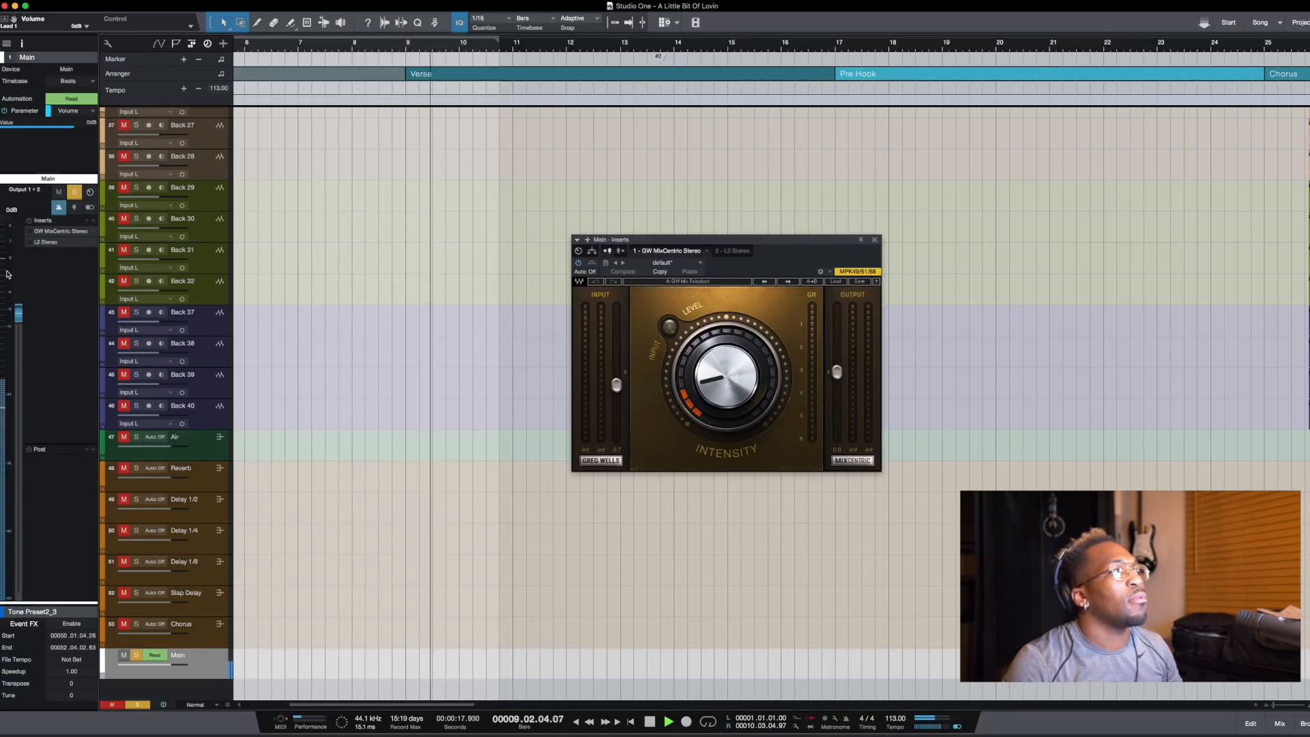
key(space)
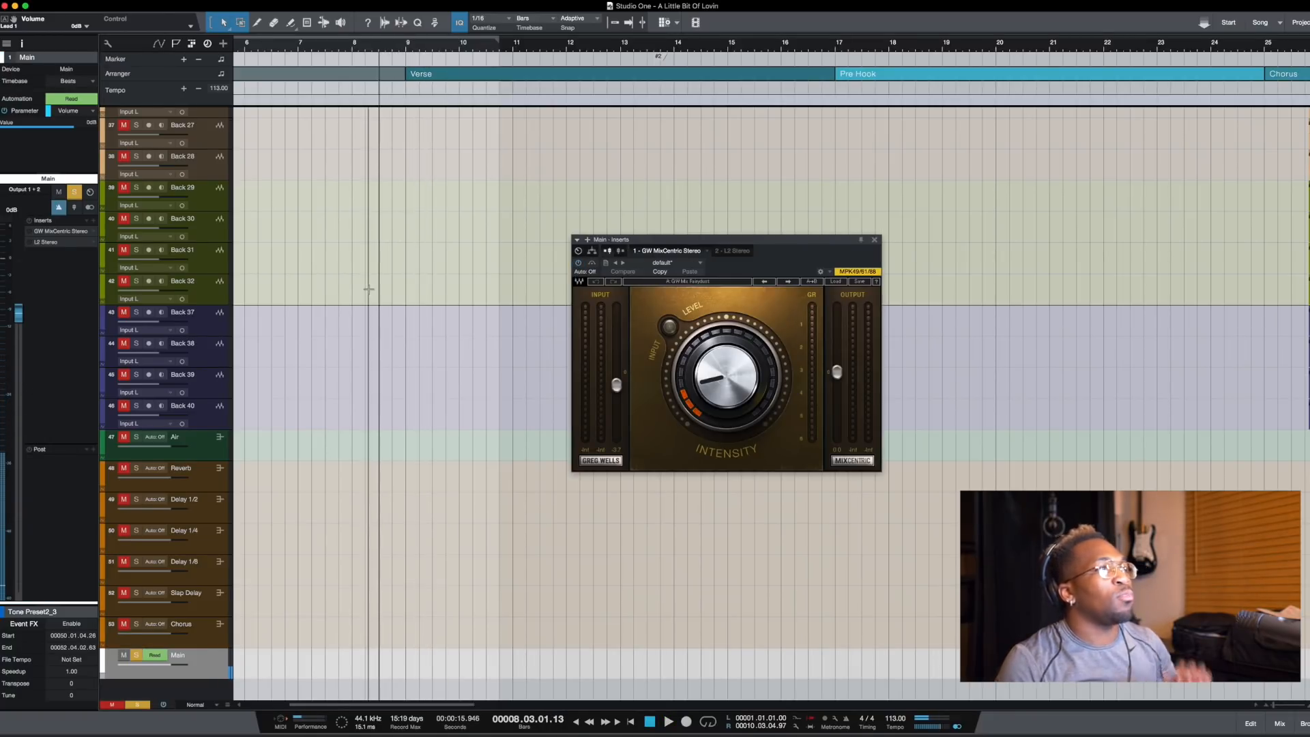
- Replay the soloed Lead 1 from beat 3 of bar 8 with the Main inserts open, and stop playback
scroll(368, 288, up, 10)
scroll(355, 307, down, 10)
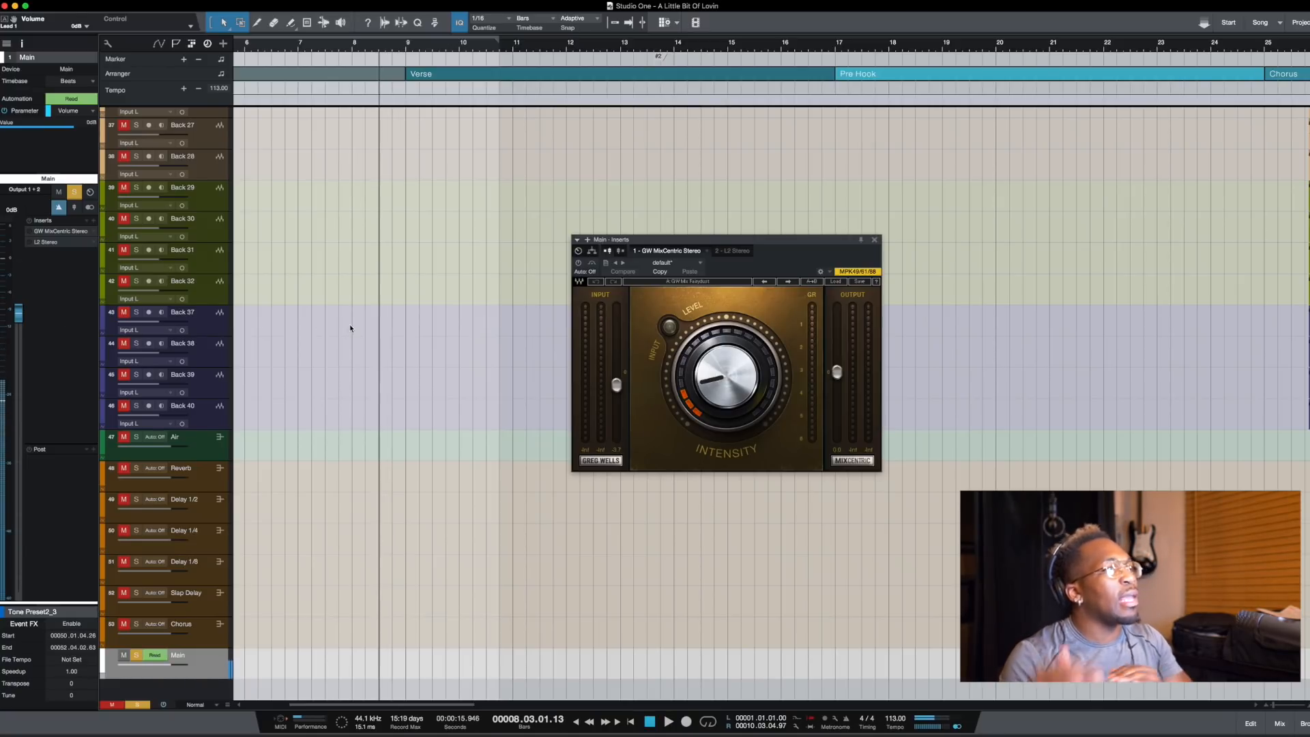
key(space)
scroll(343, 329, up, 15)
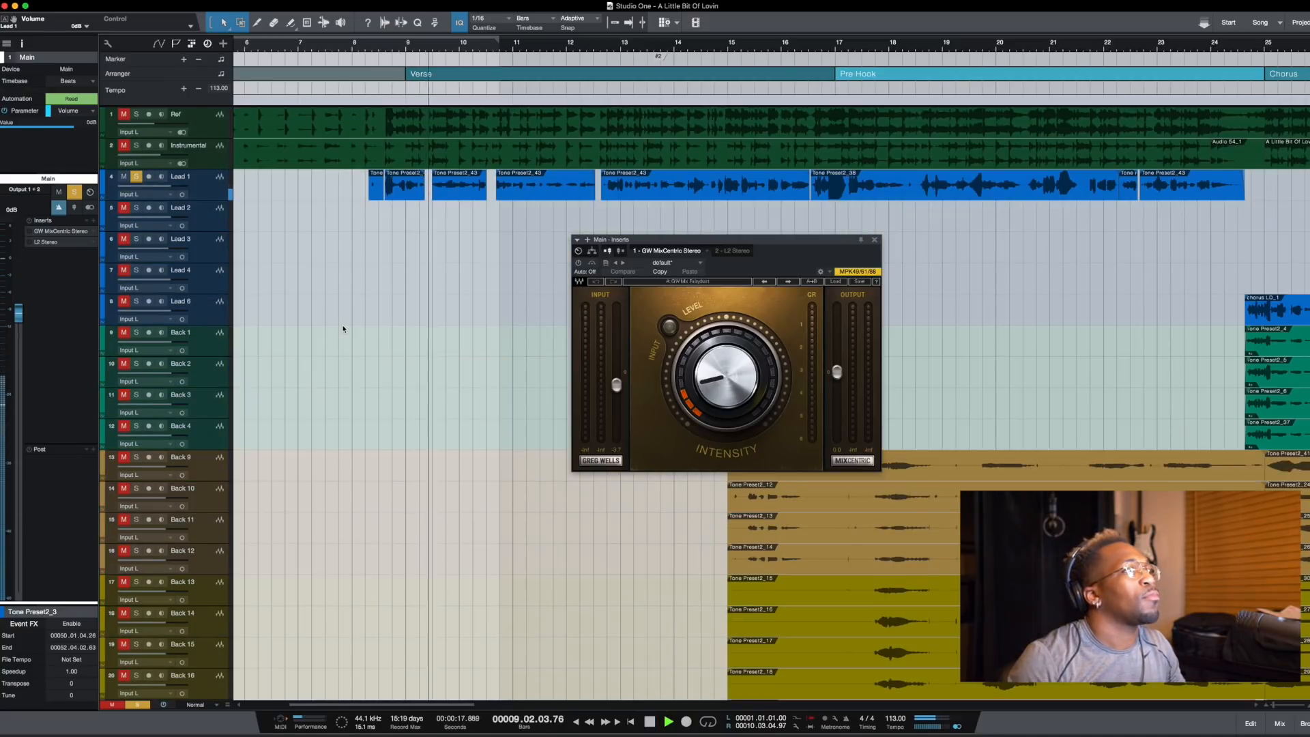
key(space)
- Examine the layout of the lead and background vocal tracks across the song's sections, using smaller track heights for an overview
scroll(348, 383, down, 8)
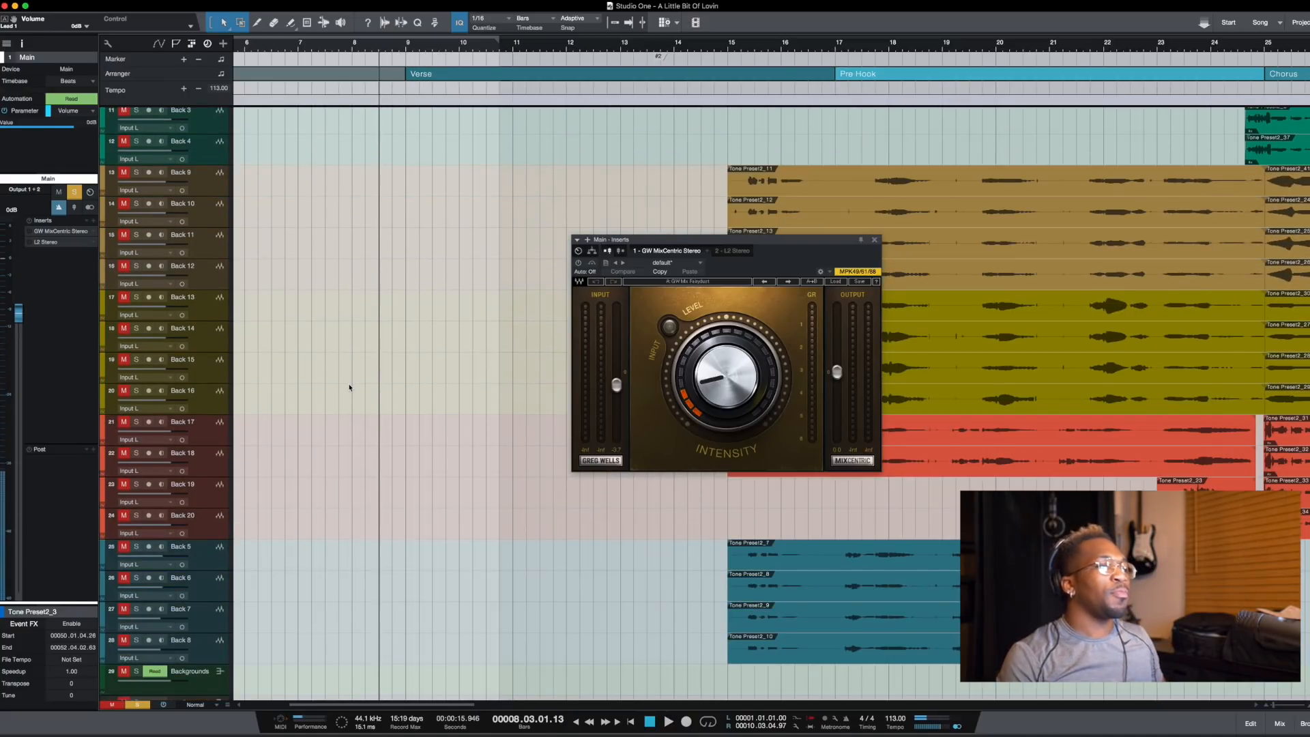
scroll(349, 387, down, 10)
scroll(349, 384, down, 5)
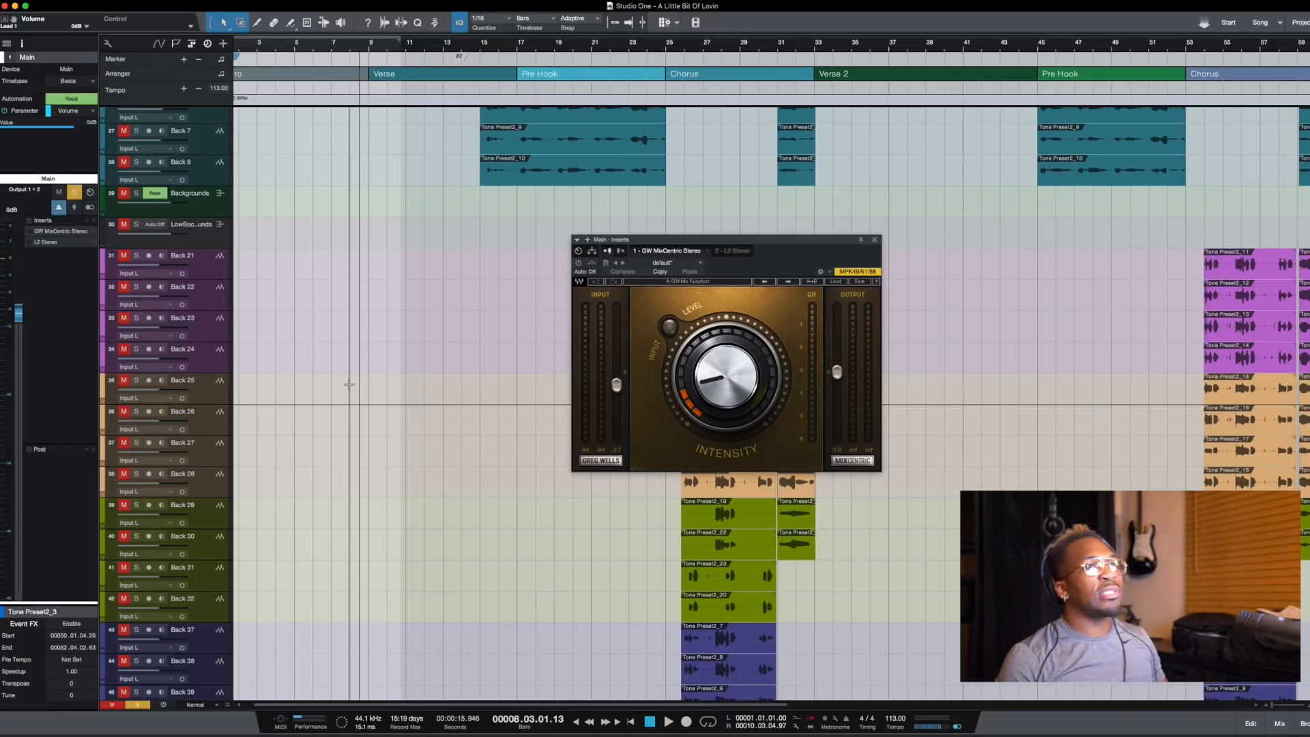
scroll(348, 384, down, 2)
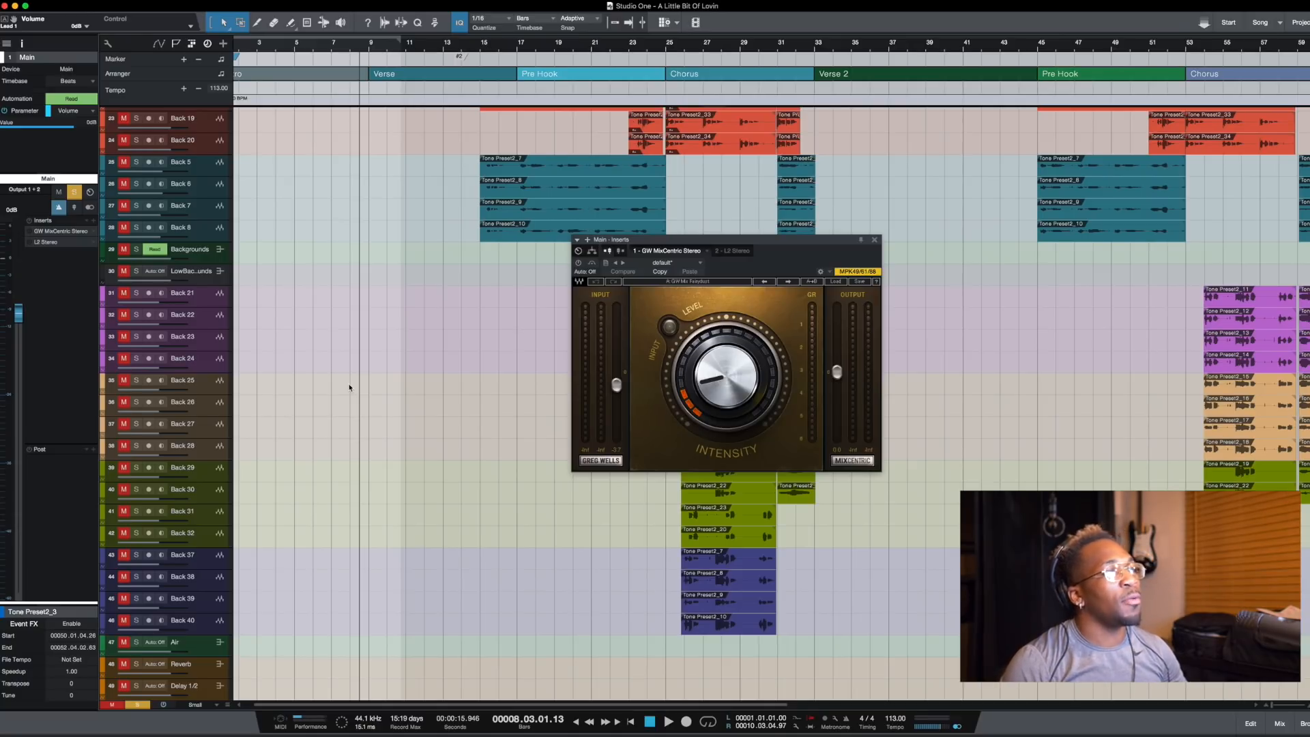
scroll(349, 388, up, 10)
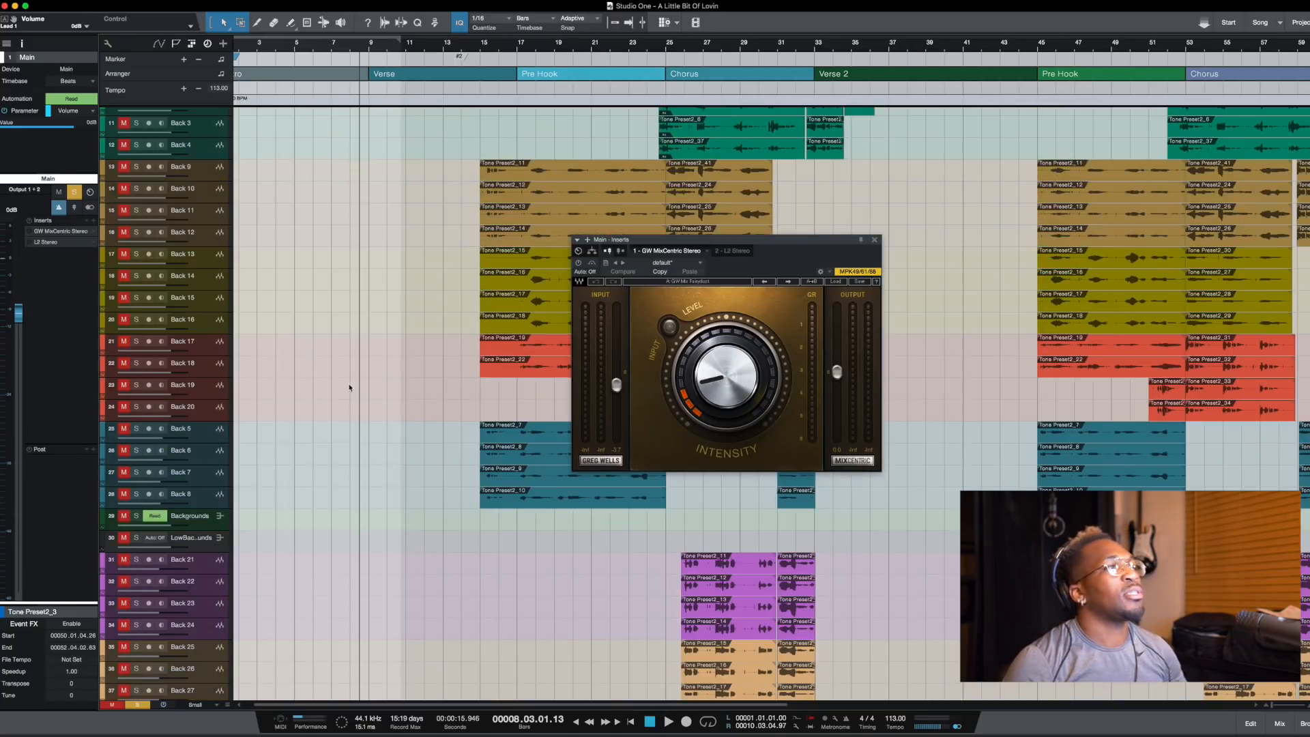
click(393, 297)
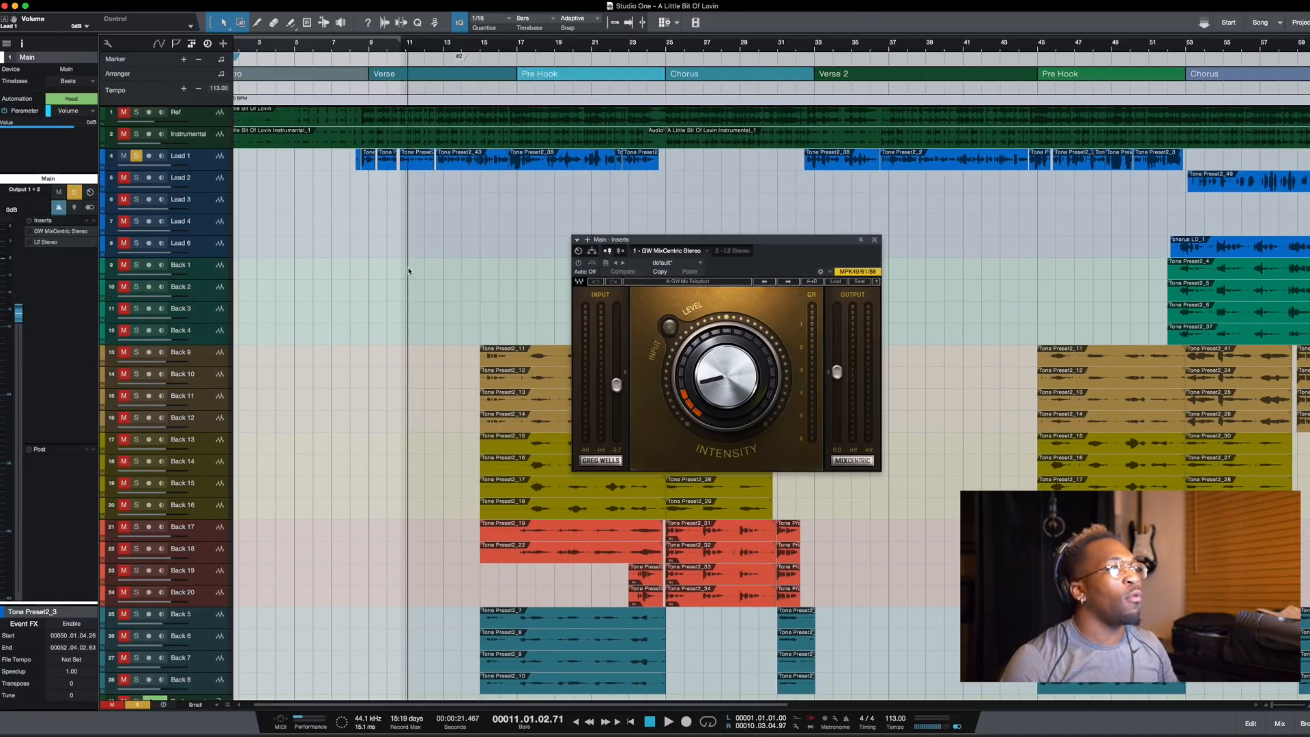
scroll(408, 271, up, 5)
scroll(408, 269, down, 5)
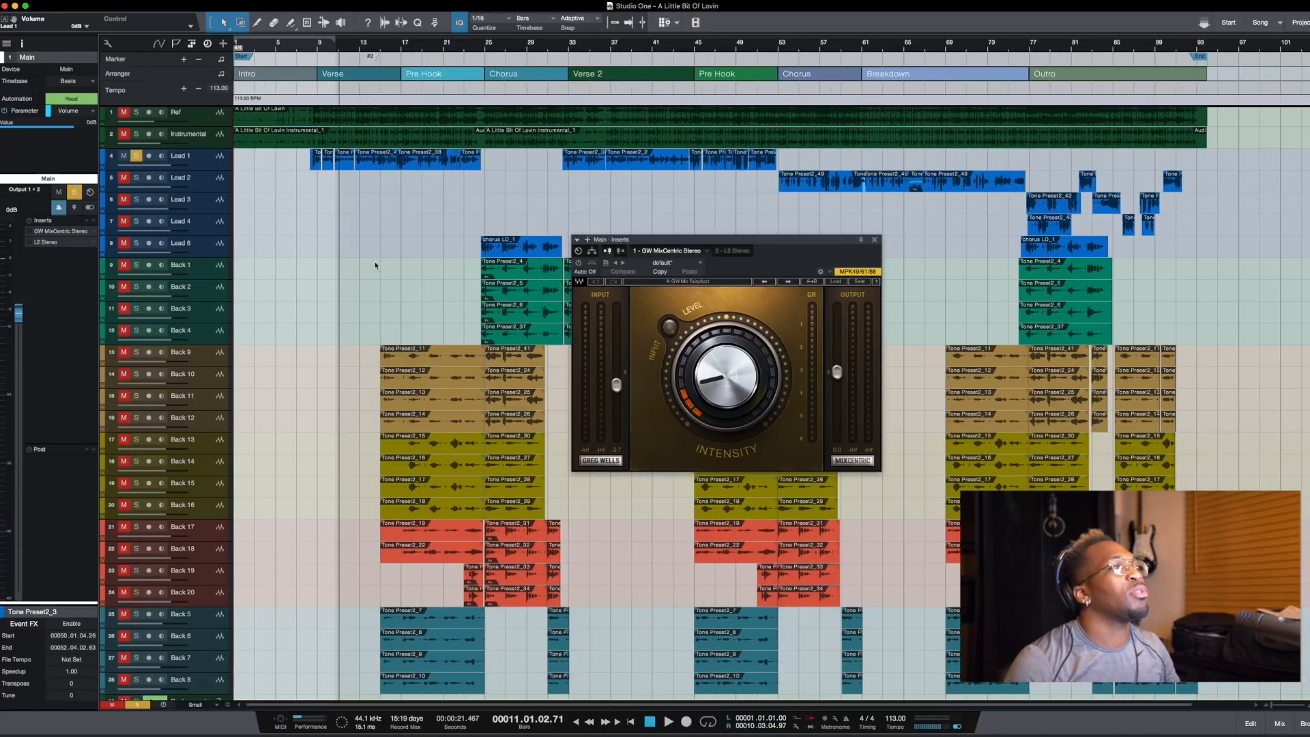
scroll(333, 250, up, 3)
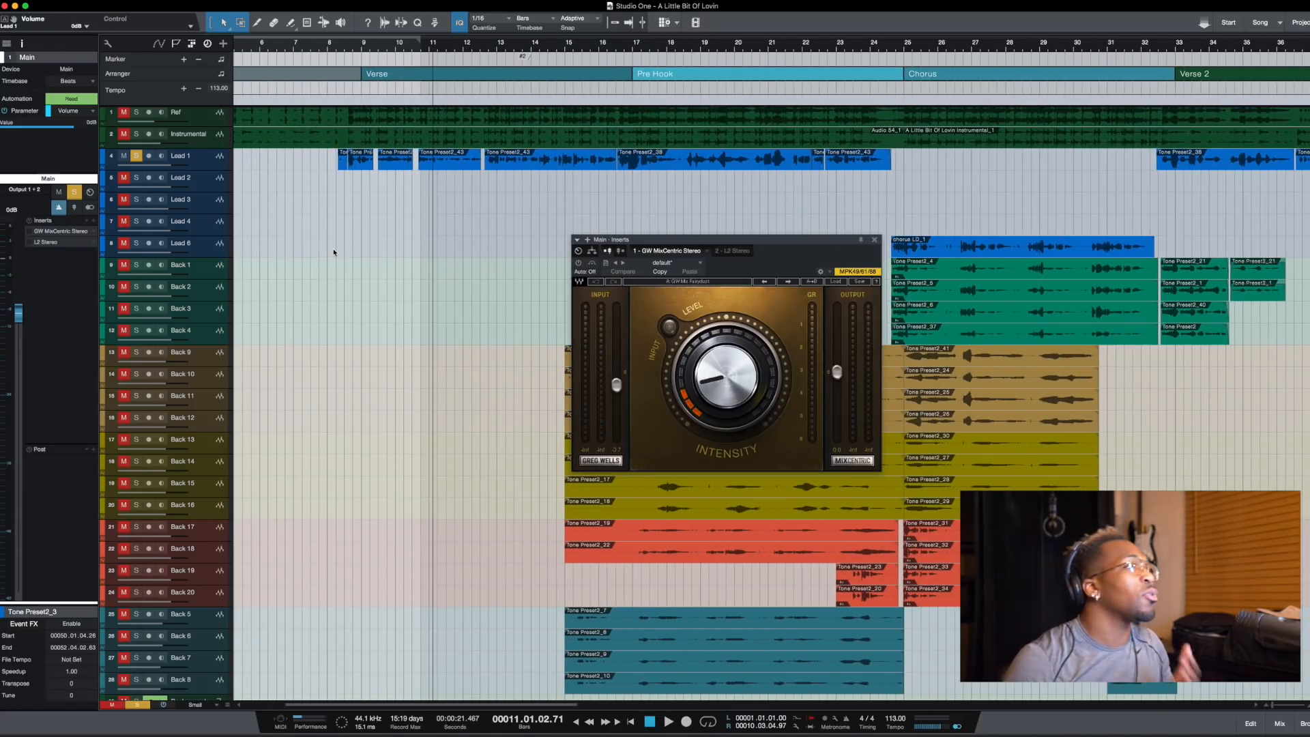
- Place the playhead at the first Lead 1 clip, in beat 2 of bar 8, and audition the soloed vocal
click(335, 240)
key(space)
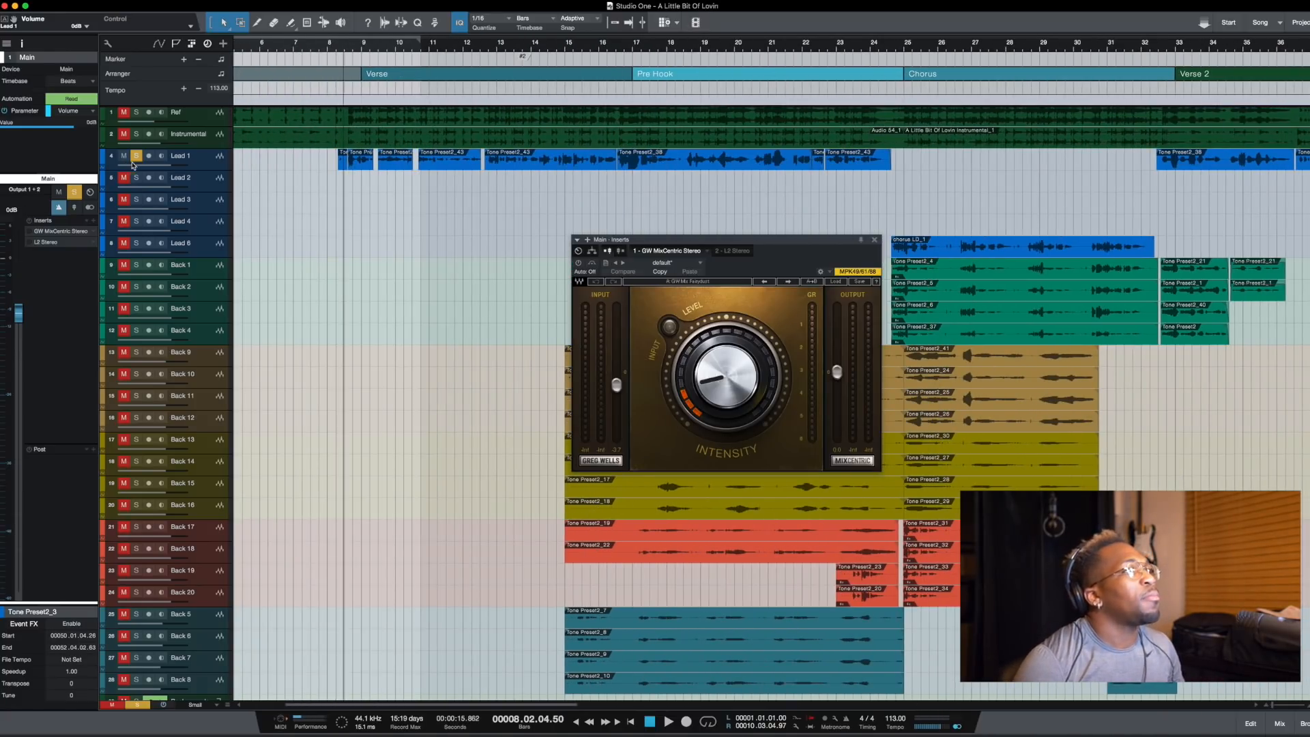
key(space)
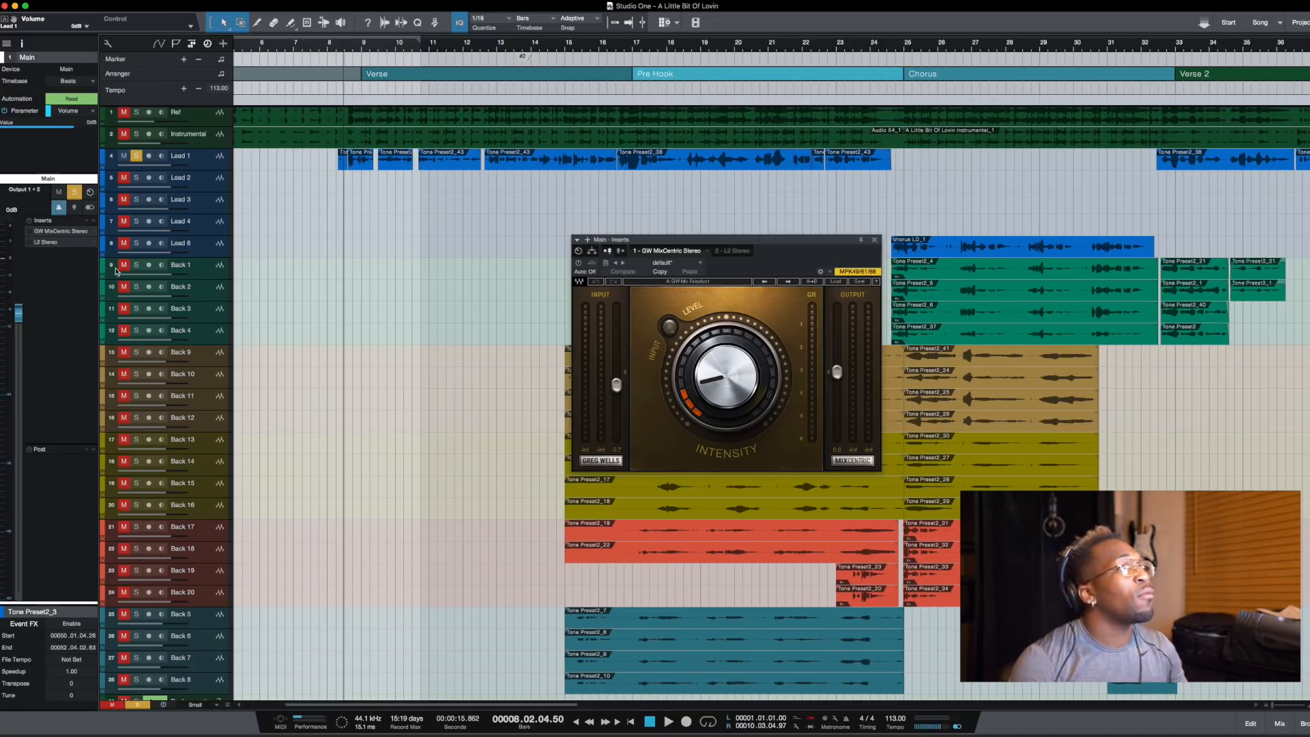
- Select Lead 1, solo the Instrumental track alongside it, and start playback from bar 8
click(189, 164)
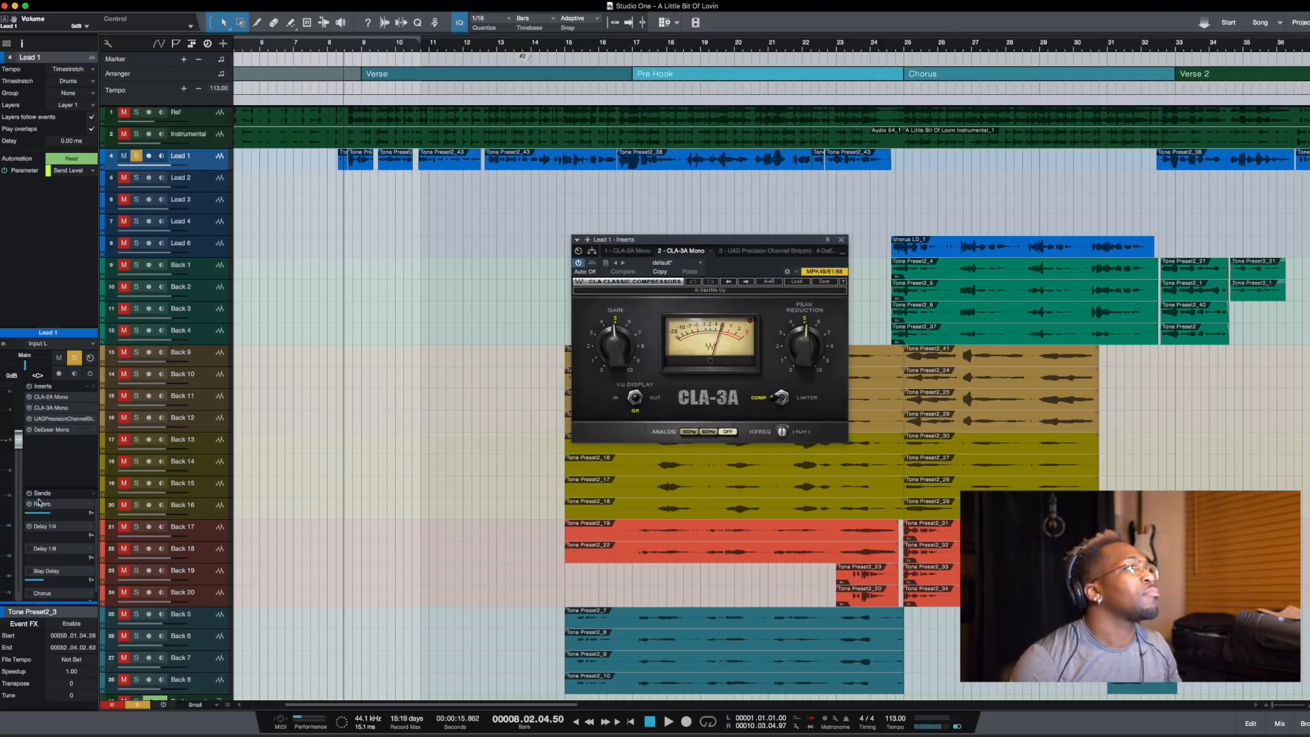
click(137, 134)
key(space)
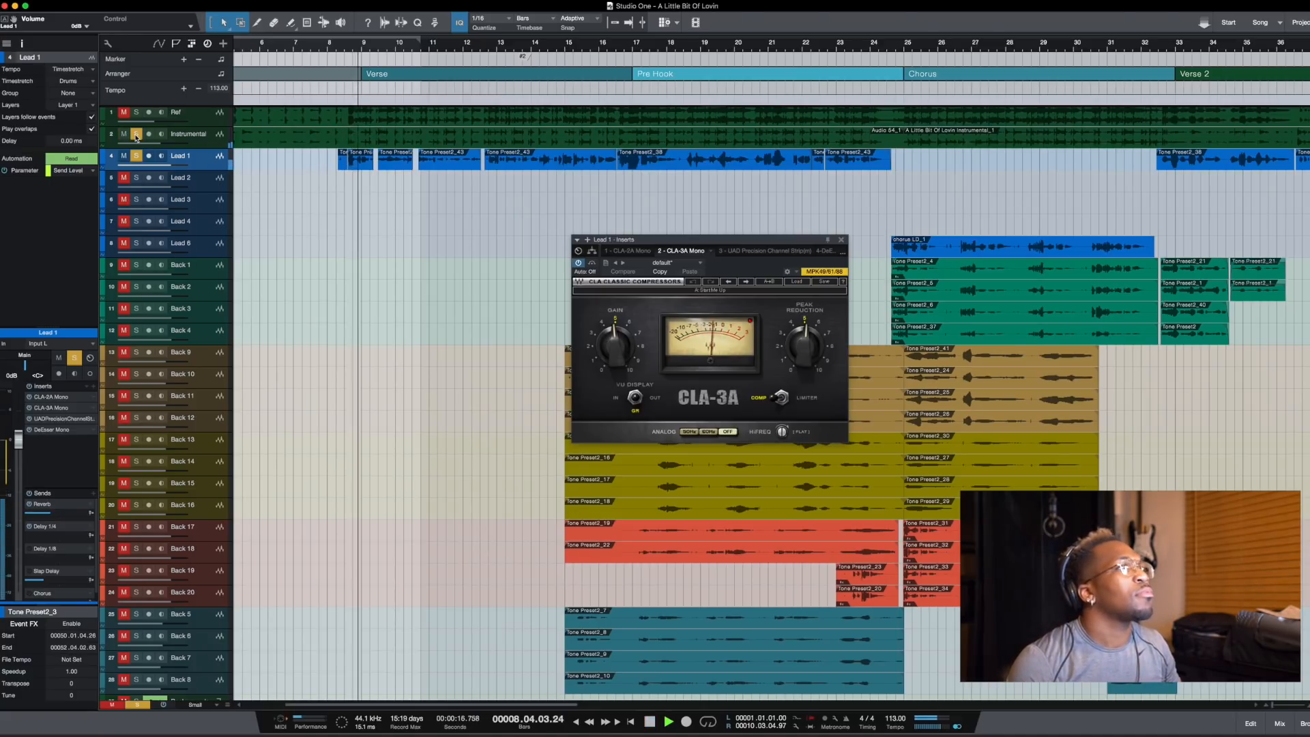
- Select the Instrumental track and set its volume to about -5.8 dB during playback
click(205, 140)
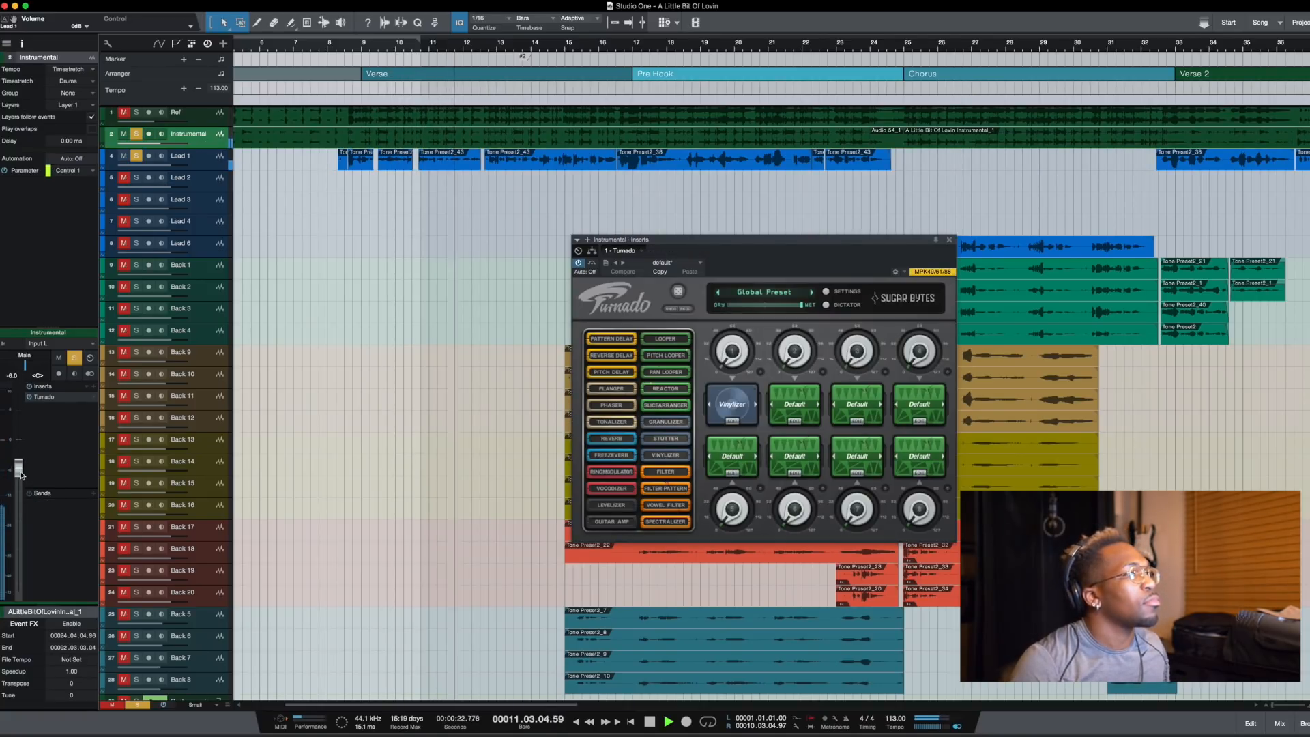
drag(22, 477, 21, 475)
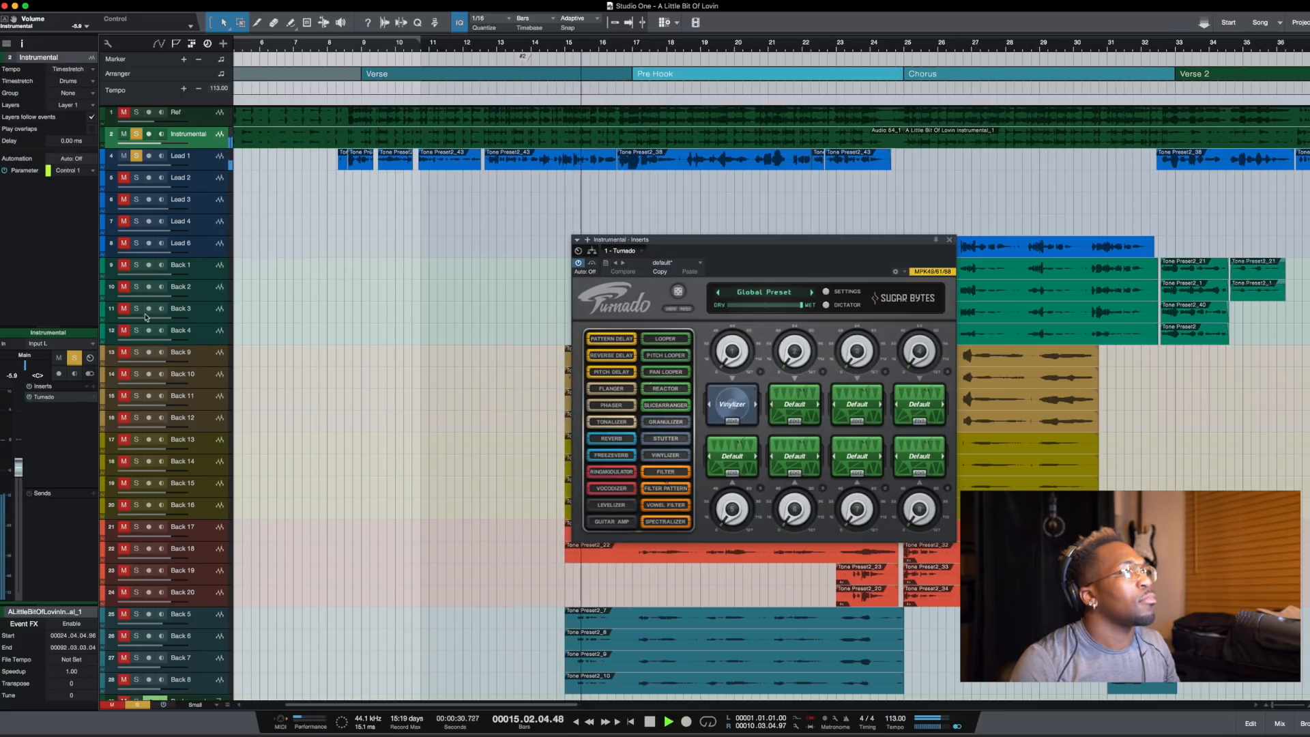
- Reselect Lead 1, stop playback, and clear the solos on the Instrumental and Lead 1 tracks
key(Down)
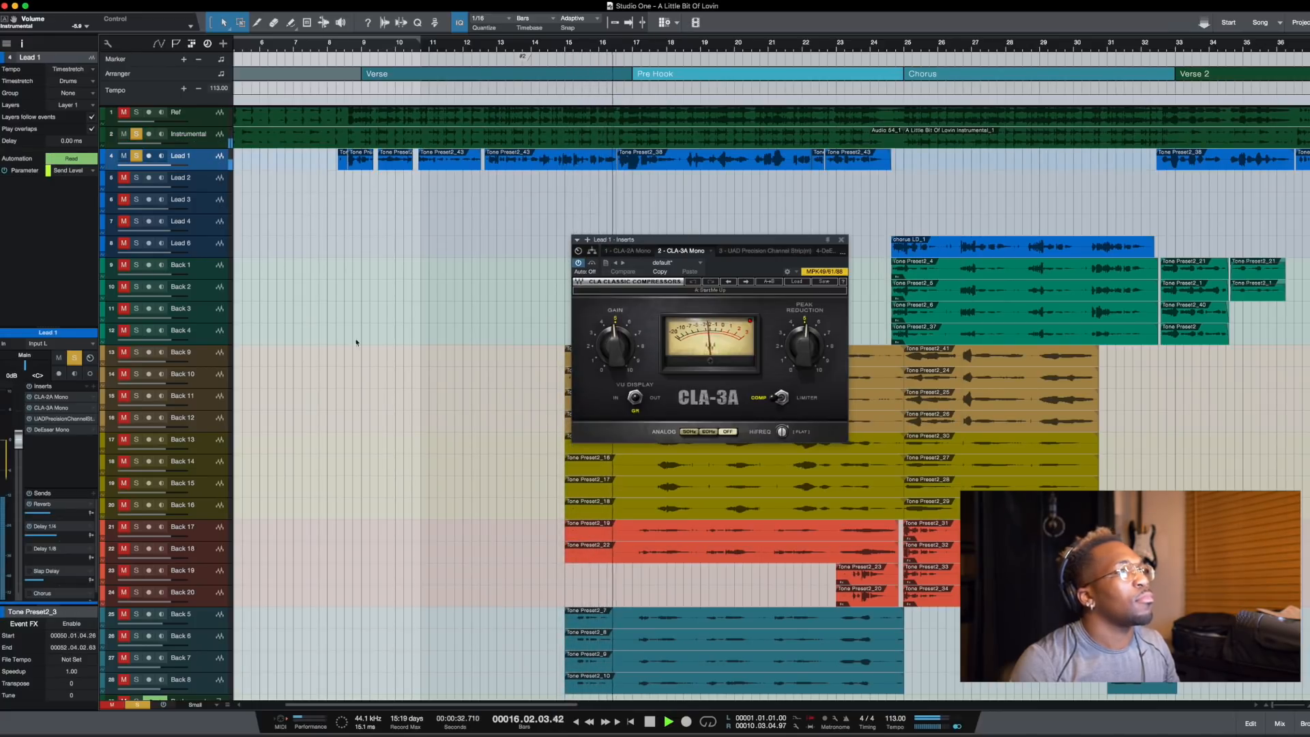
key(space)
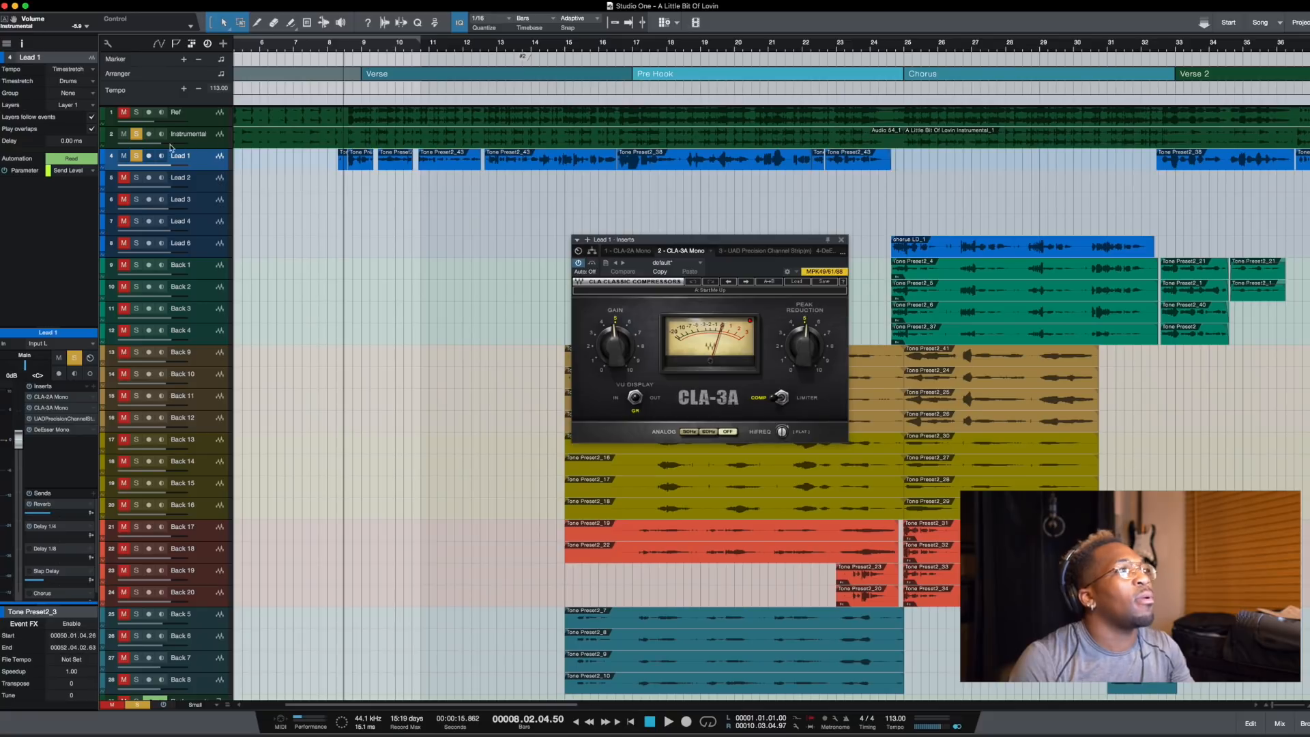
click(136, 135)
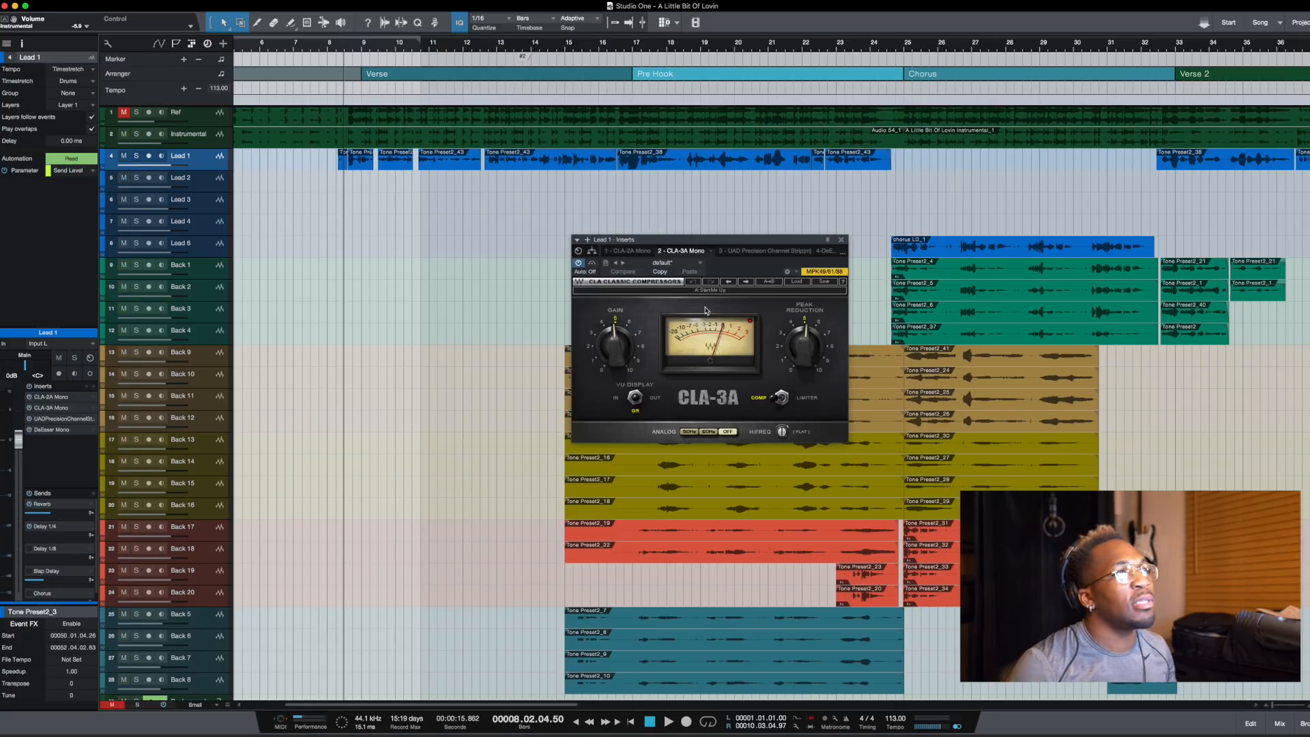
- Close Lead 1's insert window and survey the full song arrangement, picking out the background vocal tracks from Back 1 to Back 40
click(842, 240)
key(w)
key(w)
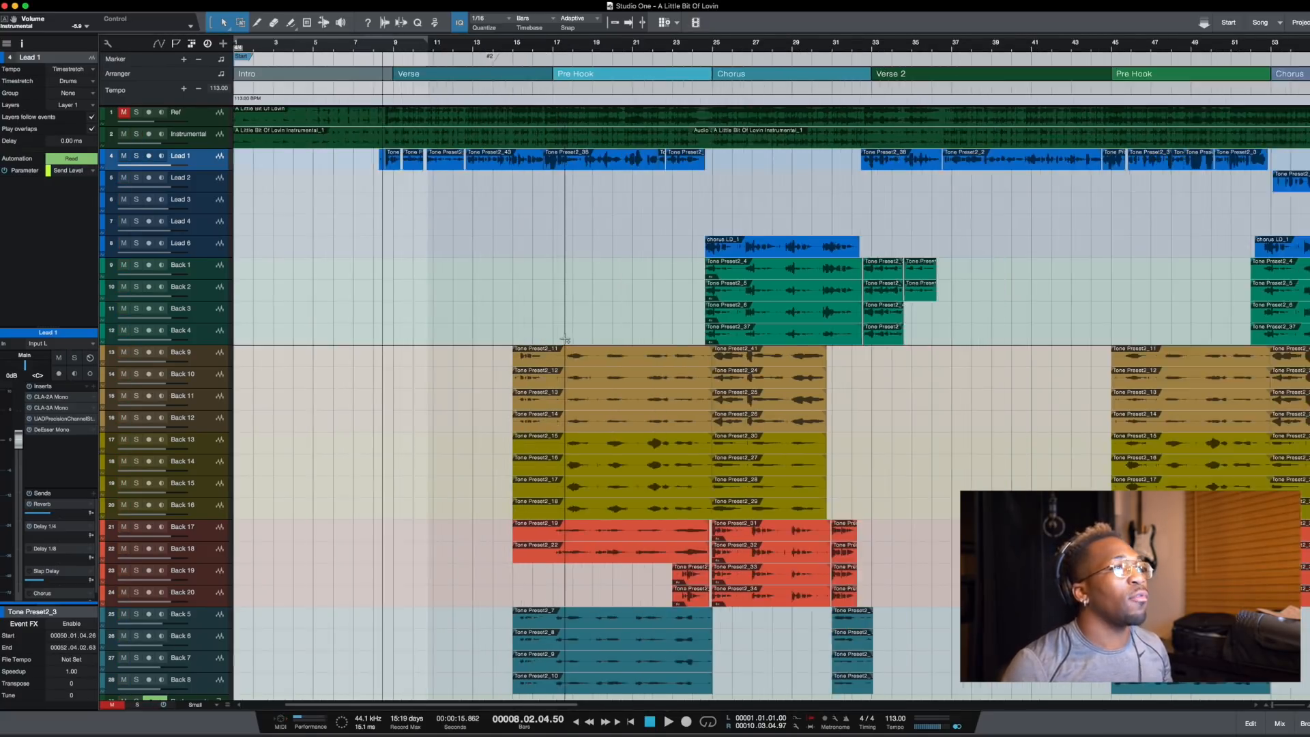
key(shift+w)
key(shift+w)
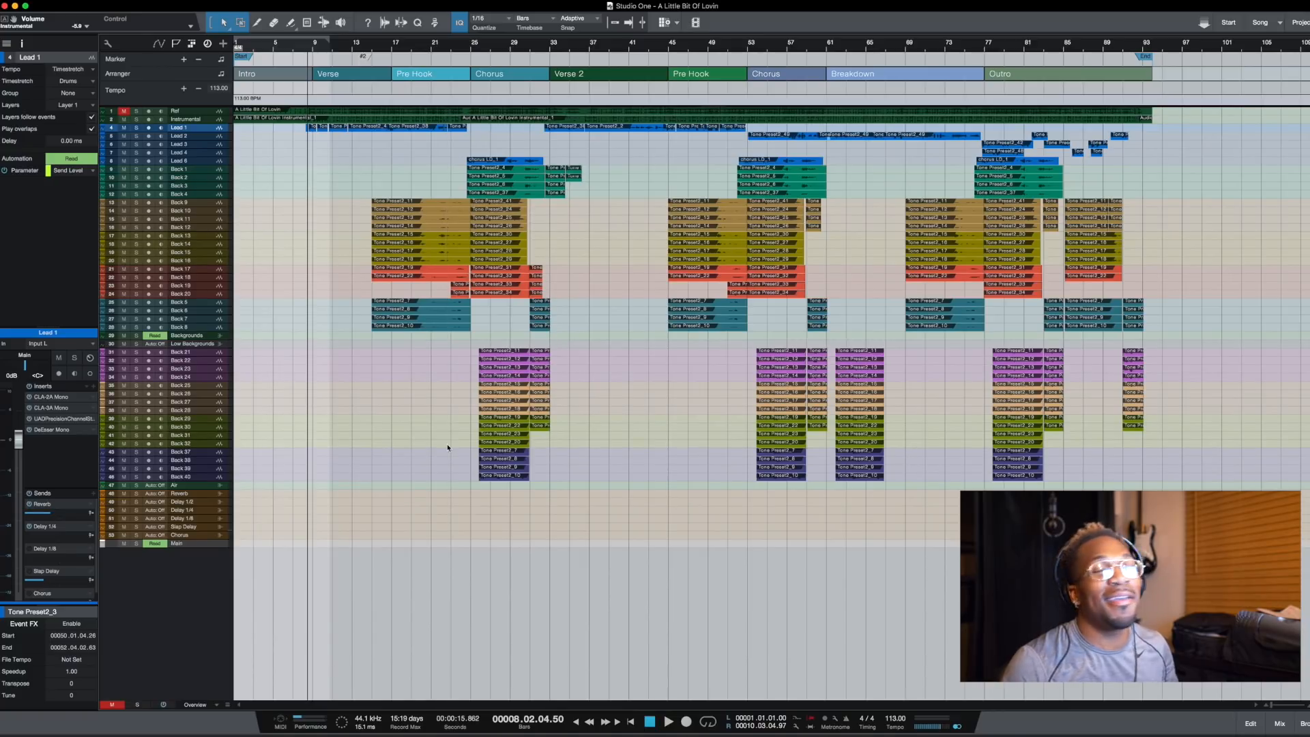
click(203, 478)
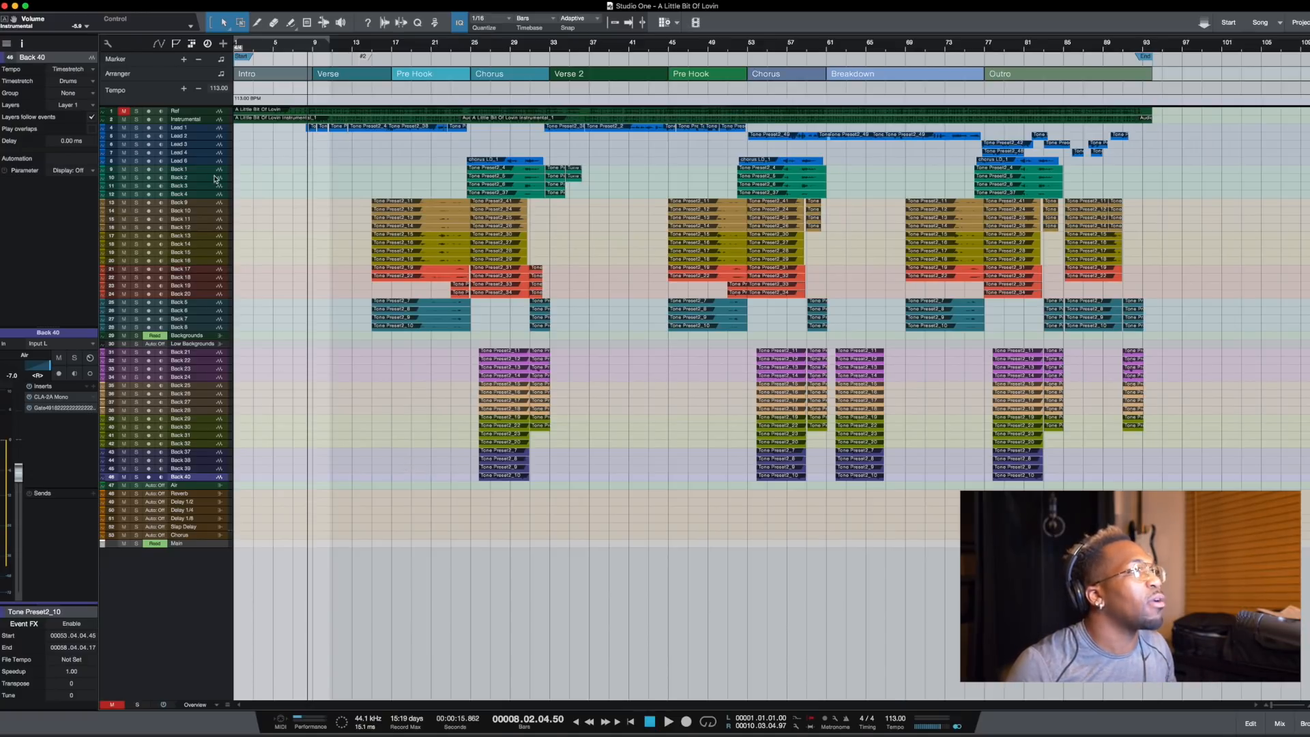
click(193, 170)
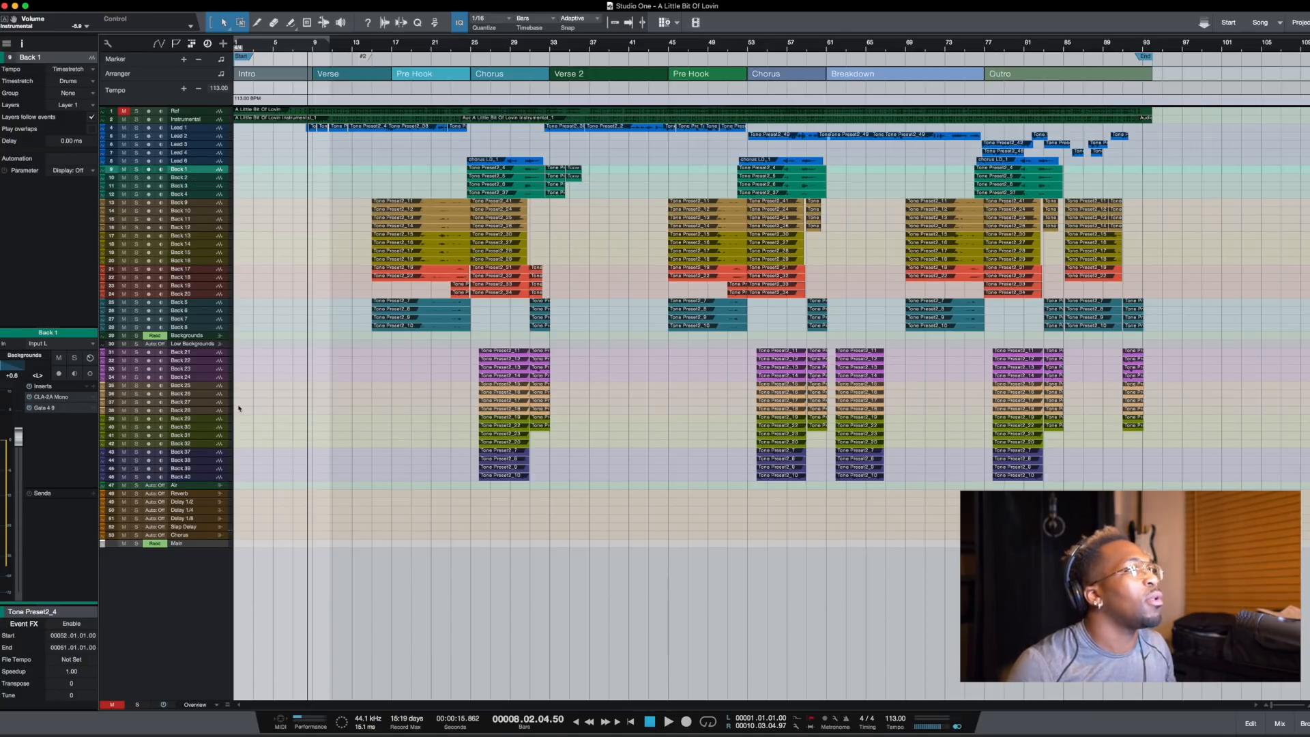
click(197, 478)
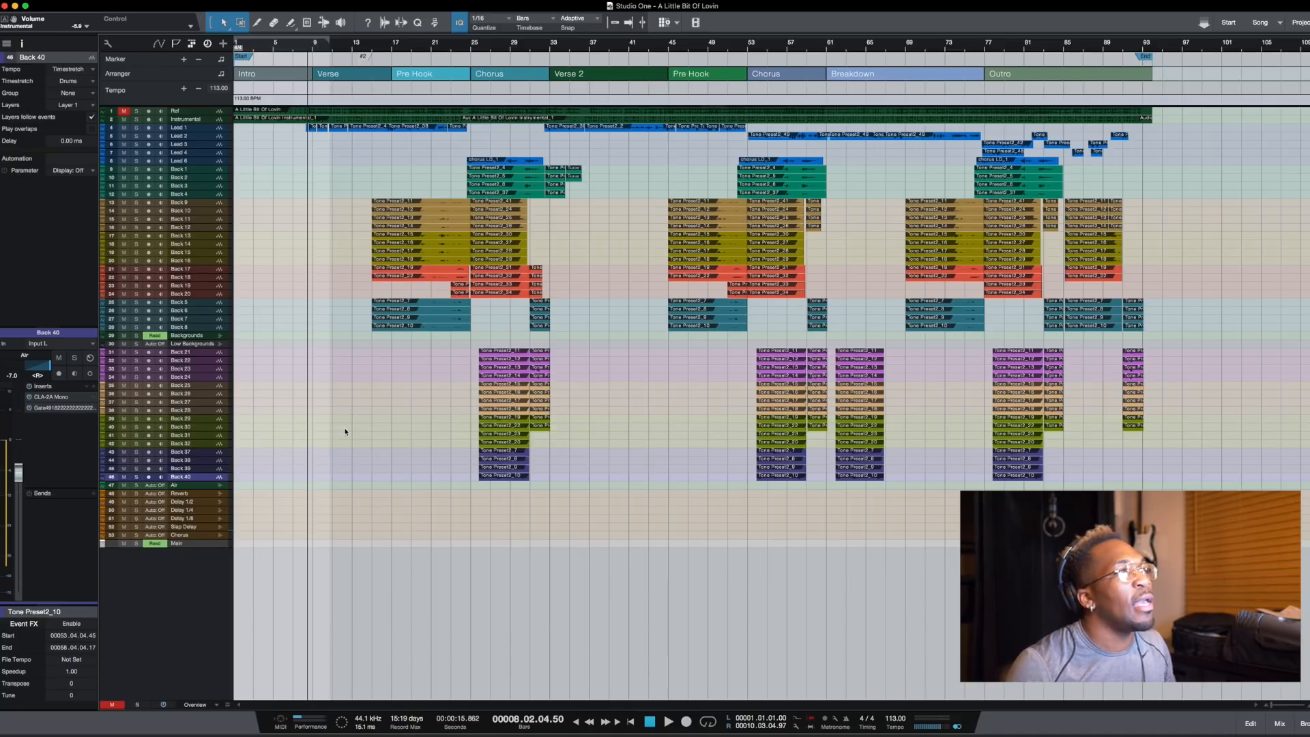
- Delete the portions of the Back 13 to Back 18 clips that come before the first Pre Hook at bar 17
key(z)
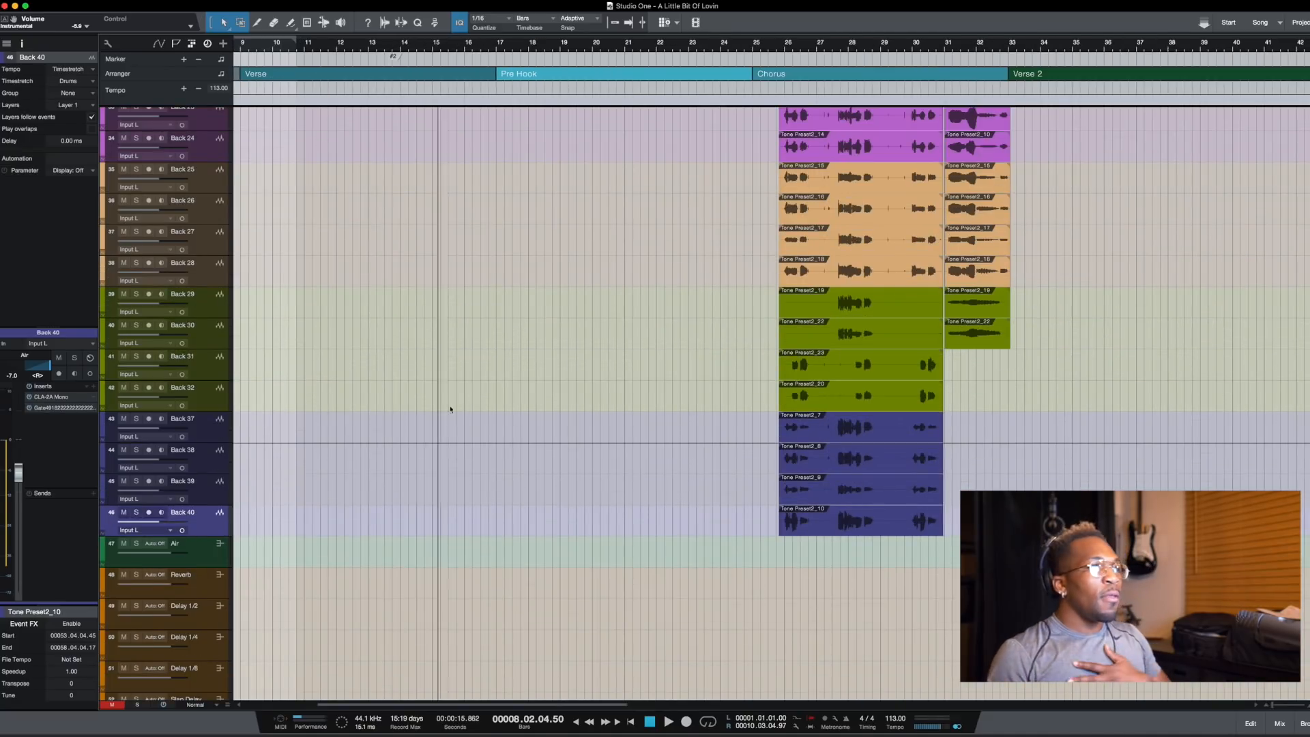
scroll(451, 409, up, 10)
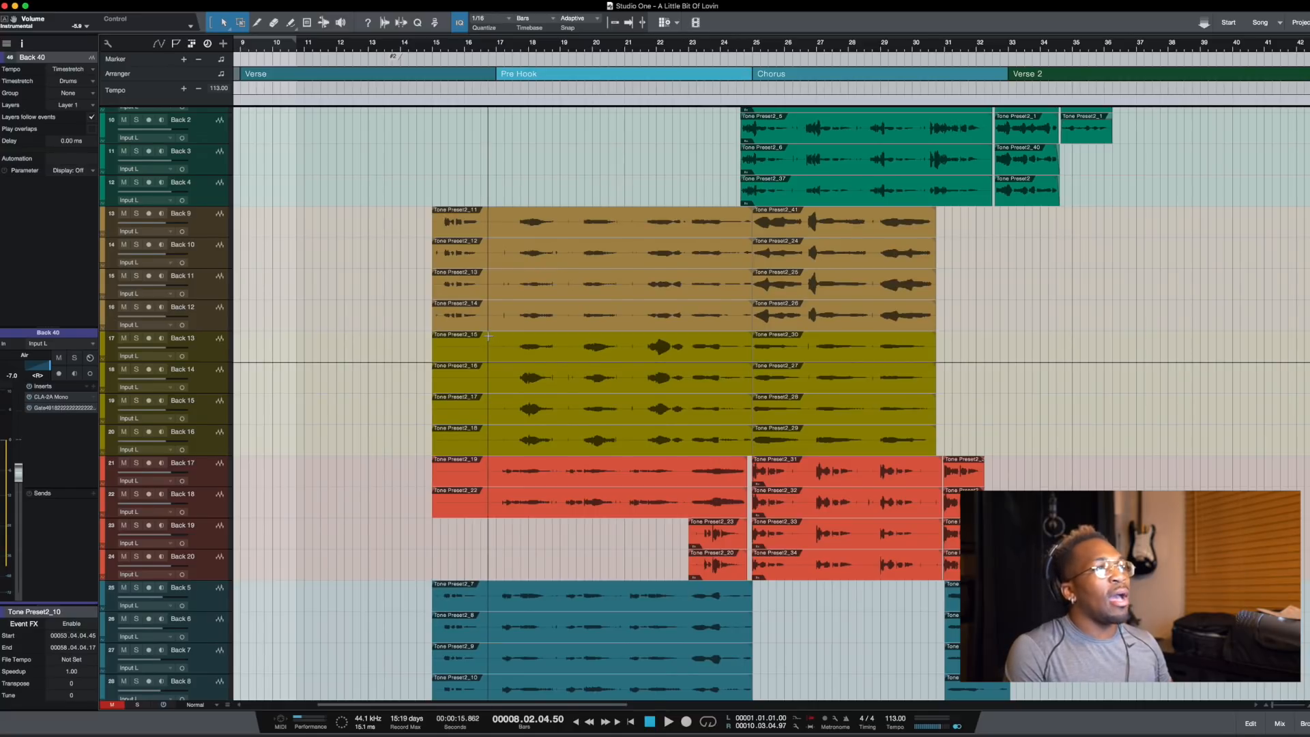
key(shift+e)
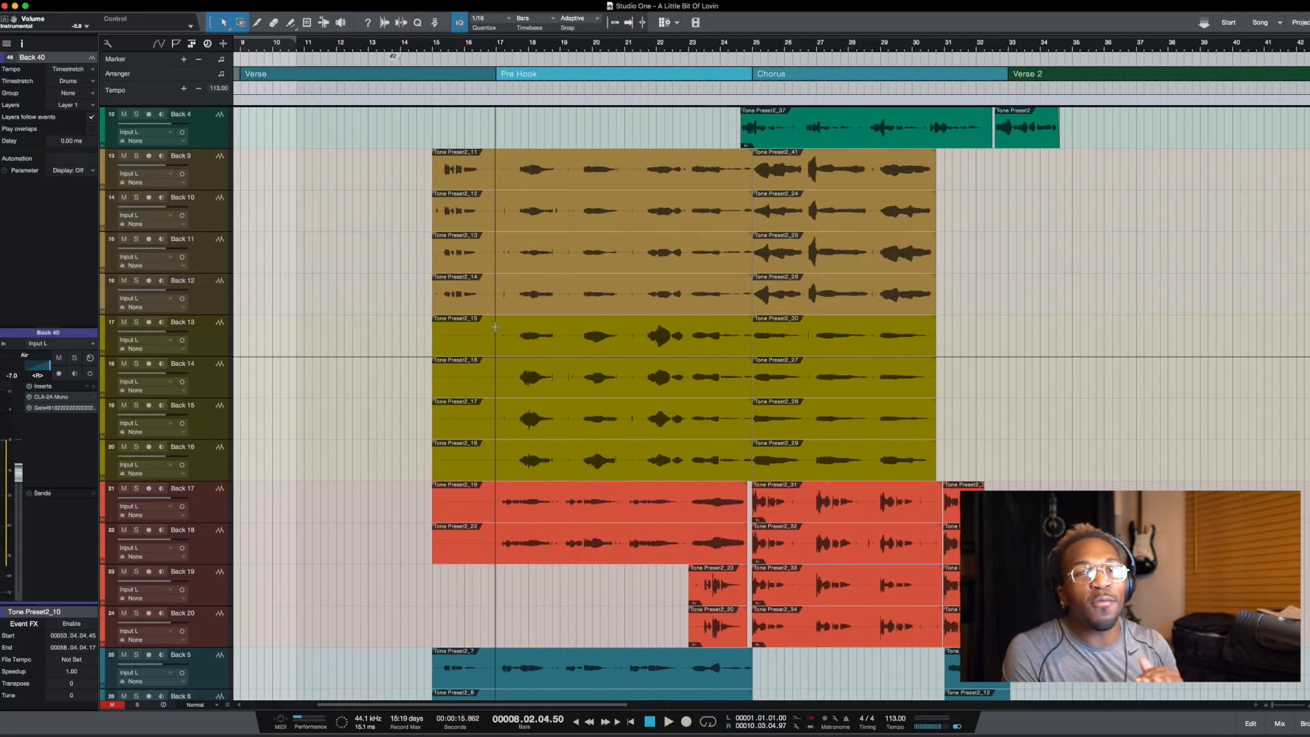
drag(495, 328, 401, 553)
key(Delete)
scroll(503, 462, down, 5)
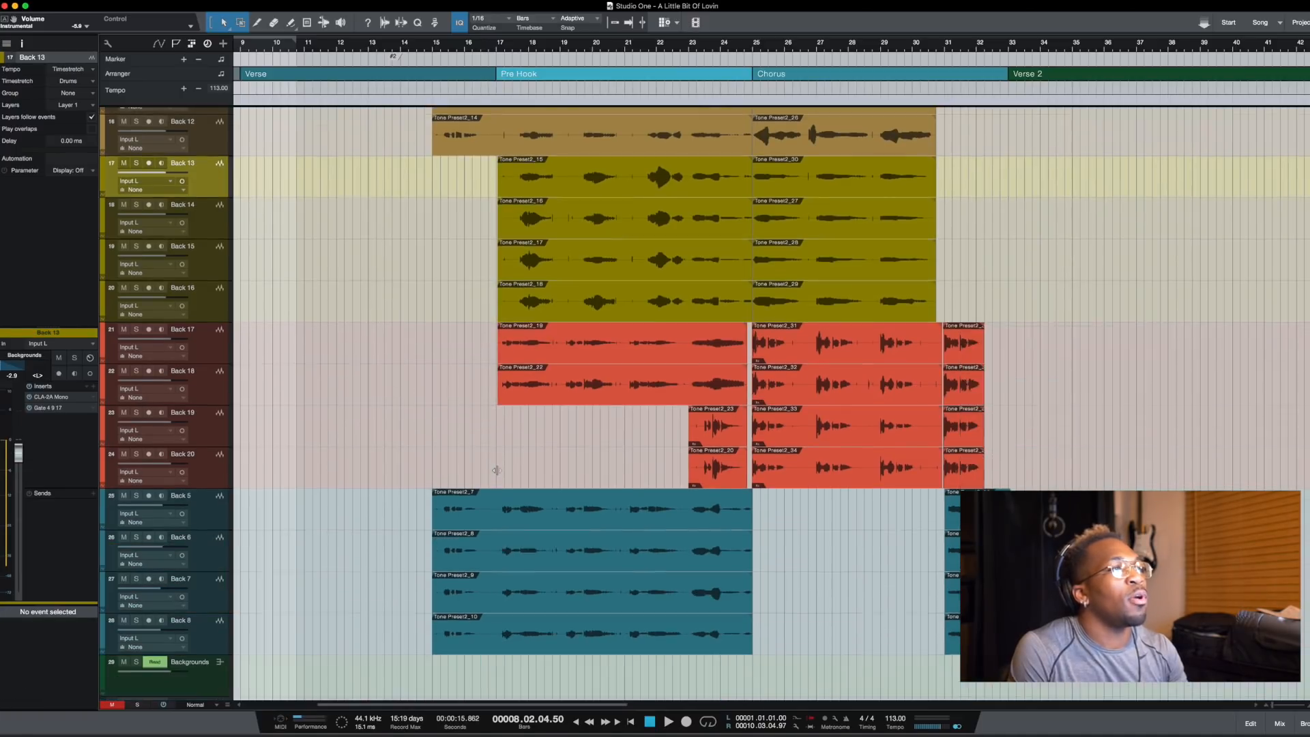
- Cut the starts of the Back 13 to Back 18 Pre Hook clips slightly further, to within beat 1 of bar 17
scroll(503, 461, up, 8)
scroll(503, 461, down, 8)
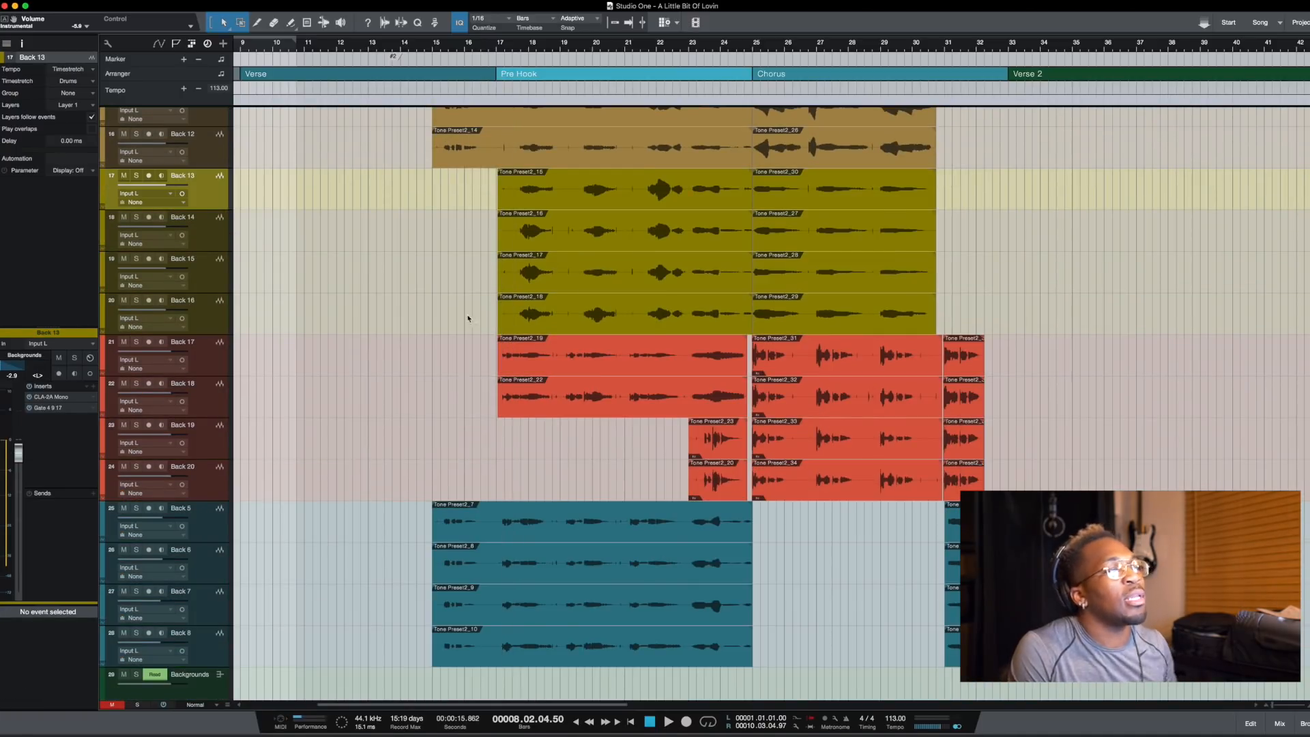
scroll(468, 315, up, 3)
drag(539, 172, 451, 392)
key(Delete)
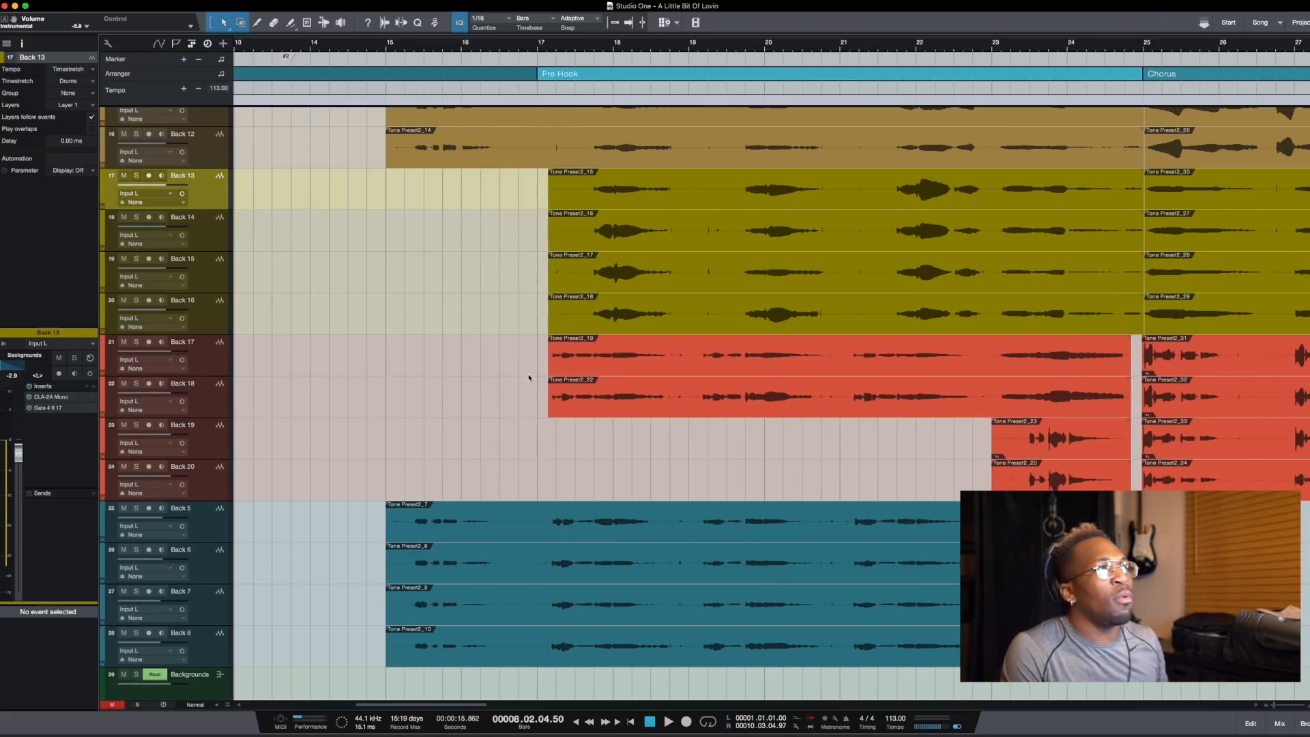
- Examine the layered background vocal groups across the first Pre Hook and Chorus, including the Back 9 to Back 12 clips
scroll(529, 377, down, 3)
scroll(481, 320, up, 3)
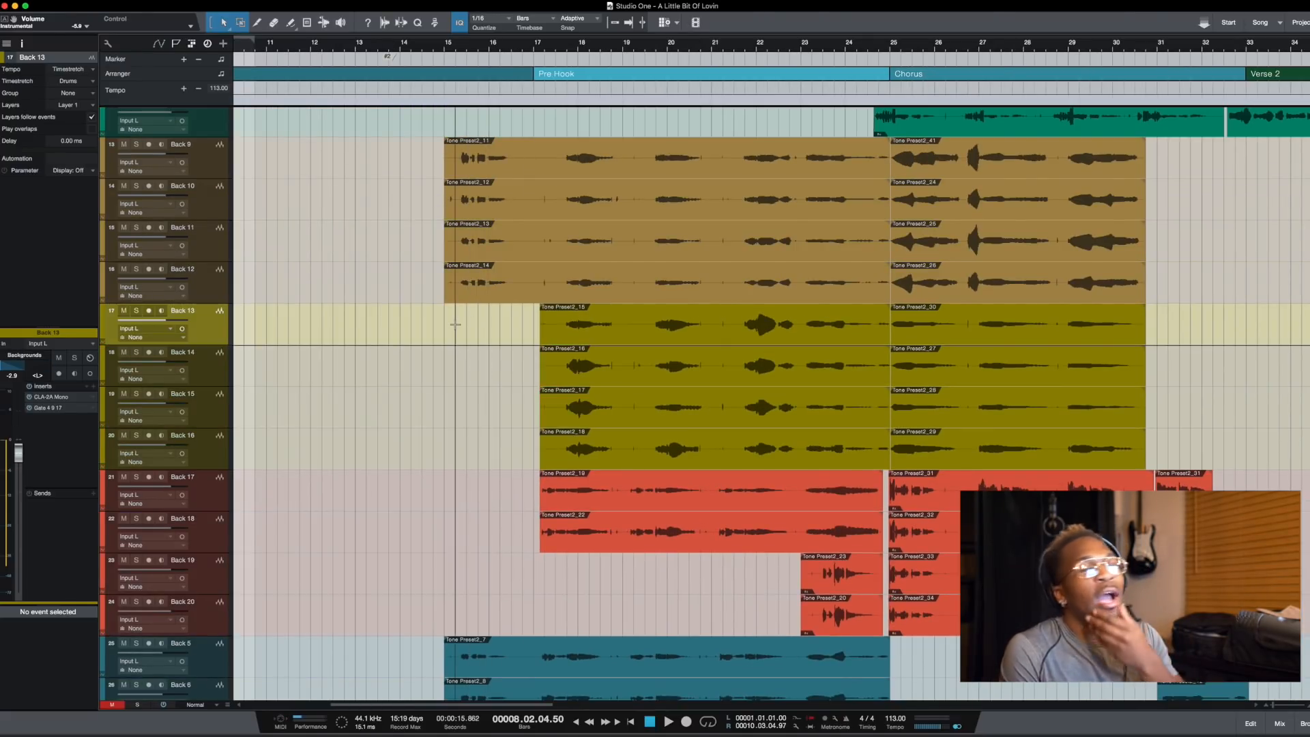
scroll(399, 291, up, 8)
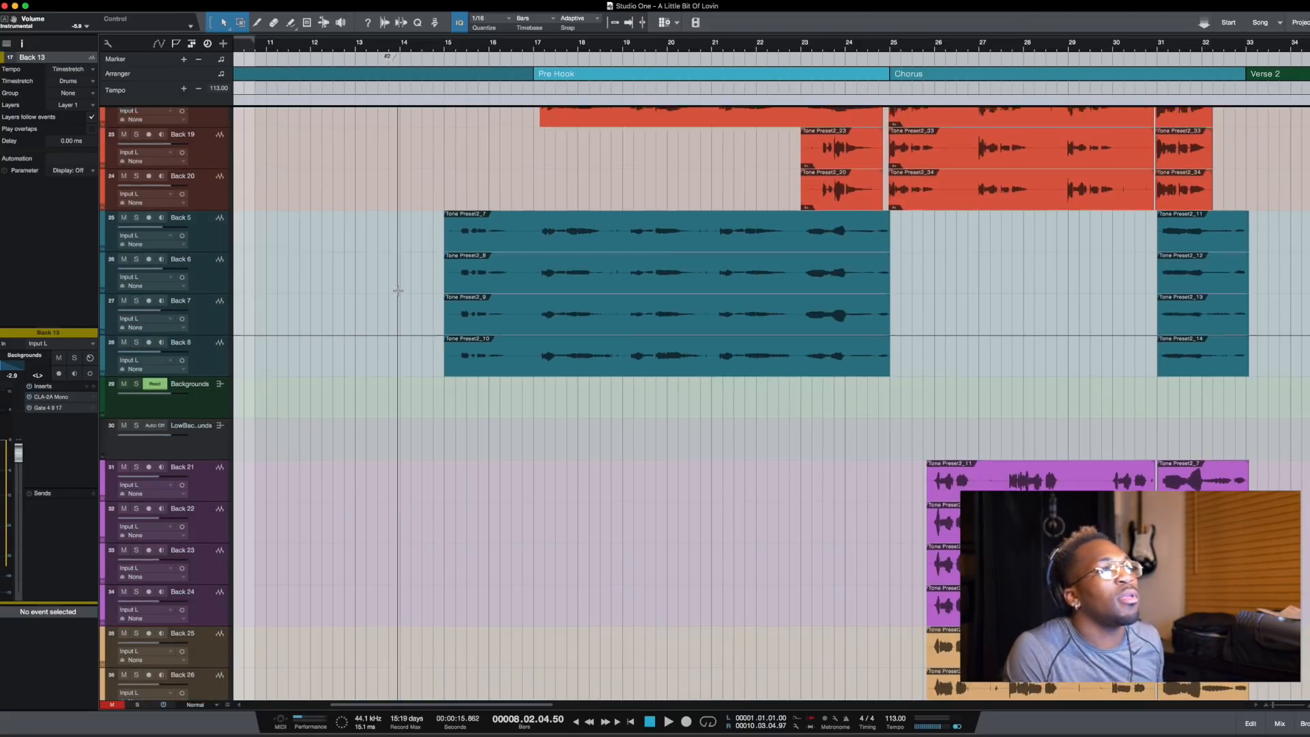
scroll(399, 291, down, 10)
scroll(398, 292, up, 7)
scroll(398, 291, down, 5)
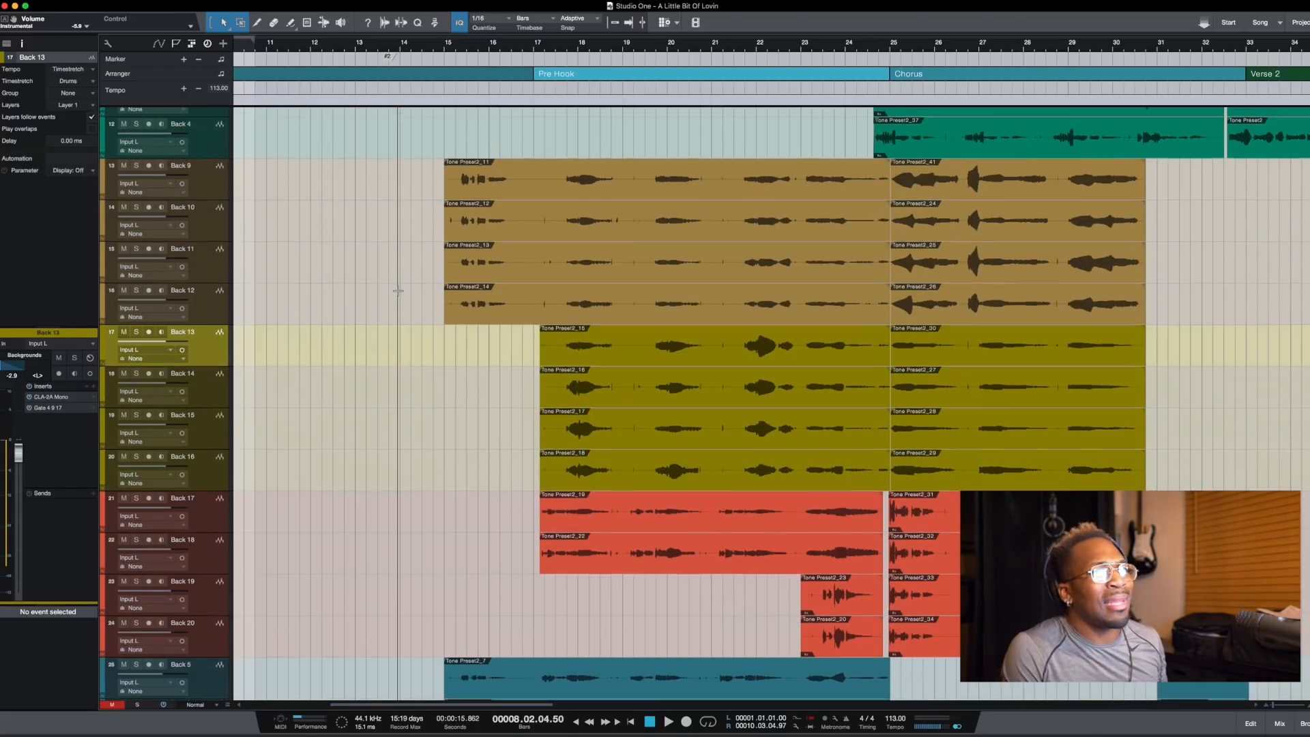
scroll(399, 291, up, 3)
scroll(398, 291, up, 1)
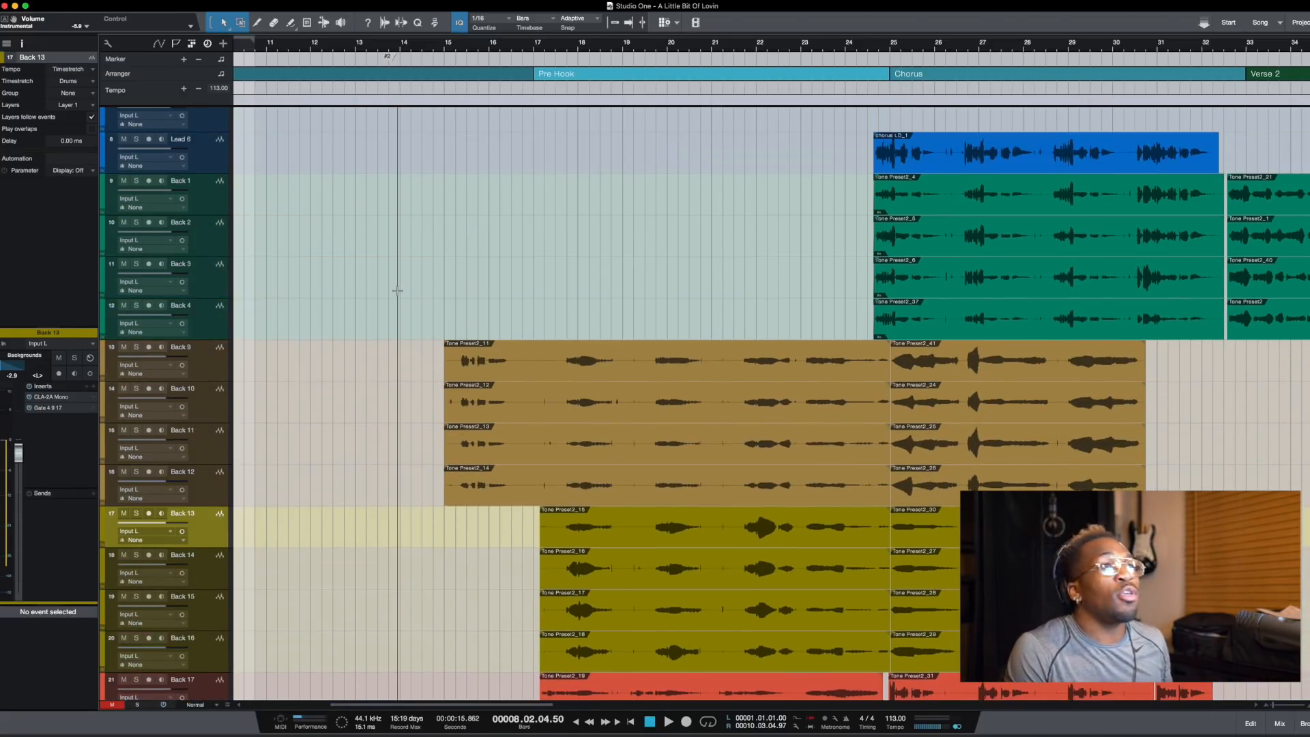
scroll(398, 292, down, 3)
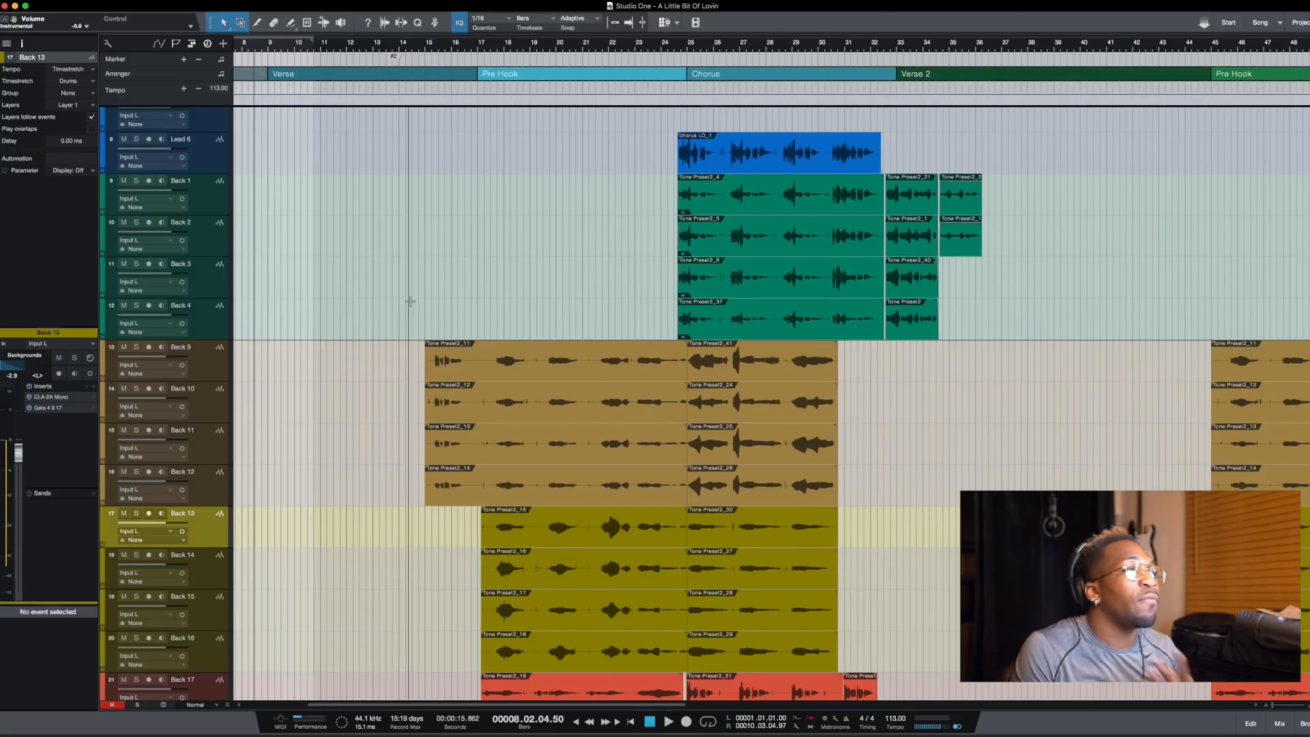
drag(420, 380, 481, 504)
click(550, 317)
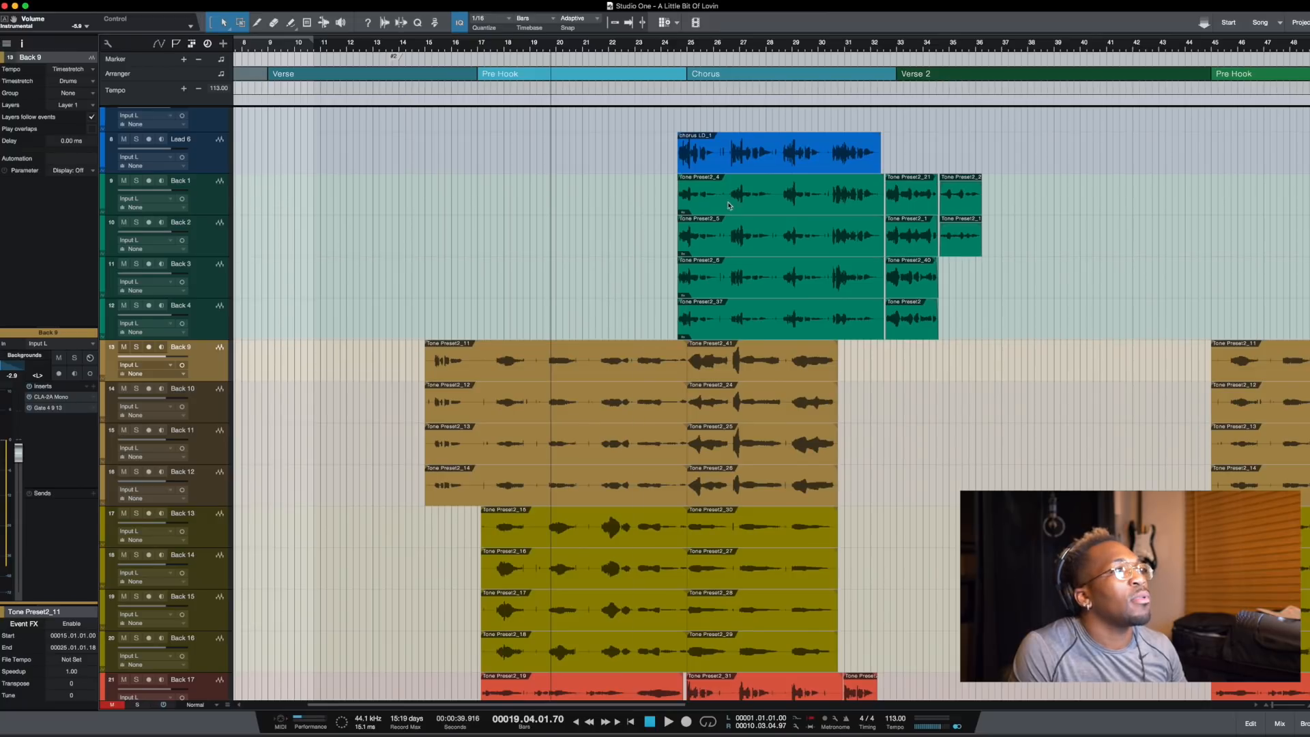
- Solo Back 1 to Back 4 and audition their first Chorus clips from bar 24
click(223, 197)
drag(665, 204, 610, 213)
click(665, 214)
key(space)
click(137, 180)
drag(136, 222, 136, 305)
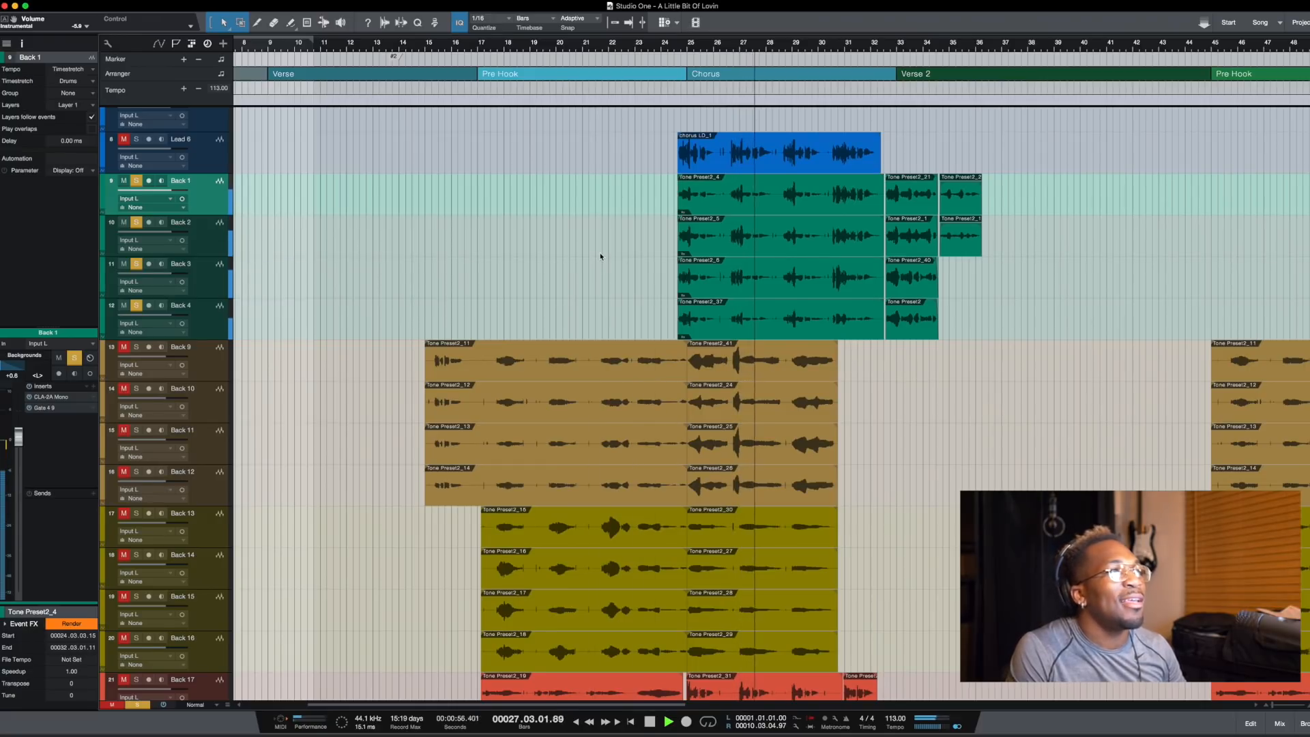
key(space)
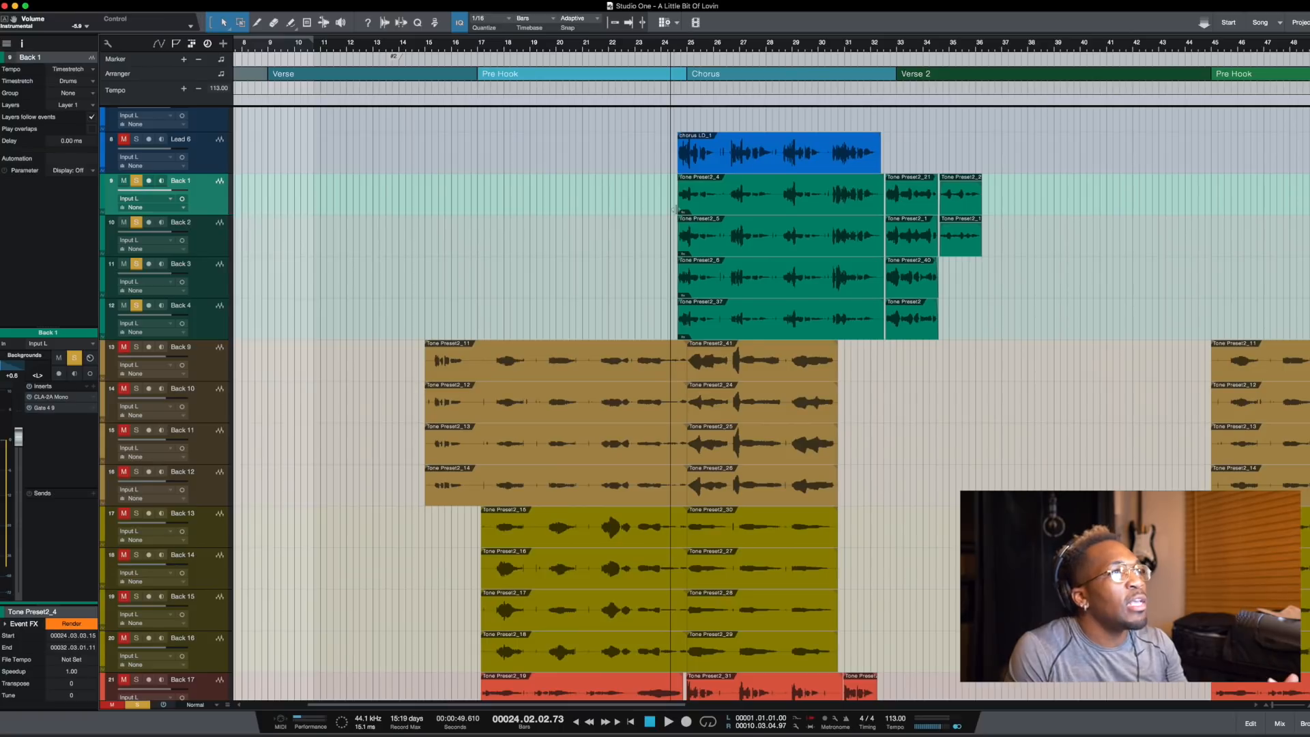
drag(667, 204, 874, 324)
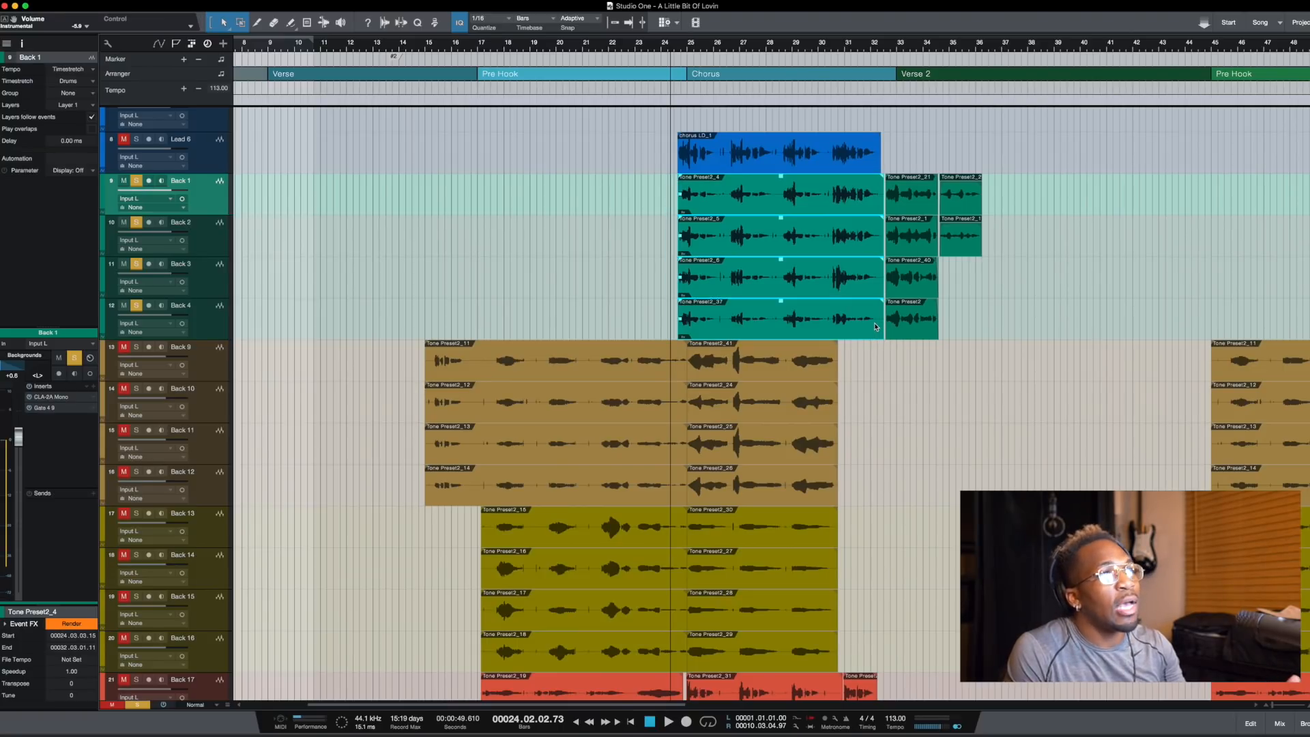
click(663, 295)
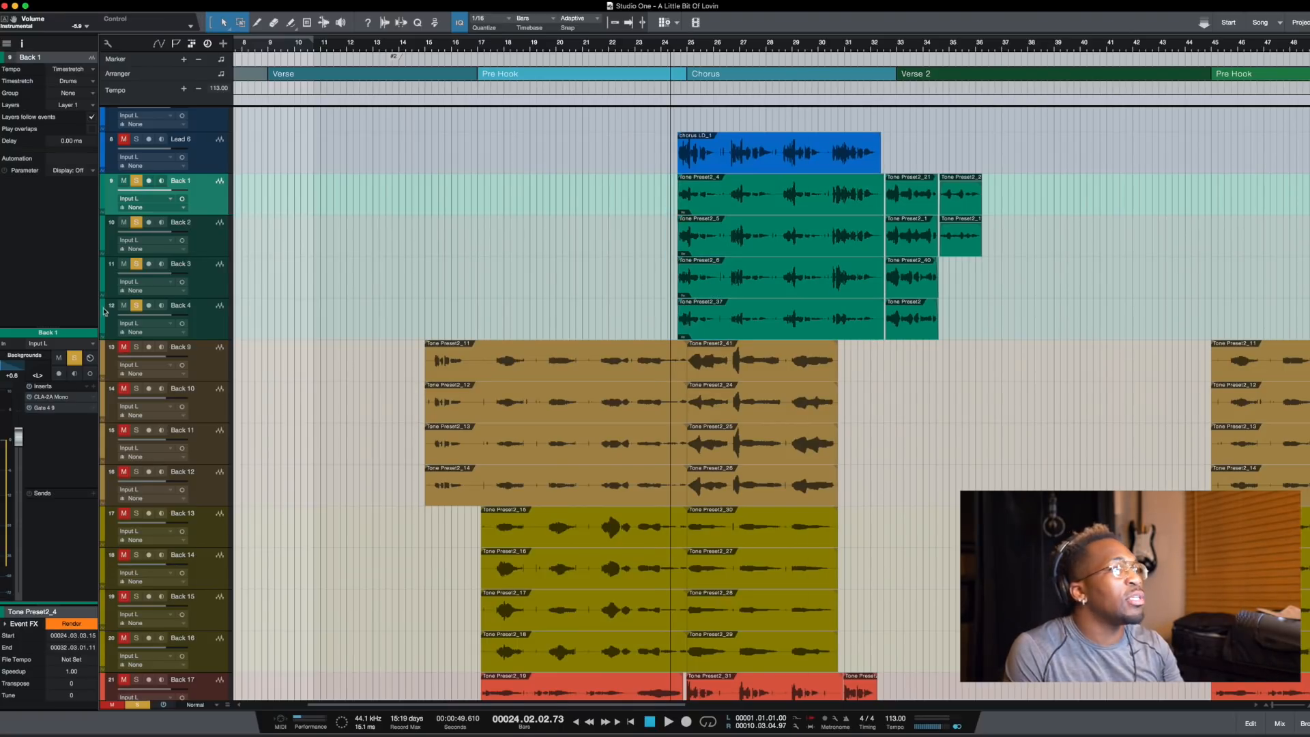
- Switch the solo from Back 1 to Back 4 over to Back 9 to Back 12 and audition their Pre Hook clips
click(140, 307)
drag(137, 348, 137, 471)
key(space)
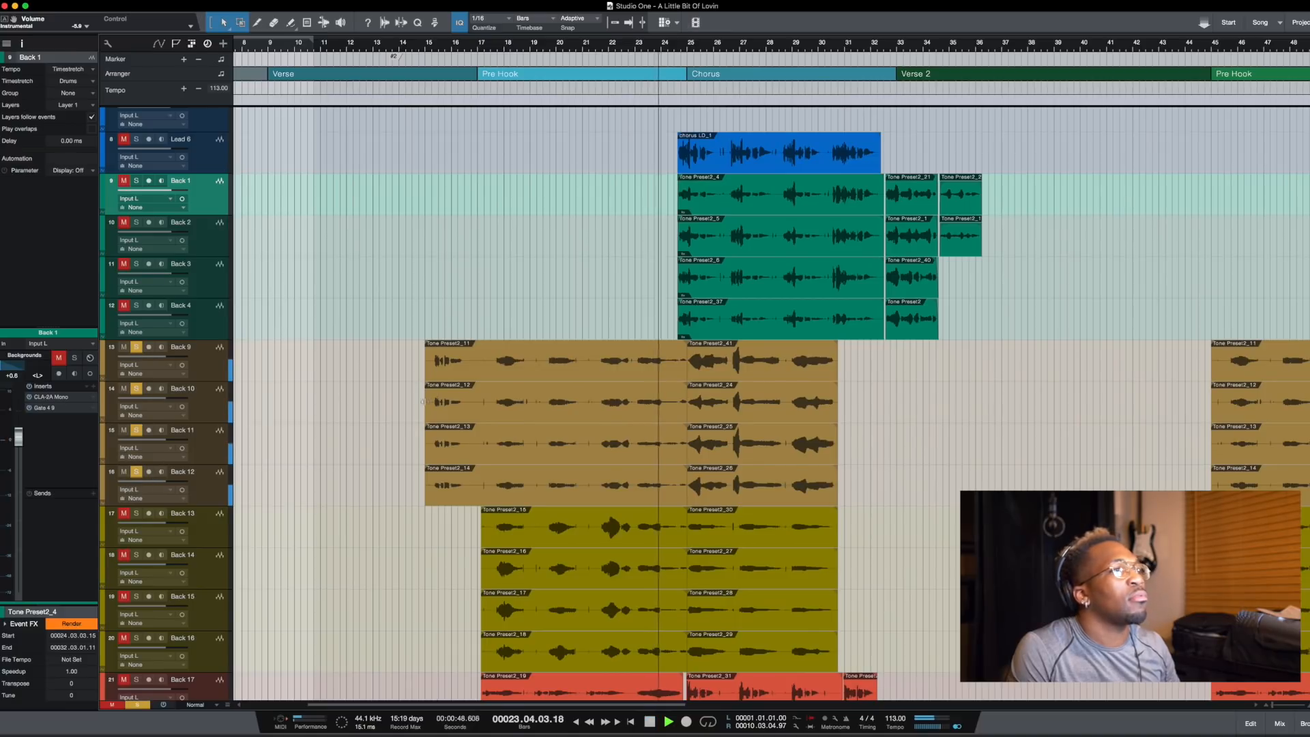
click(596, 334)
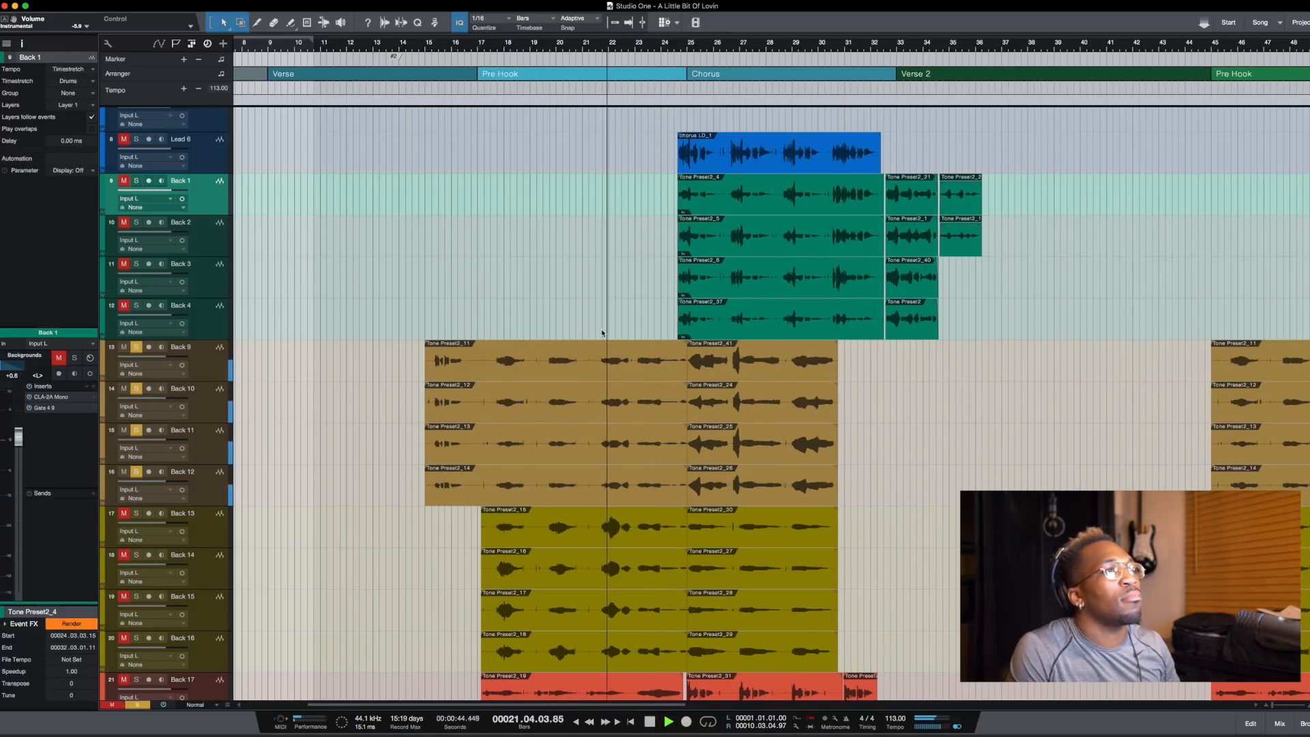
key(space)
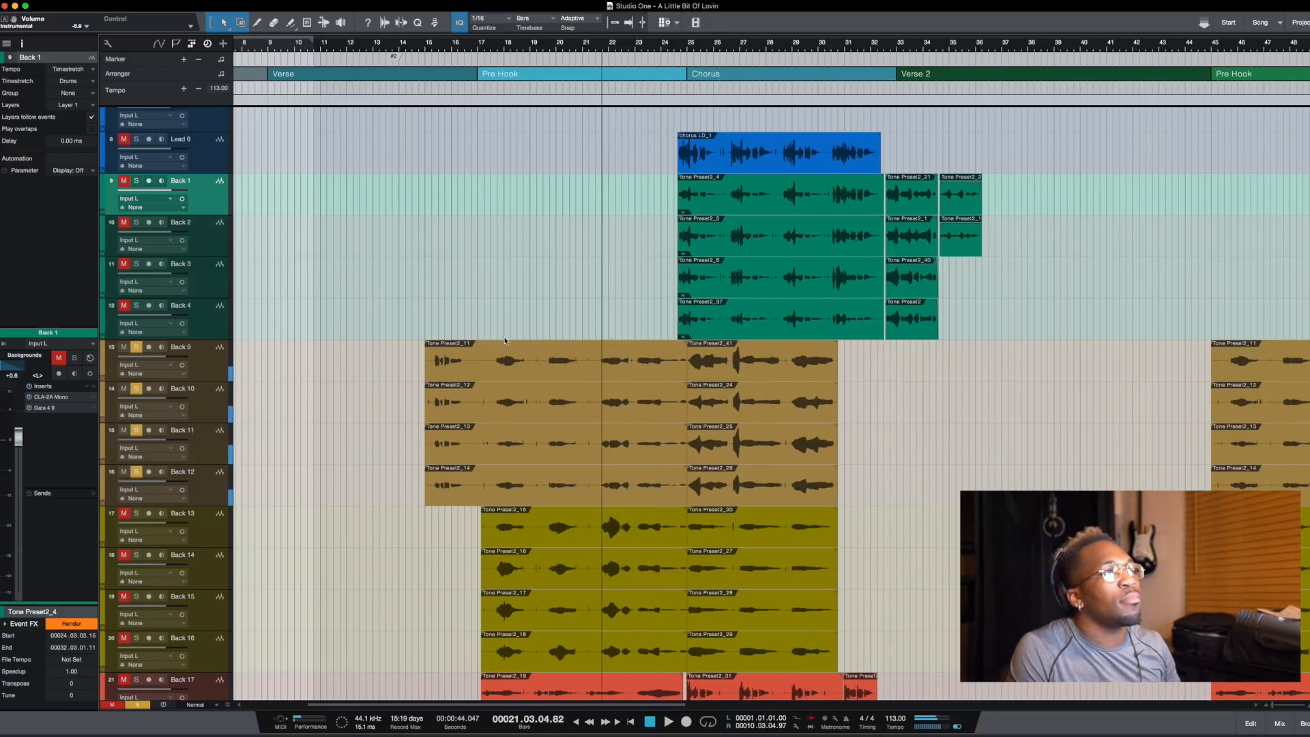
click(475, 337)
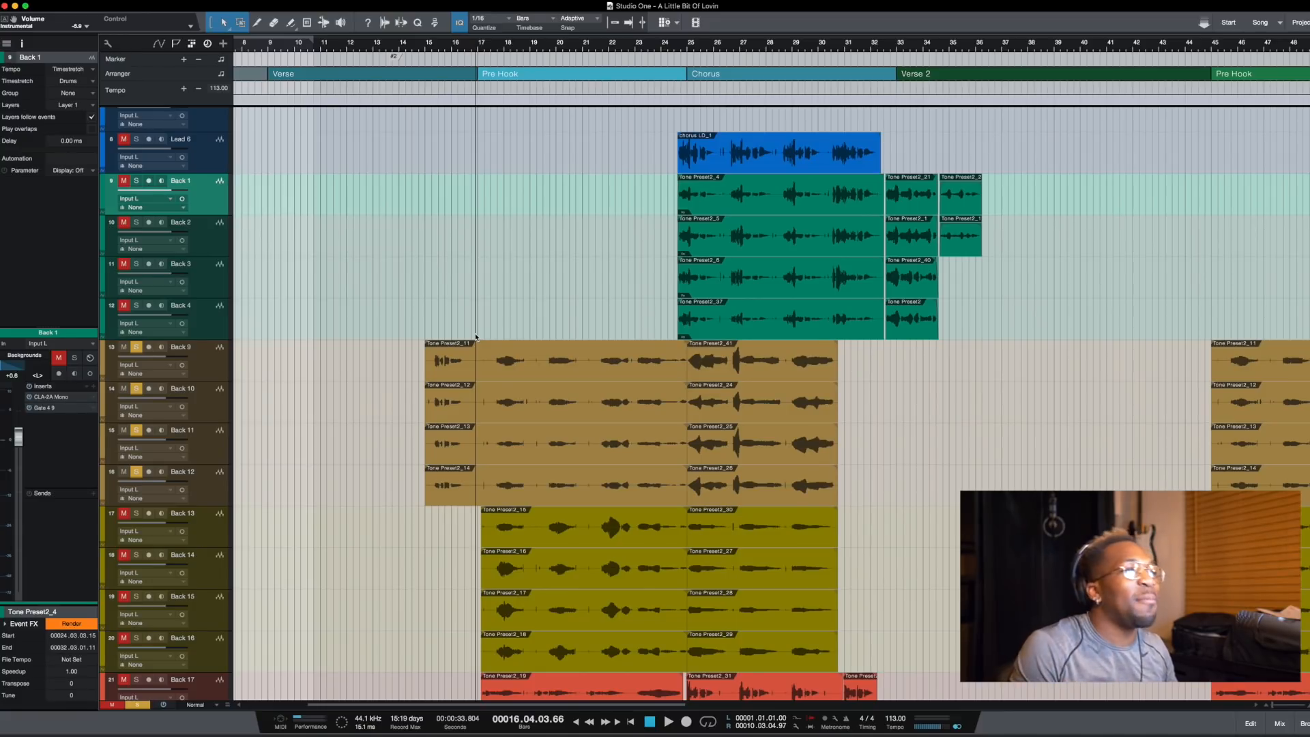
- Audition the Back 9 to Back 12 clips from their start at bar 15 and clear their solos
drag(860, 505, 676, 344)
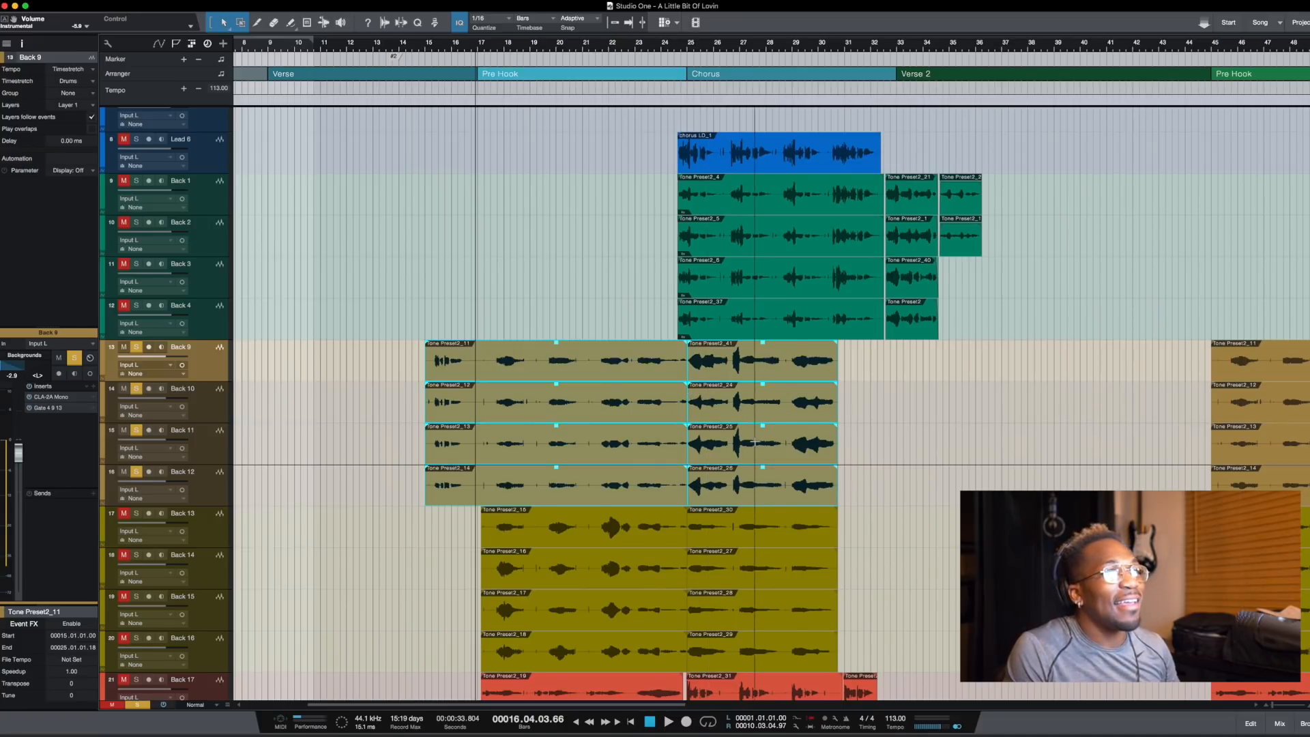
click(427, 318)
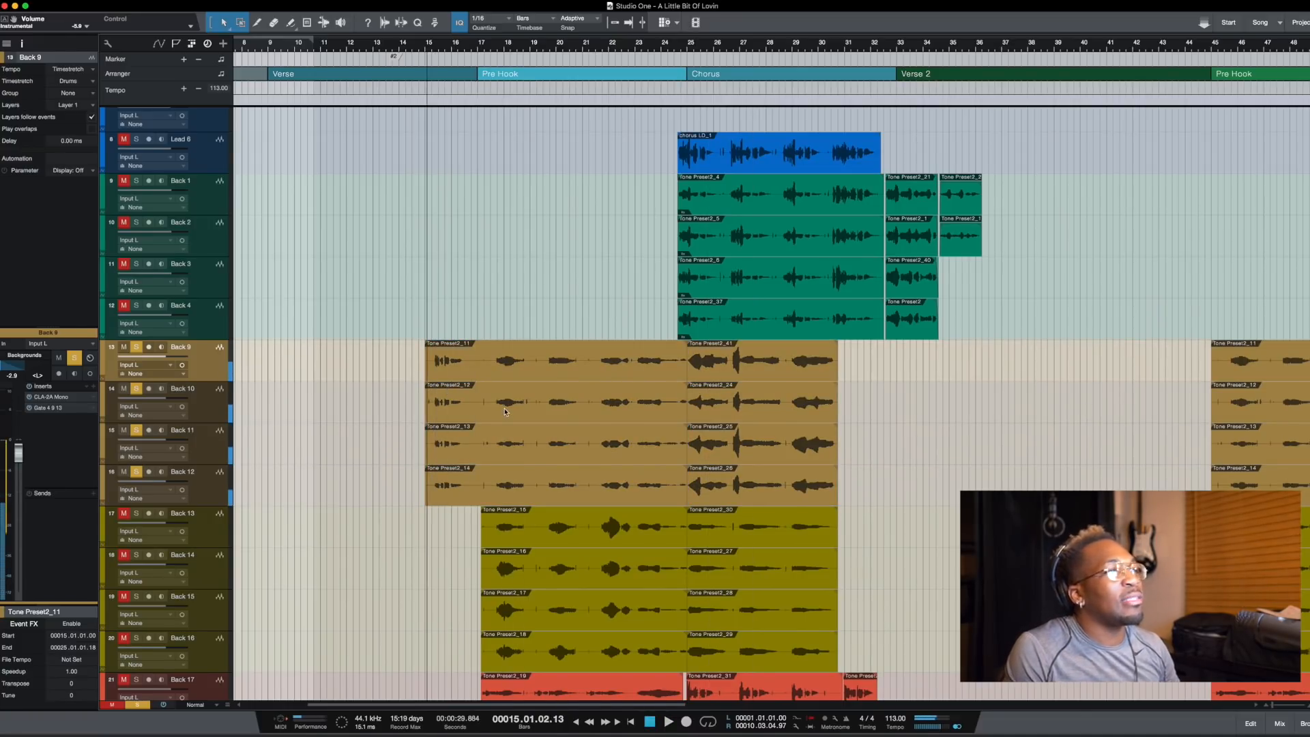
scroll(523, 469, down, 3)
key(space)
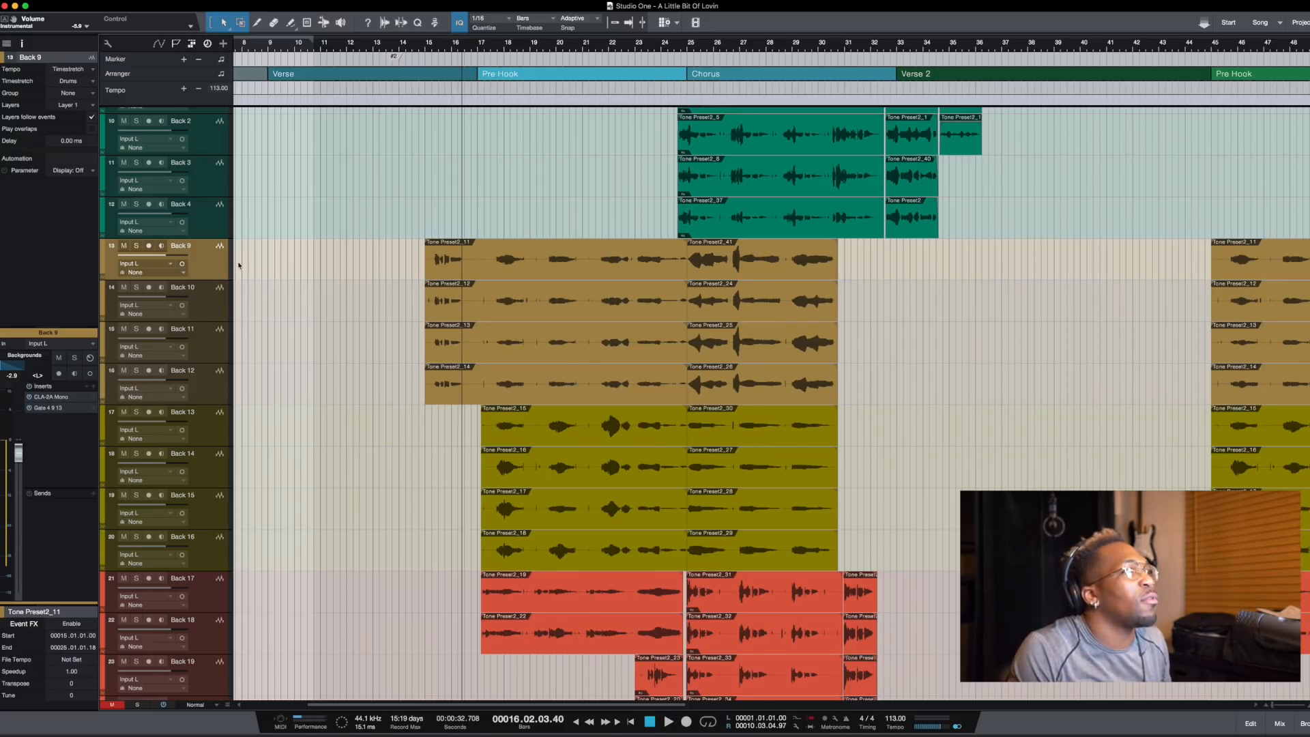
- Solo the Backgrounds bus and audition all its vocal groups together from the Pre Hook at bar 17
scroll(286, 379, down, 5)
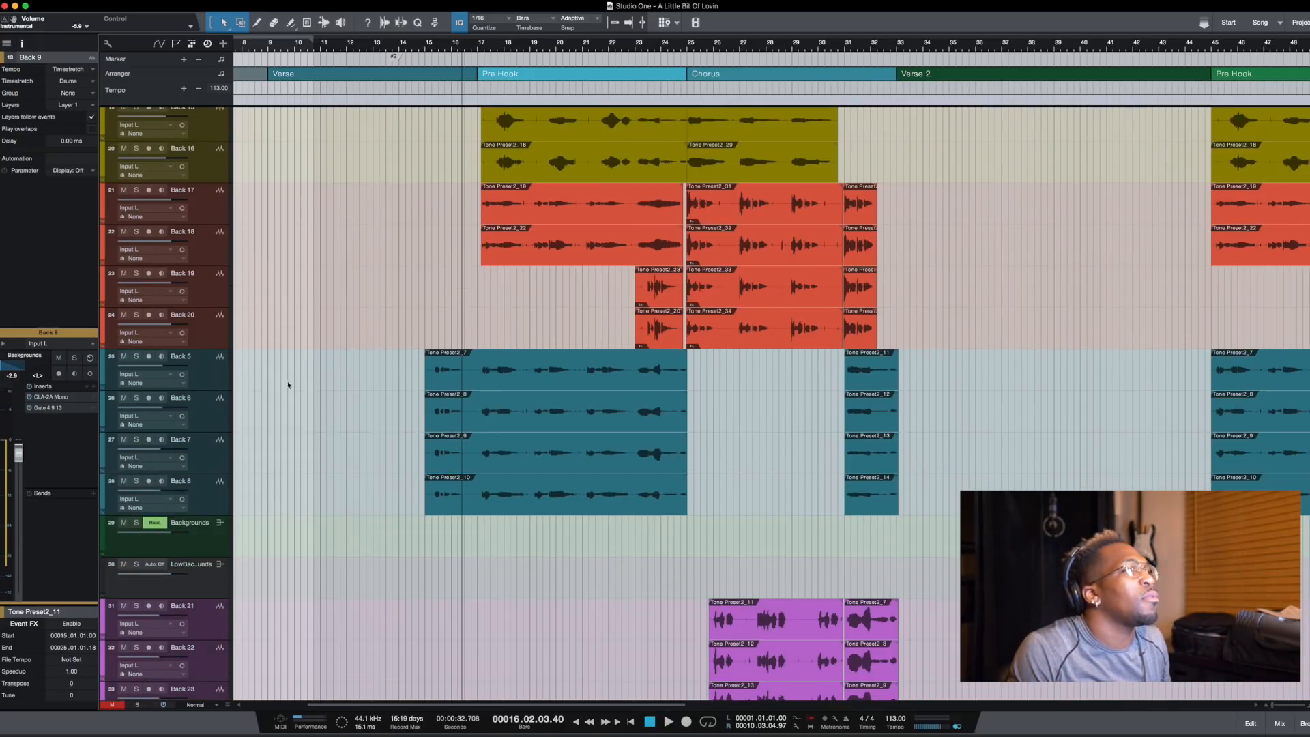
click(137, 522)
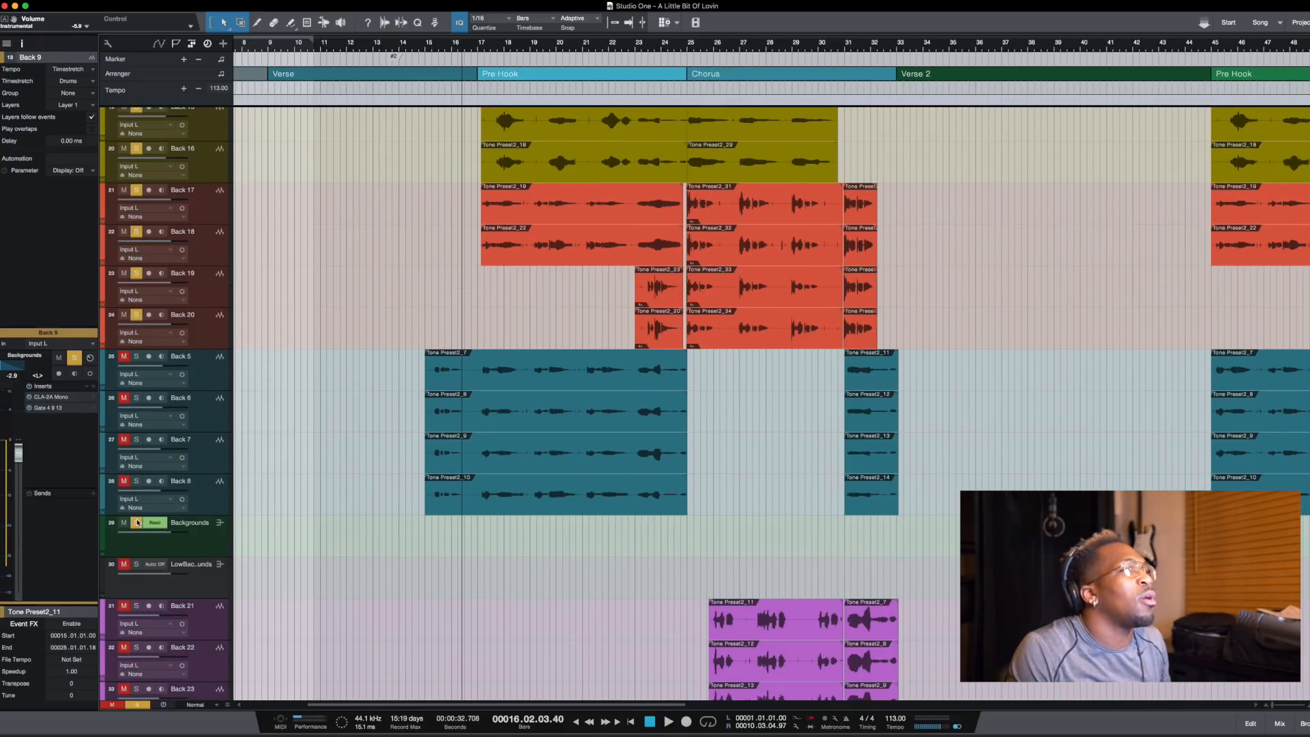
click(485, 254)
click(480, 279)
scroll(480, 280, up, 5)
scroll(481, 280, down, 4)
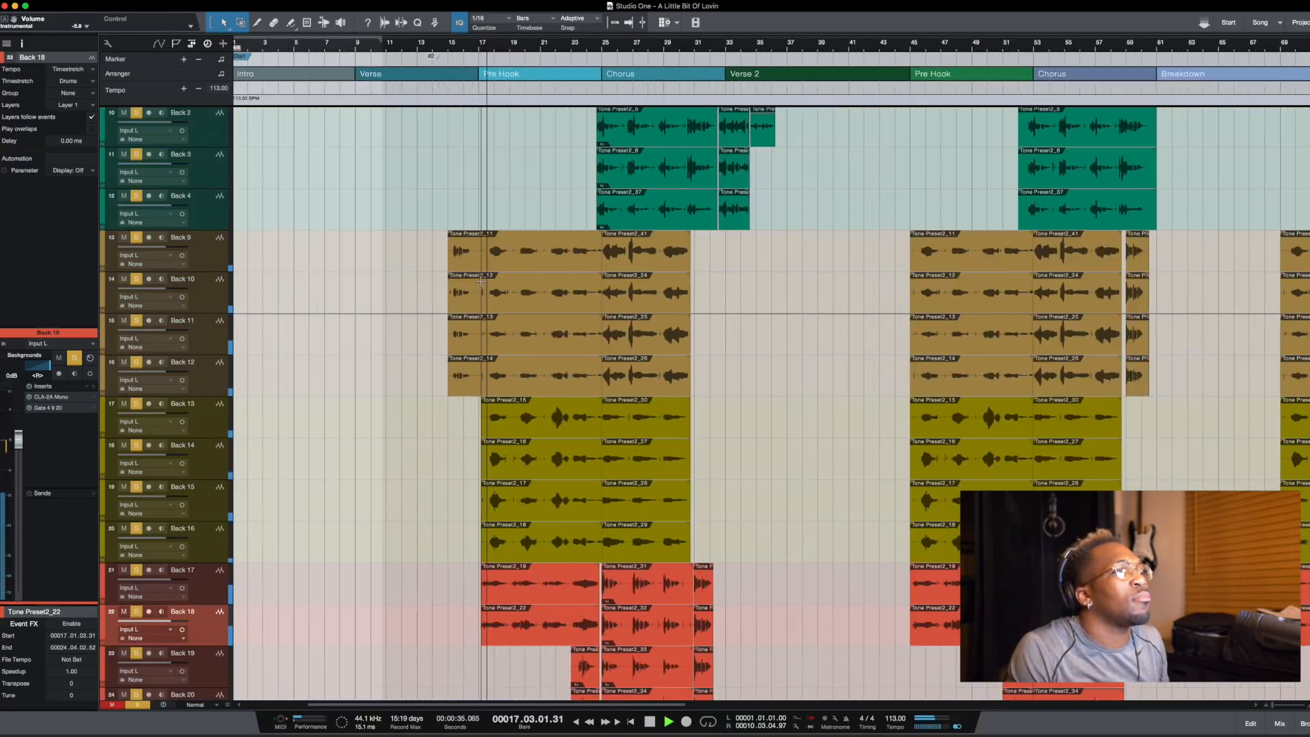
scroll(480, 279, up, 6)
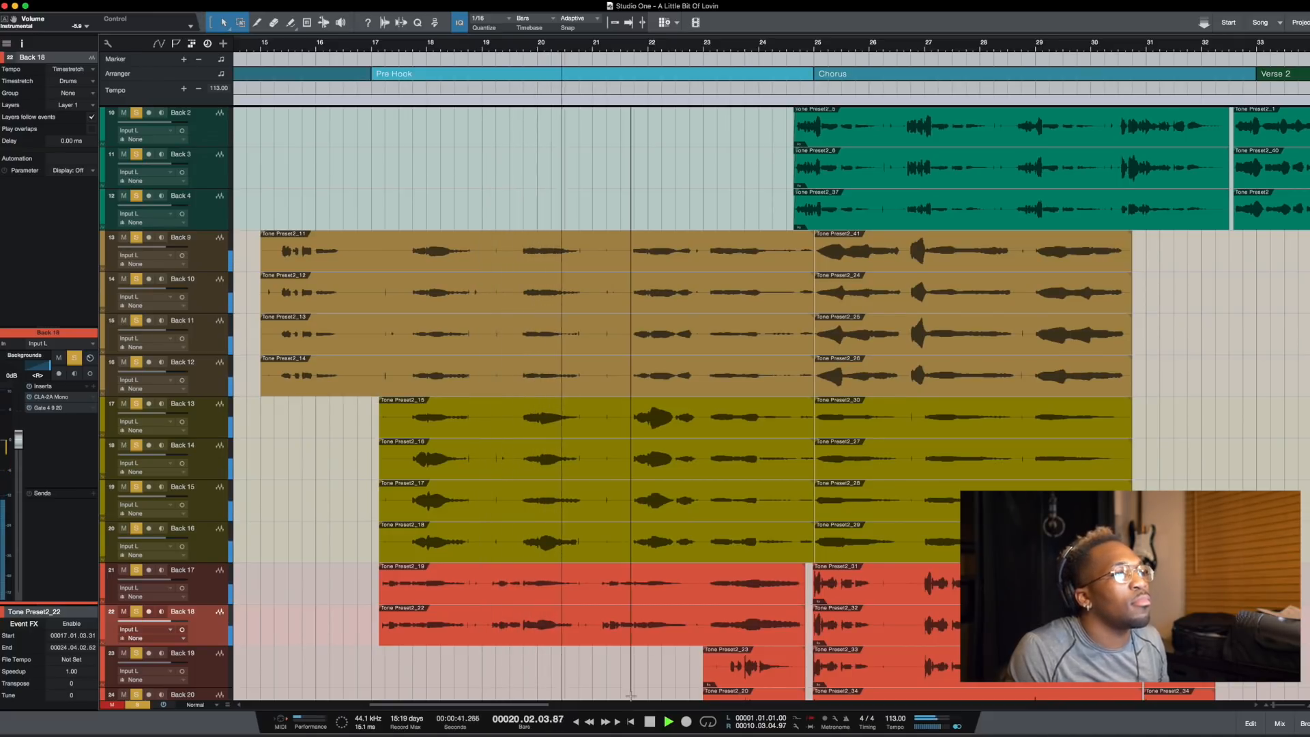
- Clear all solos, stop playback, and place the playhead in beat 2 of bar 16, ahead of the Pre Hook
click(140, 706)
key(space)
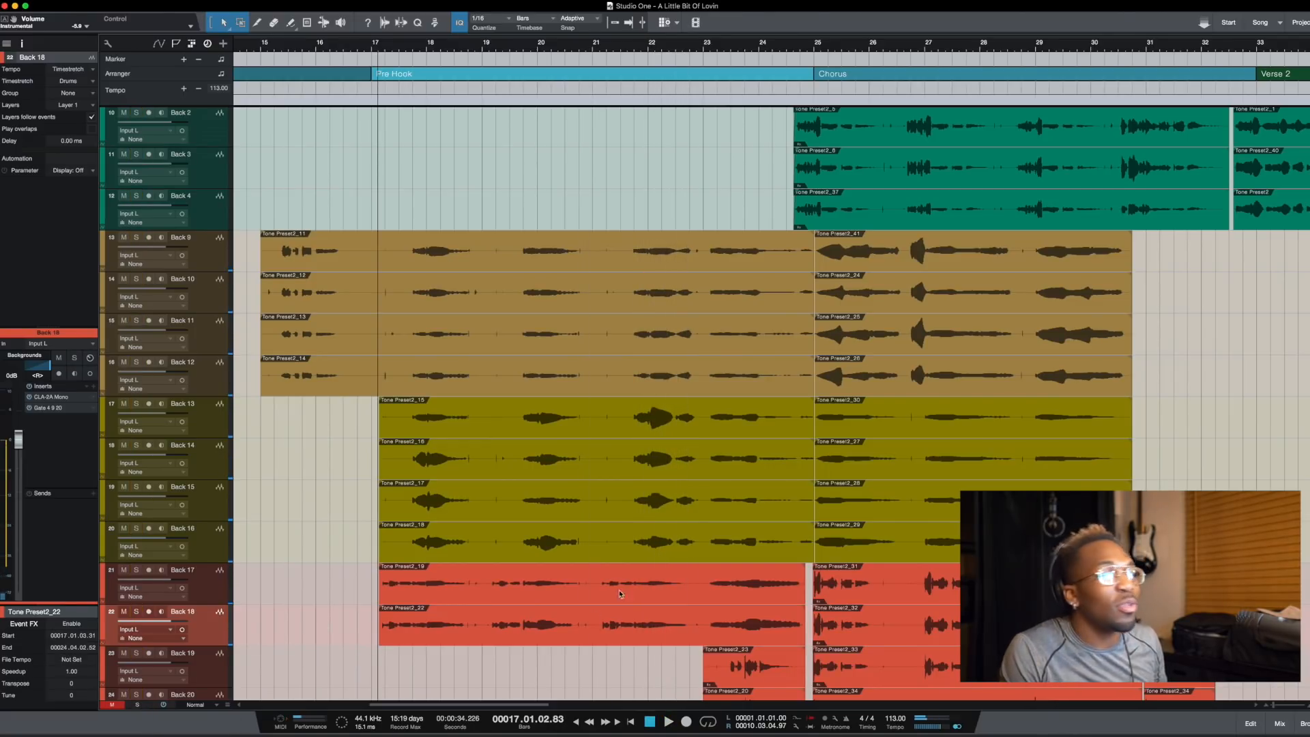
scroll(625, 575, down, 3)
click(457, 518)
scroll(457, 514, up, 3)
scroll(457, 515, down, 5)
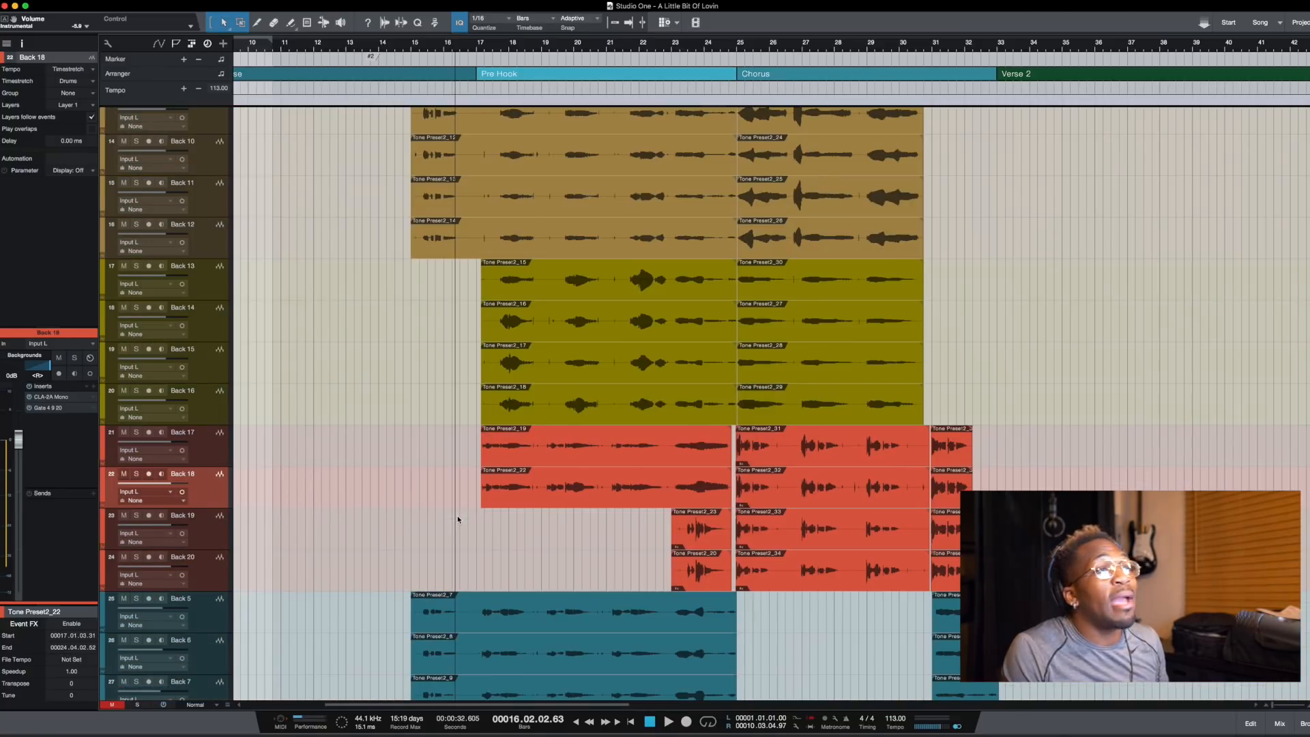
scroll(465, 514, down, 4)
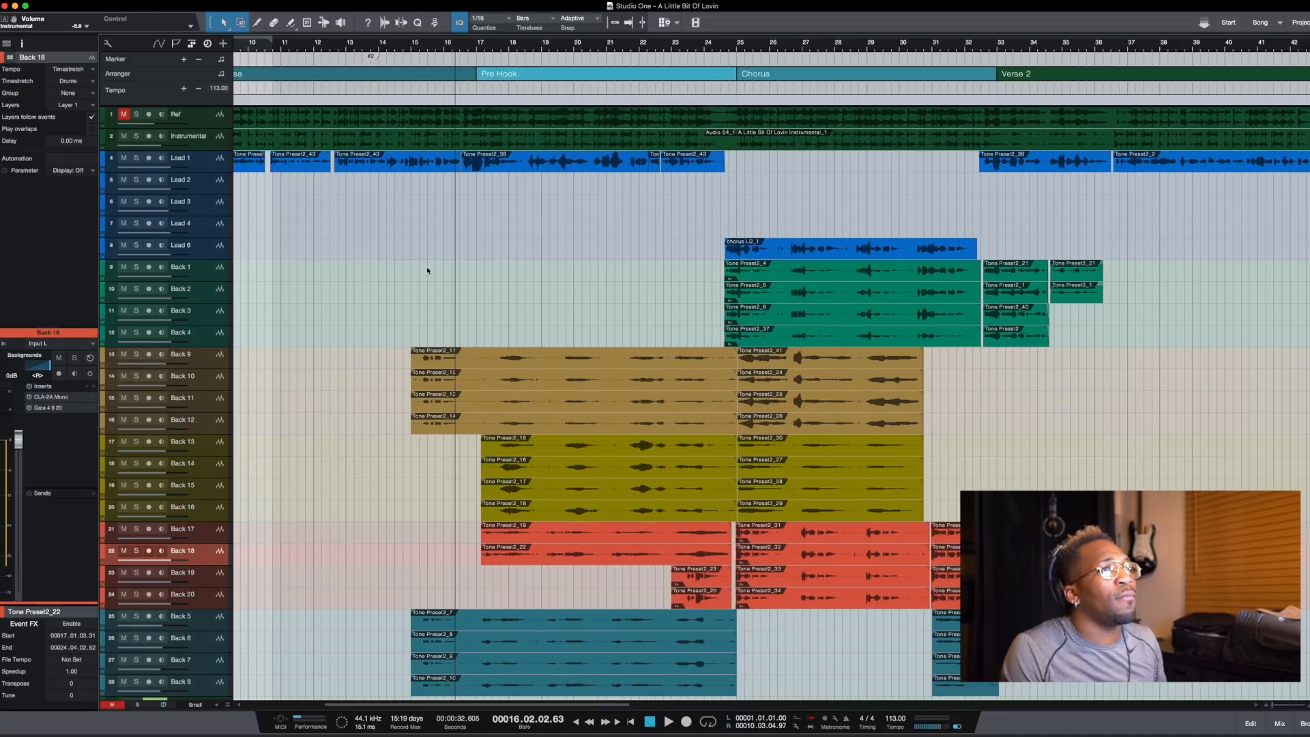
- Select the Back 1 to Back 20 clips across the Pre Hook and Chorus, and clear the selection
drag(427, 266, 1001, 606)
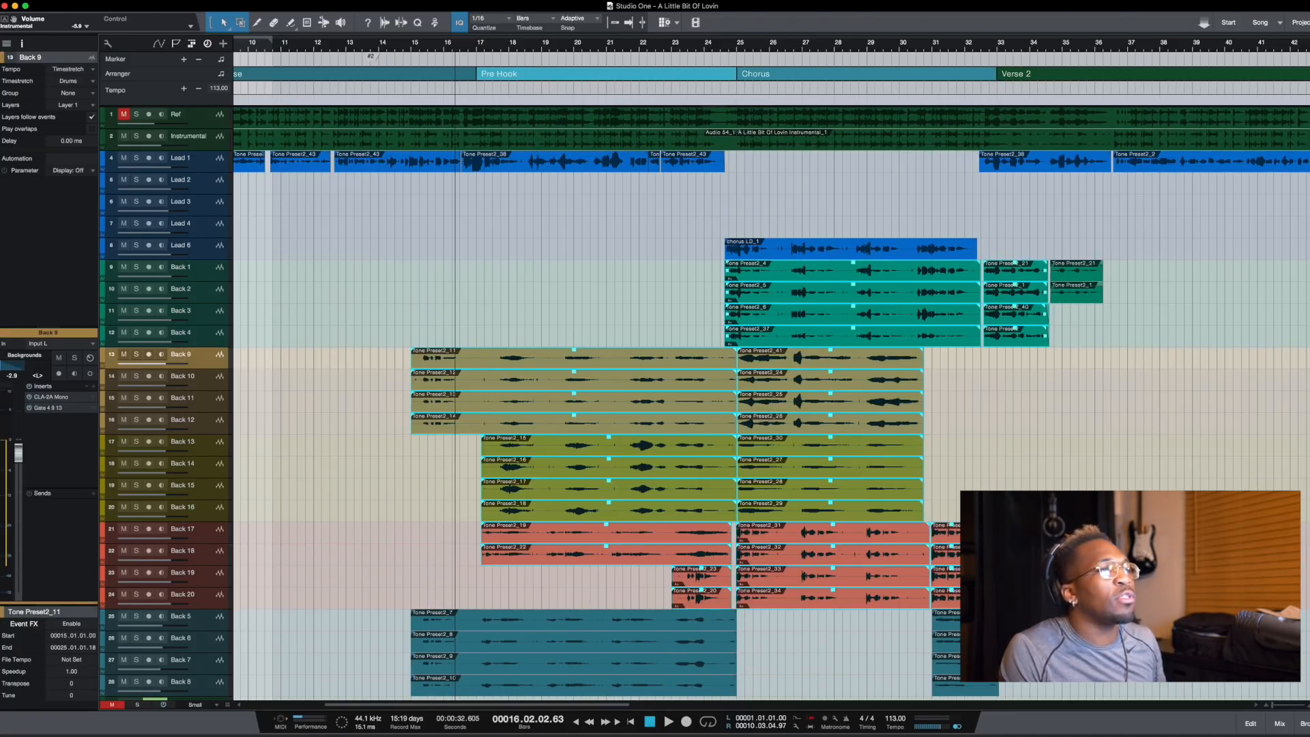
scroll(958, 600, down, 2)
click(560, 508)
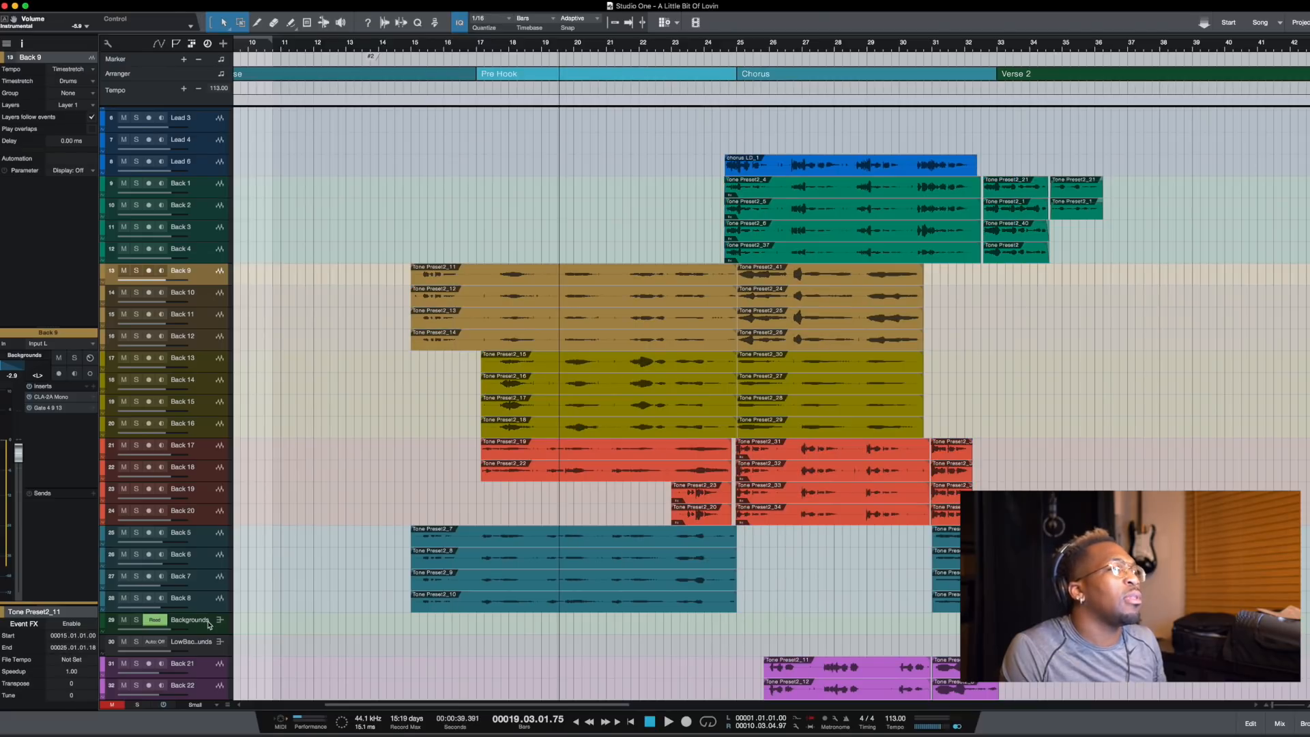
- Select the Backgrounds bus and audition the song from the start of the Pre Hook at bar 17
click(198, 623)
click(484, 508)
key(space)
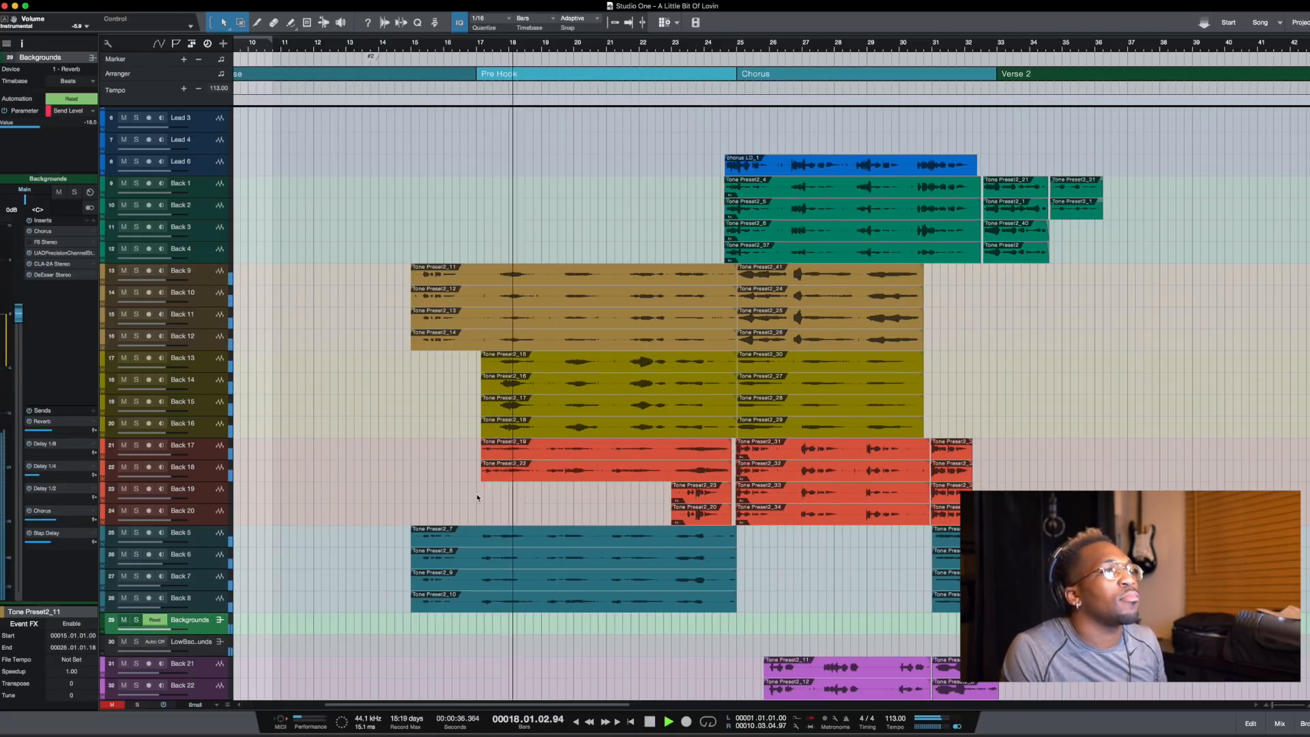
scroll(477, 495, up, 2)
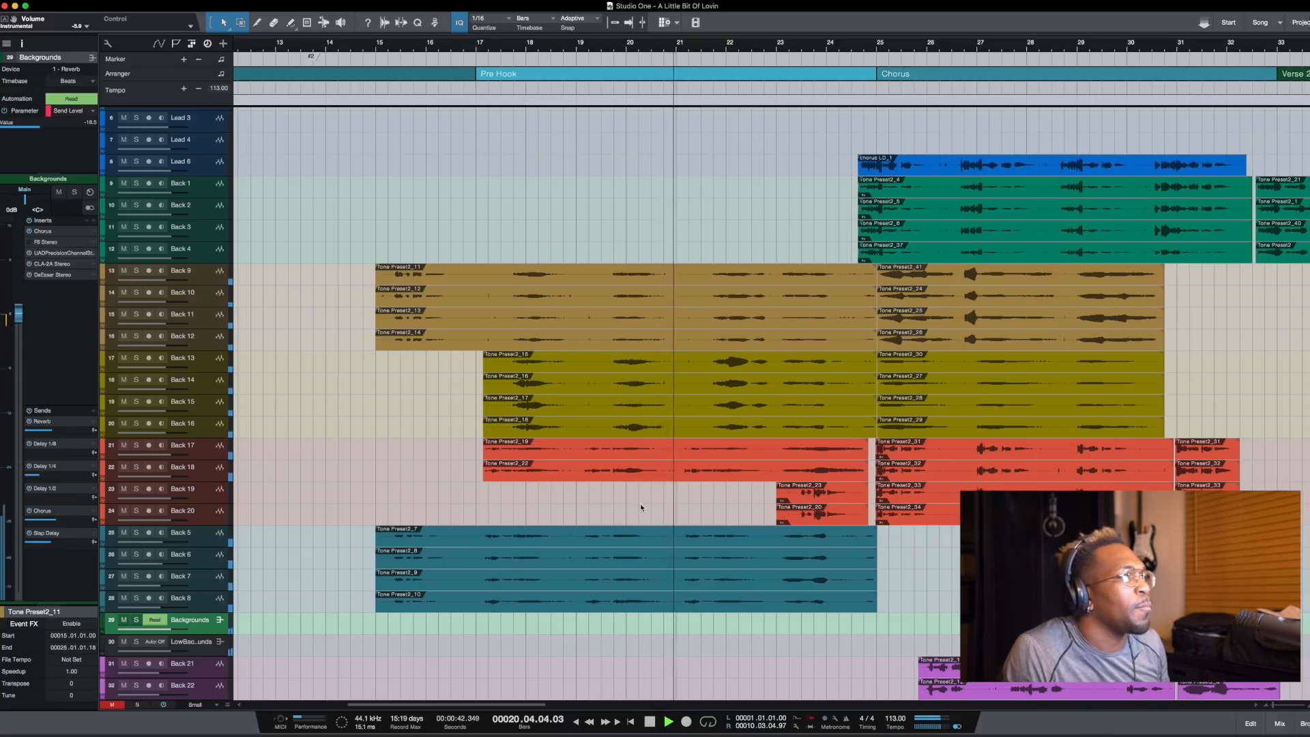
key(space)
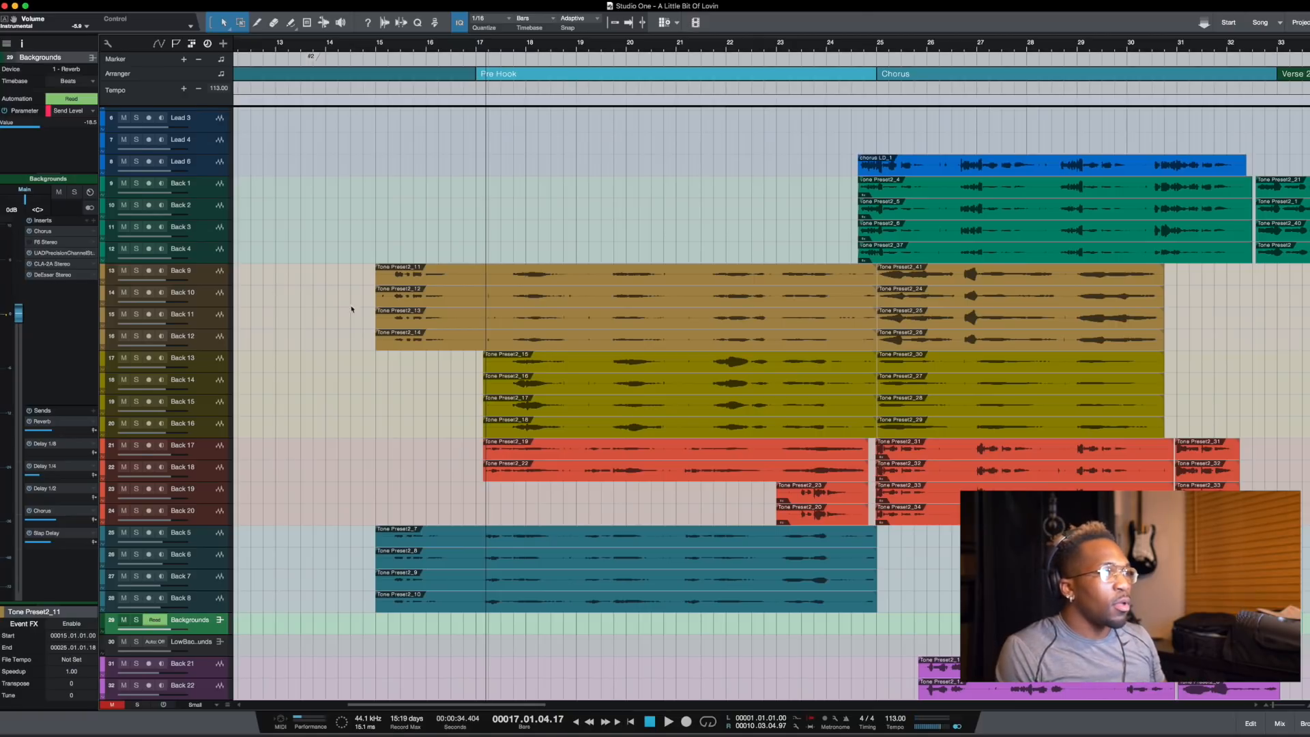
- Place the playhead at the start of the Back 9 to Back 12 clips, just ahead of bar 15
scroll(352, 309, up, 4)
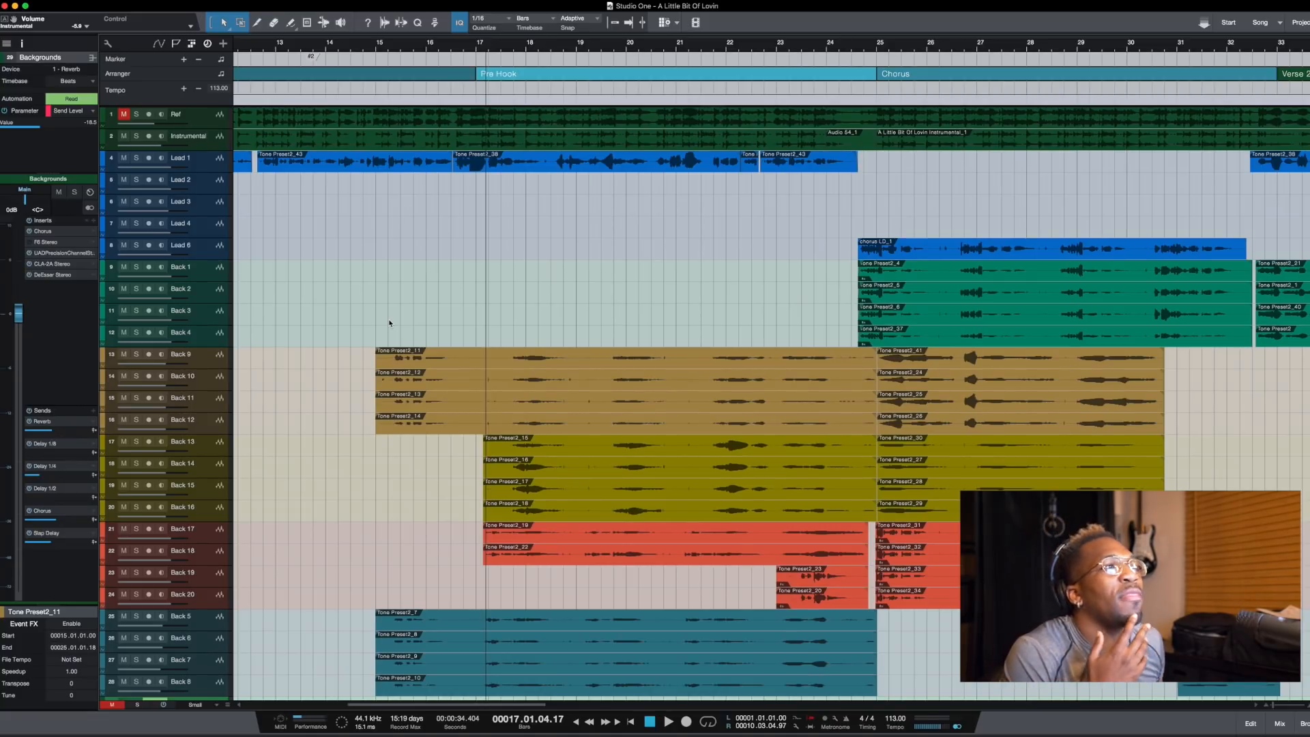
click(371, 319)
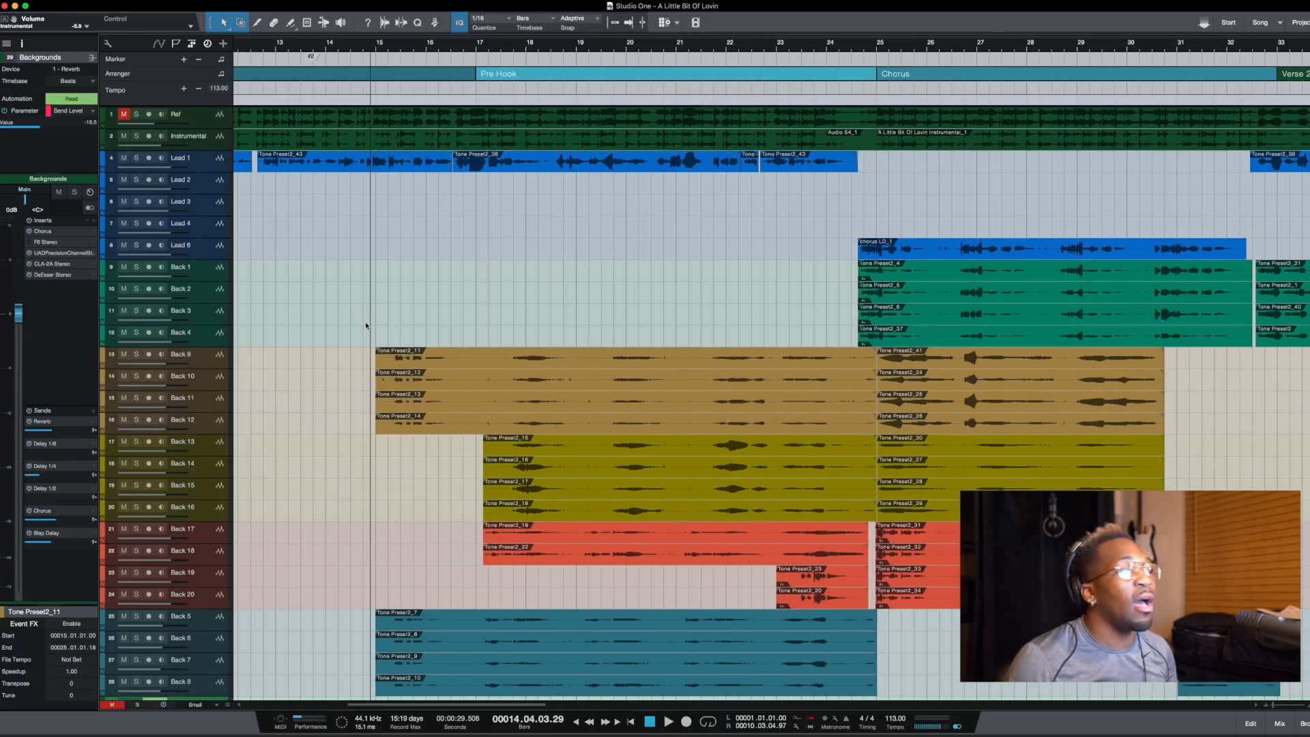
click(351, 341)
scroll(351, 341, left, 1)
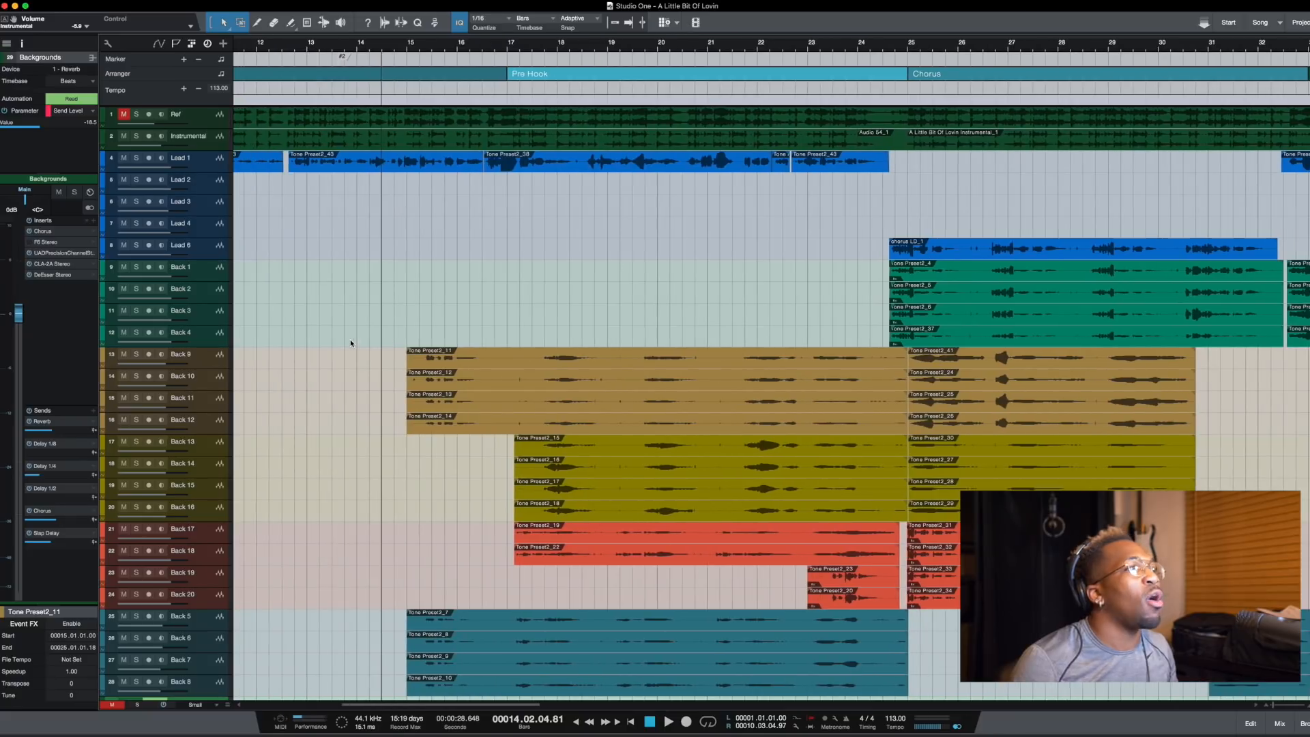
click(360, 338)
scroll(375, 336, down, 4)
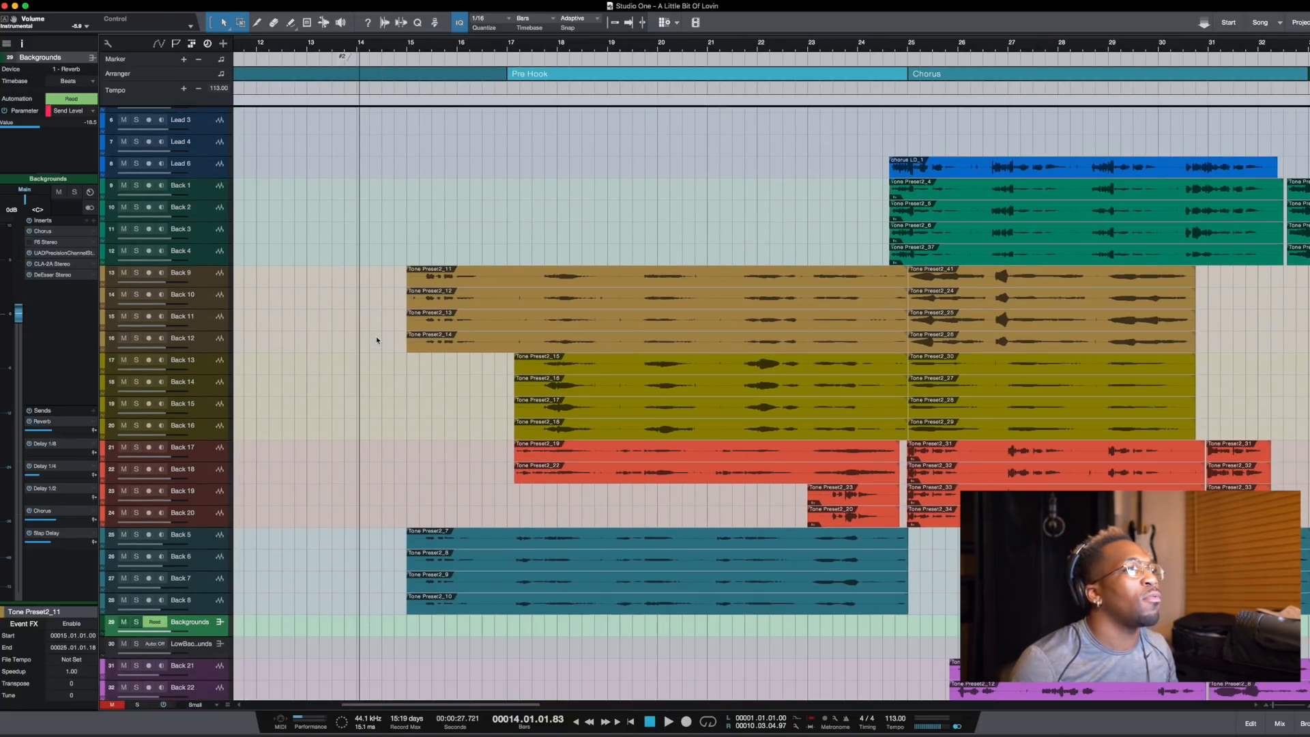
click(408, 508)
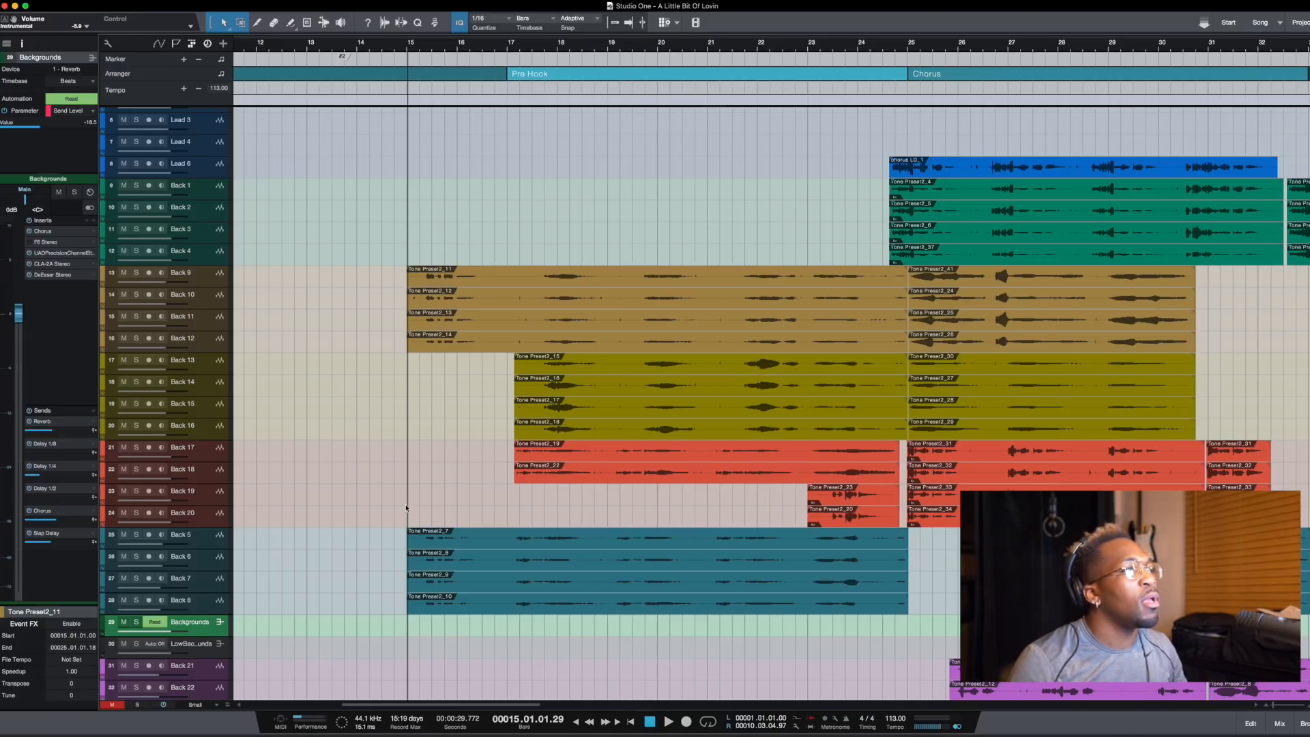
click(406, 506)
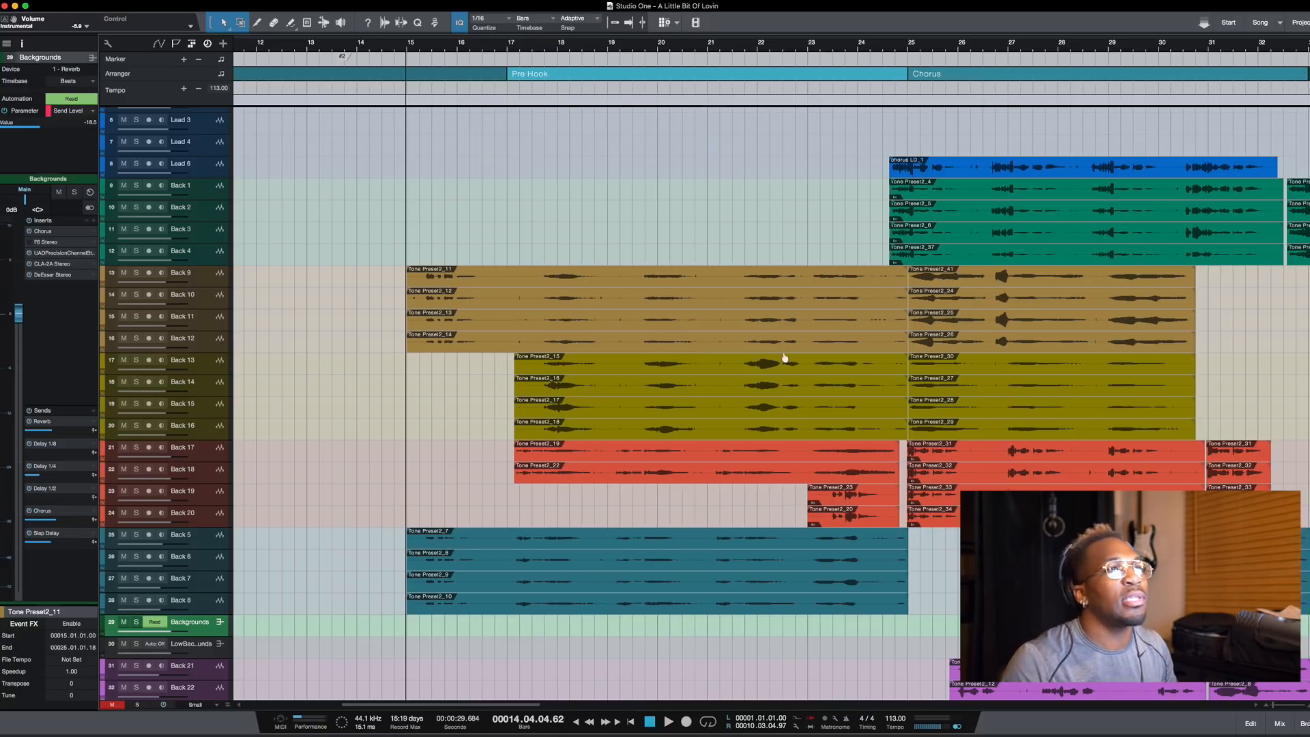
- Select the Back 9 to Back 16 clips across the Pre Hook and Chorus, clear the selection, and place the playhead in bar 15
drag(1208, 435, 891, 276)
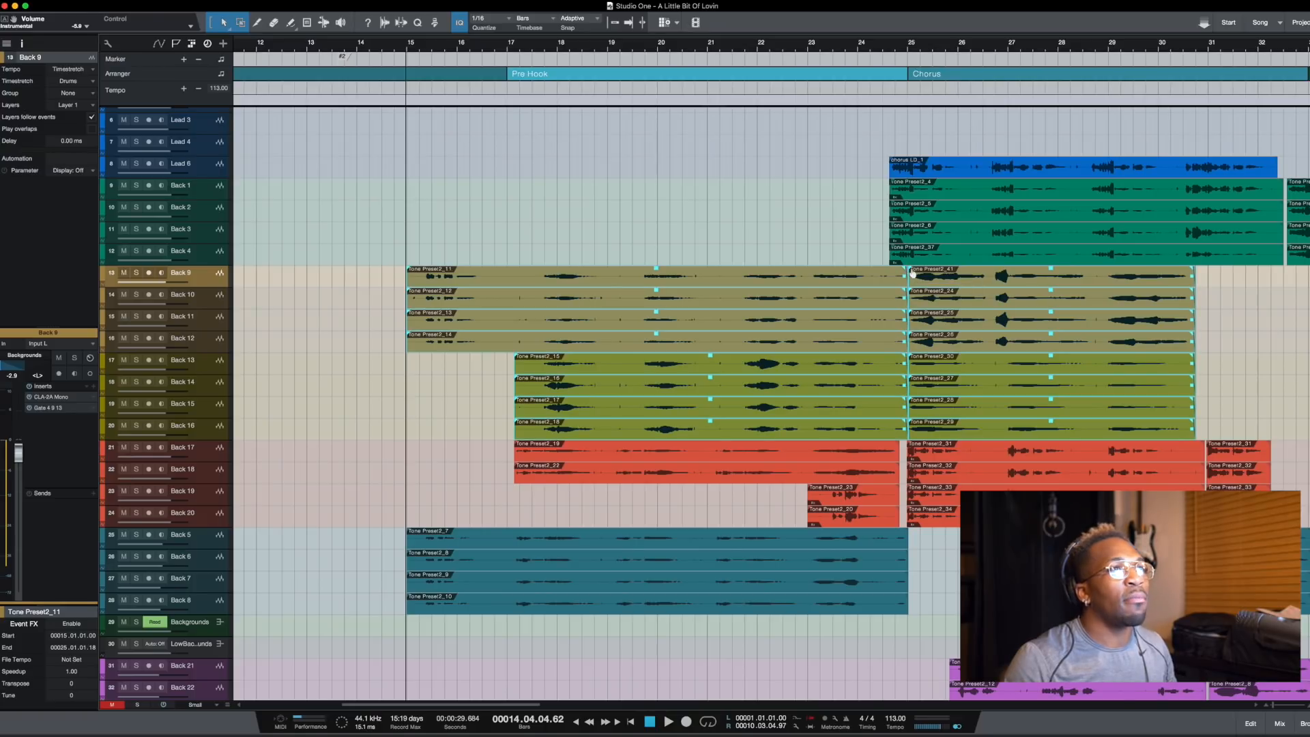
click(381, 250)
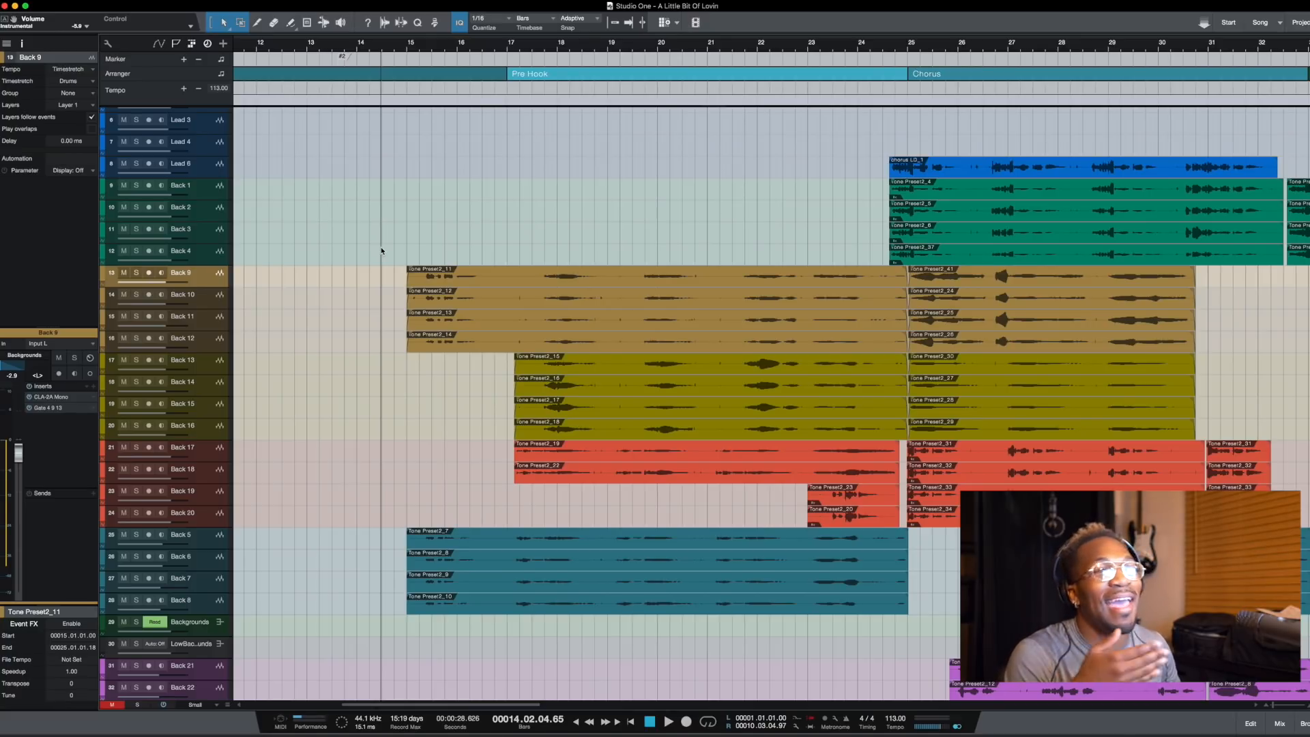
click(407, 377)
click(418, 374)
- Show the Backgrounds bus channel, and select all background vocal tracks from Back 8 up to Back 1
mouse_move(137, 601)
mouse_down()
mouse_move(141, 316)
mouse_move(134, 605)
mouse_up()
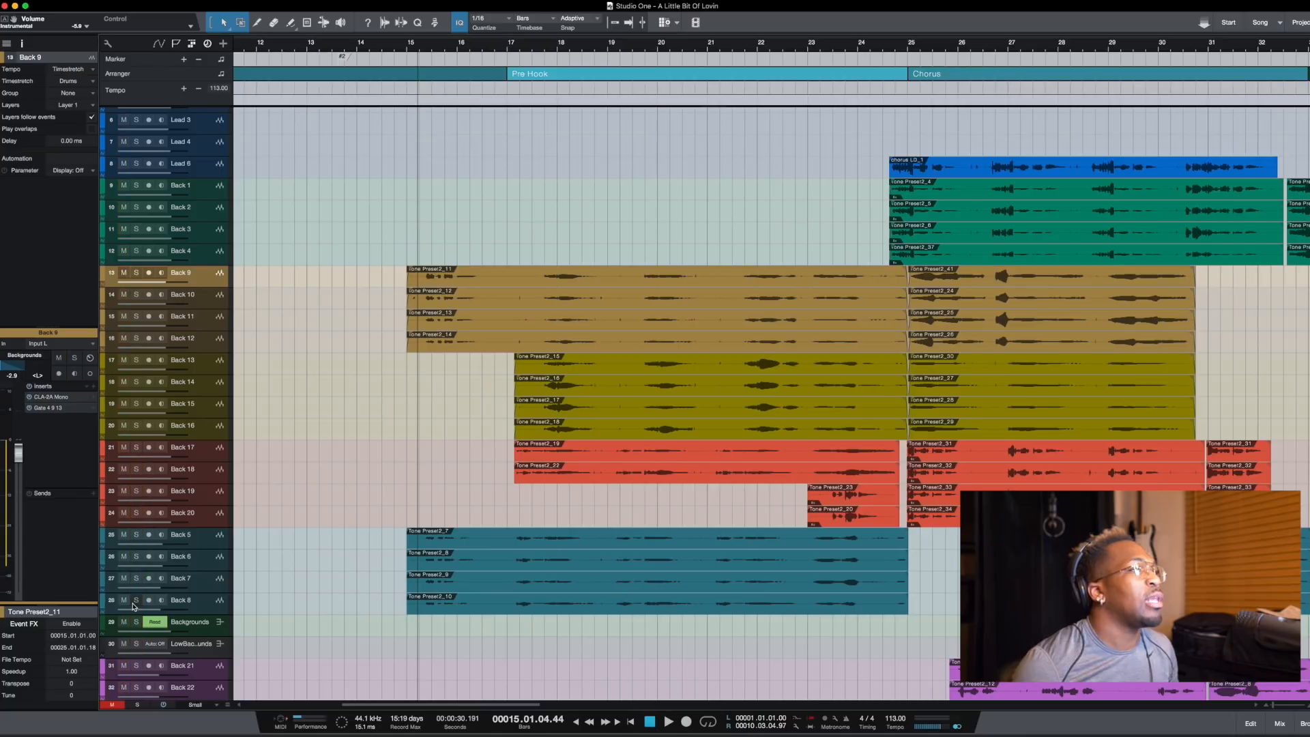
click(205, 627)
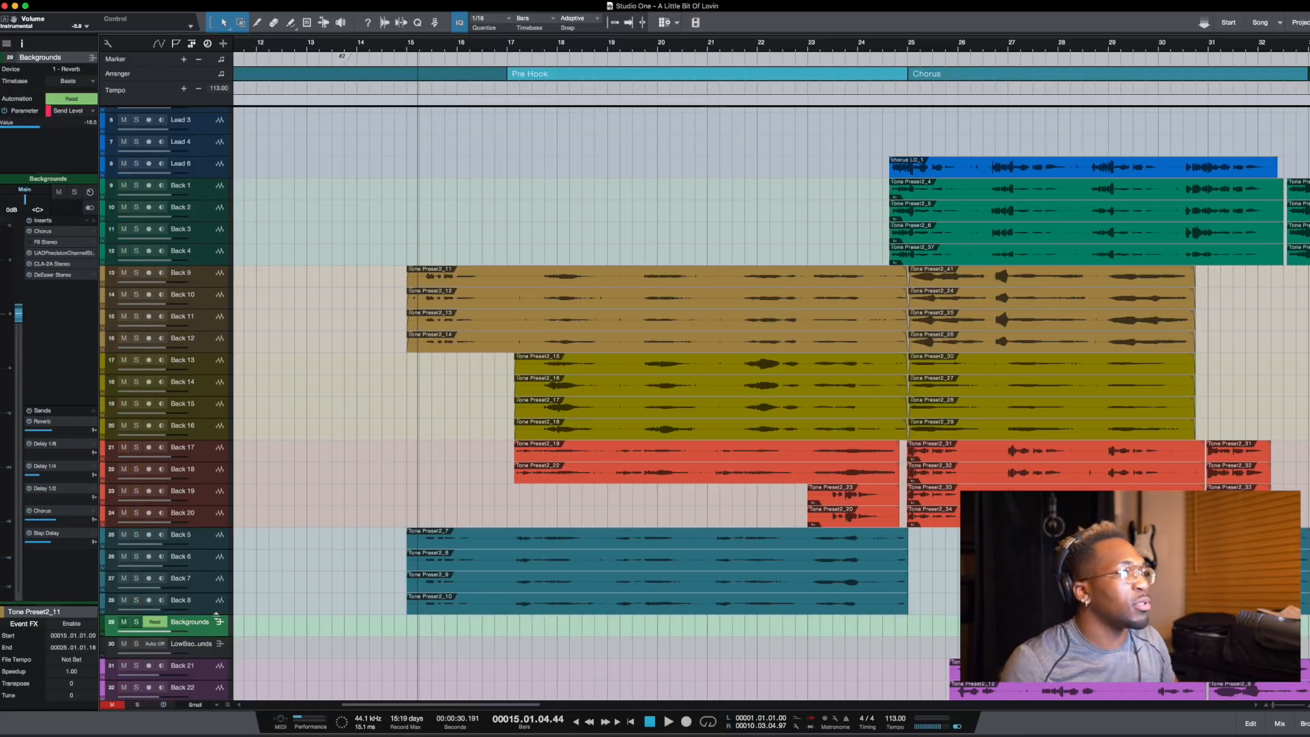
click(212, 605)
shift+click(202, 190)
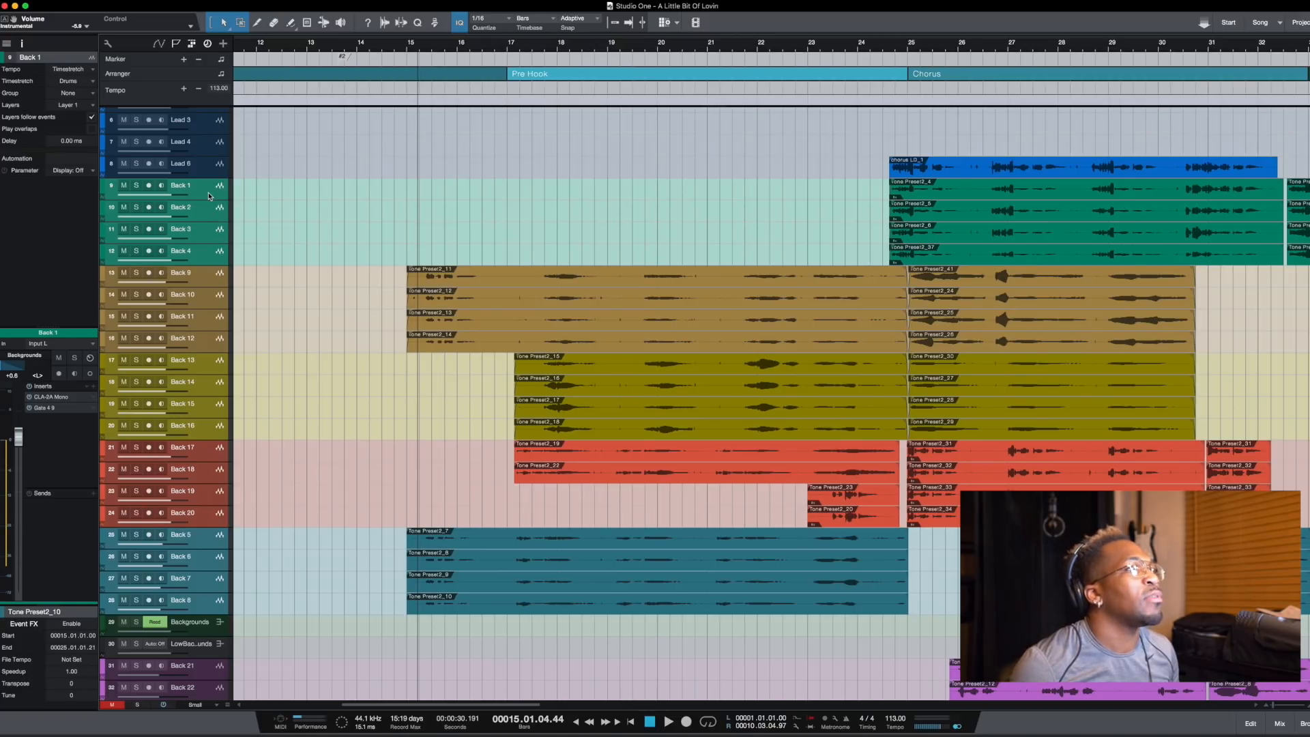
- Check the Back 1 to Back 3 channels one by one, and reselect the whole track range from Back 1 to Back 8
click(209, 194)
click(211, 215)
click(210, 235)
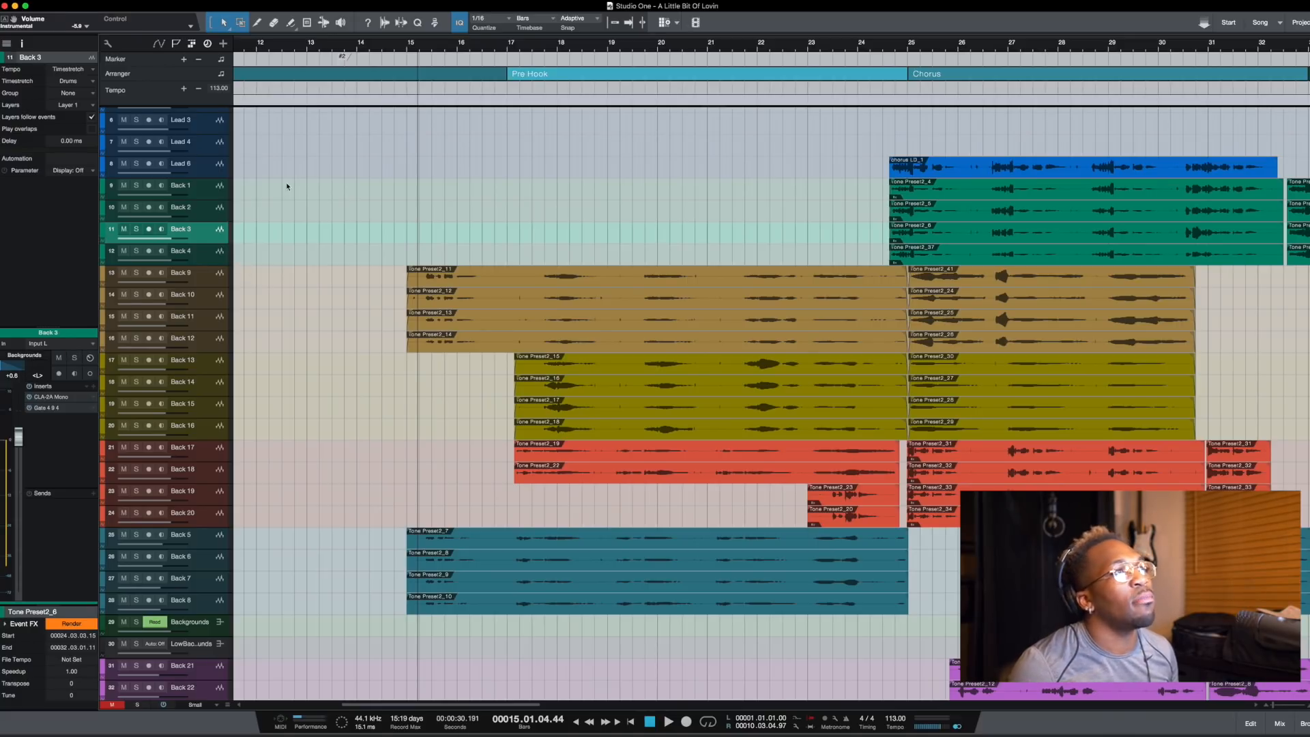
click(206, 194)
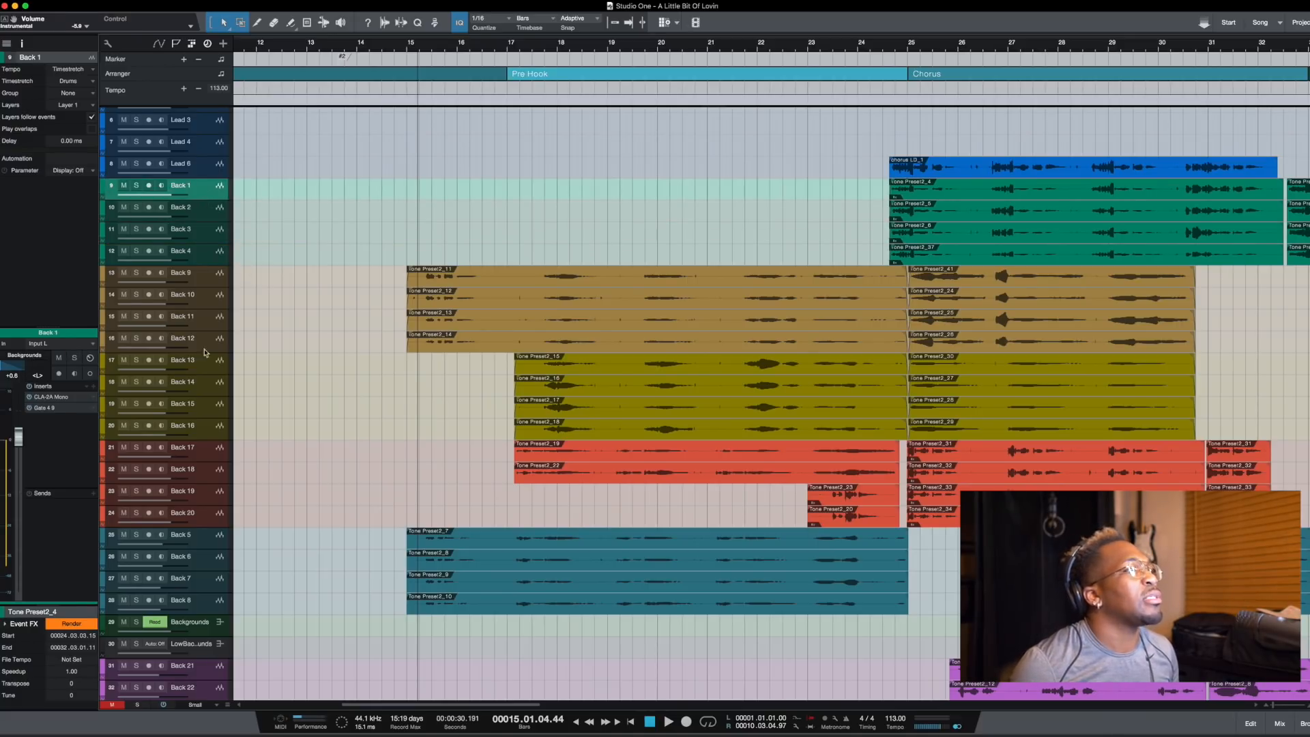
shift+click(202, 604)
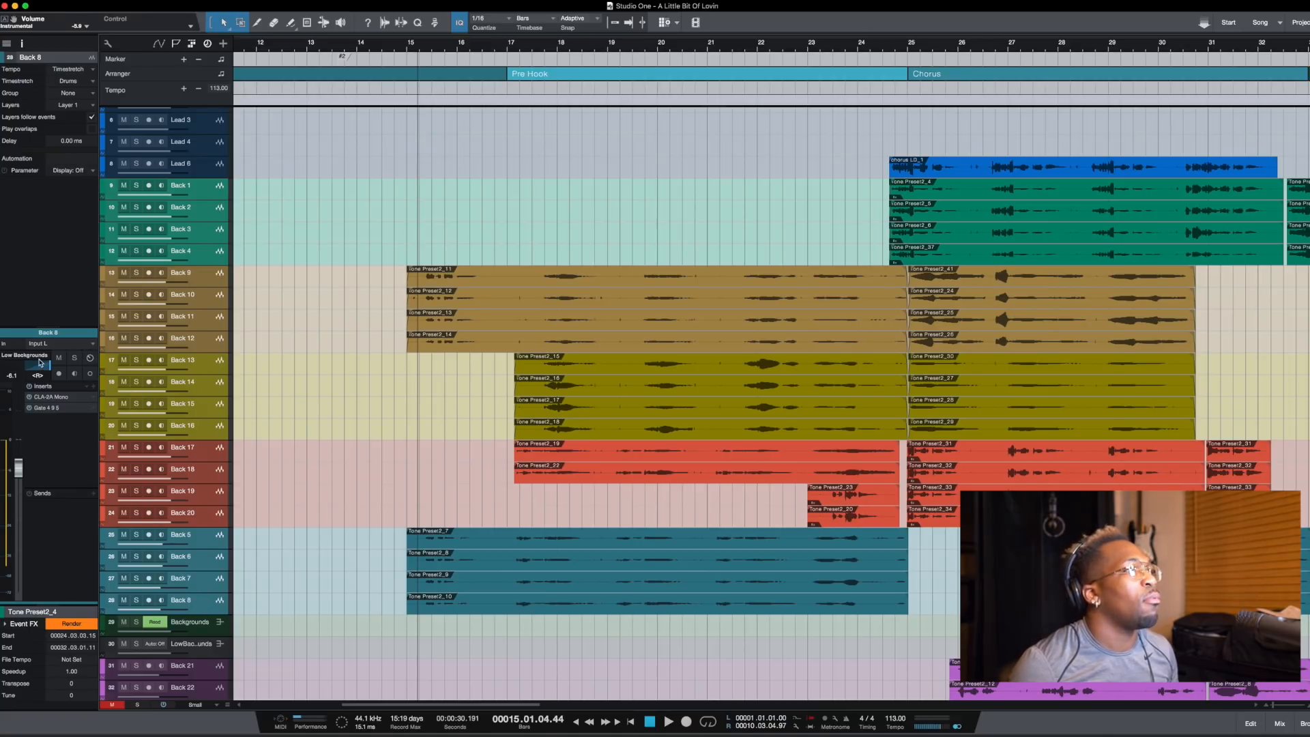
- Examine the output routing choices of the Back 15 track without changing its assignment
click(199, 409)
click(33, 358)
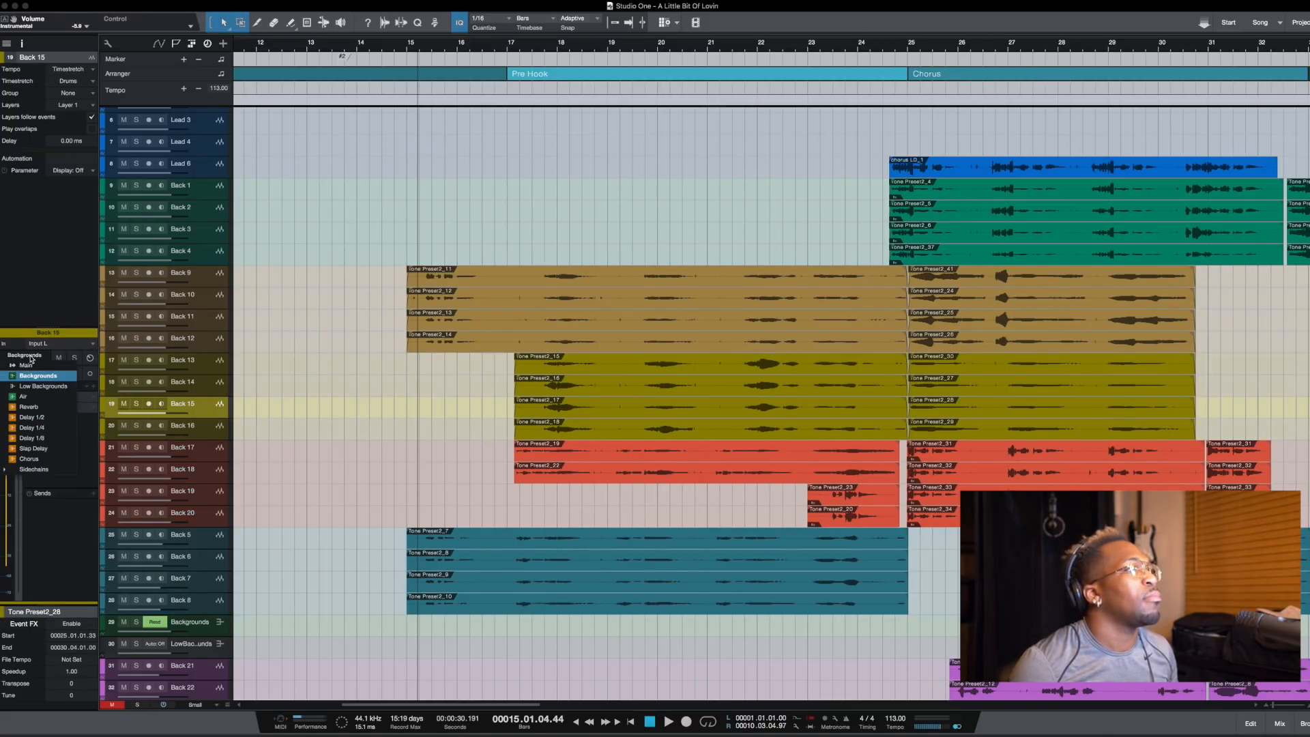
click(215, 348)
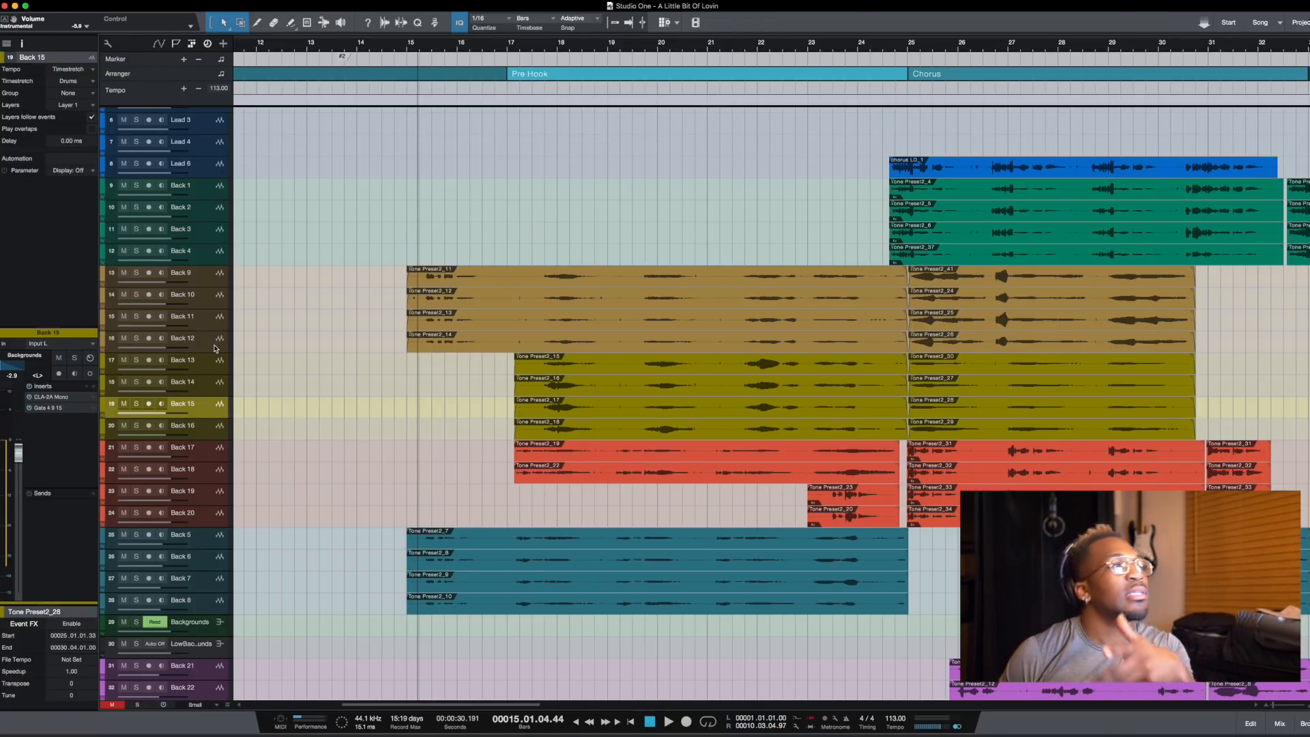
- Place the playhead in bar 15 and open the CLA-2A Stereo compressor on the Backgrounds bus
click(407, 441)
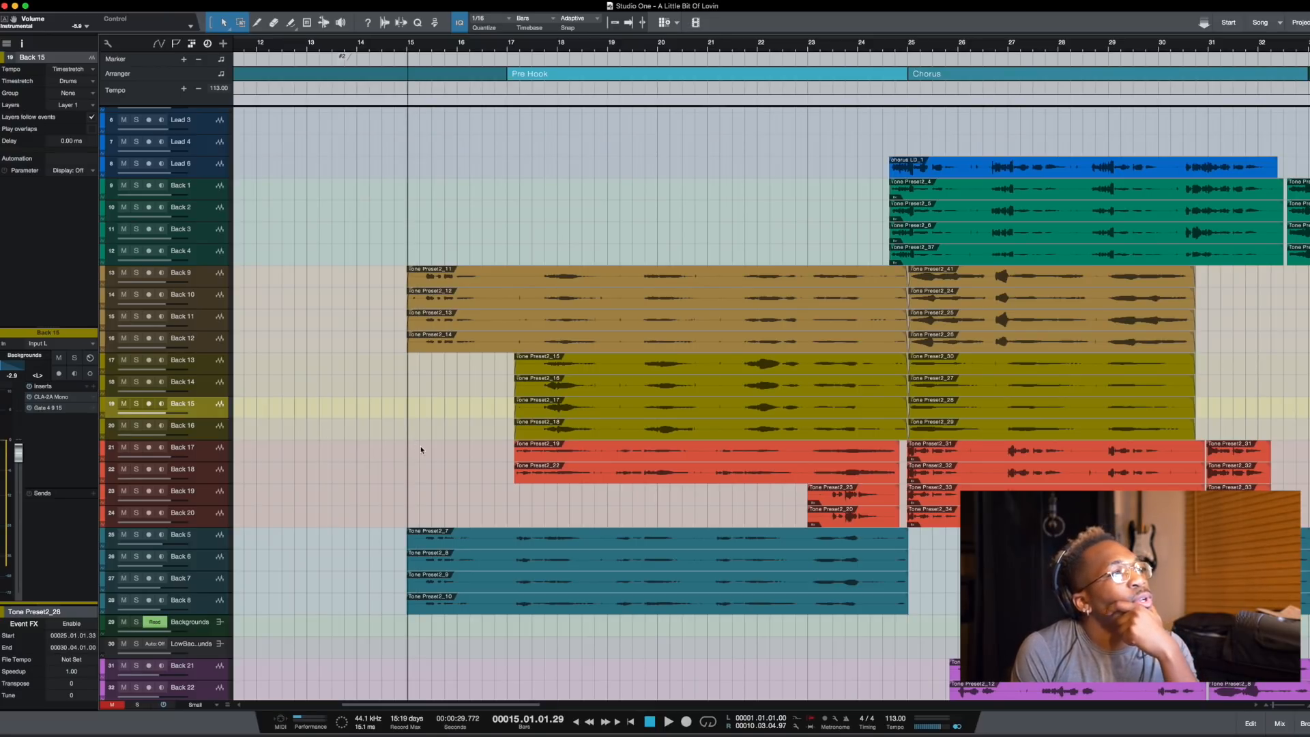
click(421, 447)
click(212, 629)
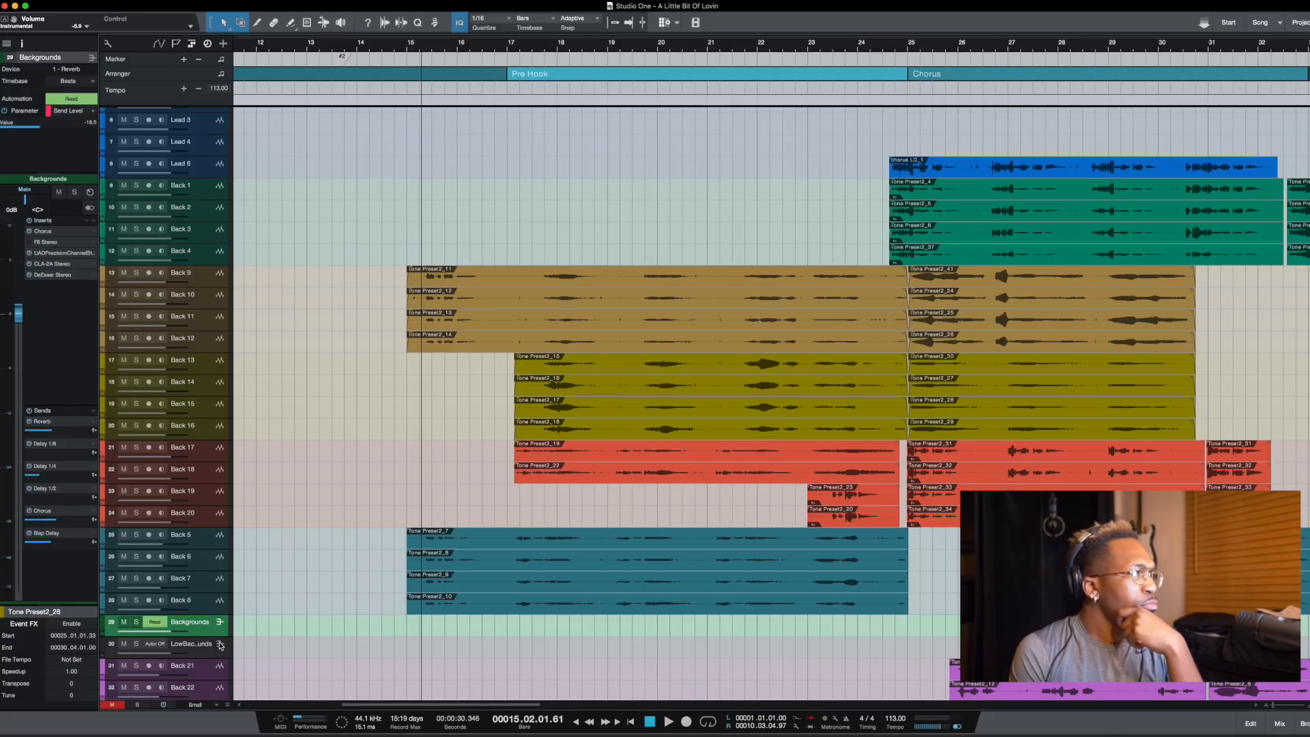
click(51, 264)
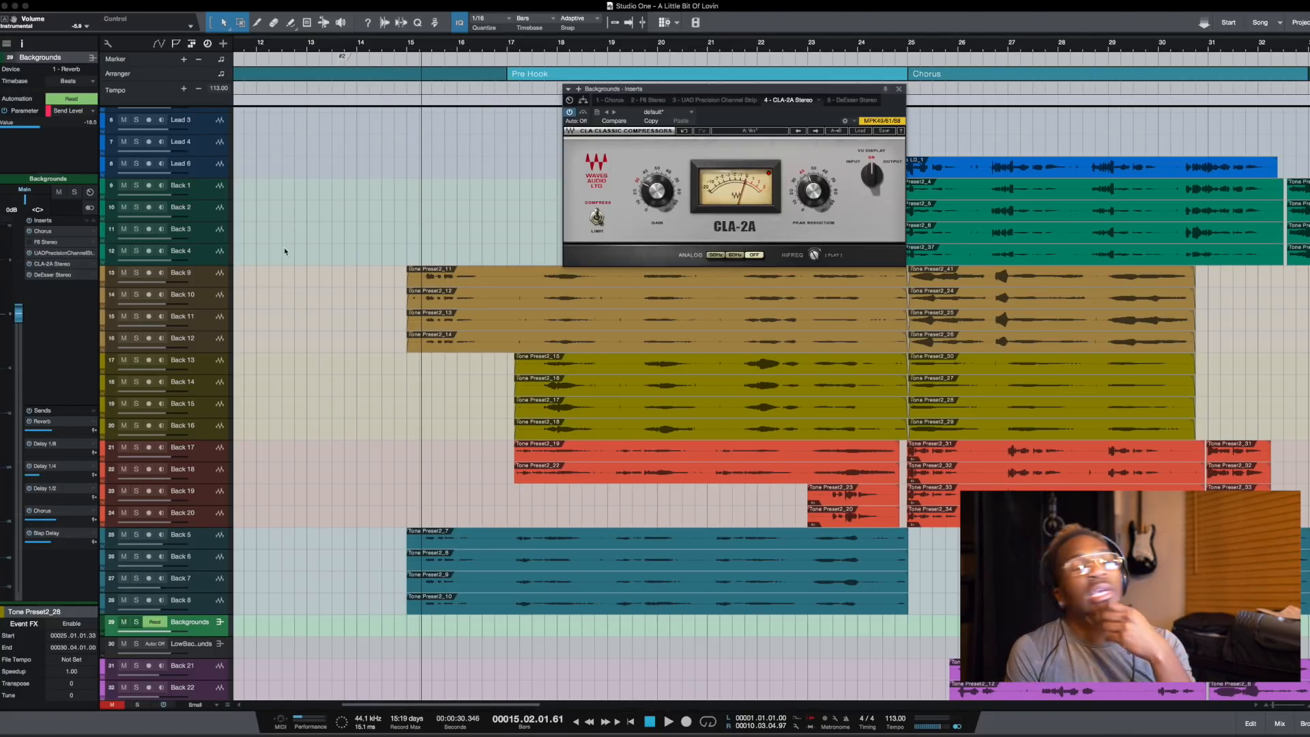
- Audition the background vocals through the CLA-2A Stereo from bar 15 and again from the Pre Hook at bar 17
key(space)
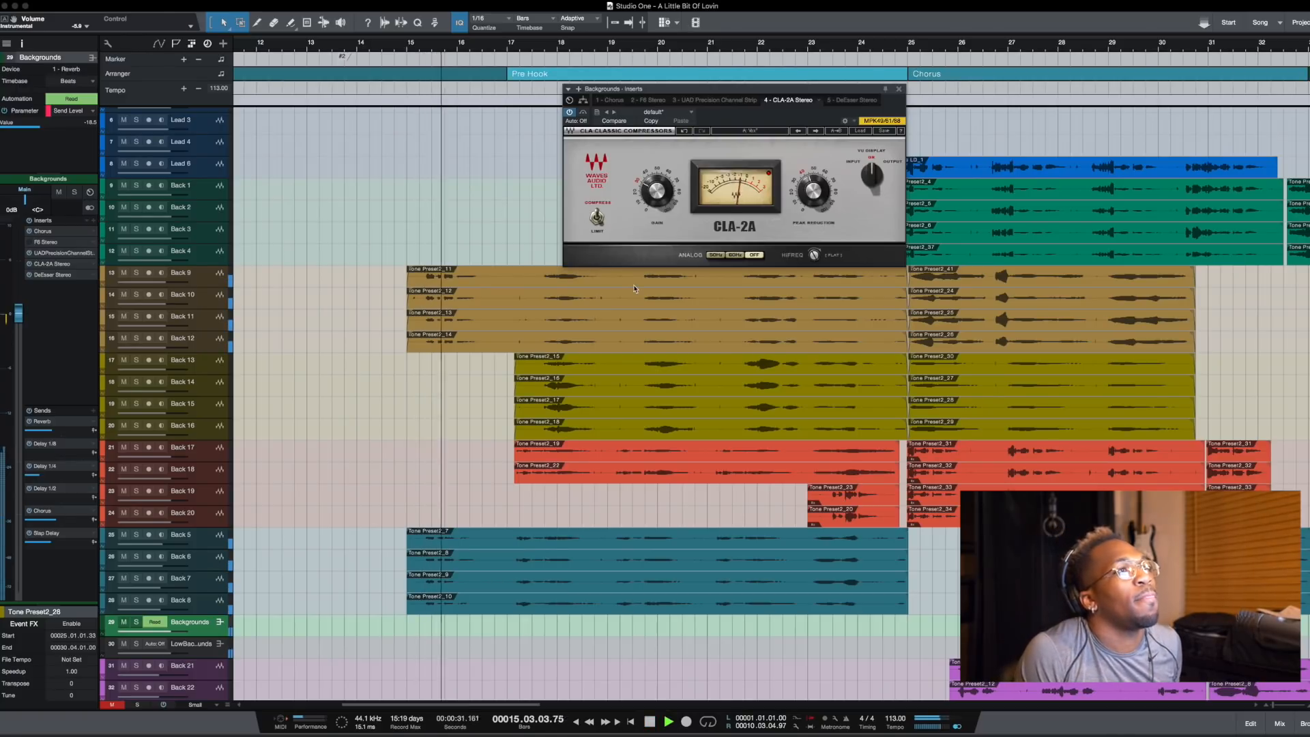
key(space)
click(514, 498)
key(space)
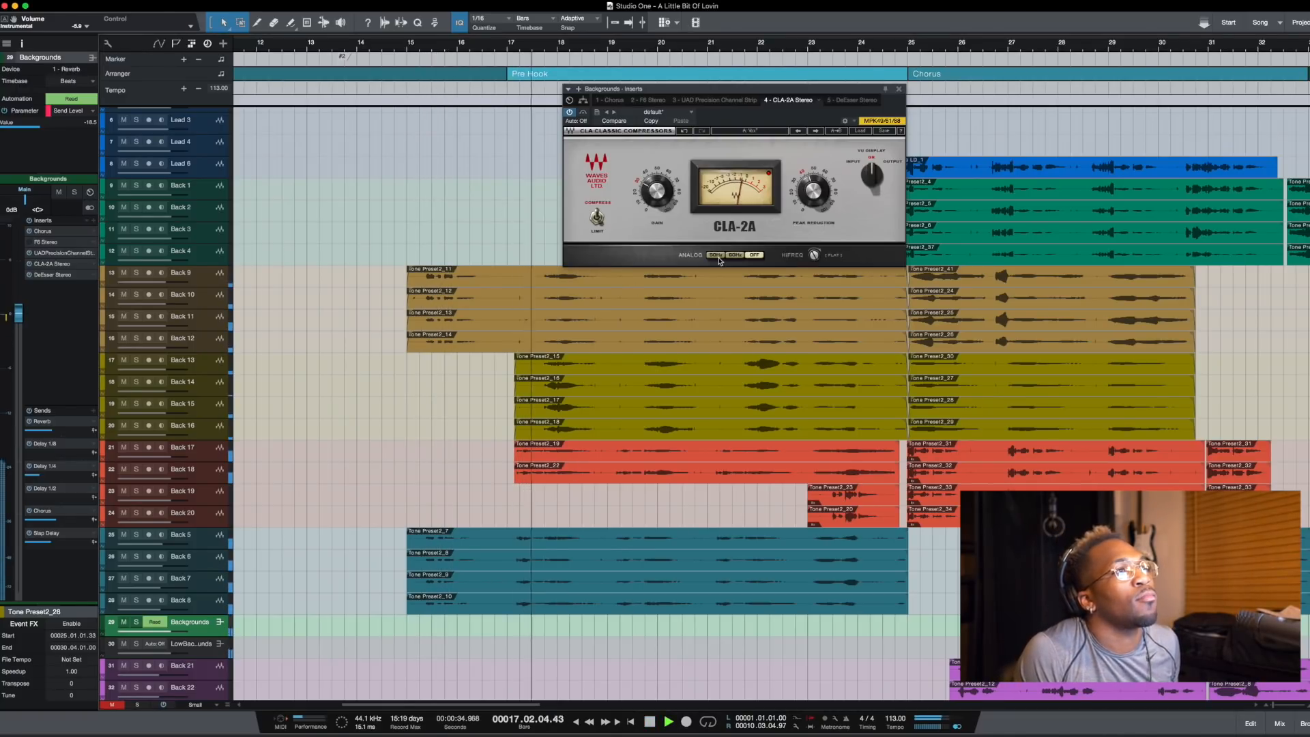
key(space)
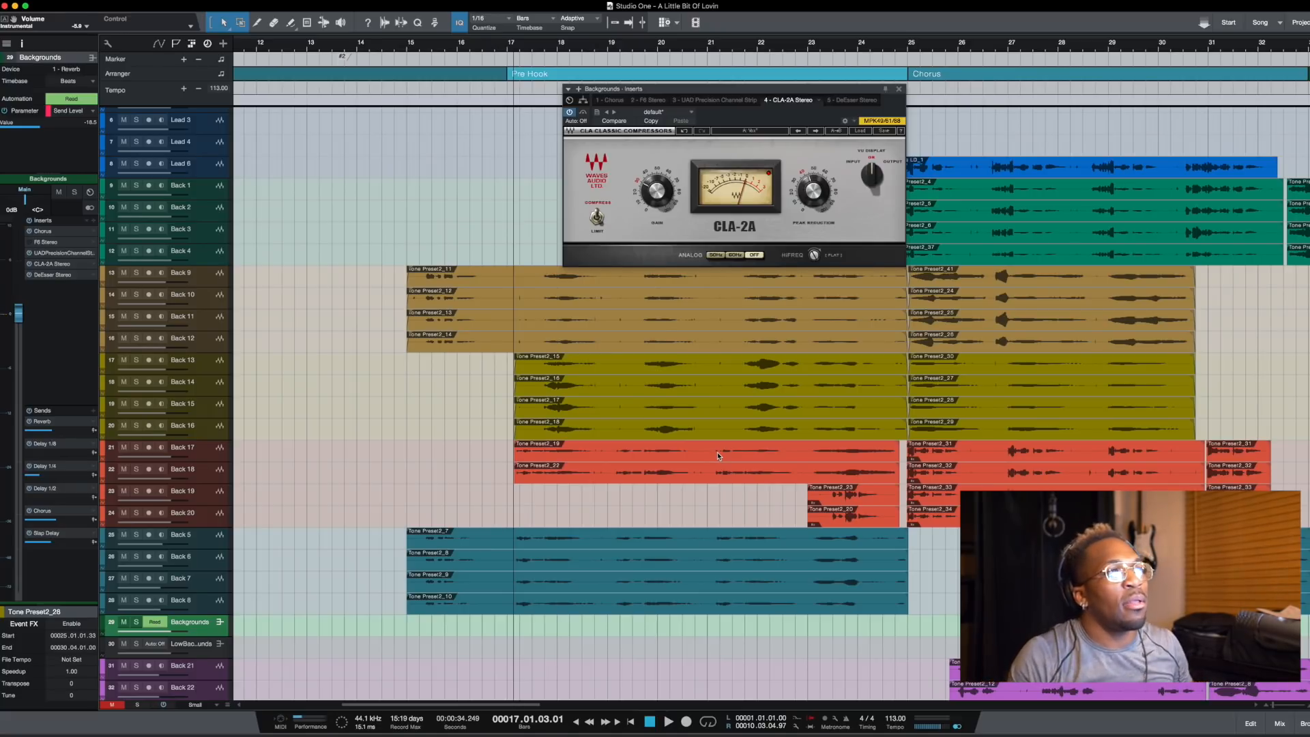
- Select the Chorus clips of Back 9 to Back 12 to bring up Back 9's CLA-2A Mono, and clear the clip selection
scroll(900, 295, right, 3)
scroll(833, 453, up, 4)
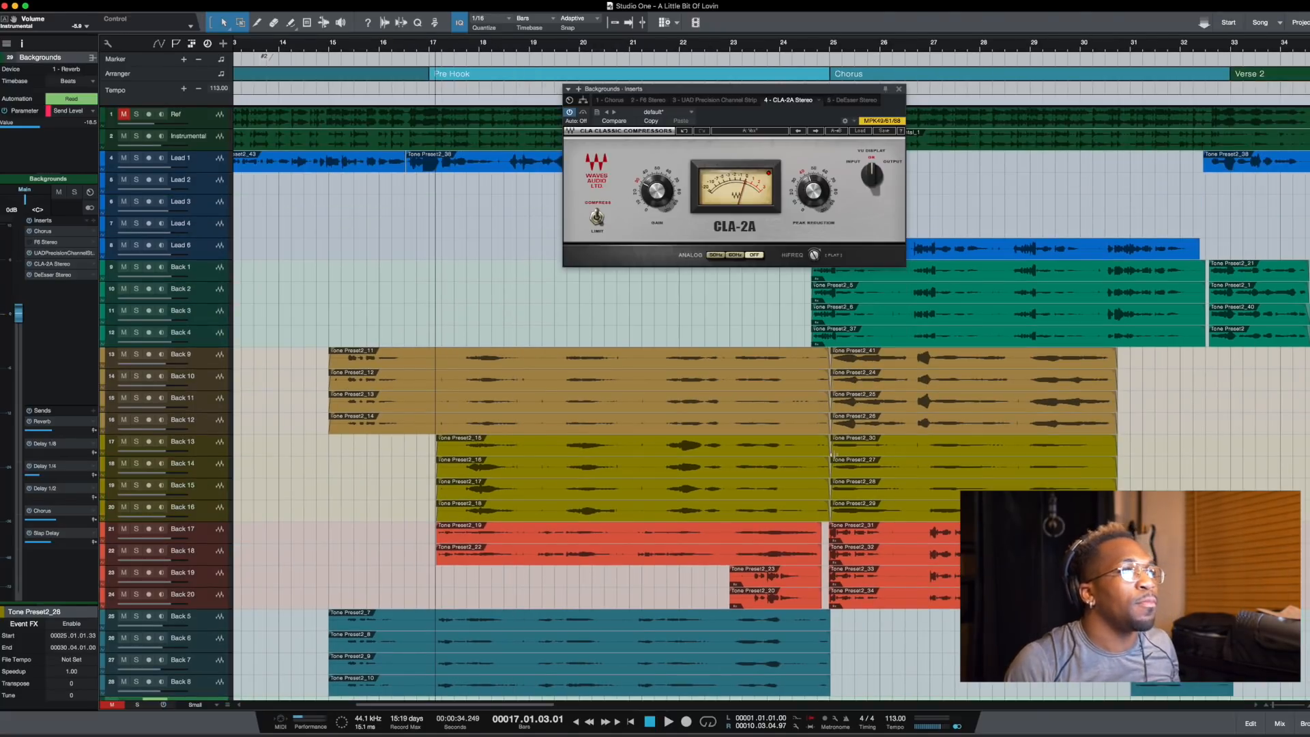
drag(1131, 346, 838, 423)
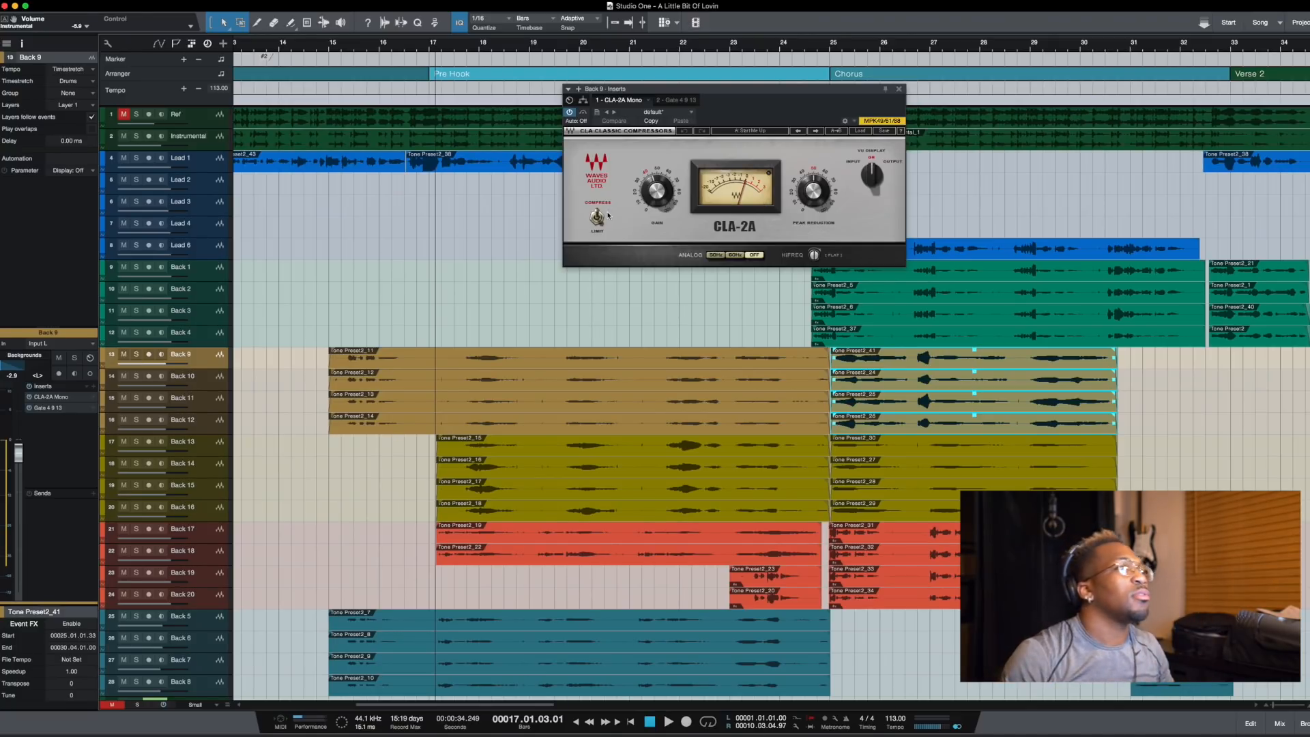
click(482, 306)
- Enlarge the arrangement's track height to Normal and place the playhead in bar 15
click(419, 335)
key(shift+e)
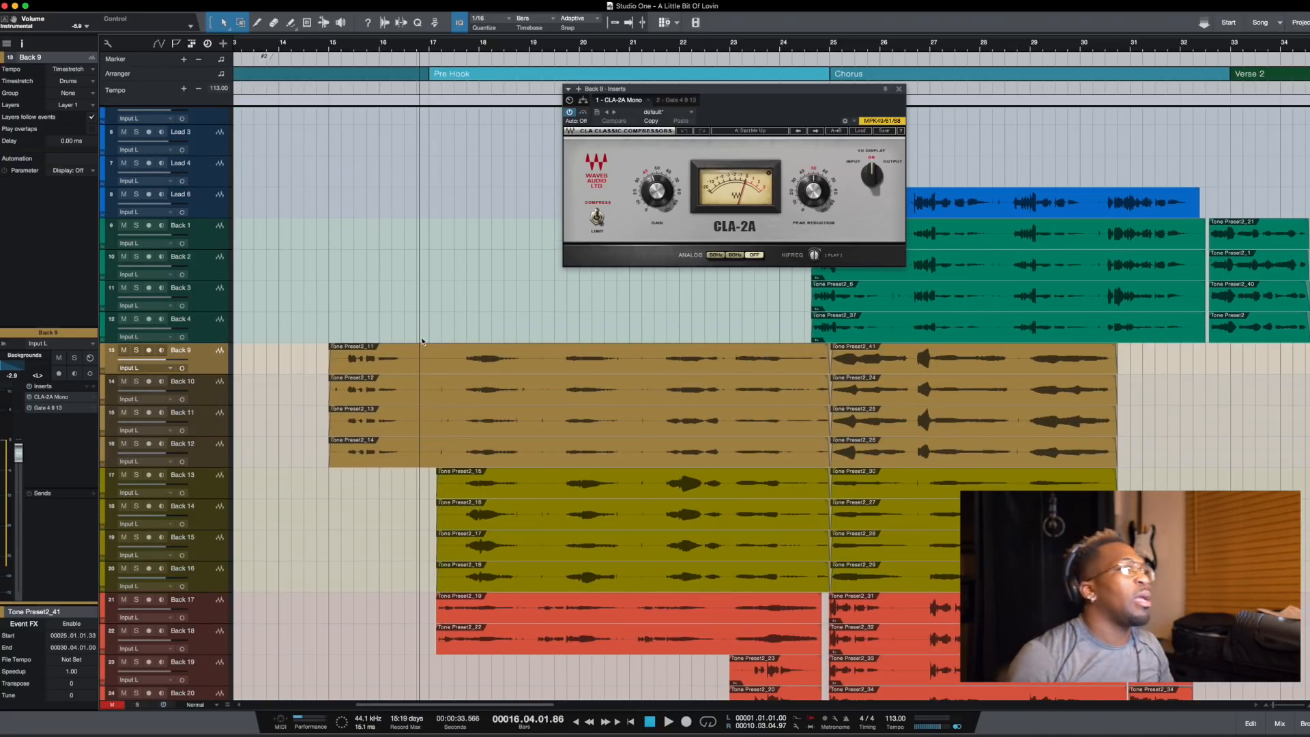
click(334, 481)
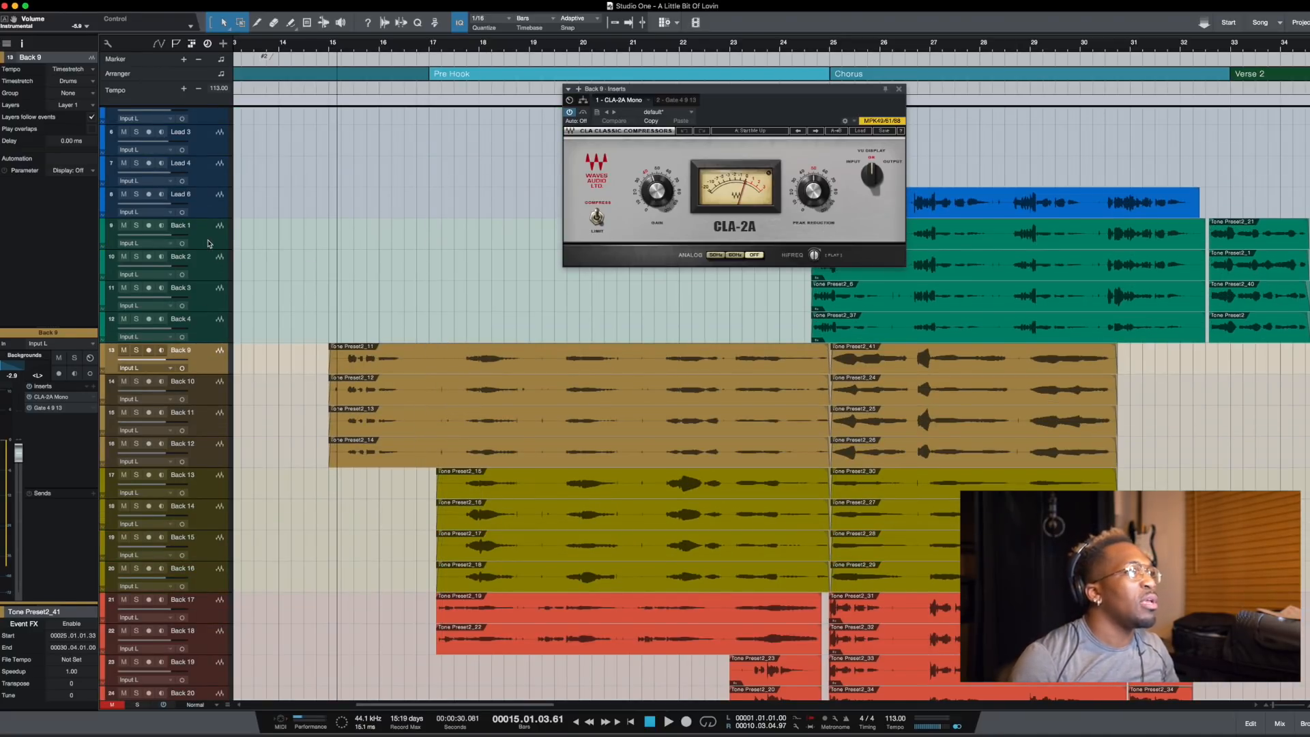
- Review the background track groups by selecting Back 1 to Back 4, Back 9 to Back 12 and Back 17, and look over the remaining tracks
click(208, 244)
shift+click(205, 333)
click(209, 368)
shift+click(211, 447)
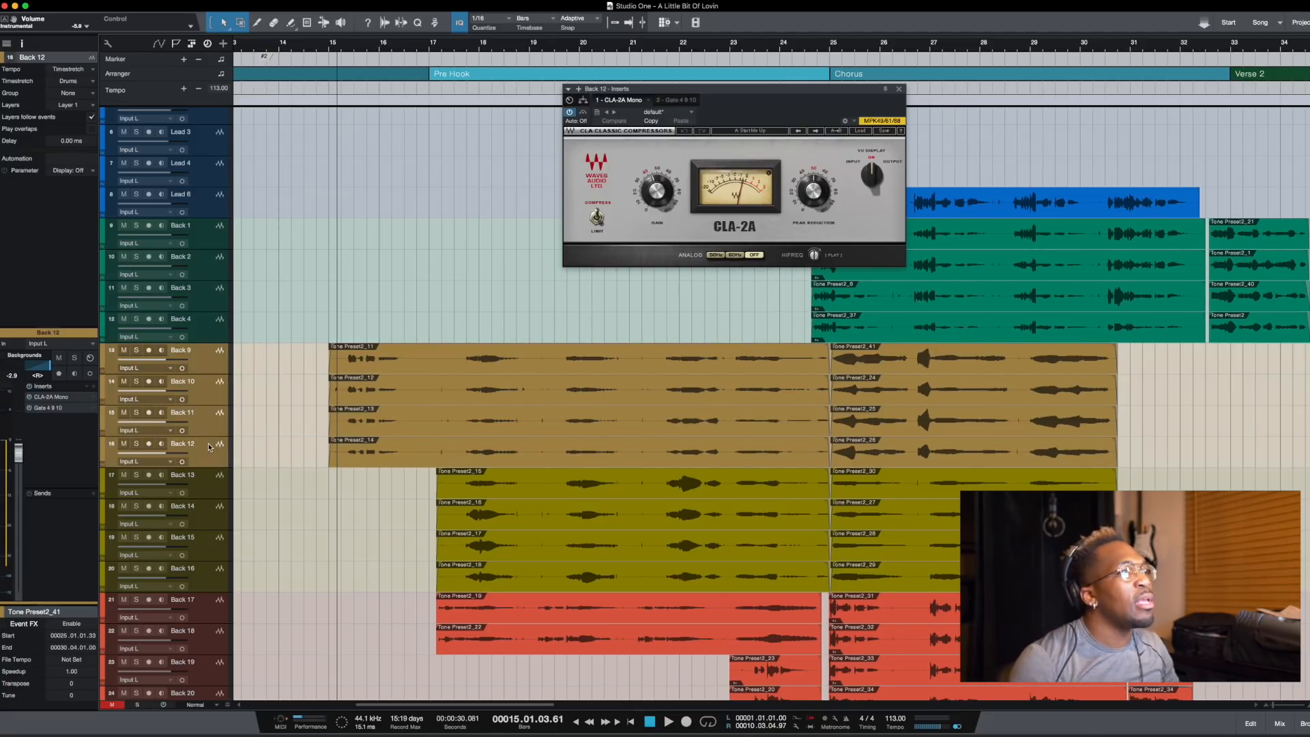
scroll(205, 607, down, 1)
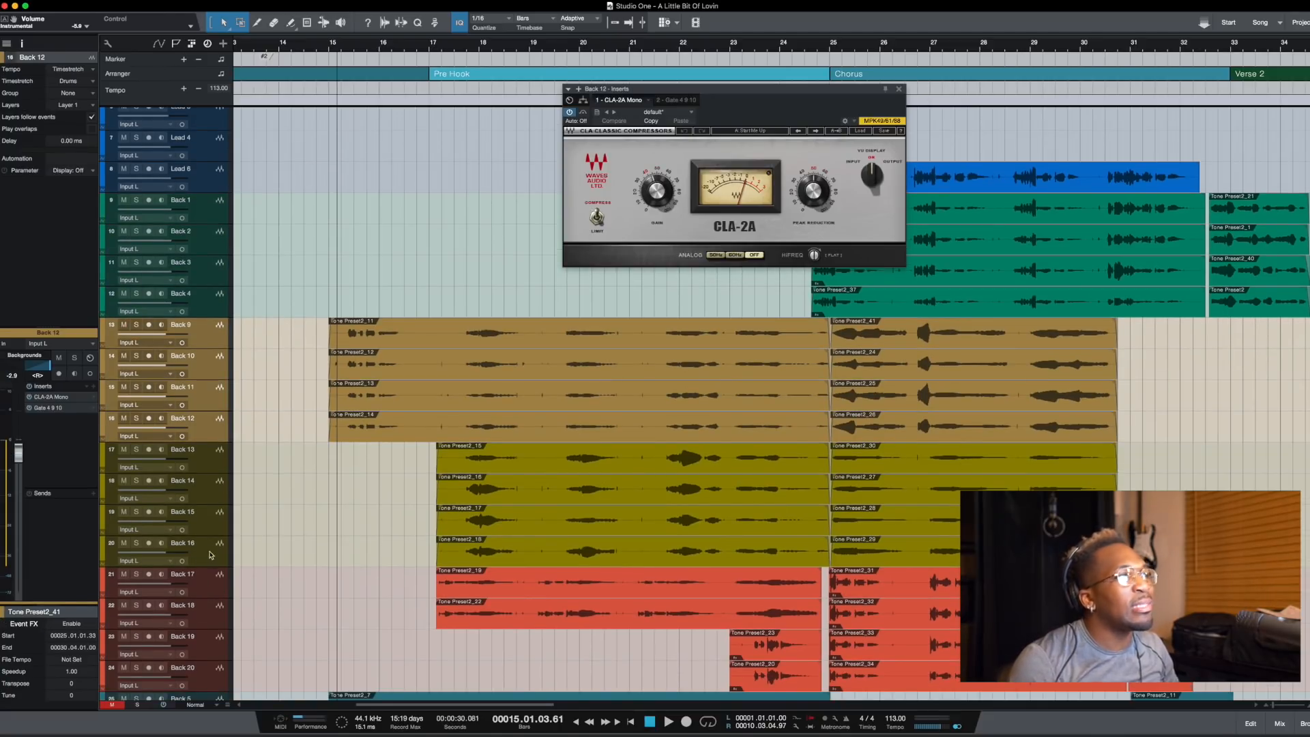
click(200, 587)
scroll(202, 588, down, 10)
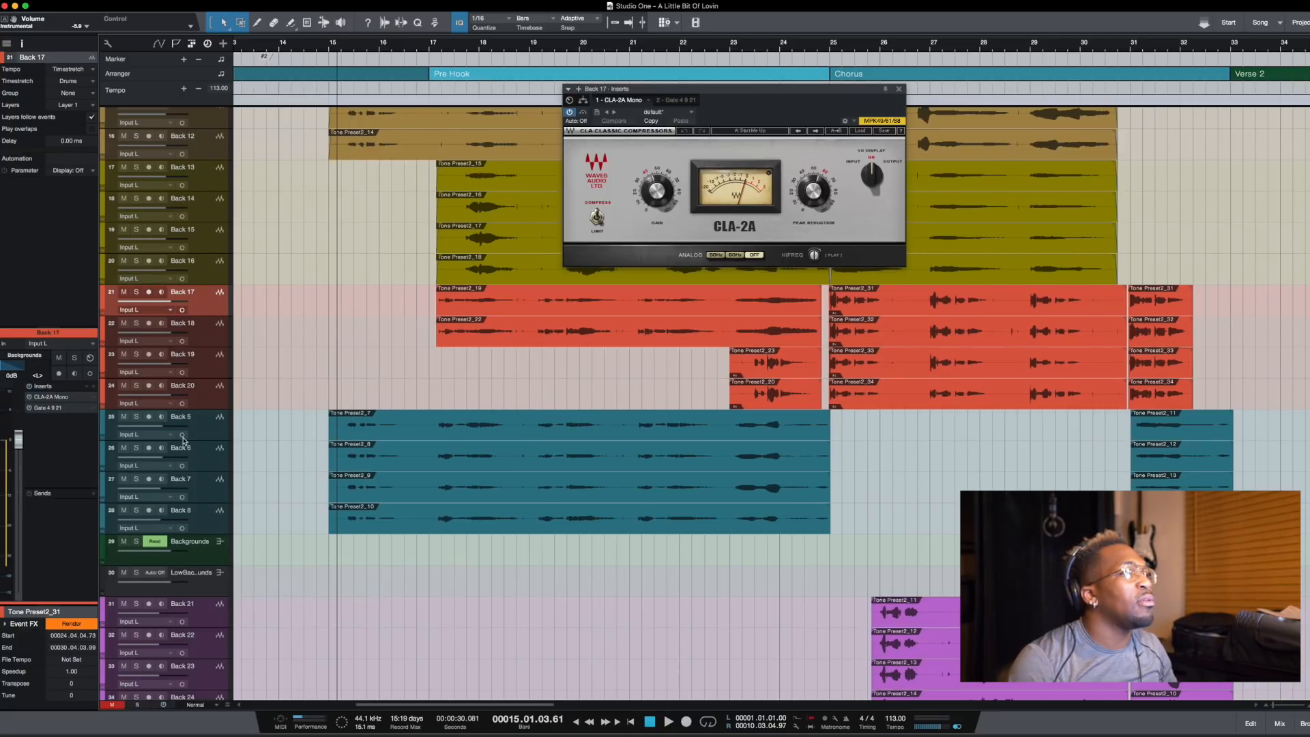
scroll(205, 482, up, 13)
scroll(317, 475, down, 6)
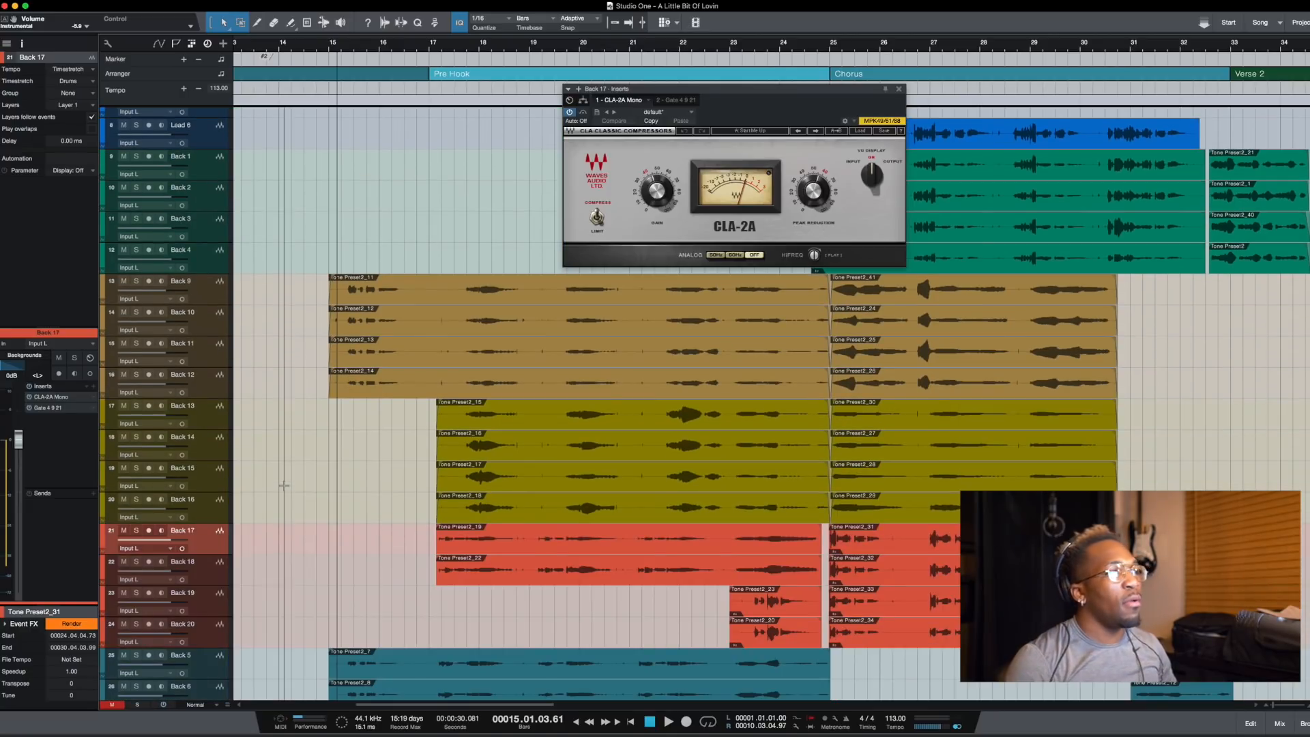
- Place the playhead at bar 15 and select Back 20 to inspect its CLA-2A Mono
click(330, 466)
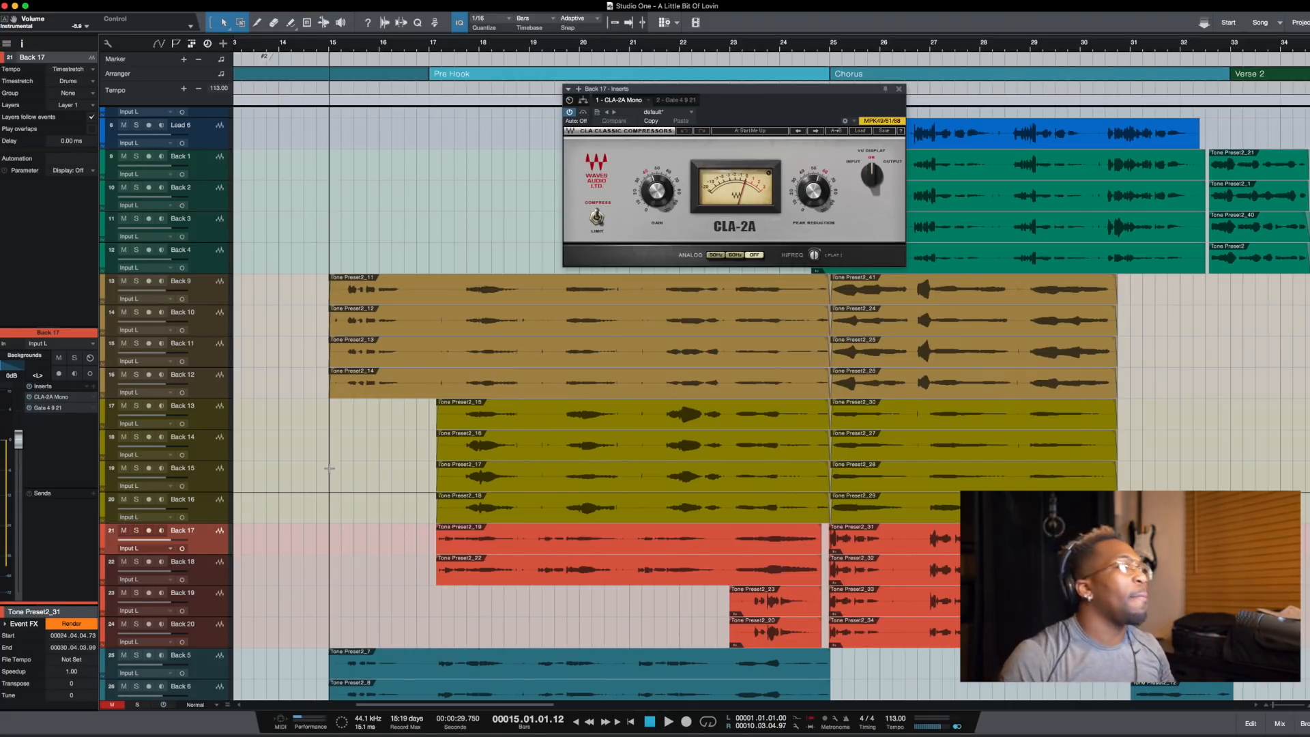
click(204, 633)
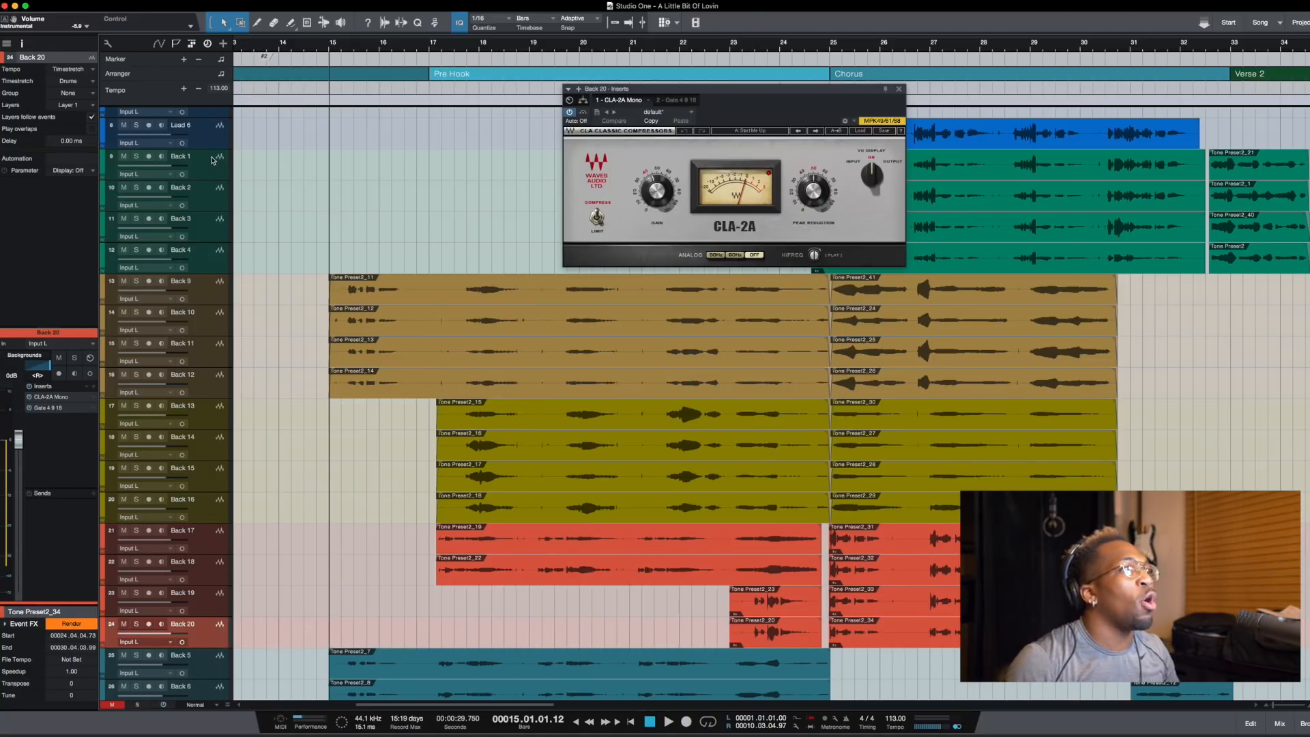
click(213, 165)
click(202, 636)
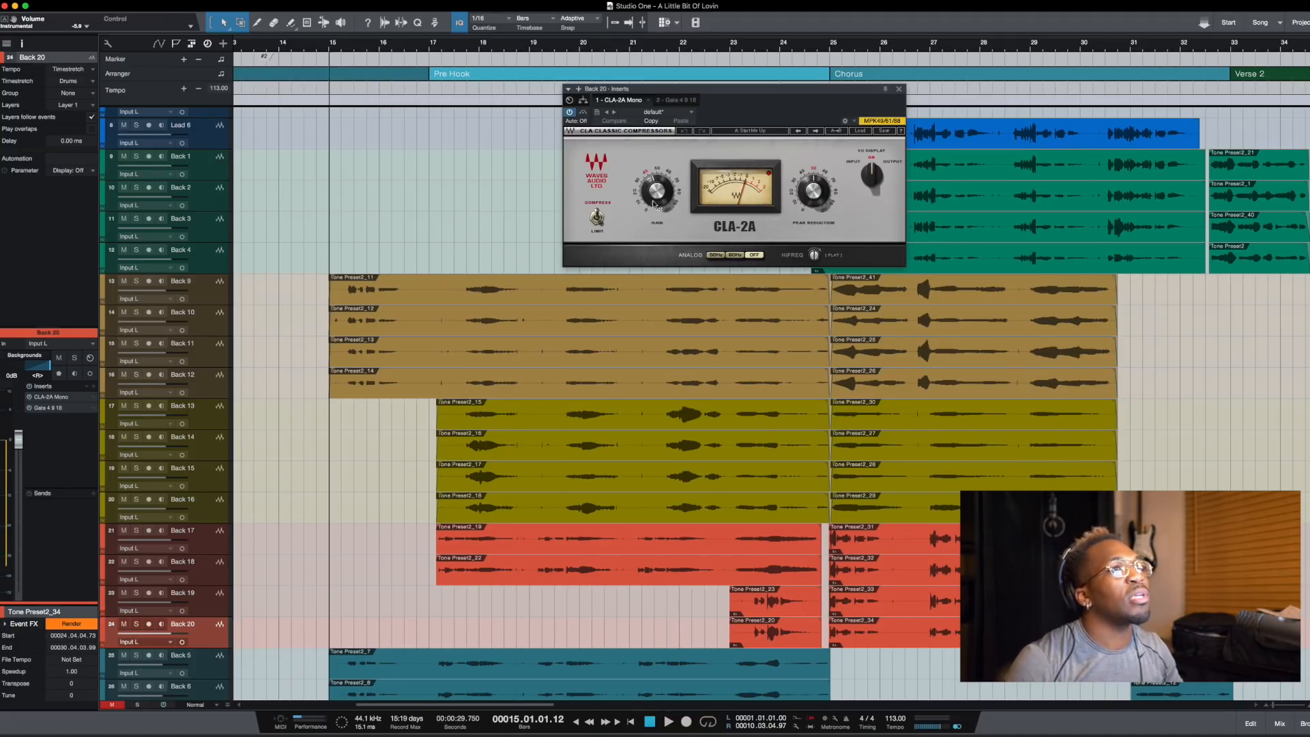
mouse_move(653, 200)
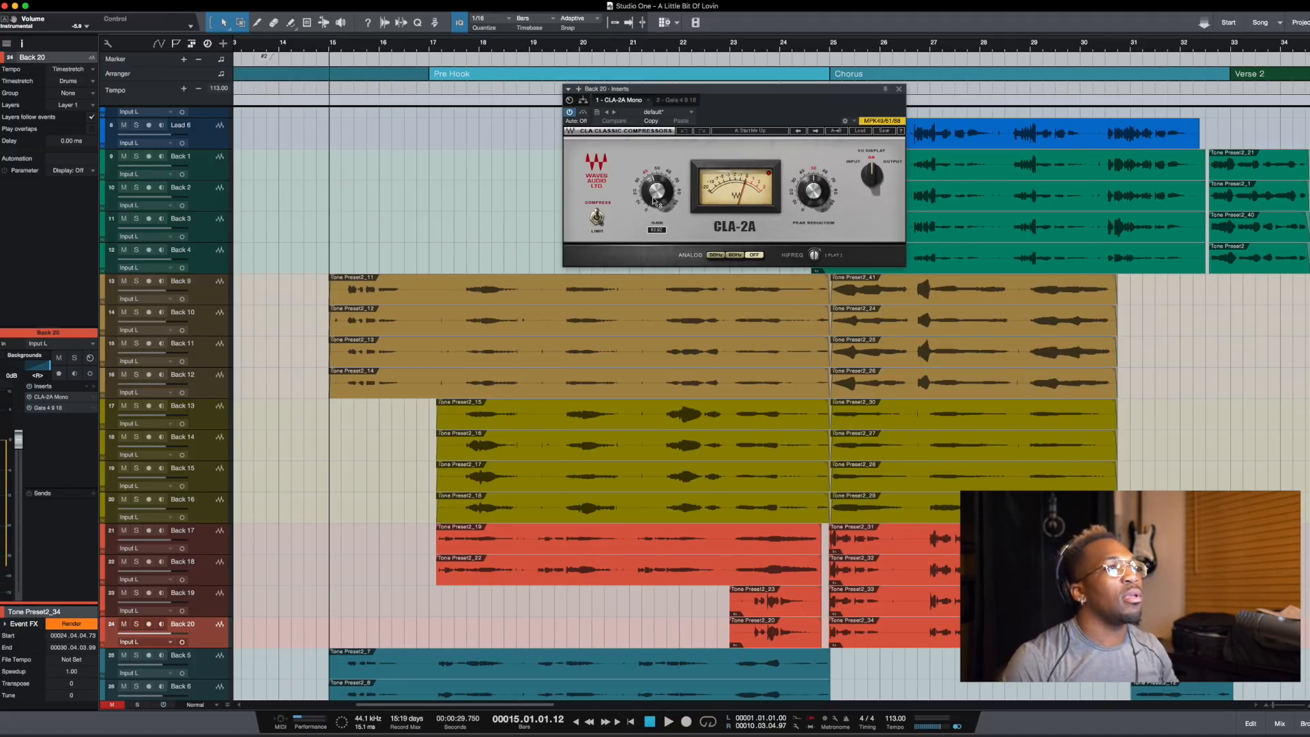
- Play from bar 15 and look over the layered background tracks at a compact track height as the Pre Hook plays
key(space)
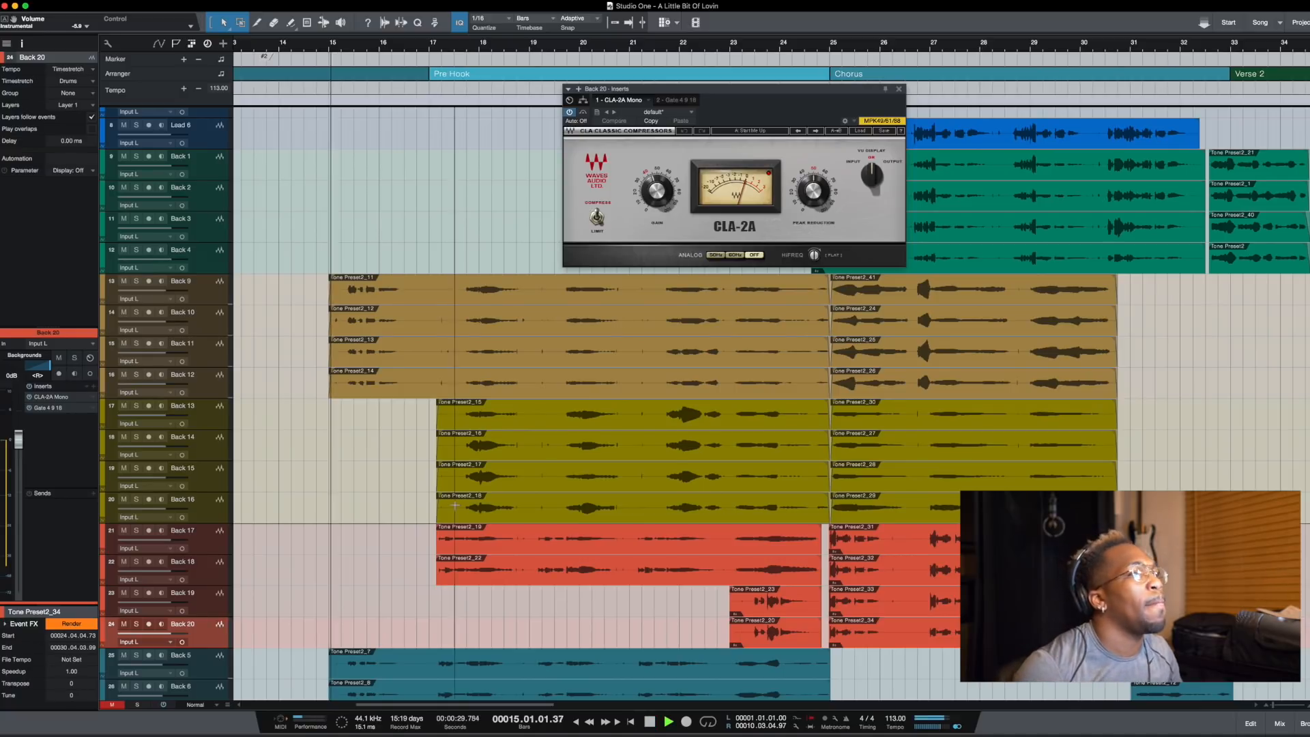
key(w)
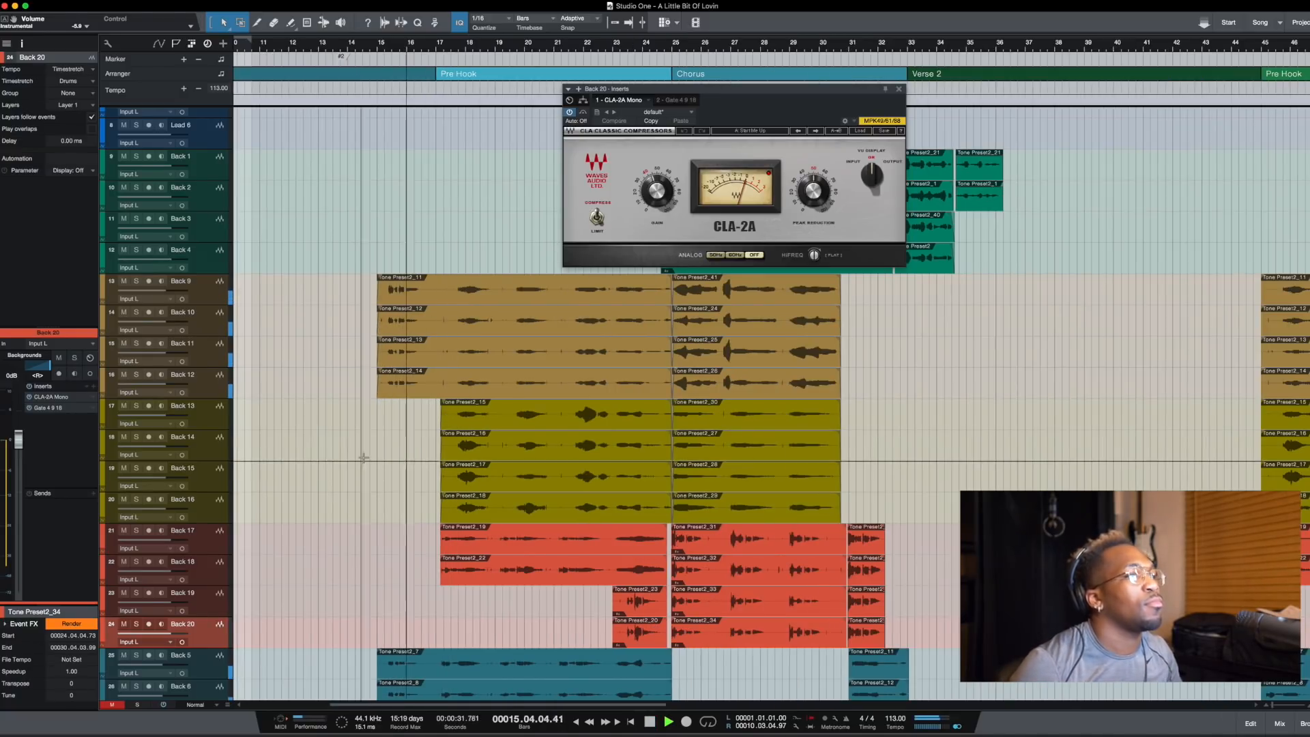
key(shift+w)
key(shift+w)
key(shift+w)
key(shift+e)
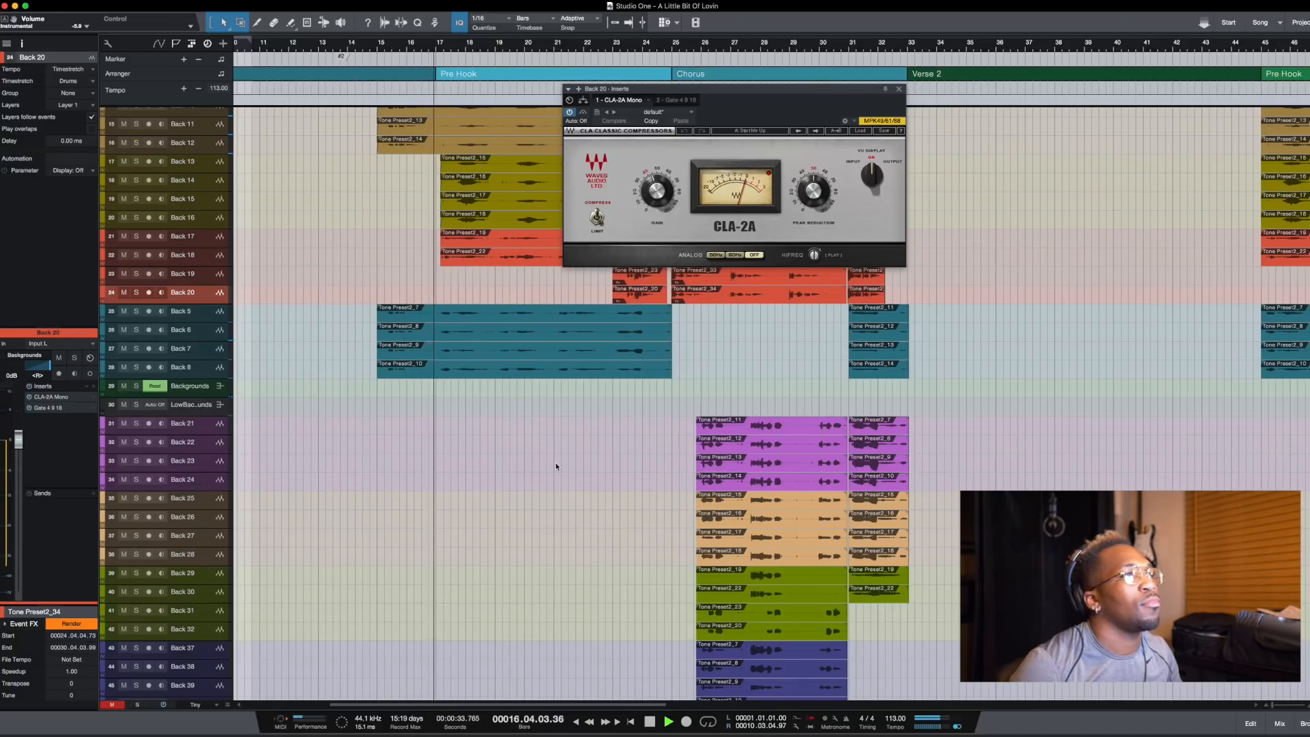
scroll(559, 468, right, 3)
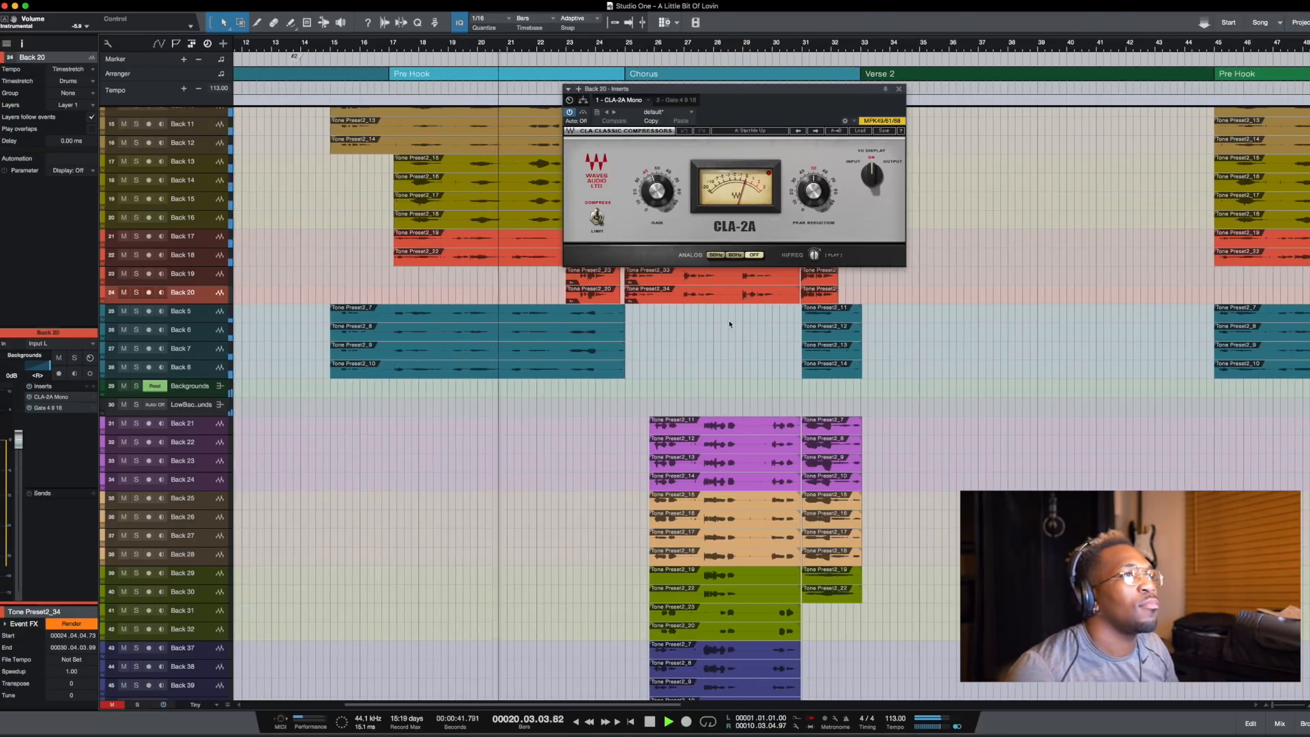
scroll(723, 338, right, 3)
scroll(675, 348, up, 8)
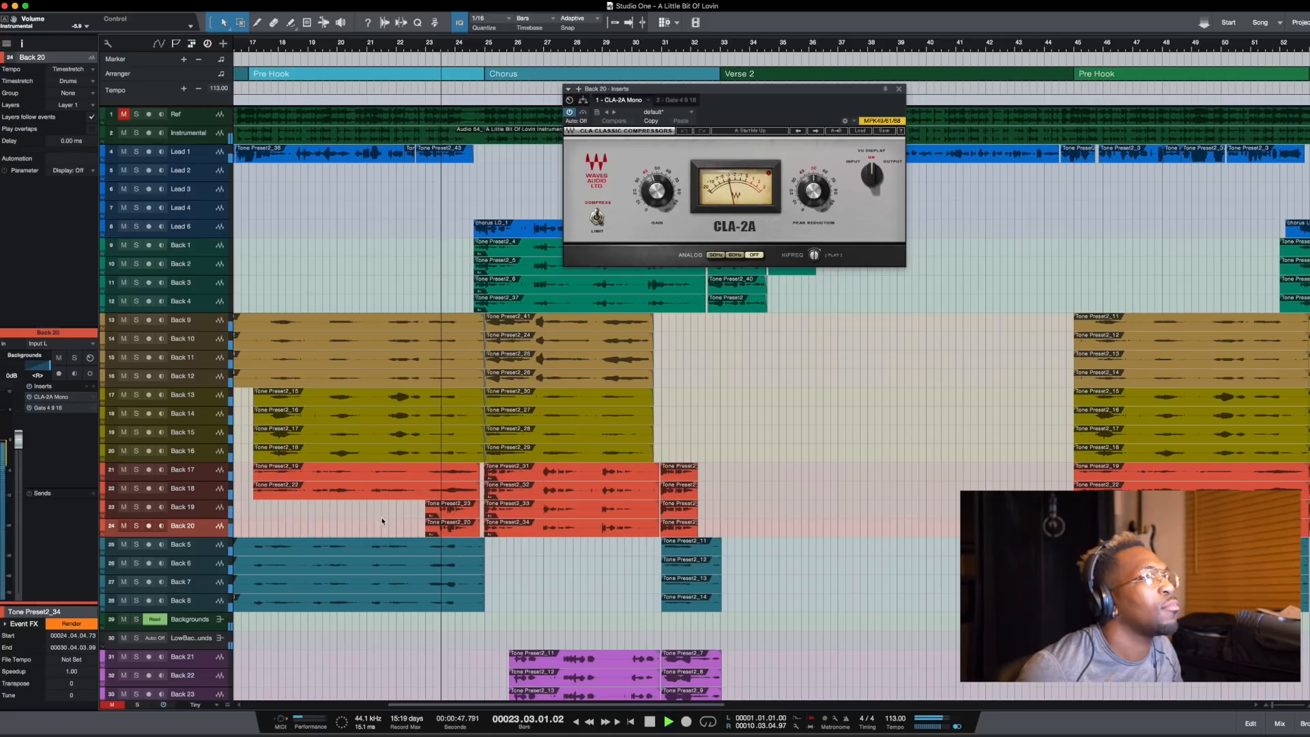
scroll(383, 521, up, 2)
scroll(383, 521, up, 3)
- Replay the background vocals from bar 21 of the Pre Hook
click(355, 513)
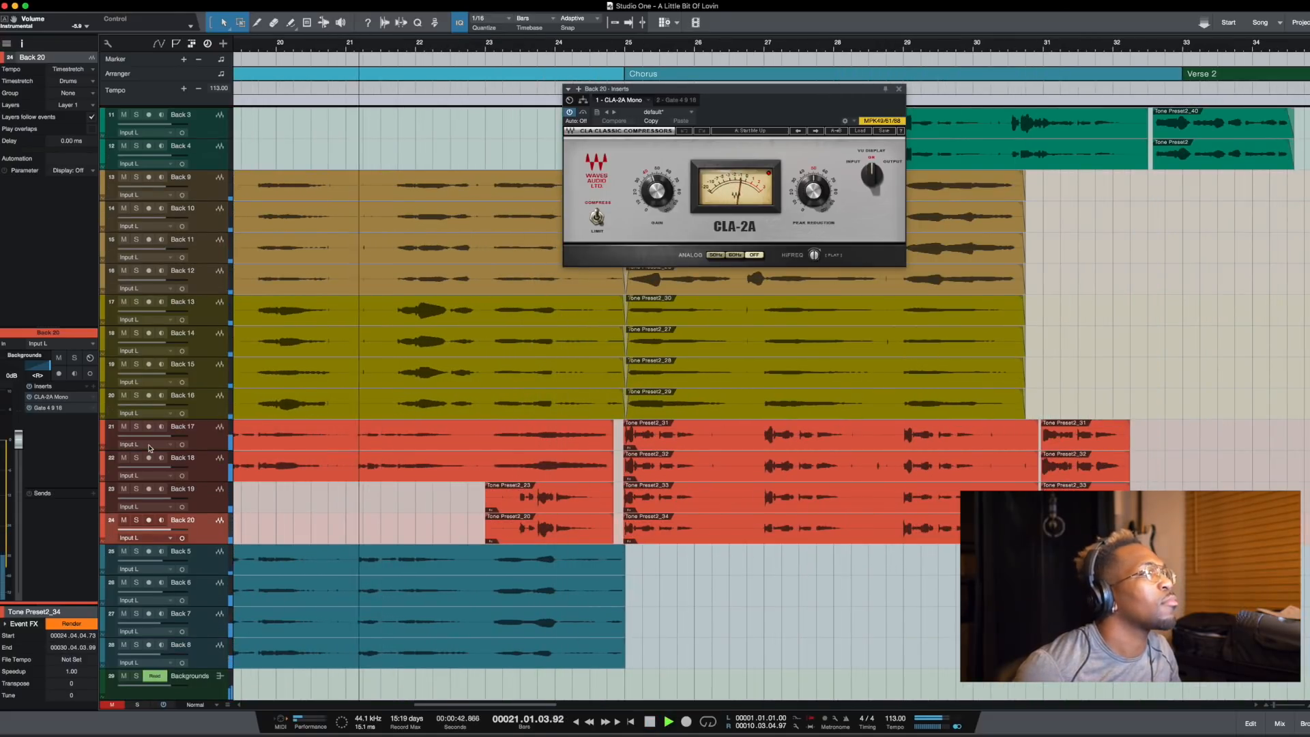
scroll(348, 486, right, 1)
key(space)
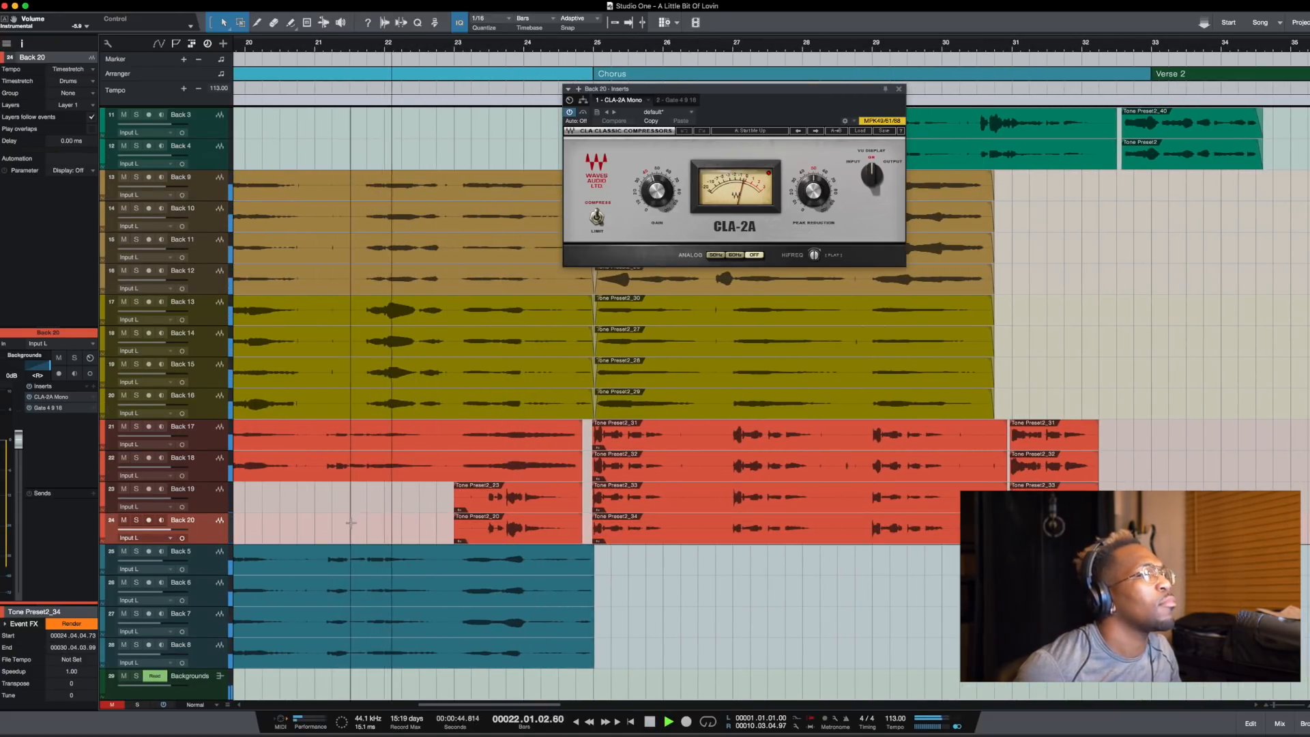
key(space)
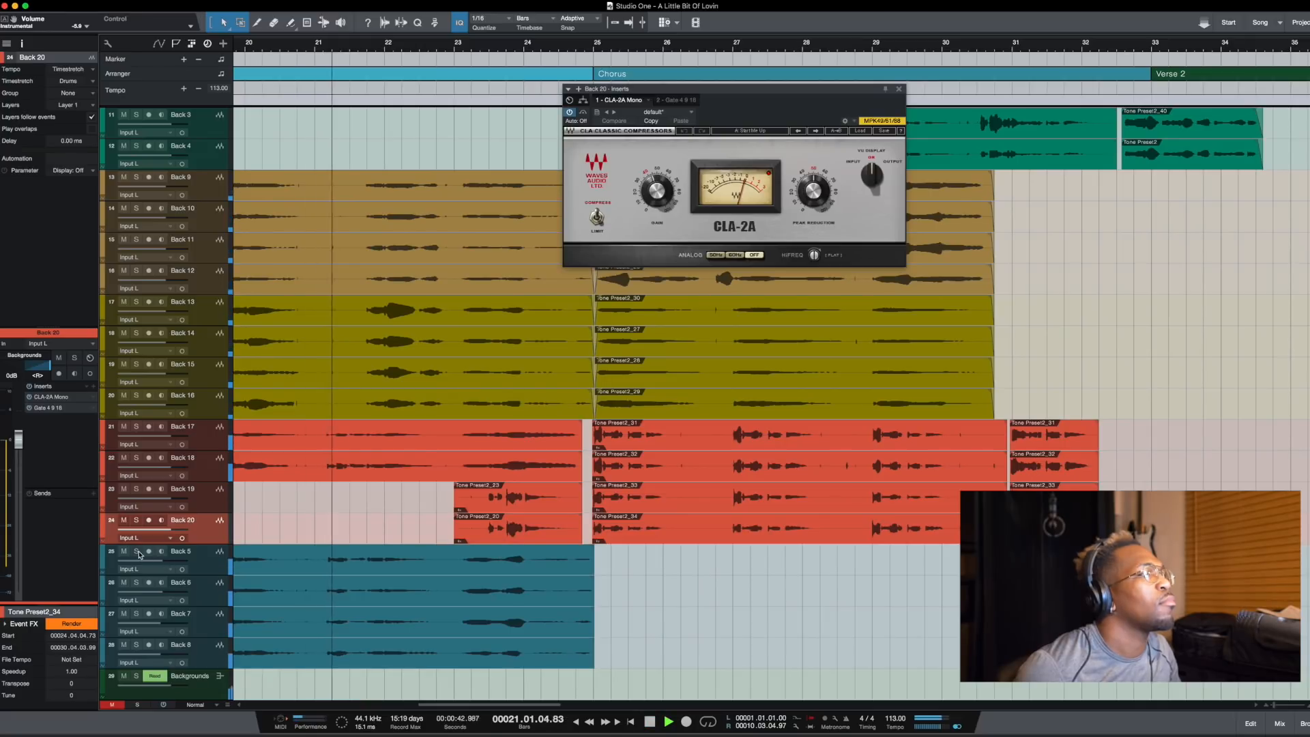
- Solo Back 5 to Back 8 to audition them near the end of the Pre Hook, and clear all the solos
drag(136, 551, 136, 644)
scroll(514, 546, down, 3)
scroll(514, 543, left, 5)
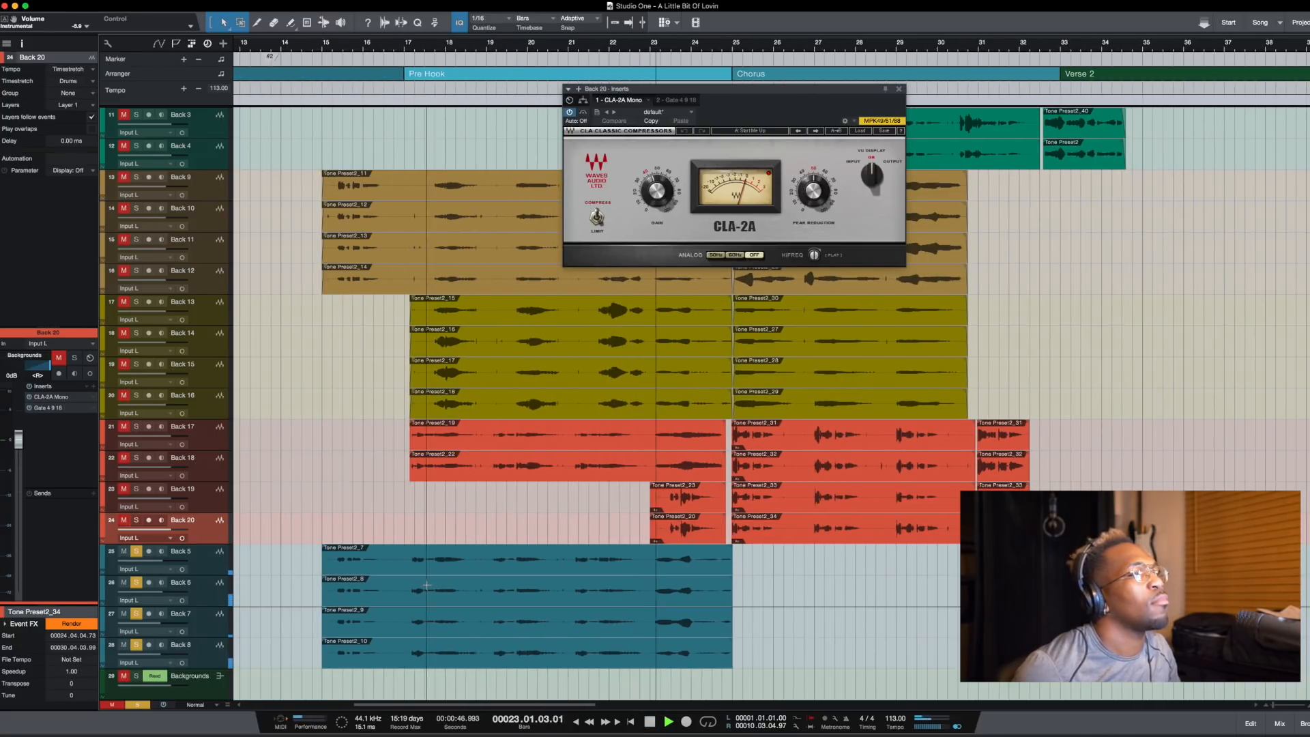
click(138, 645)
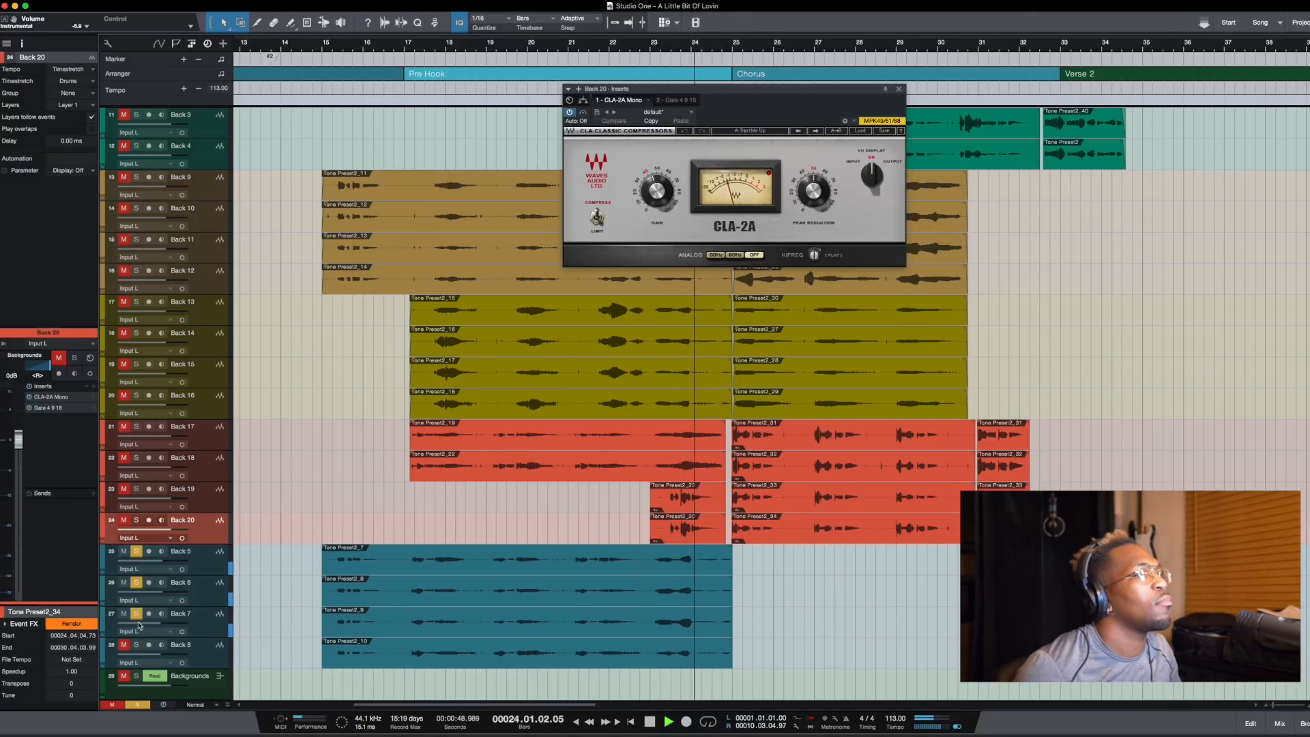
key(space)
click(137, 704)
- Play from bar 17 and examine the F6 Stereo and CLA-2A Stereo on the Low Backgrounds bus, closing the plug-in window
key(space)
key(space)
click(416, 533)
key(space)
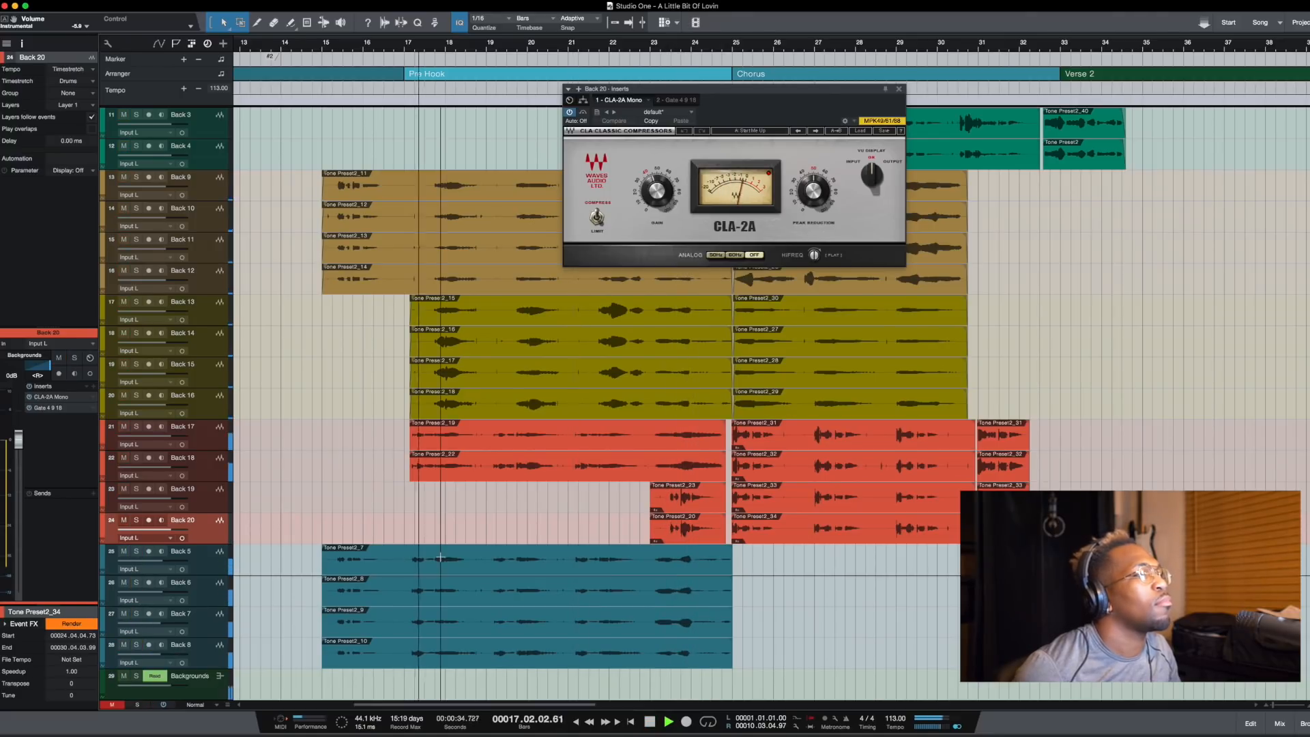
scroll(307, 546, down, 4)
click(198, 542)
click(202, 572)
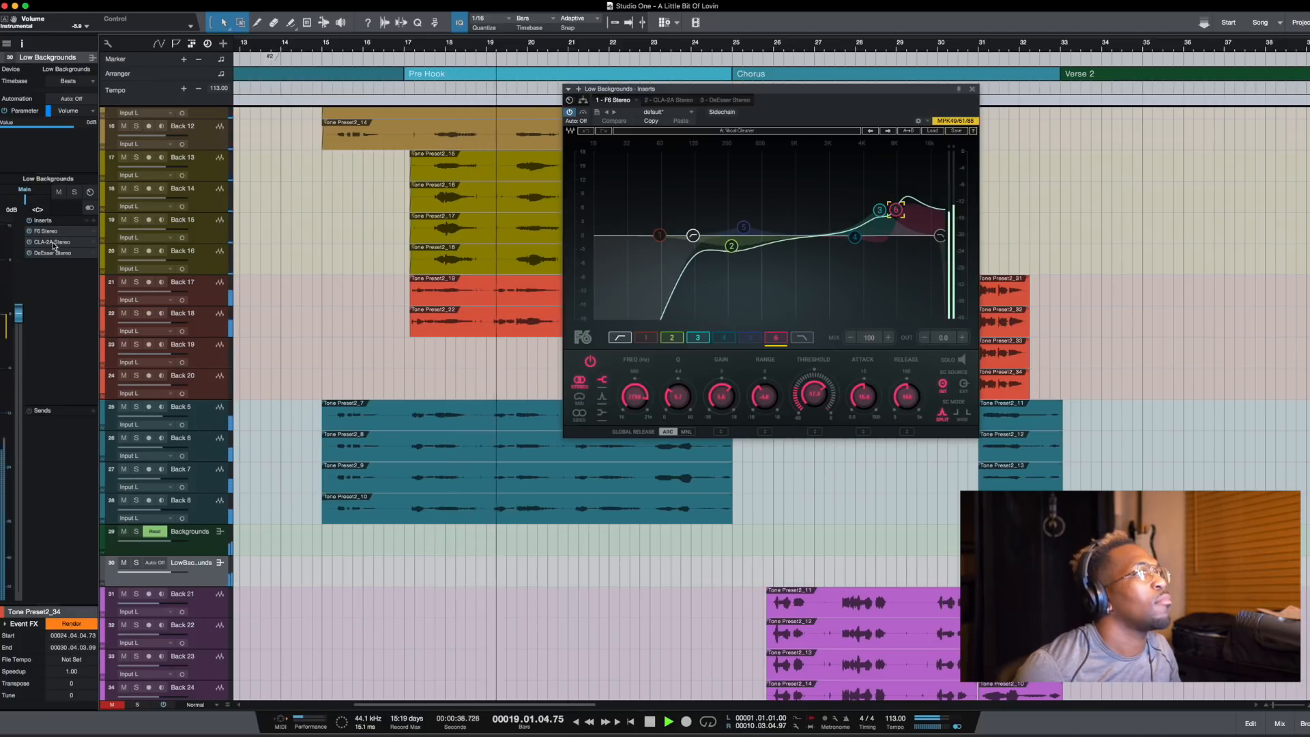
click(55, 243)
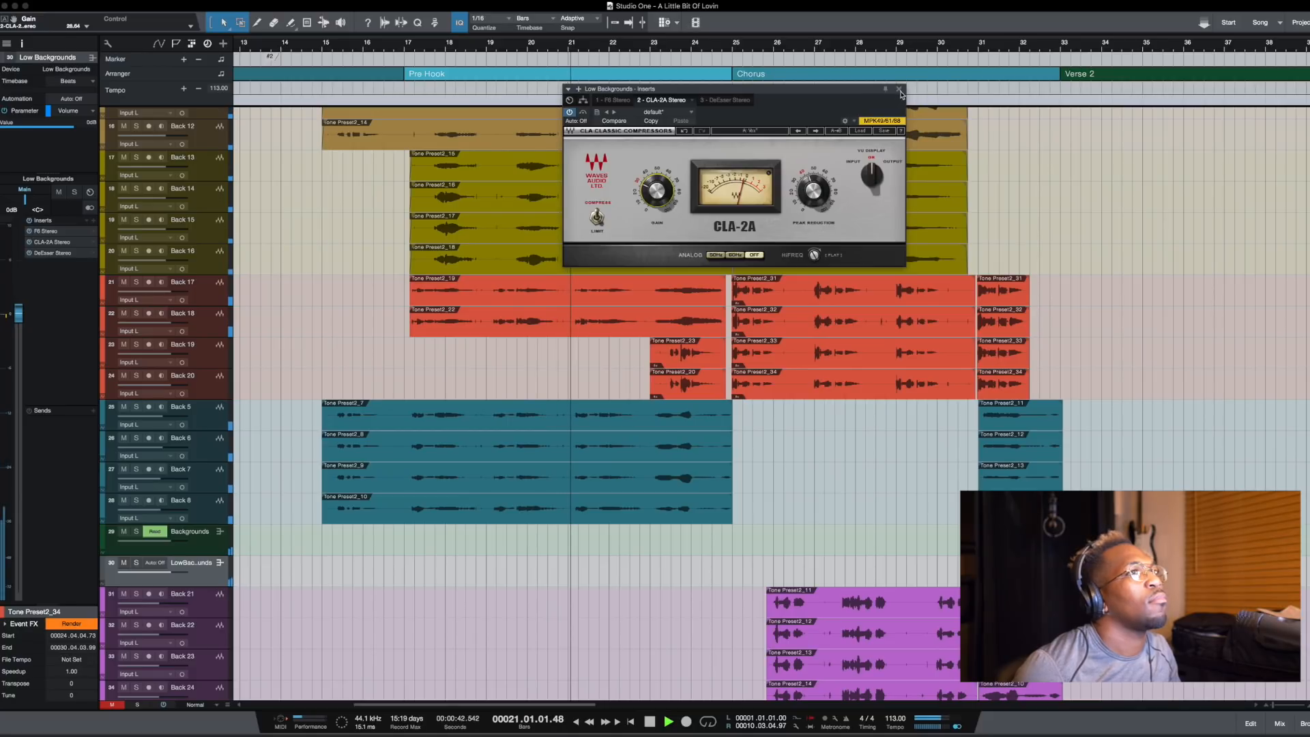
click(898, 89)
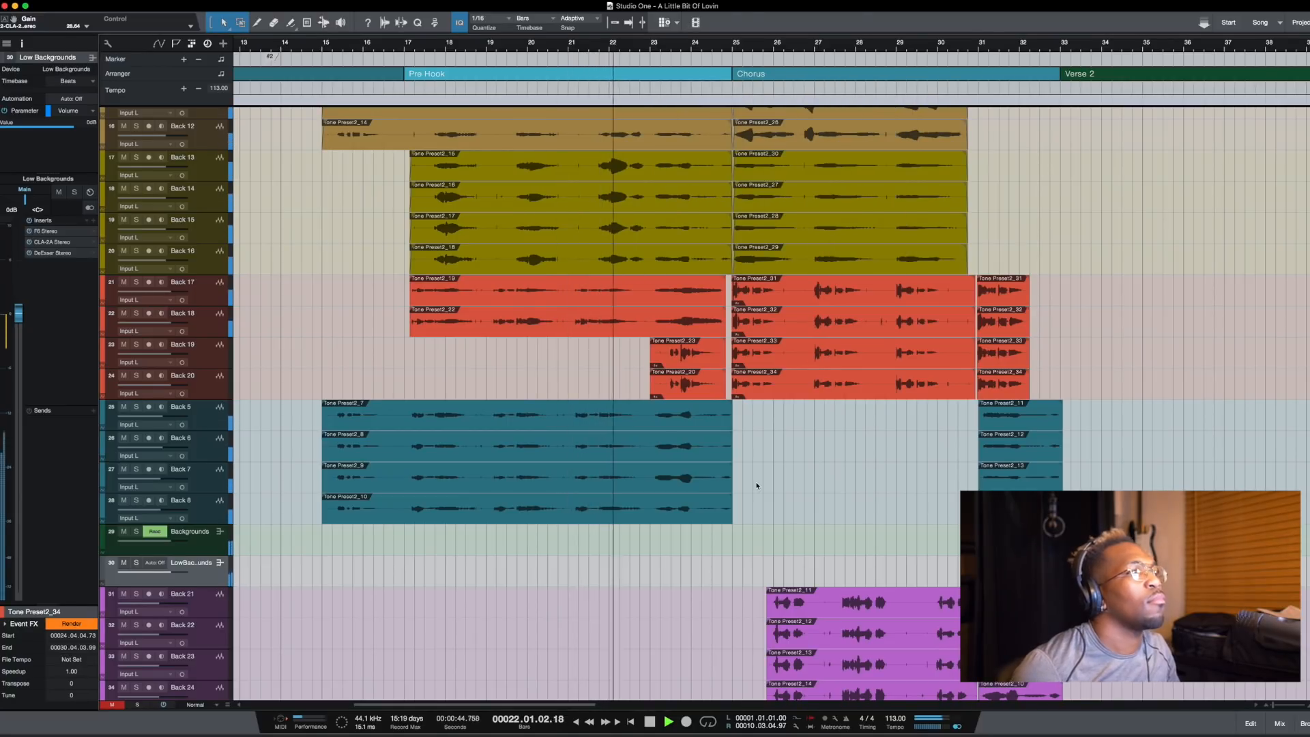
- Stop playback, reduce the track height to Tiny and select the Backgrounds bus to show its inserts and sends
key(space)
key(shift+w)
key(shift+w)
key(shift+w)
scroll(747, 477, up, 3)
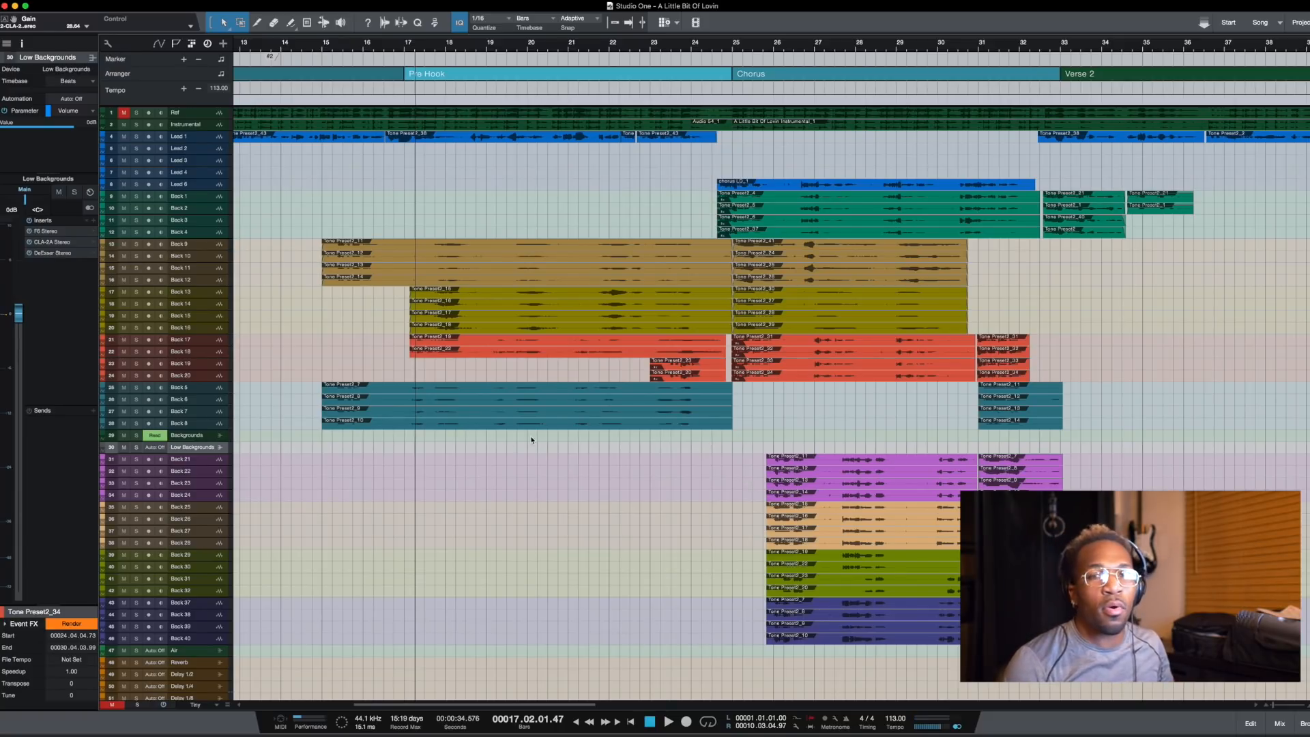
click(200, 438)
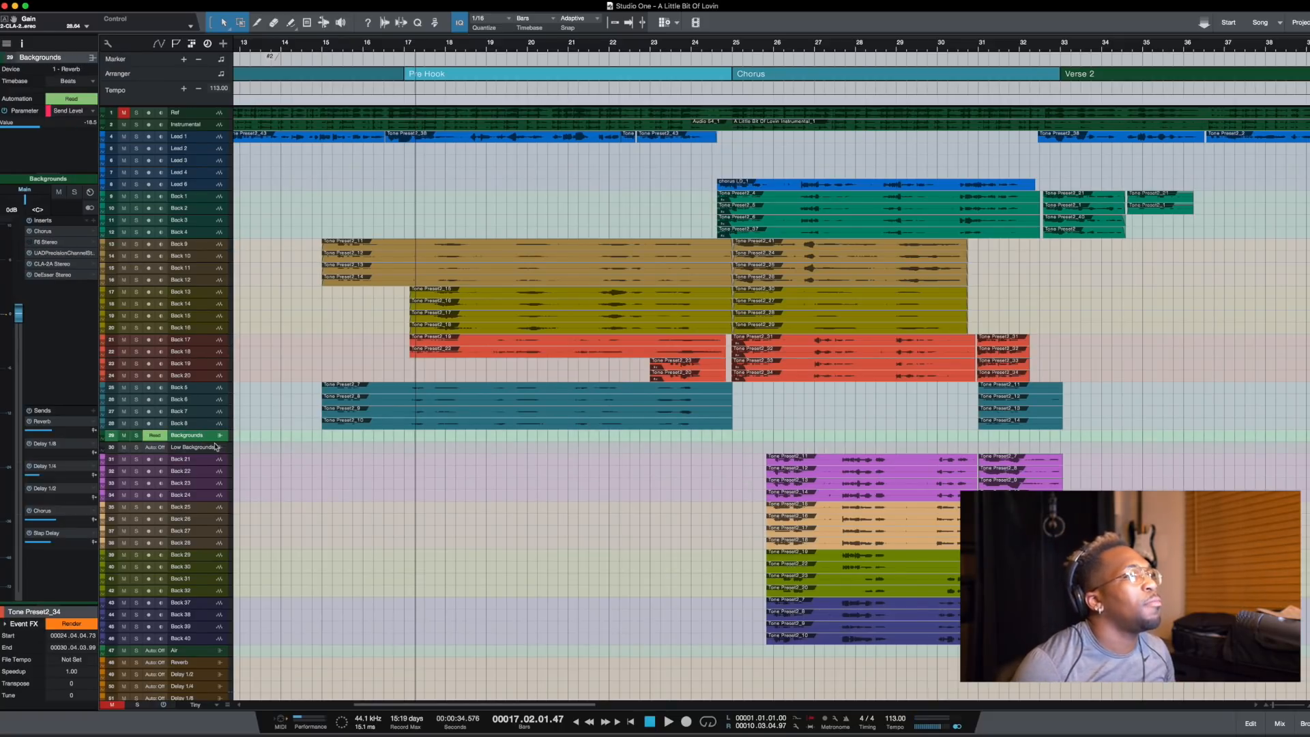
- Enlarge the track height to Normal and select Lead 1 to show its inserts and effect sends
key(shift+e)
key(shift+e)
key(shift+e)
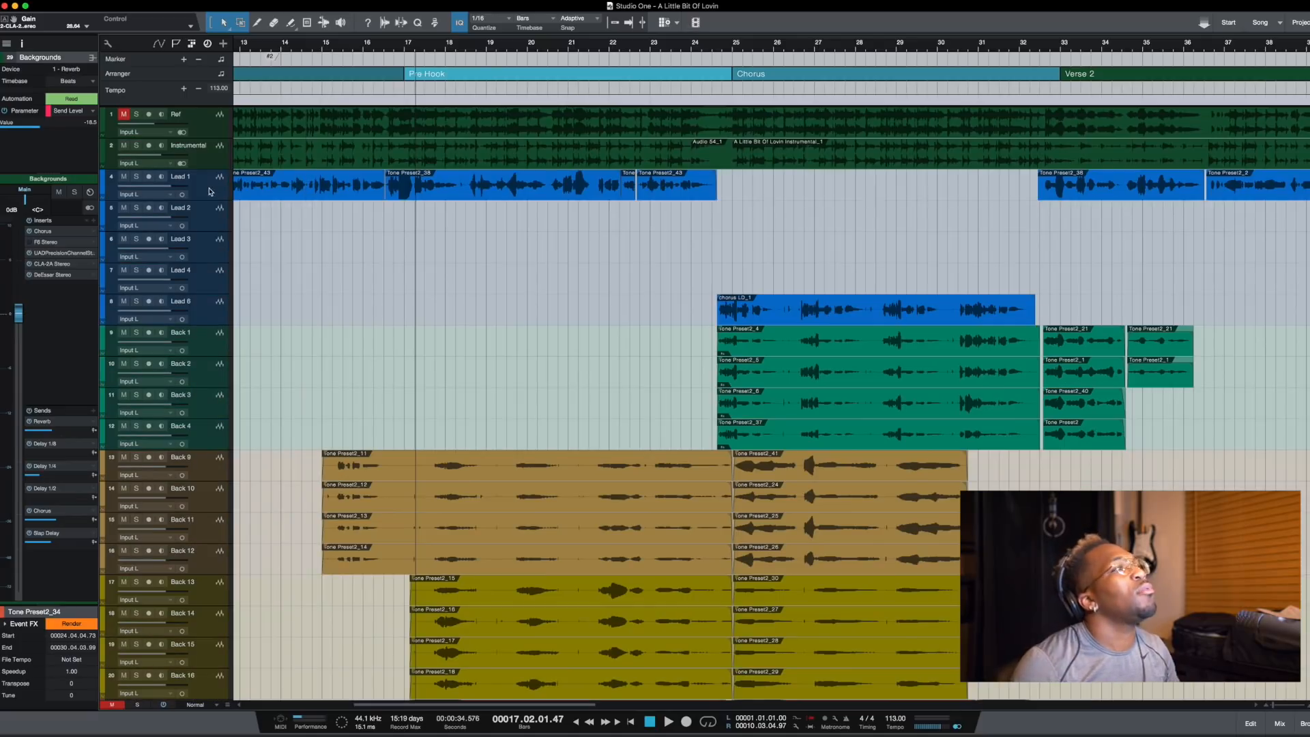
click(209, 192)
scroll(283, 371, down, 15)
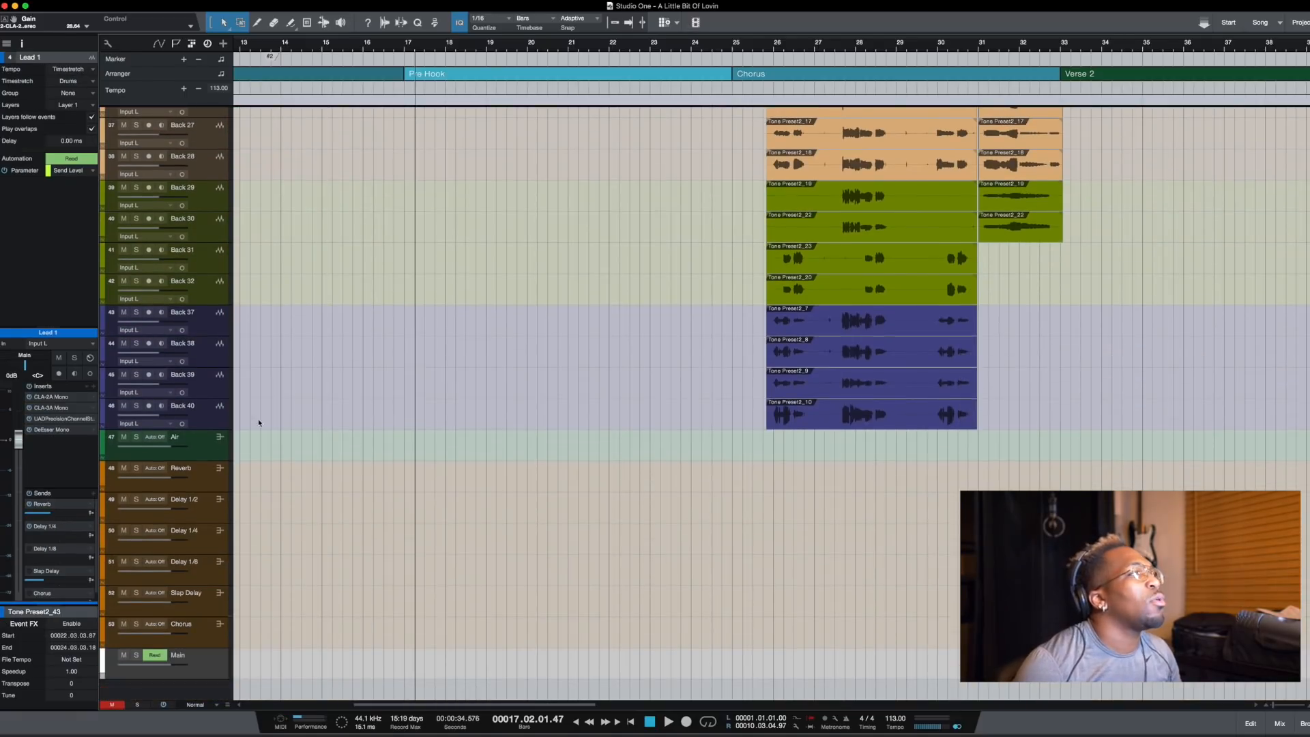
- Open the H-Reverb Stereo on the Reverb bus and browse its factory presets without loading one
click(207, 486)
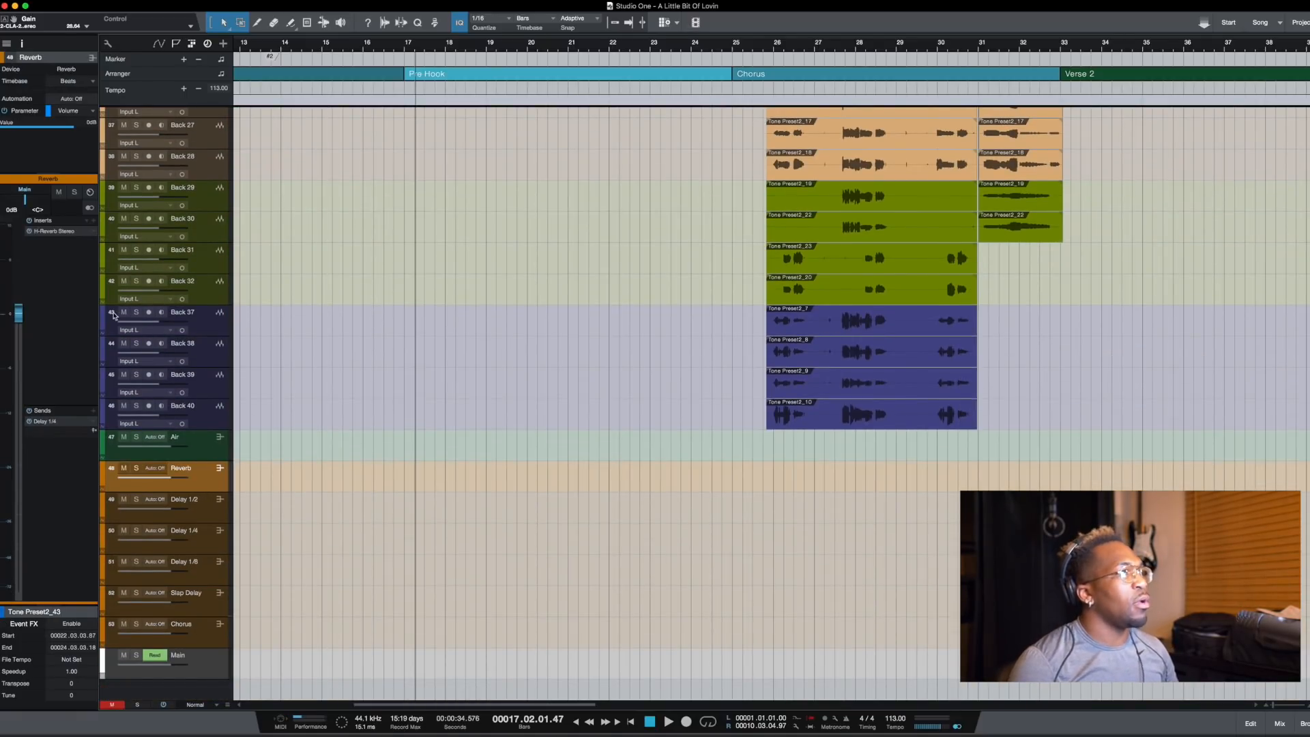
click(54, 232)
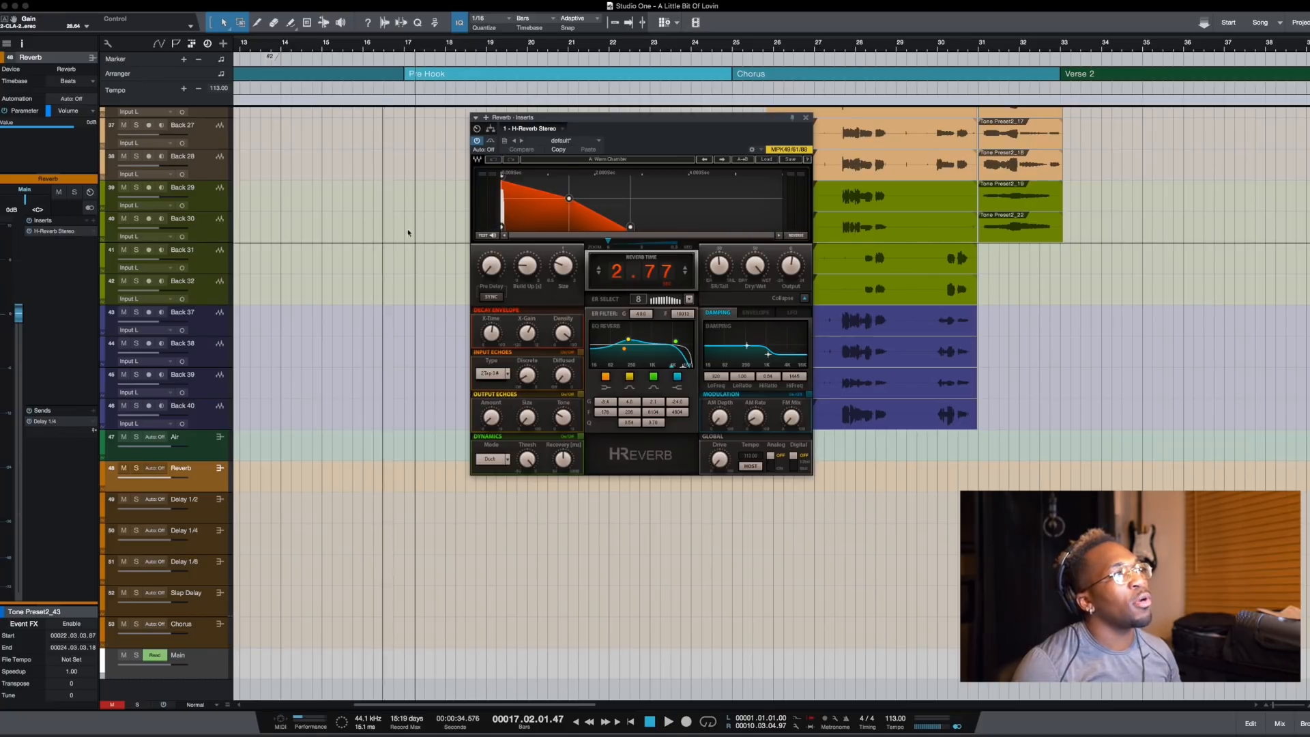
click(773, 162)
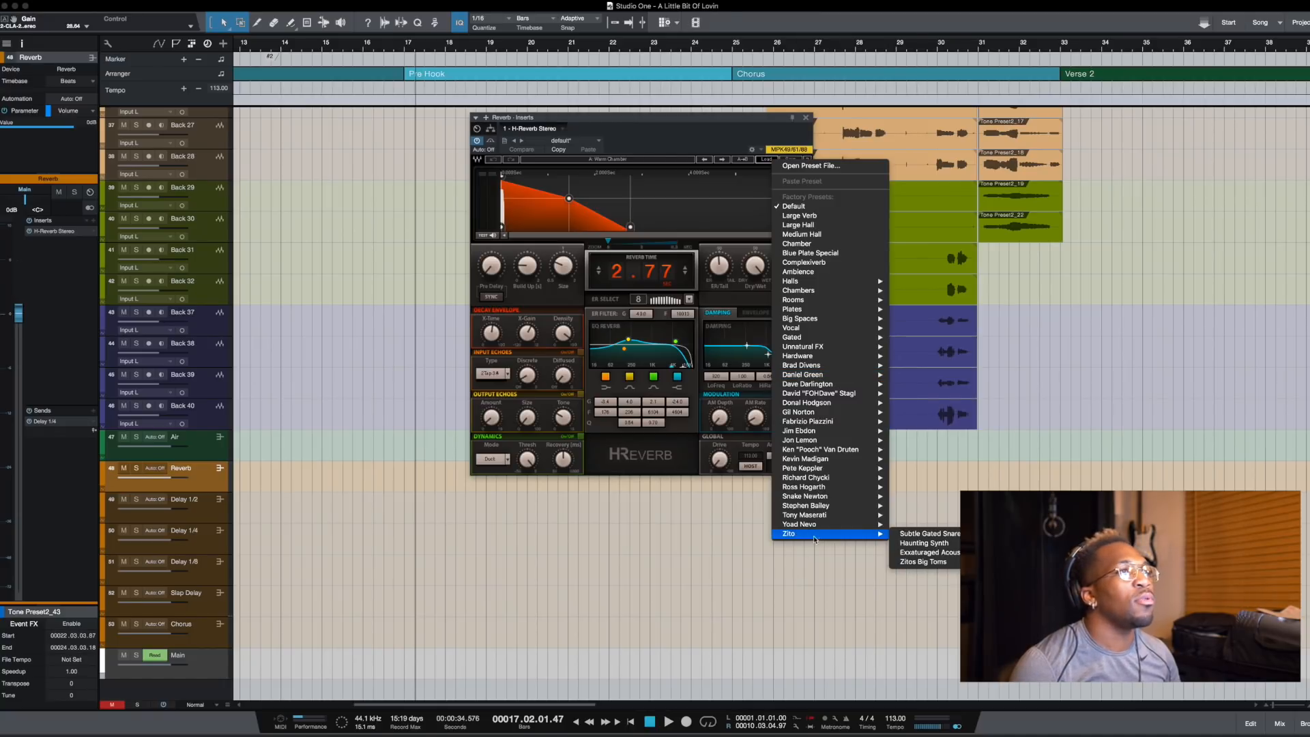
mouse_move(822, 293)
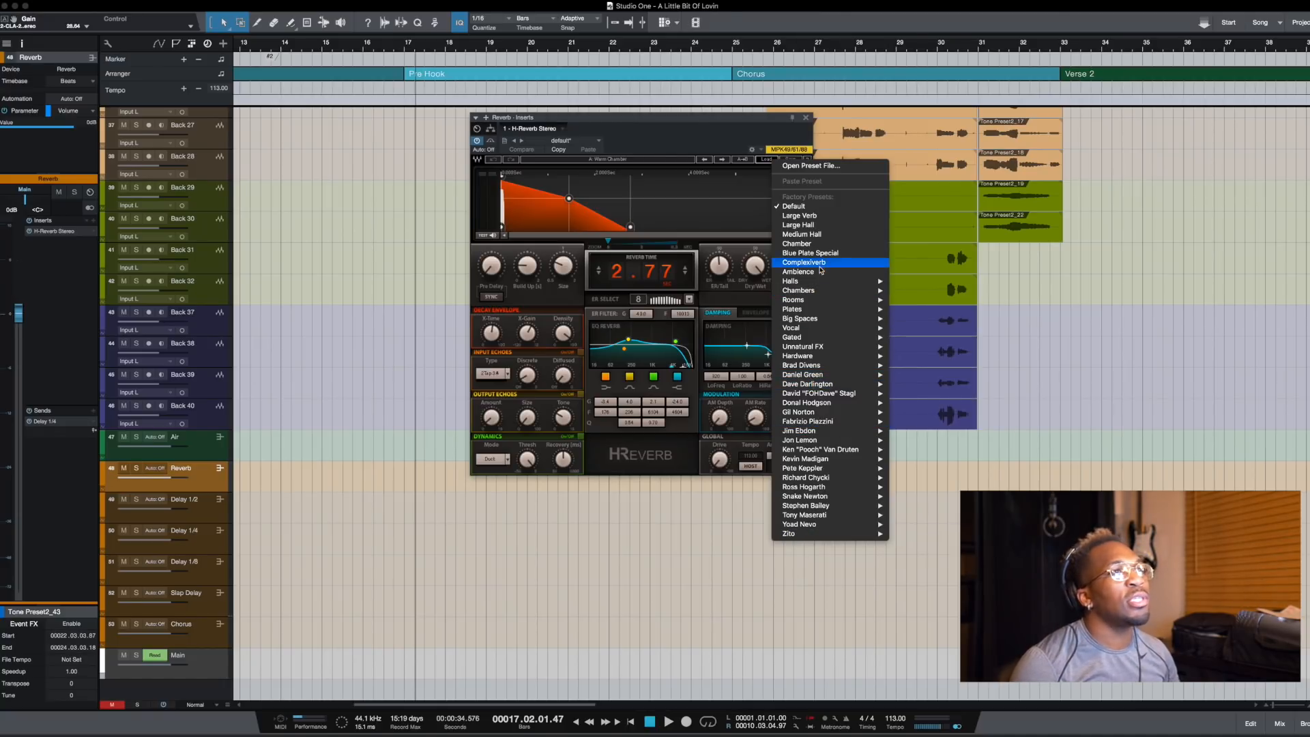
click(651, 139)
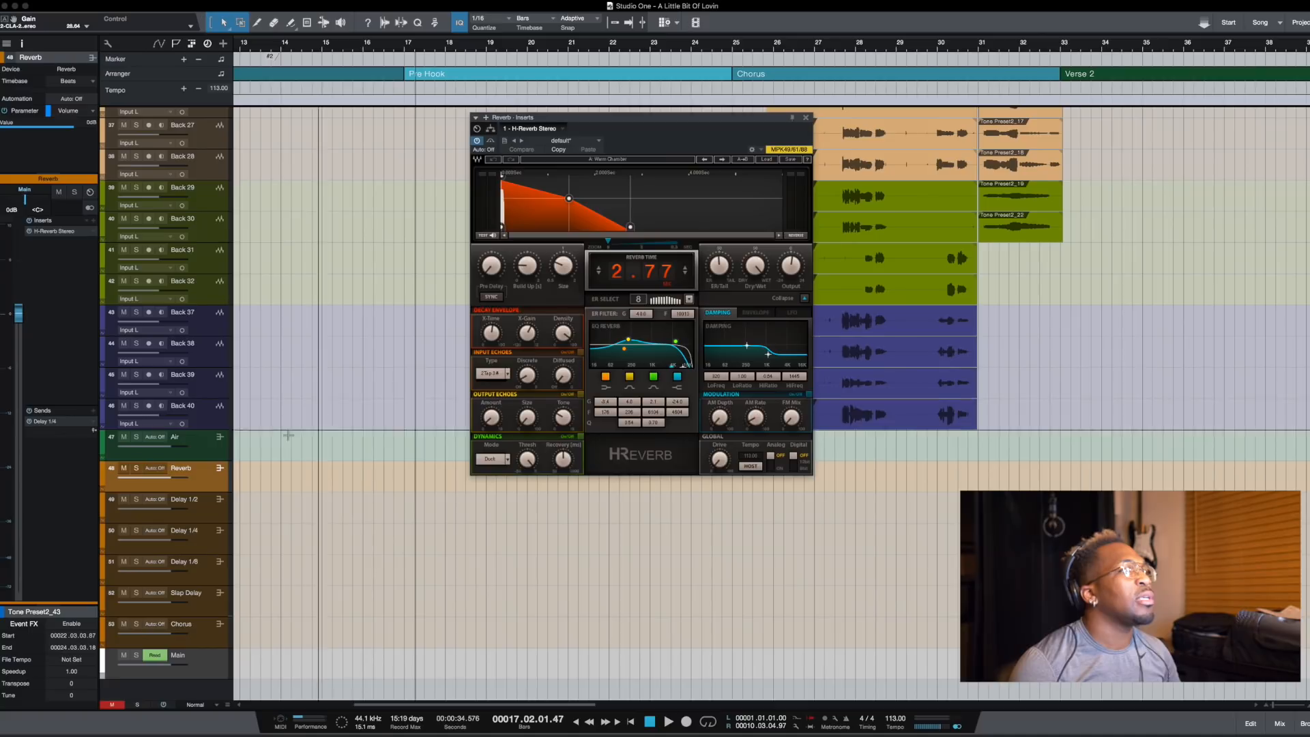
- Solo the Reverb bus and Lead 1, and place the playhead in bar 8 over the first Lead 1 clips
click(136, 470)
scroll(346, 229, up, 15)
scroll(346, 229, left, 5)
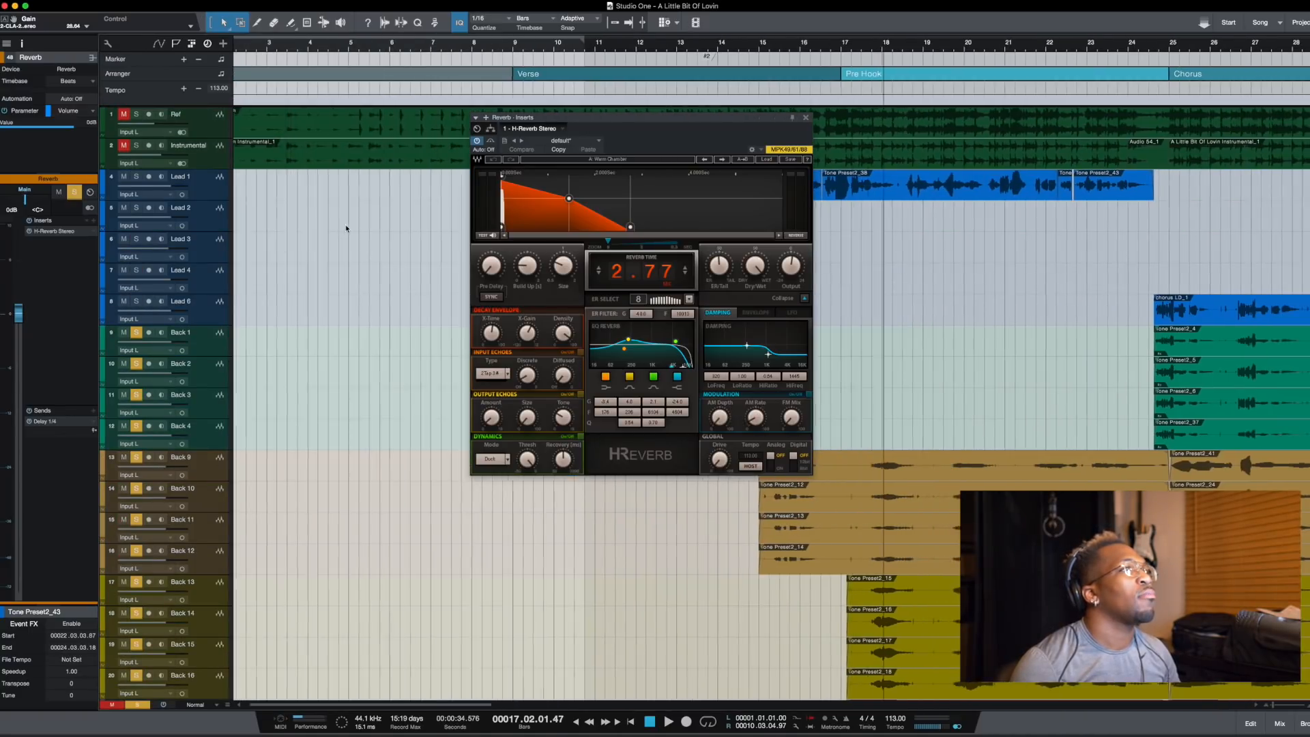
scroll(346, 229, right, 3)
click(137, 177)
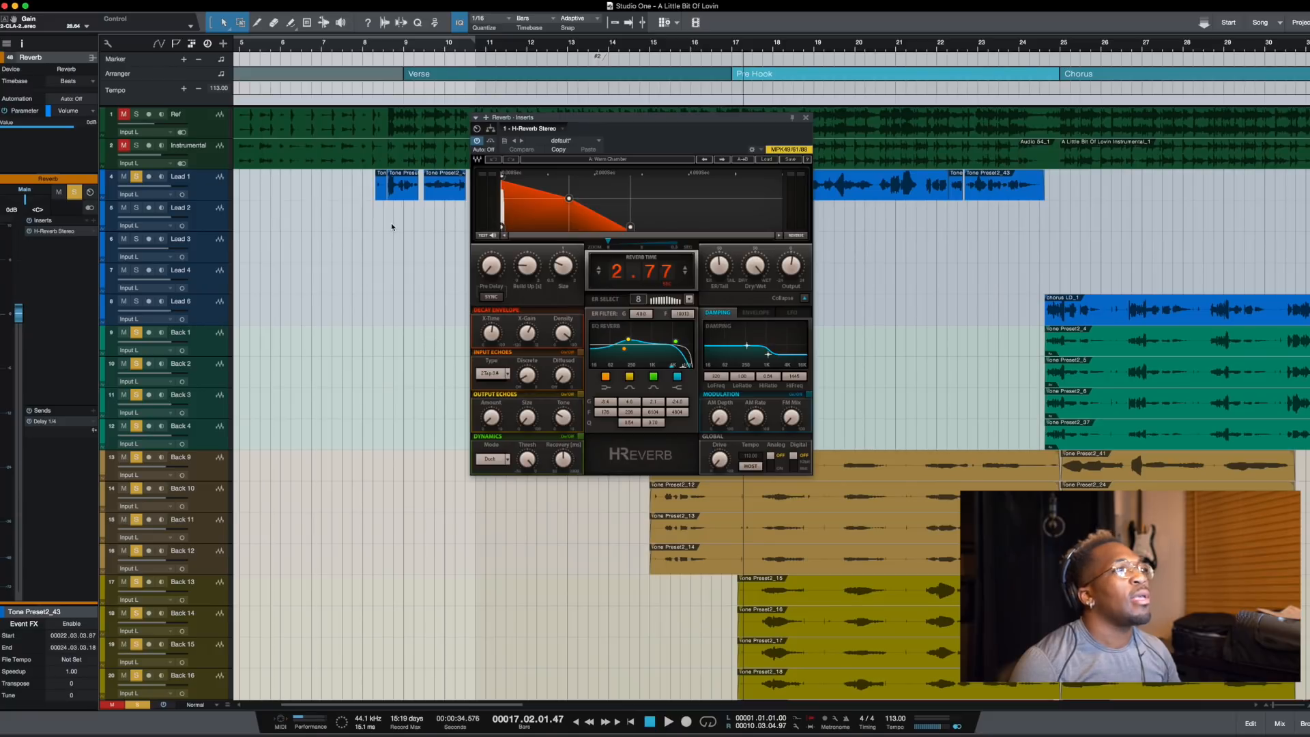
click(392, 227)
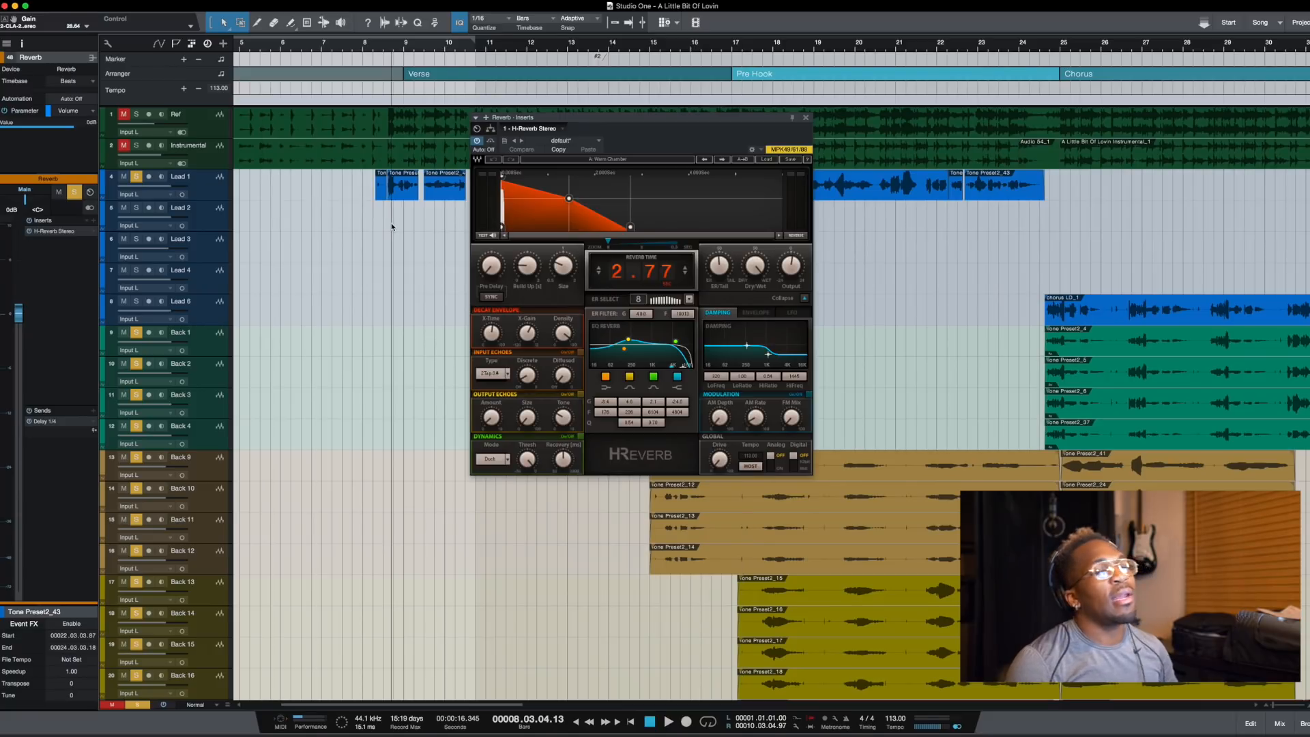
- Browse the H-Reverb factory presets again without loading one, and place the playhead just before the first Lead 1 clip in bar 8
click(760, 161)
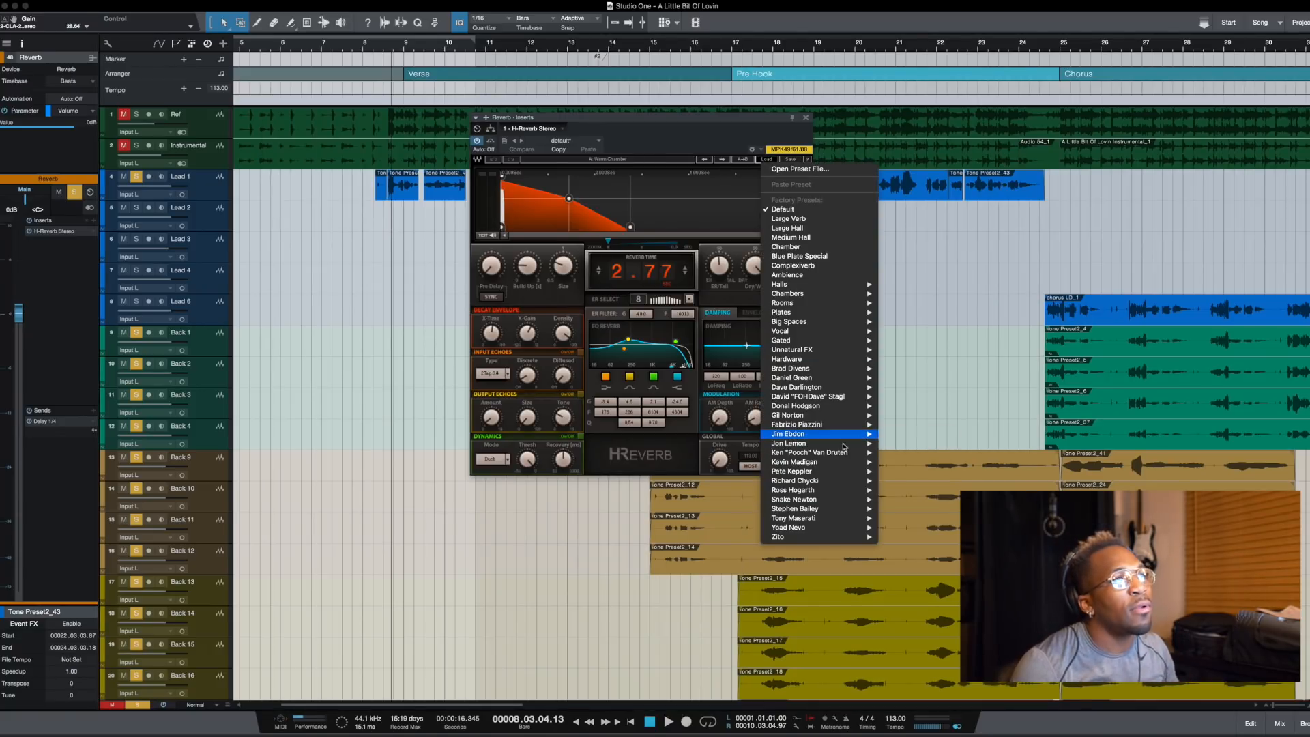
mouse_move(814, 410)
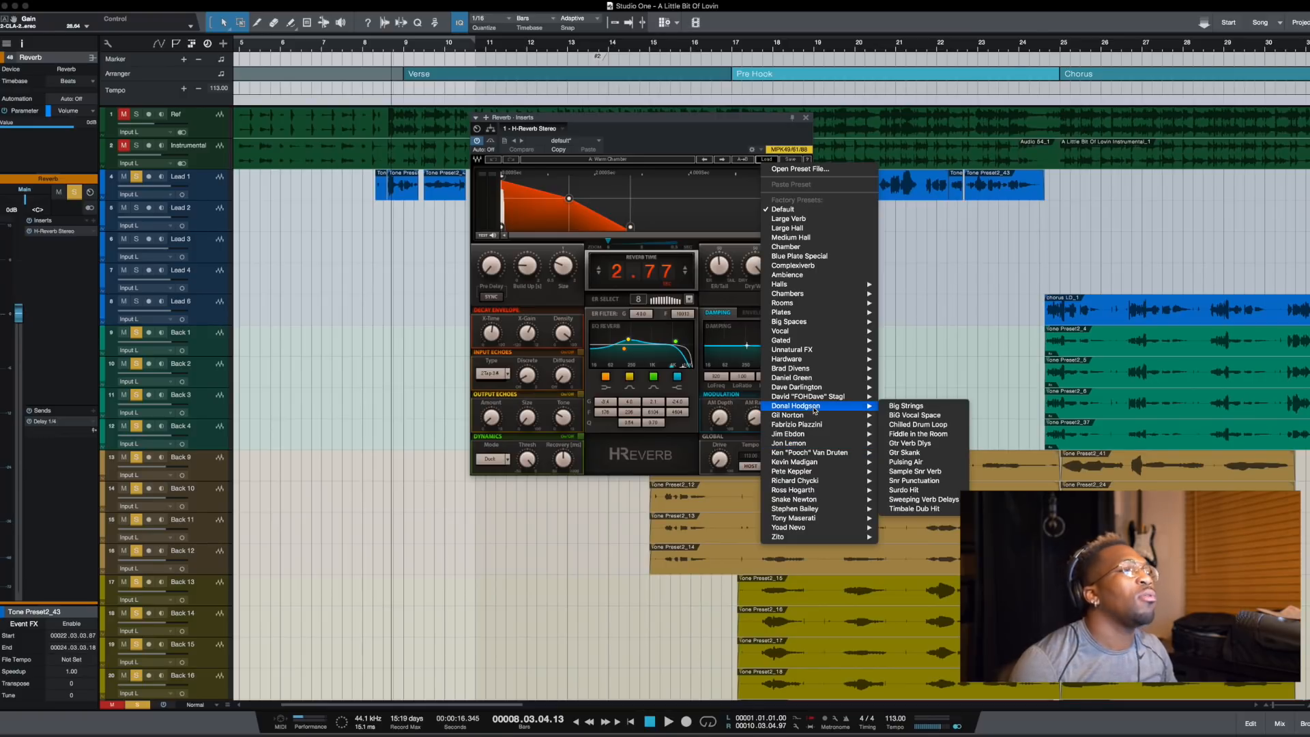
click(720, 297)
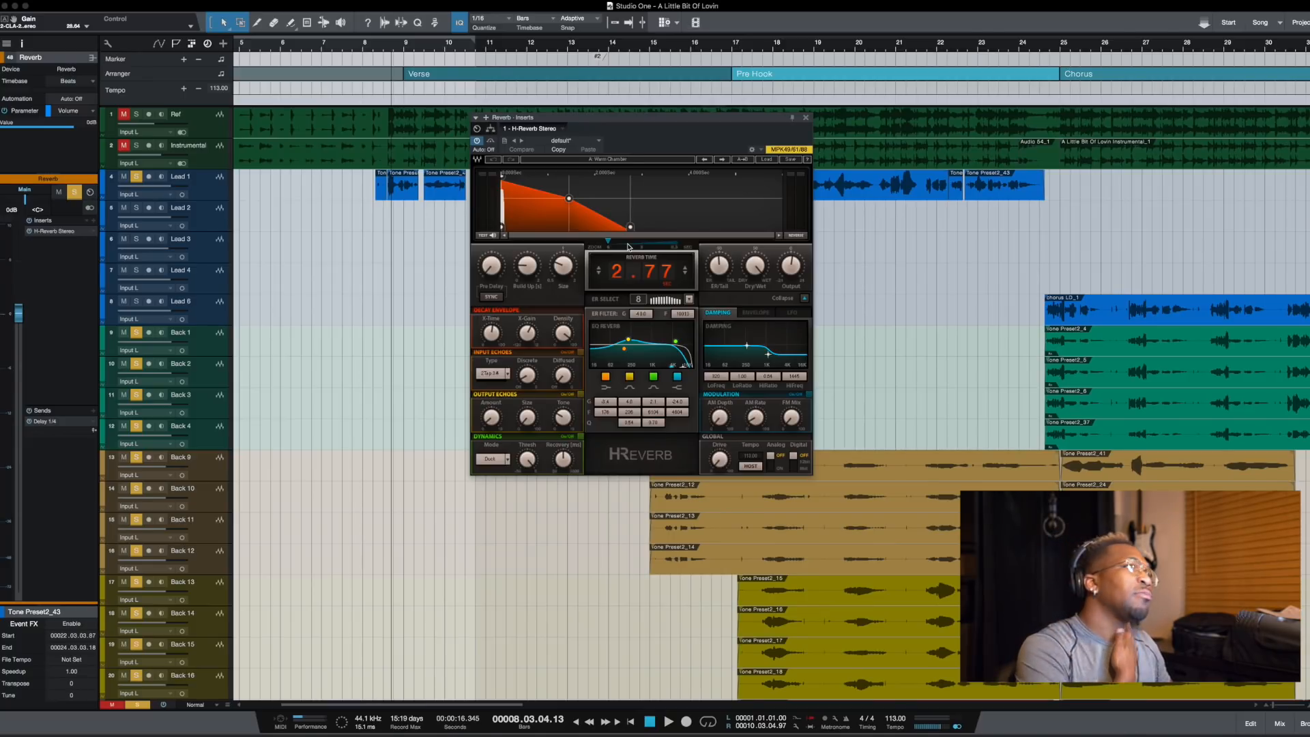
click(376, 215)
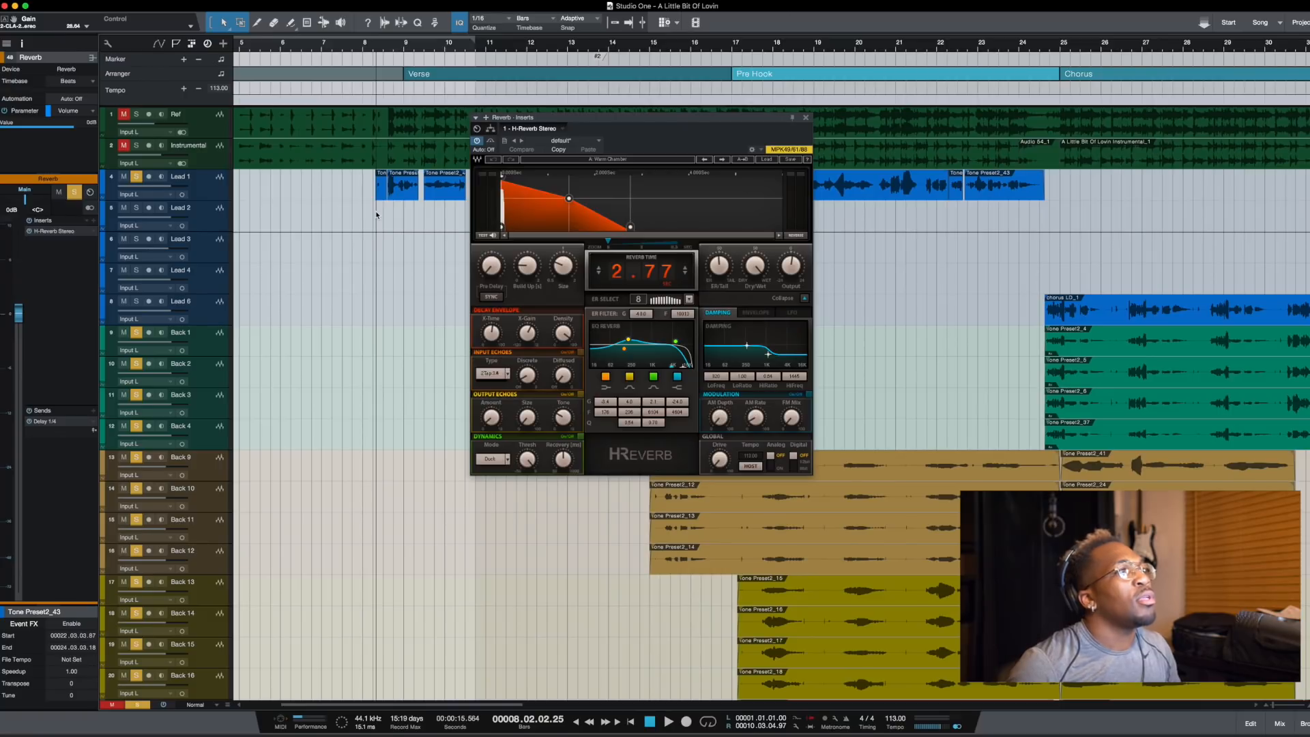
click(374, 216)
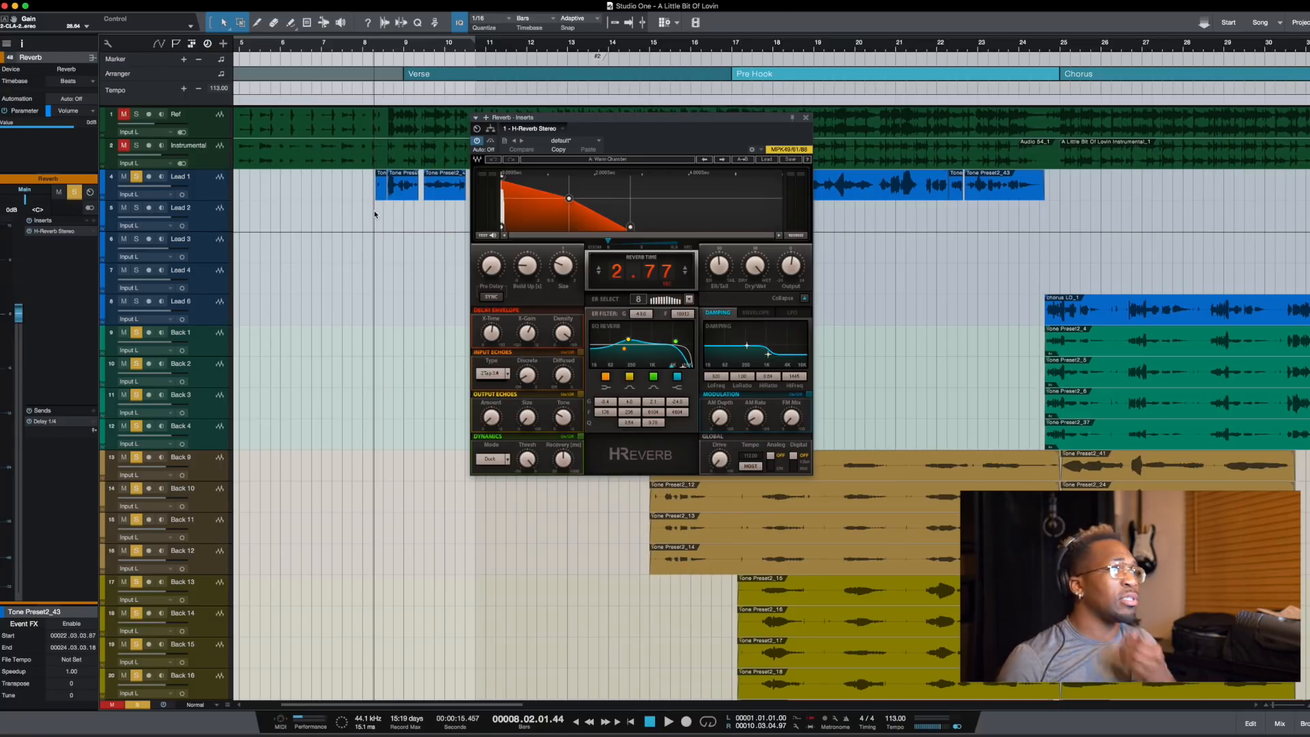
- Shorten the H-Reverb's reverb time to 2.61 with the playhead placed just before the first Lead 1 clip
click(373, 216)
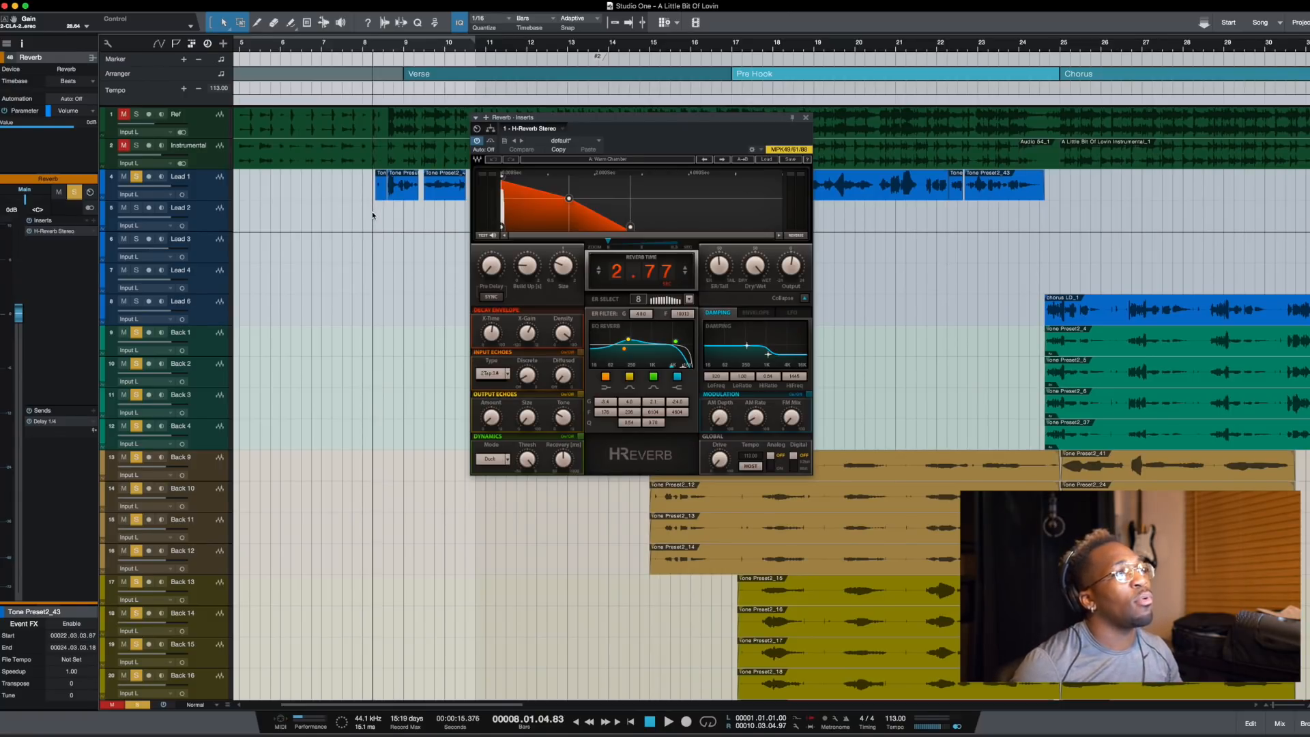
scroll(641, 271, down, 1)
scroll(623, 275, up, 1)
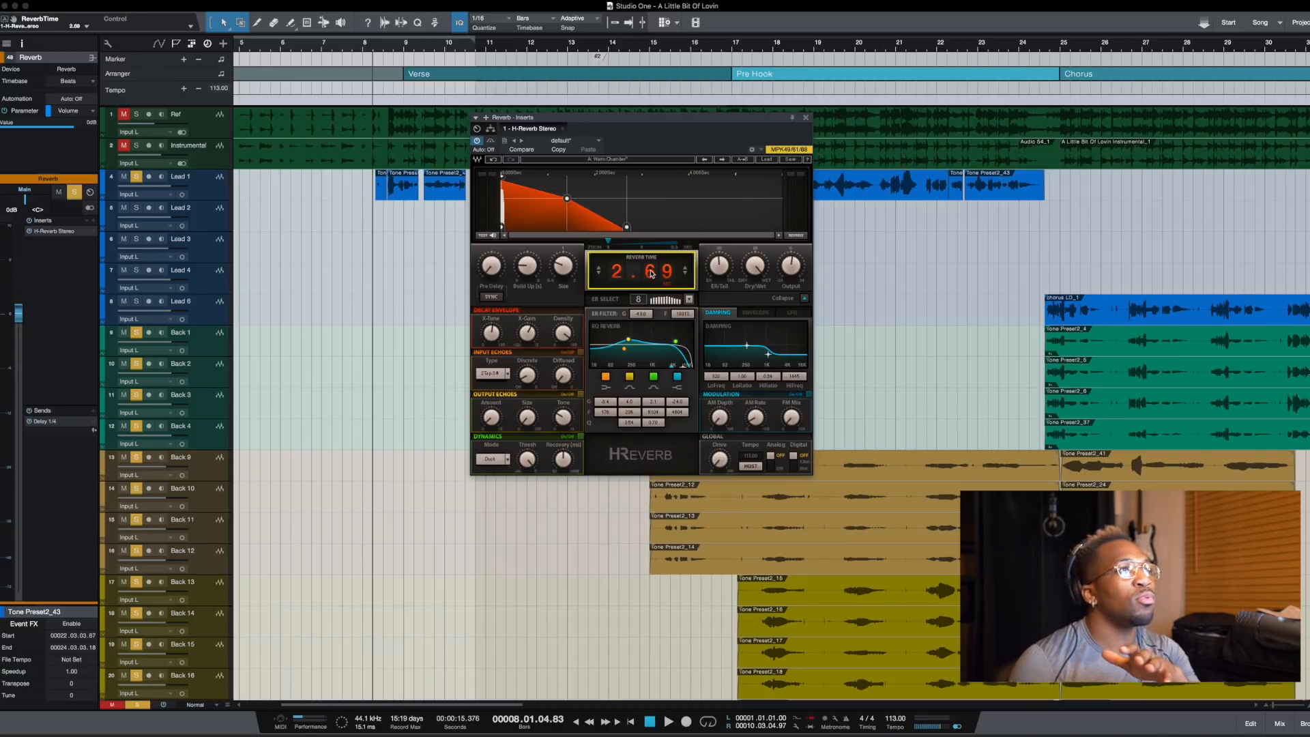
drag(642, 272, 642, 275)
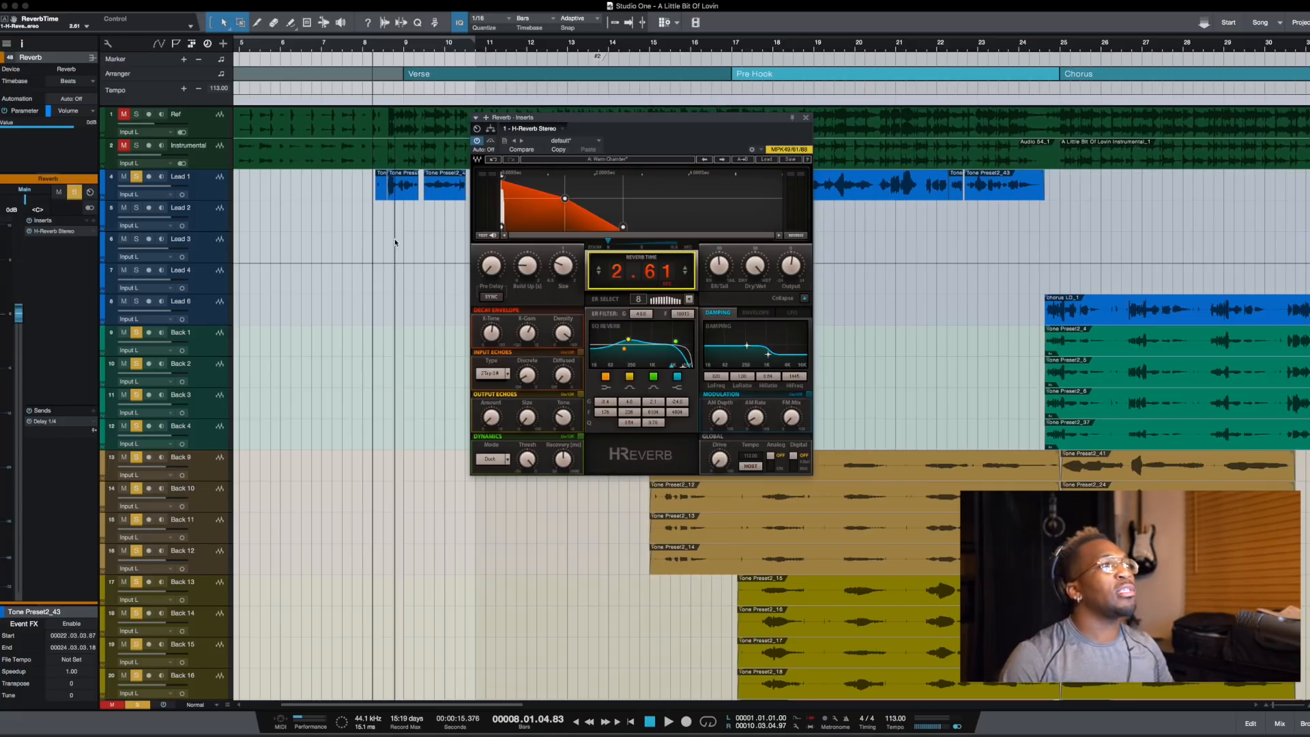
- Play the opening Lead 1 clips in bars 8 and 9 repeatedly, stopping after the first phrases to hear the reverb tail
click(383, 213)
key(space)
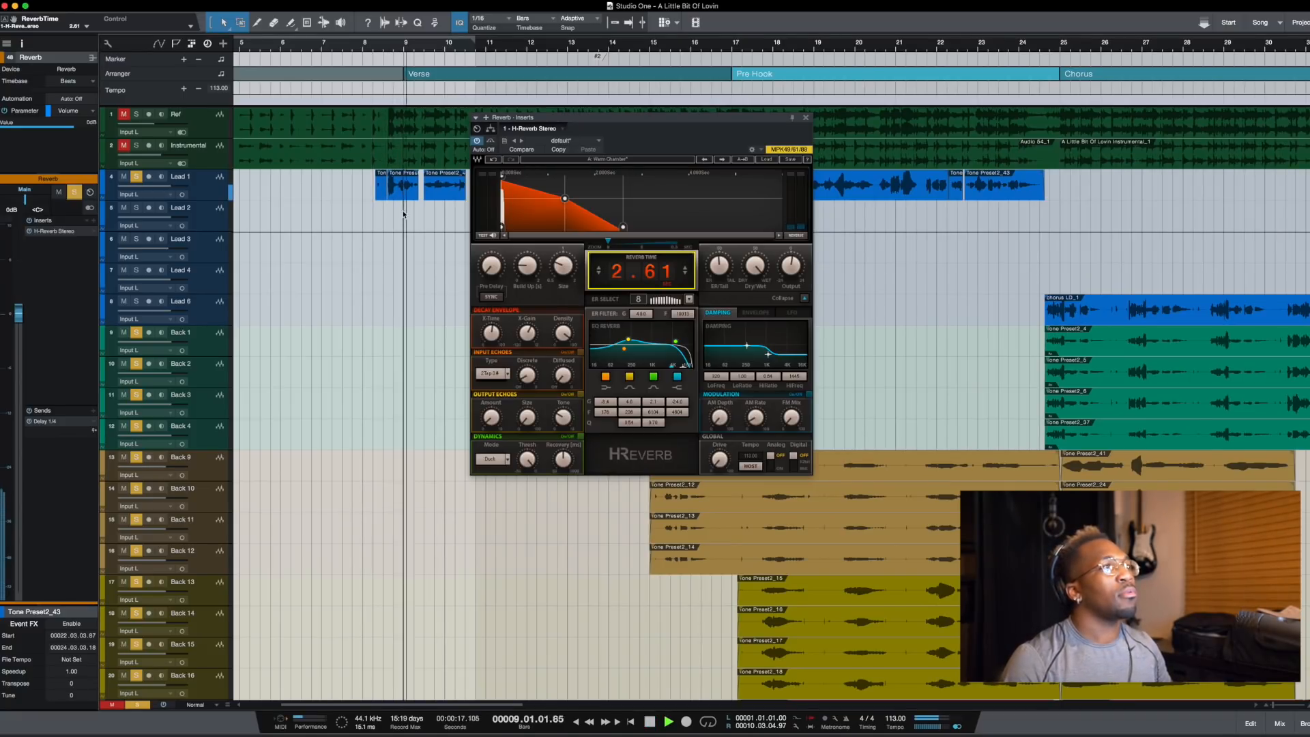
key(space)
scroll(398, 218, up, 3)
scroll(399, 220, up, 2)
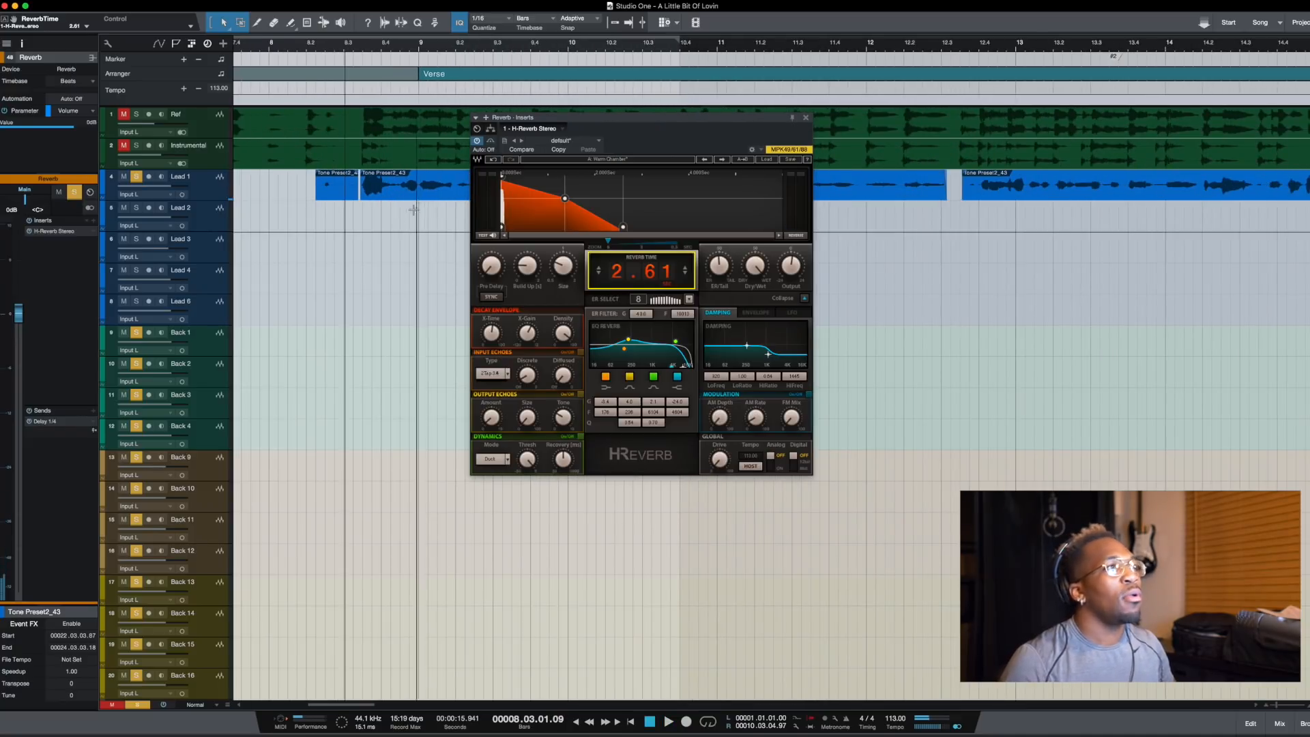
key(space)
key(space)
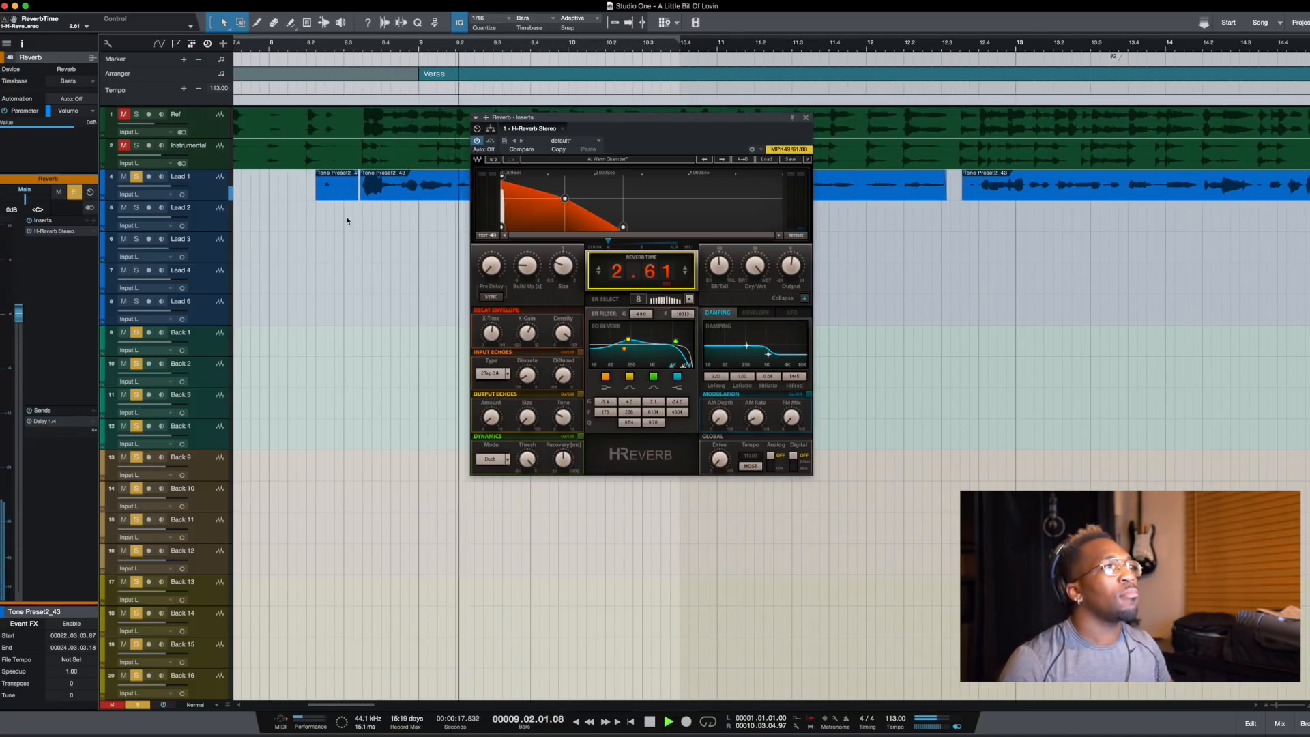
scroll(398, 221, down, 4)
key(space)
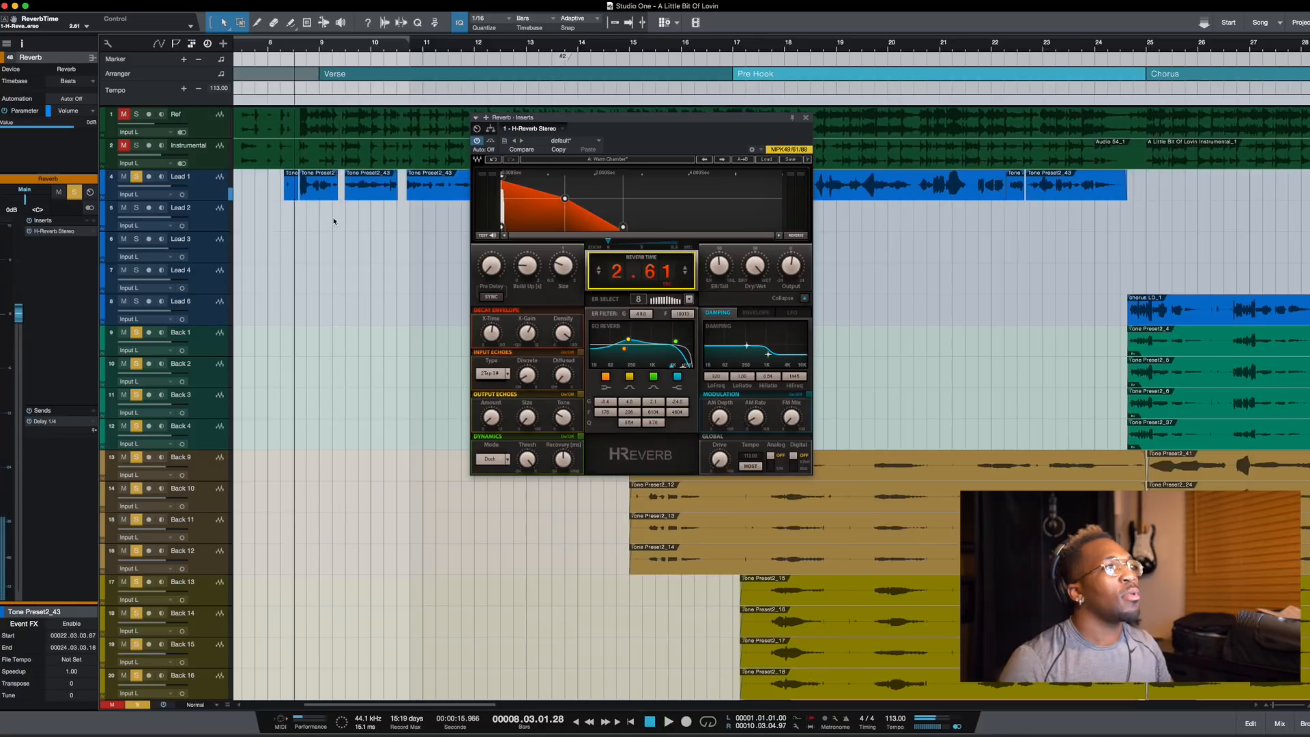
scroll(337, 212, up, 2)
scroll(327, 215, up, 2)
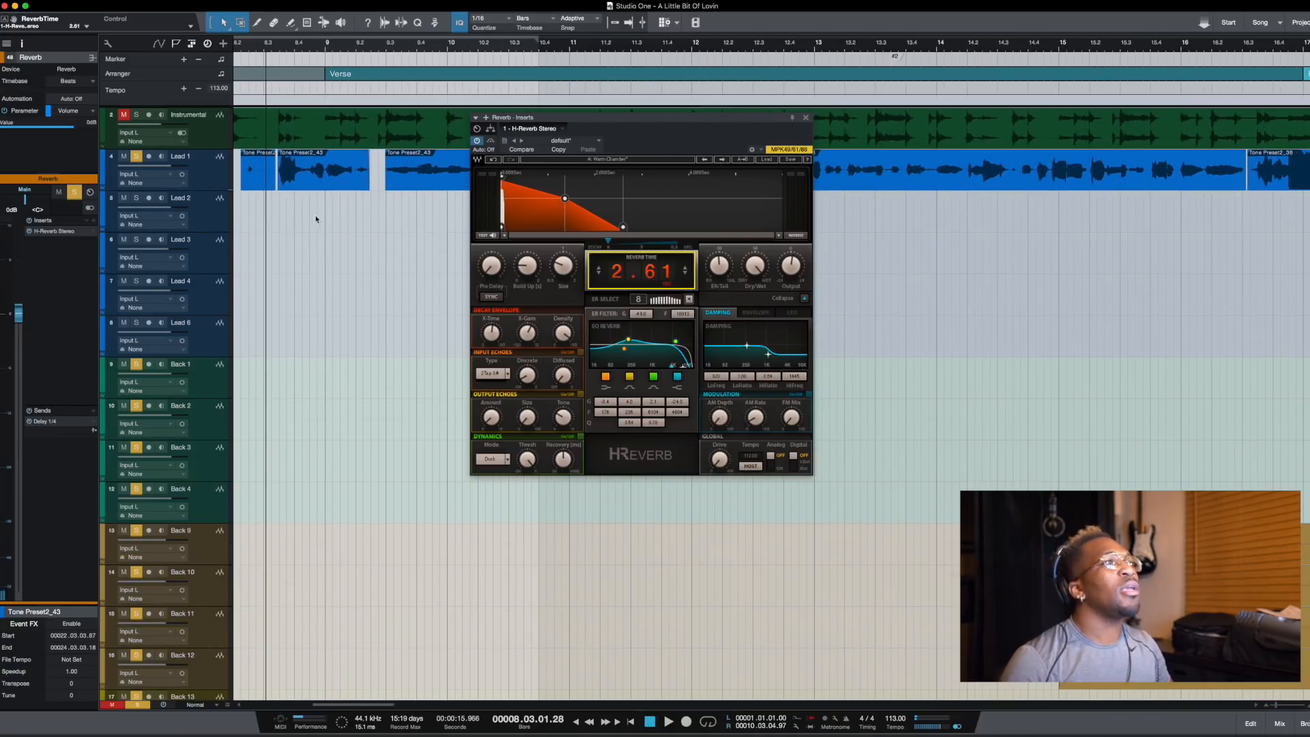
key(space)
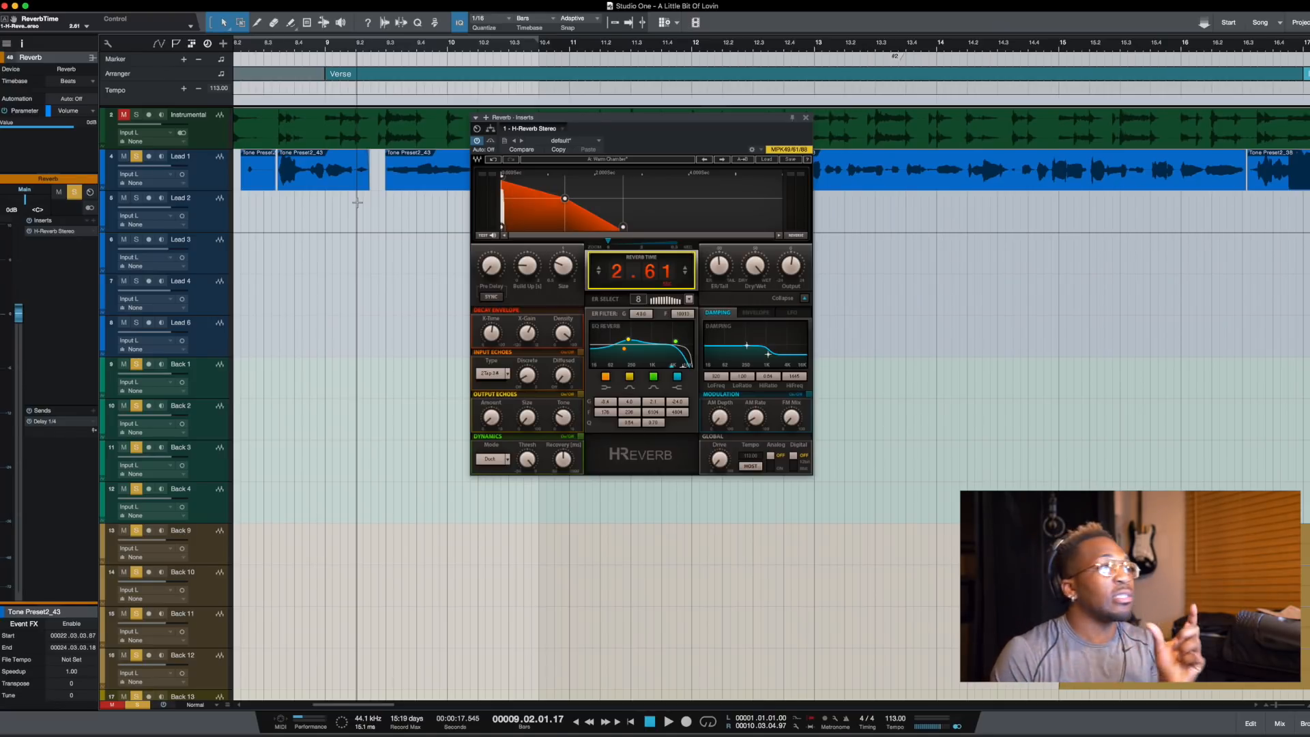
key(space)
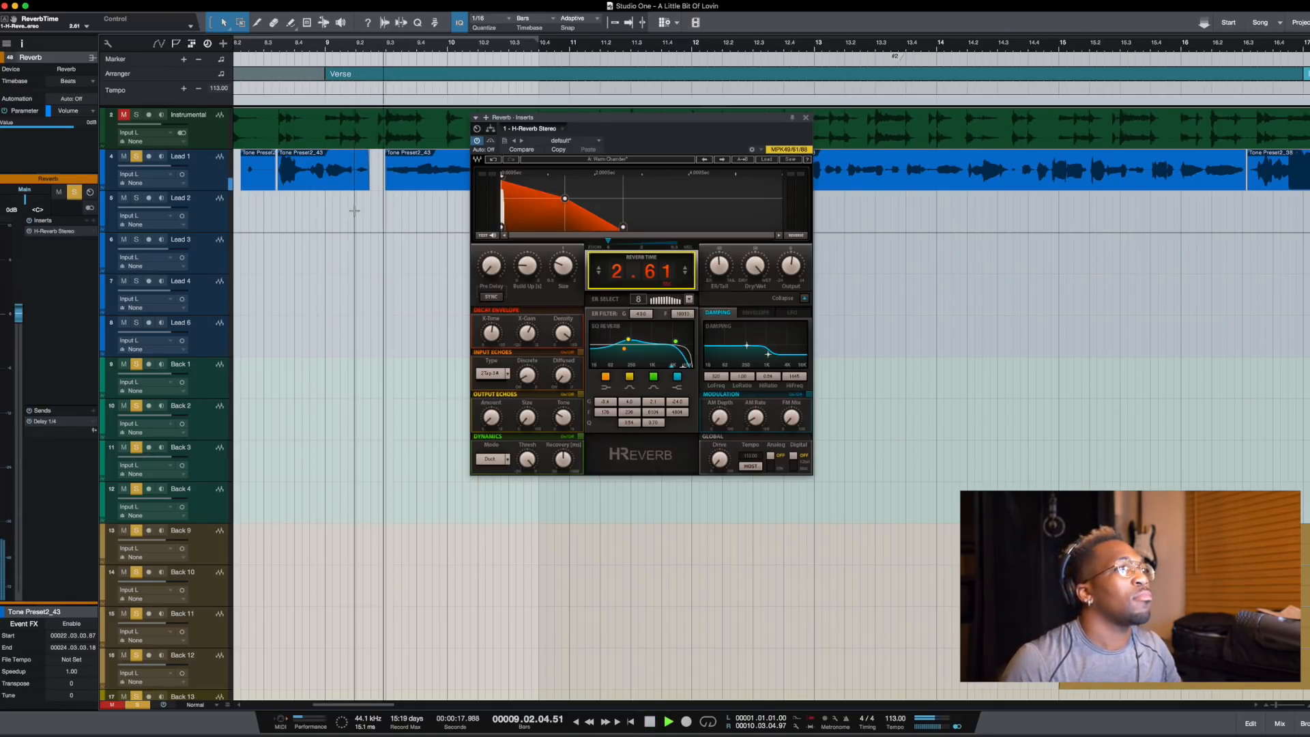
key(space)
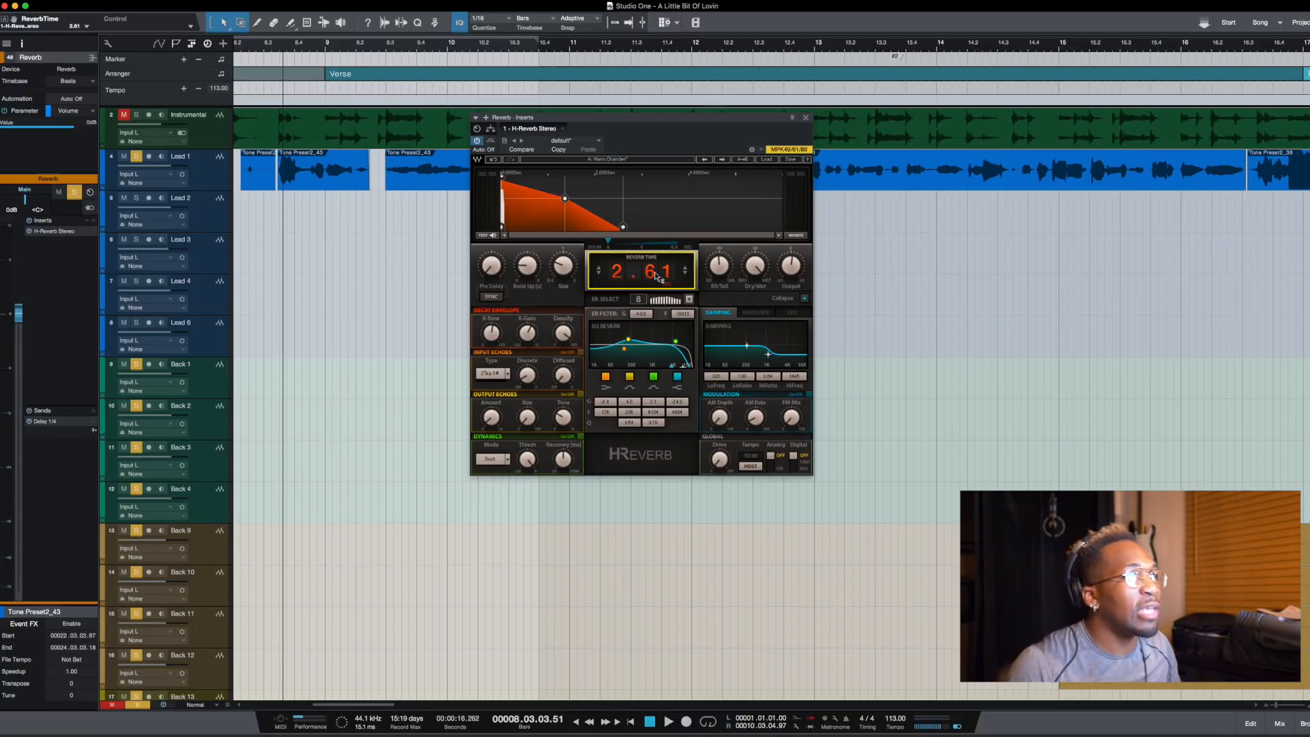
- Try a longer H-Reverb time of 4.79 and audition it on the opening Lead 1 phrase
drag(600, 223, 600, 224)
key(space)
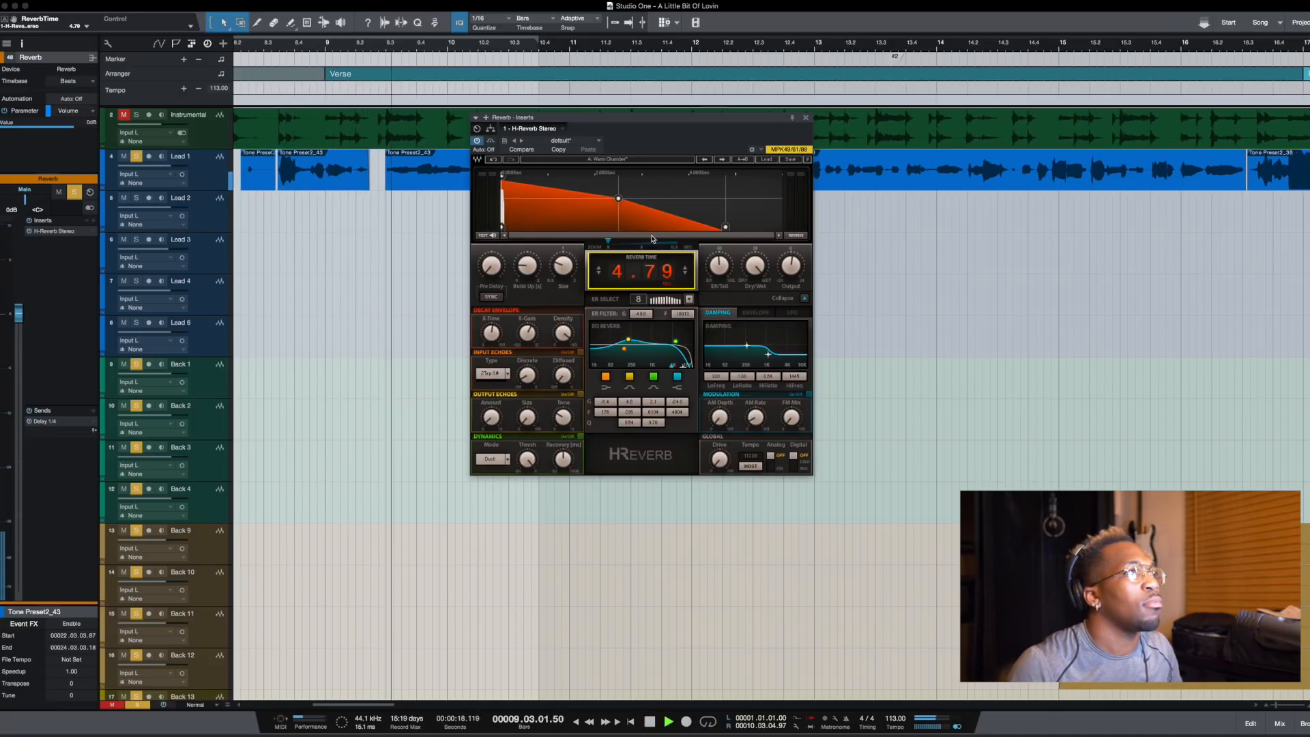
key(space)
- Reduce the H-Reverb's reverb time to 2.30
drag(652, 271, 652, 297)
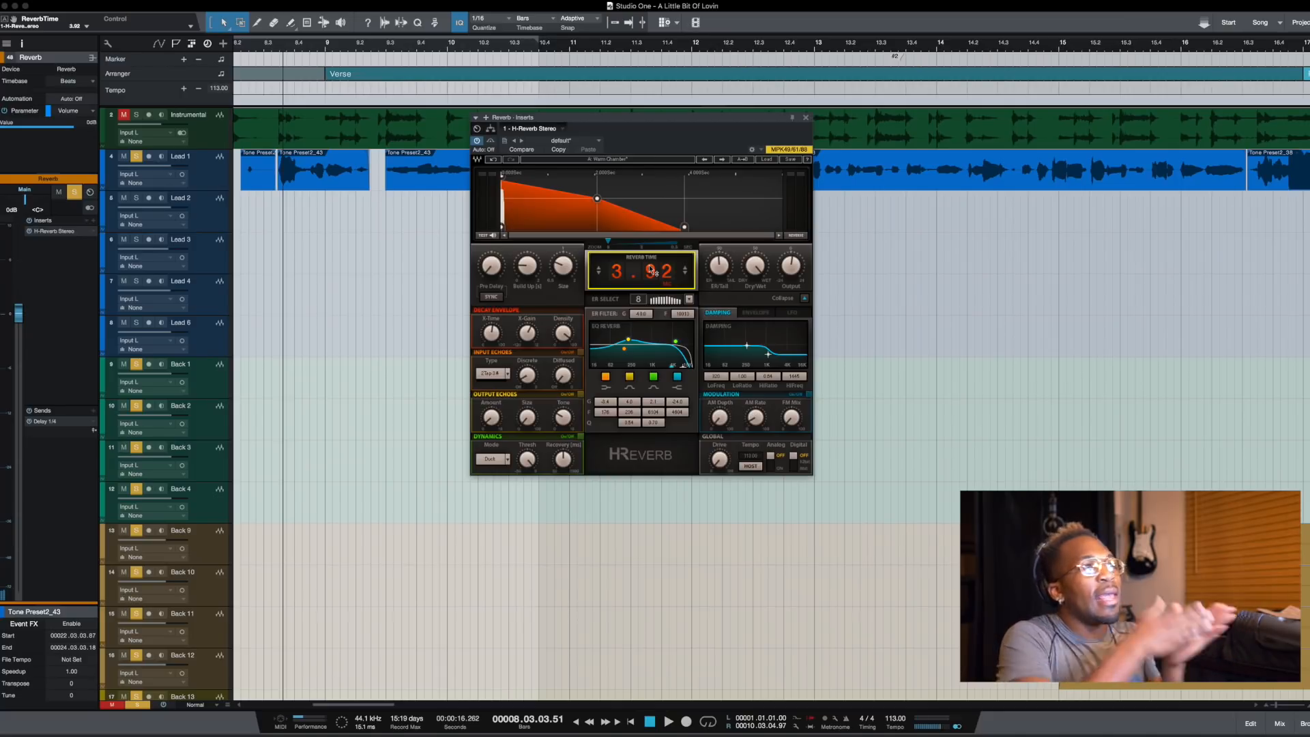
scroll(652, 270, down, 6)
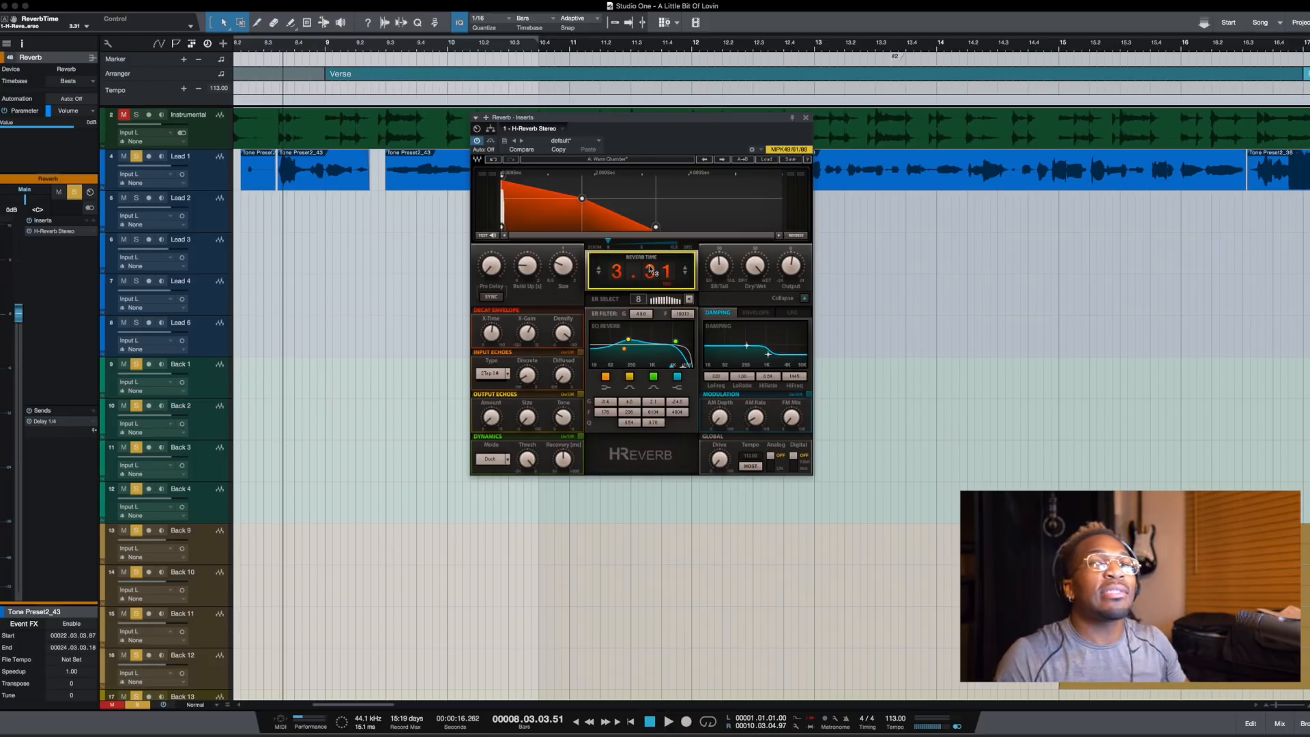
scroll(651, 270, down, 3)
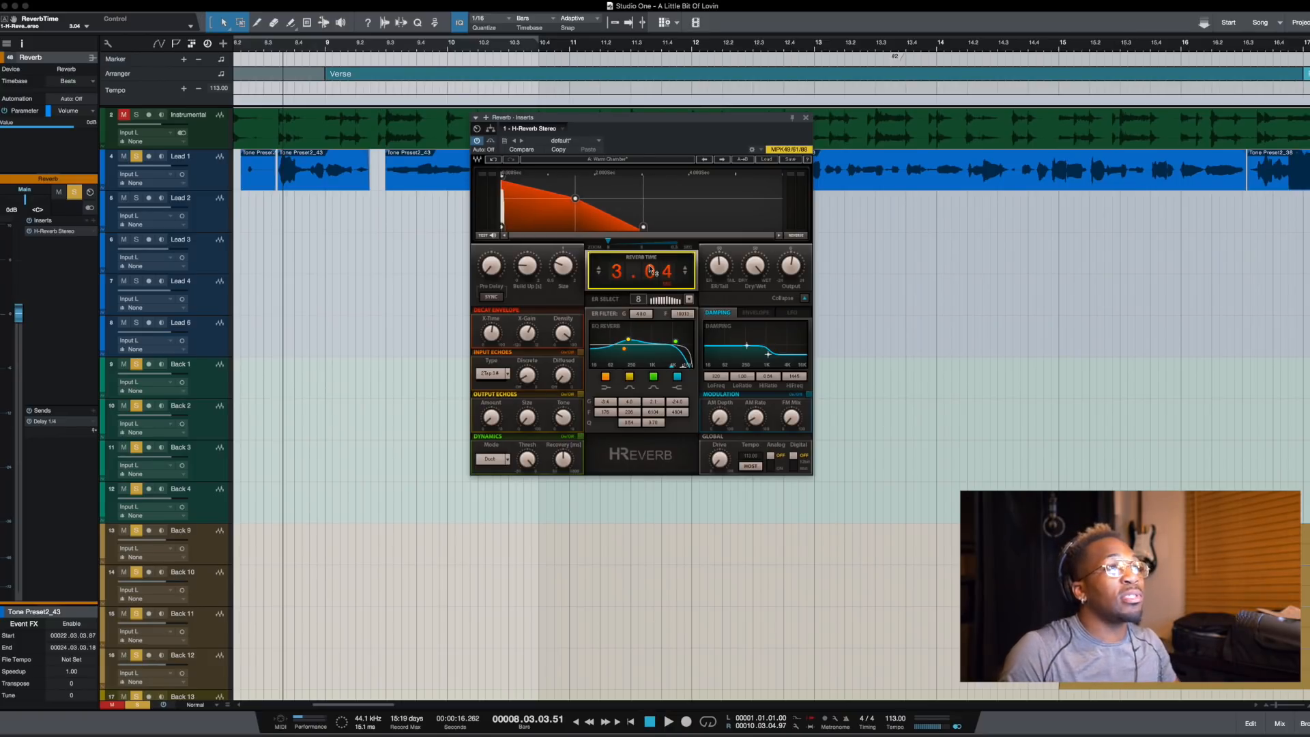
scroll(652, 270, down, 5)
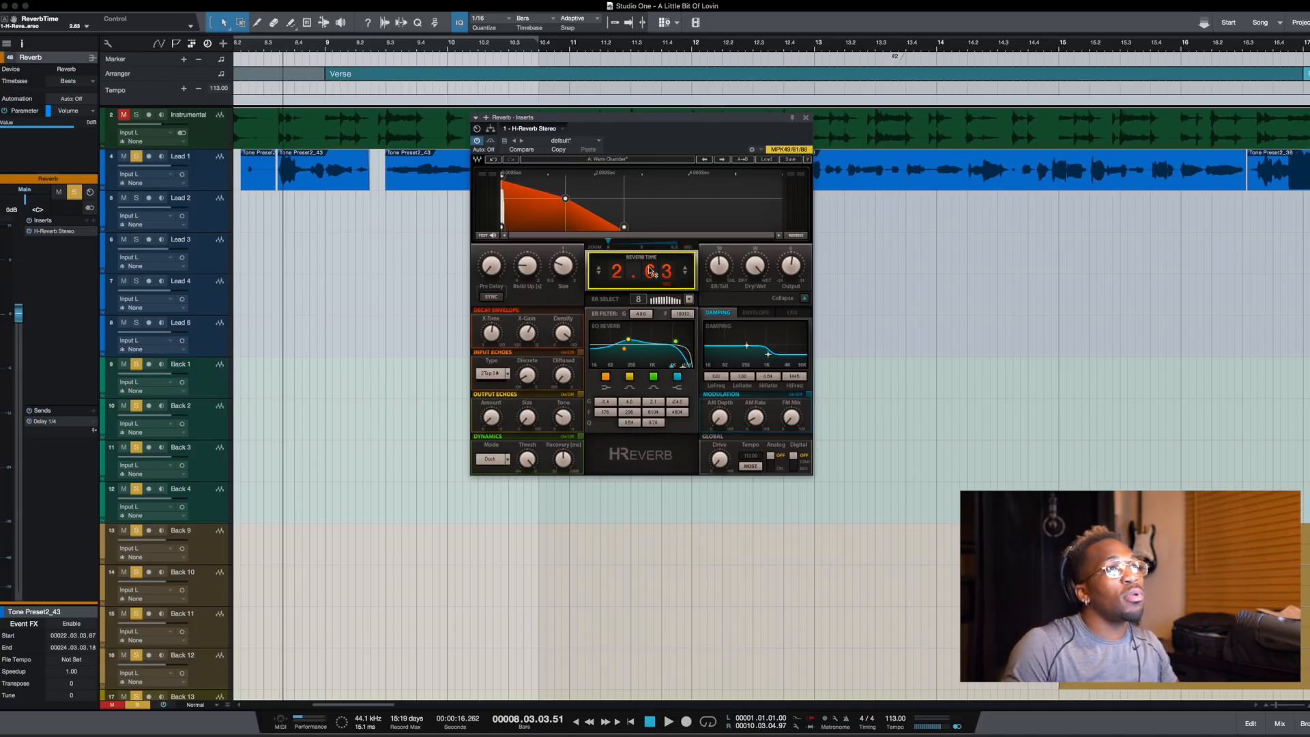
scroll(651, 271, down, 4)
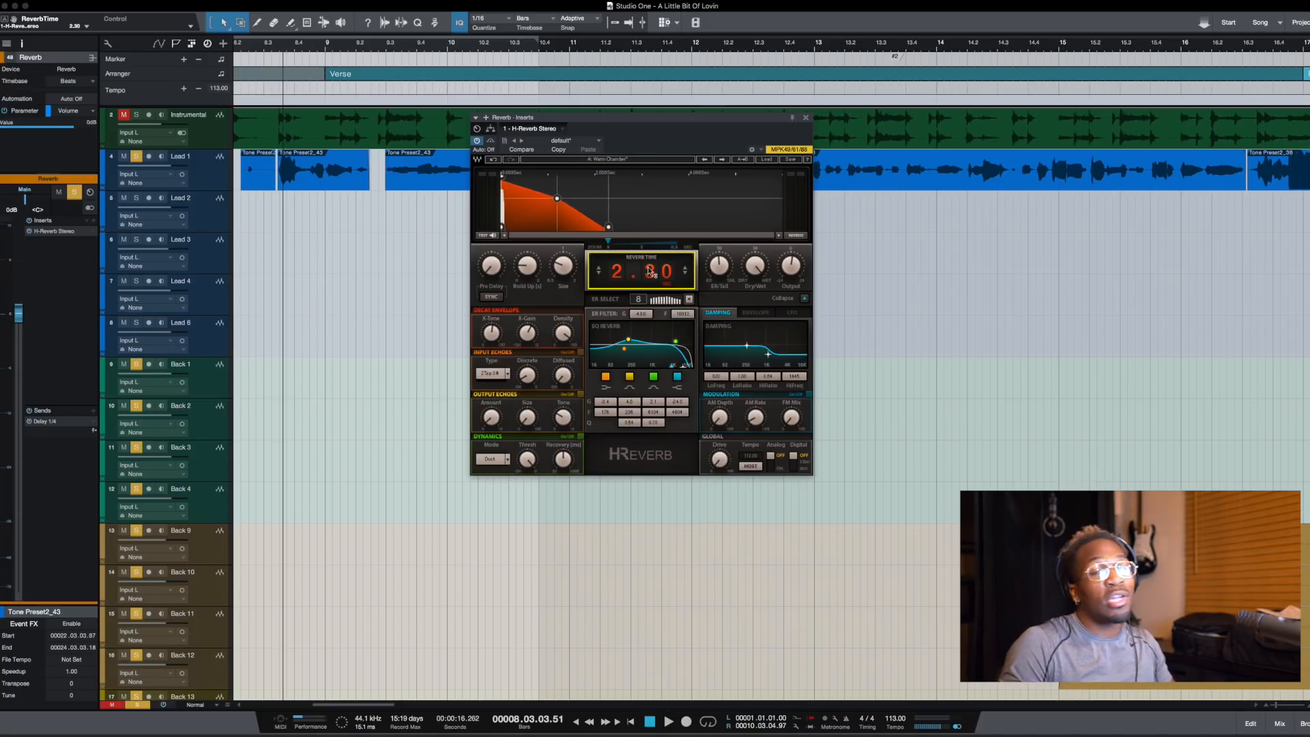
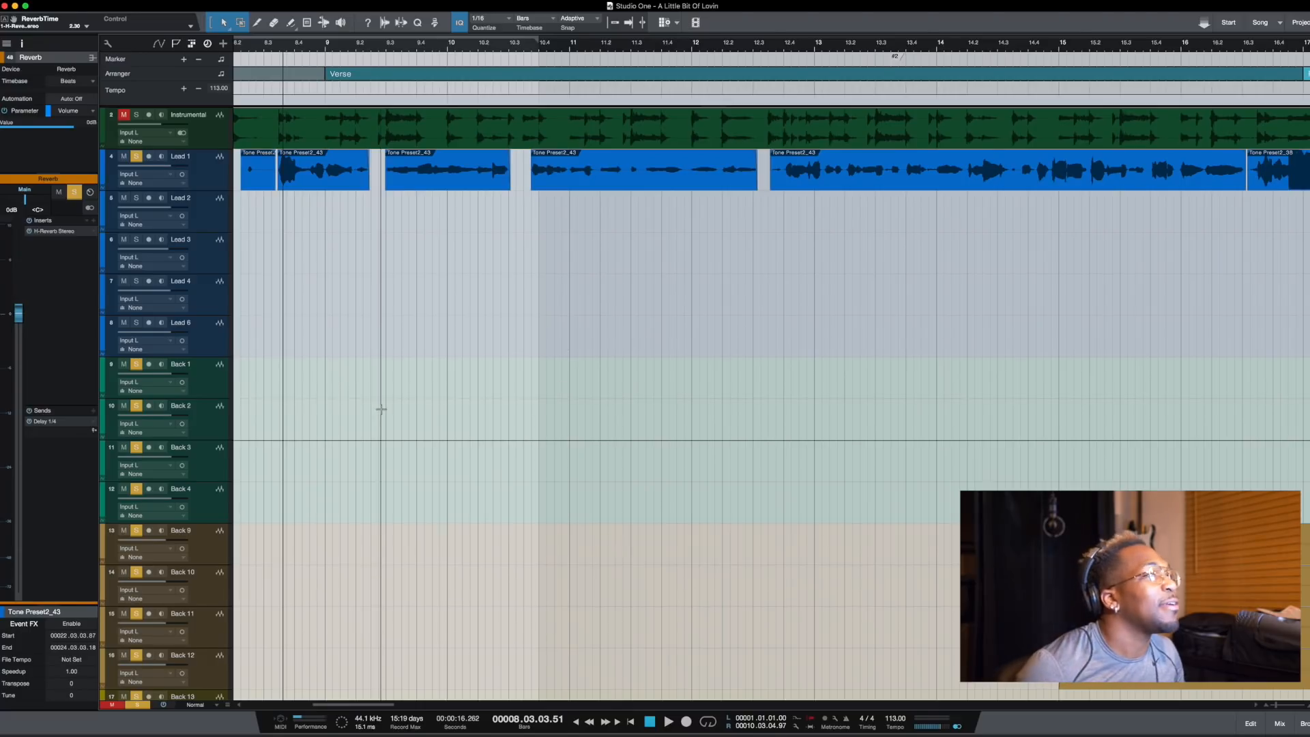
- Place the playhead just before the start of the first Lead 1 clip in bar 8
key(w)
key(e)
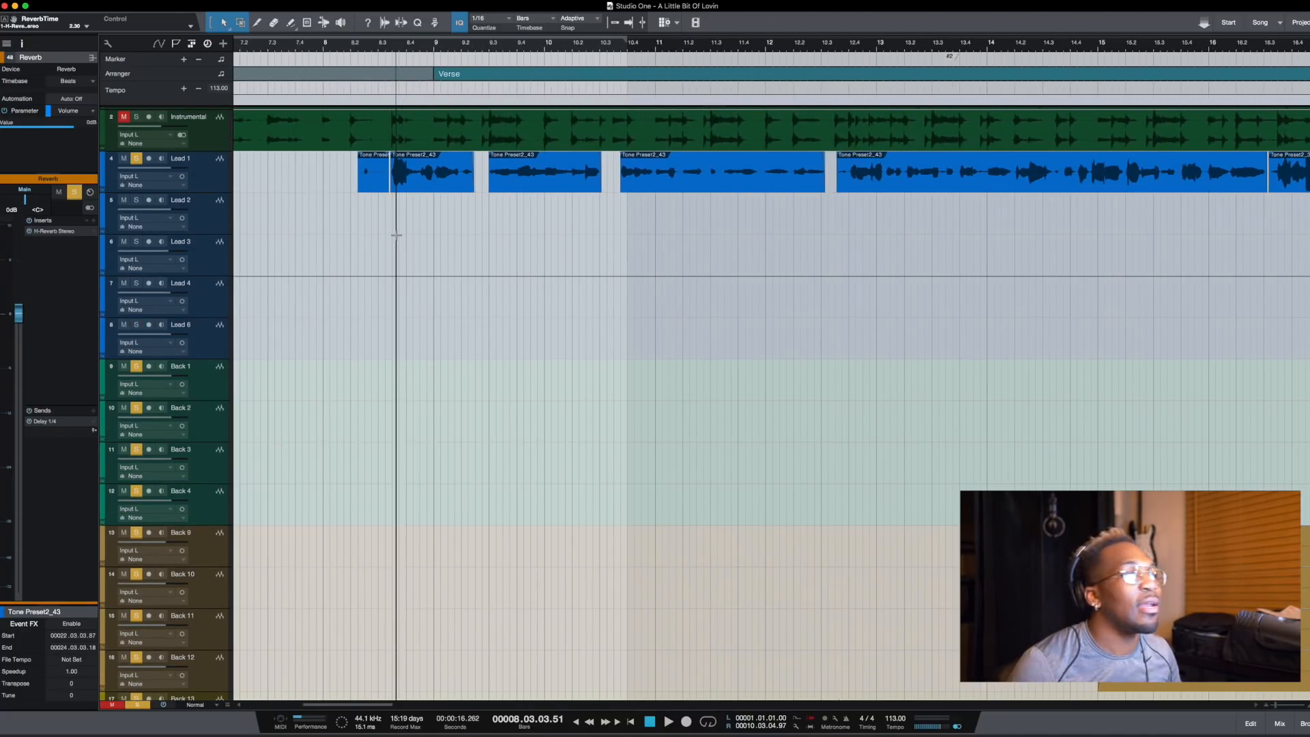
click(375, 224)
key(e)
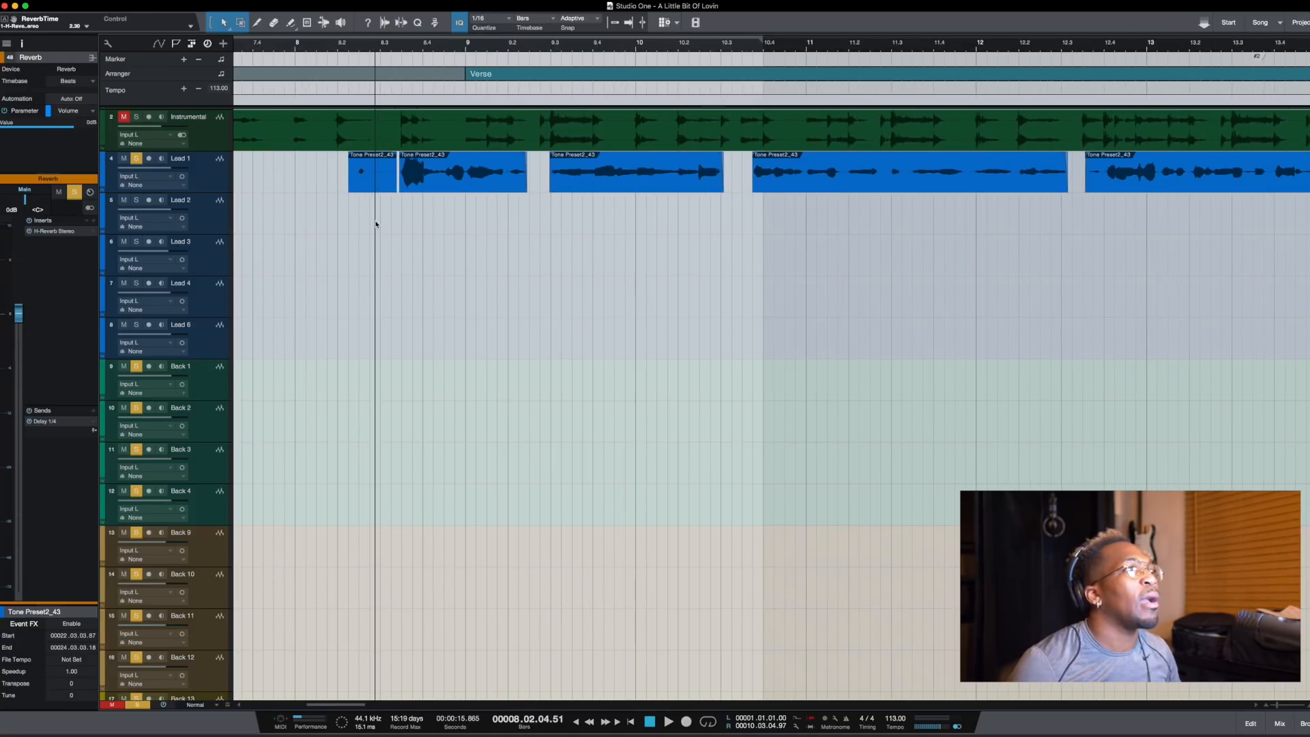
click(357, 213)
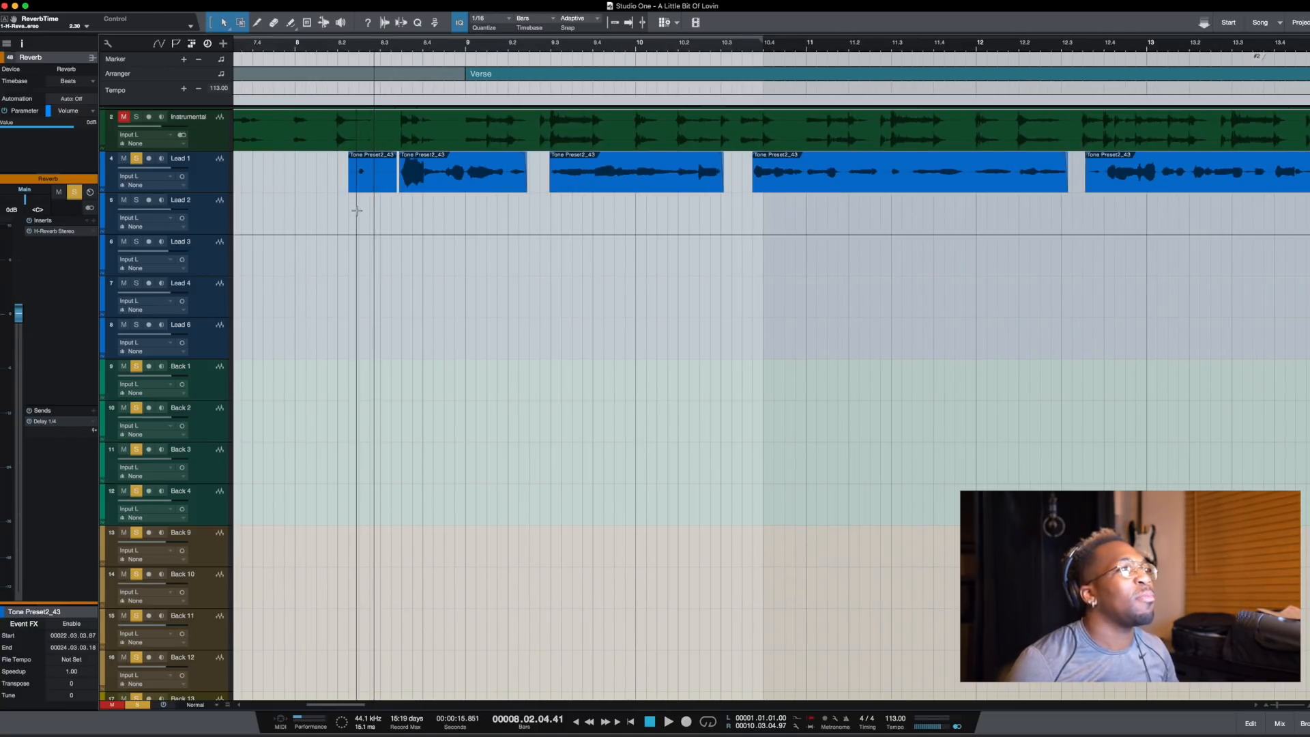
click(348, 212)
key(e)
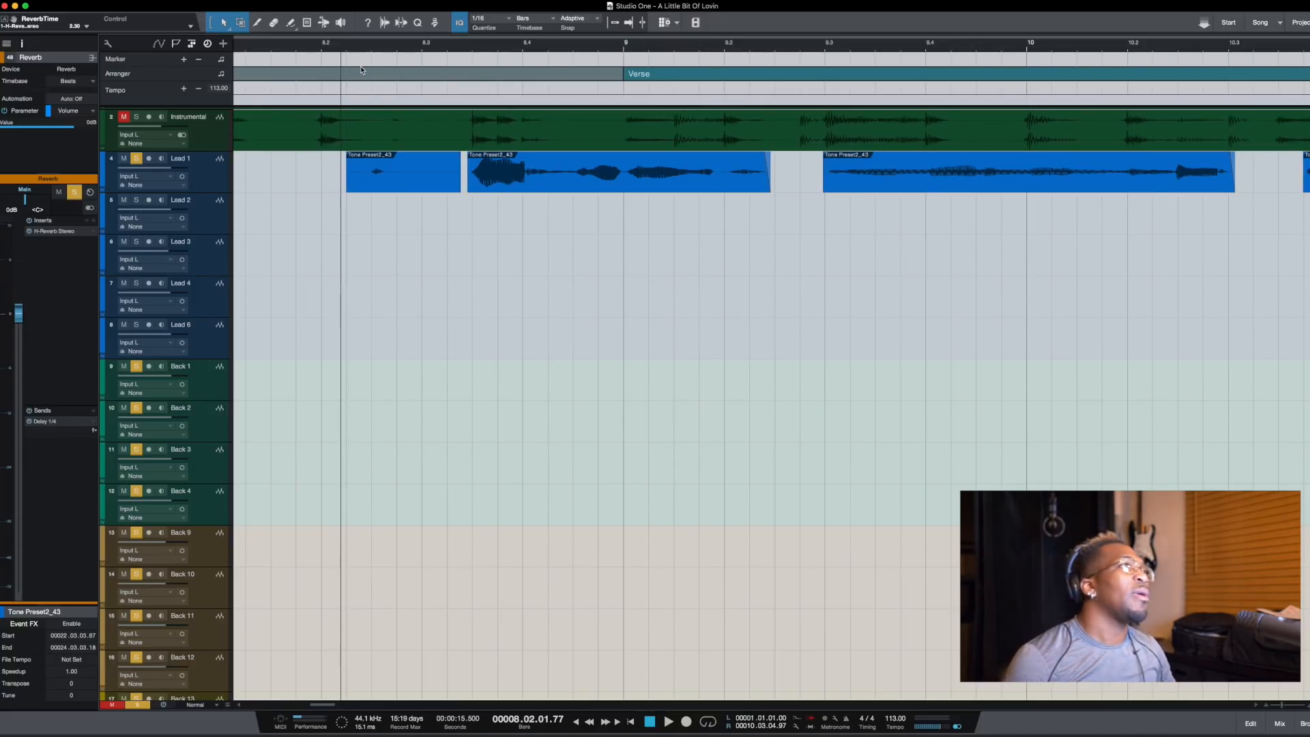
- Turn on snapping and align the start of the first Lead 1 clip to the grid at 8.02.02.00
click(613, 22)
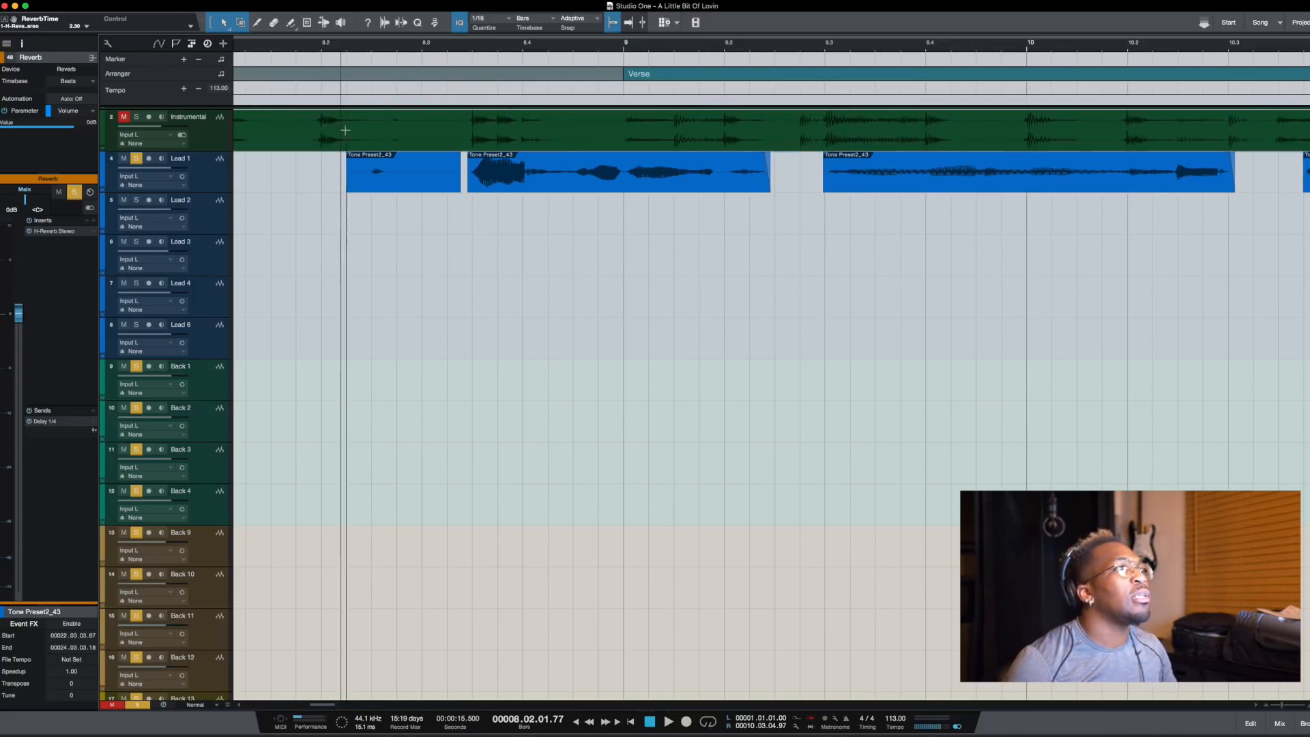
mouse_move(347, 177)
mouse_down()
mouse_move(369, 176)
mouse_move(321, 181)
mouse_move(342, 185)
mouse_up()
click(345, 202)
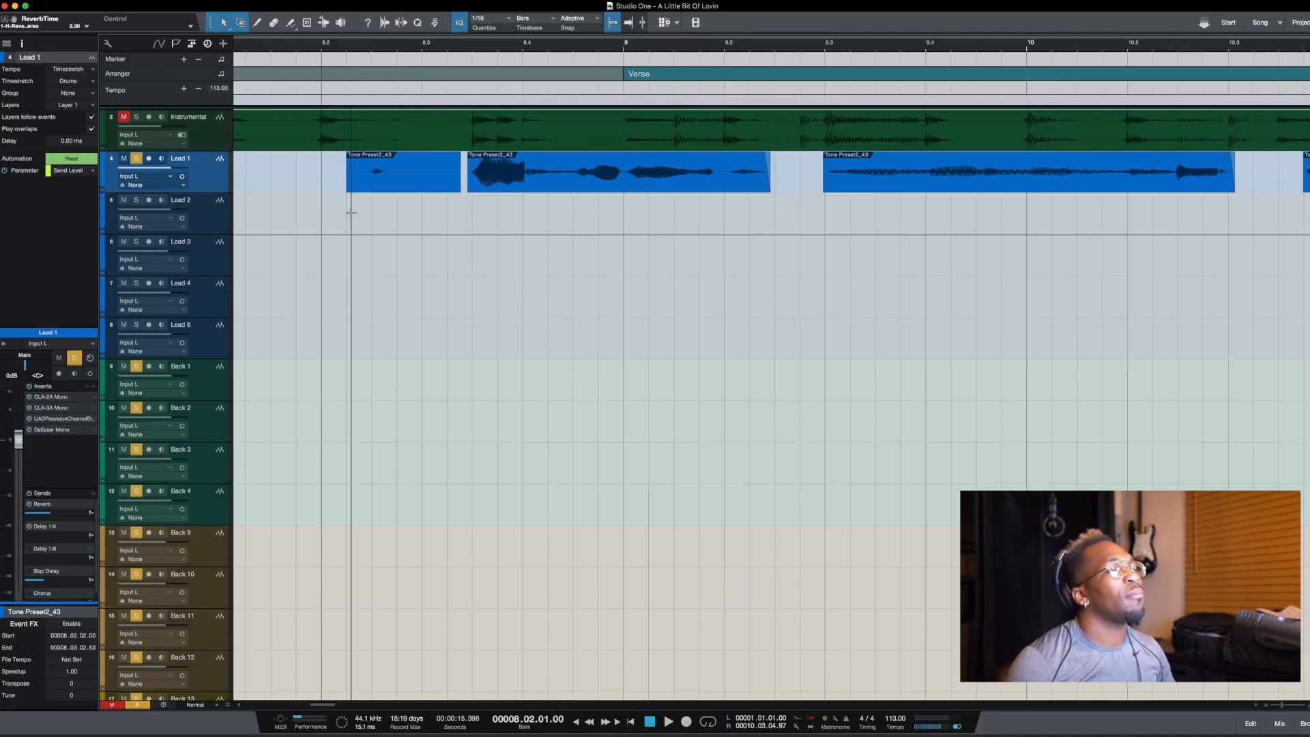
- Reduce the track height to Small and remove the solos from Lead 1 and the Reverb bus
key(w)
key(w)
key(shift+w)
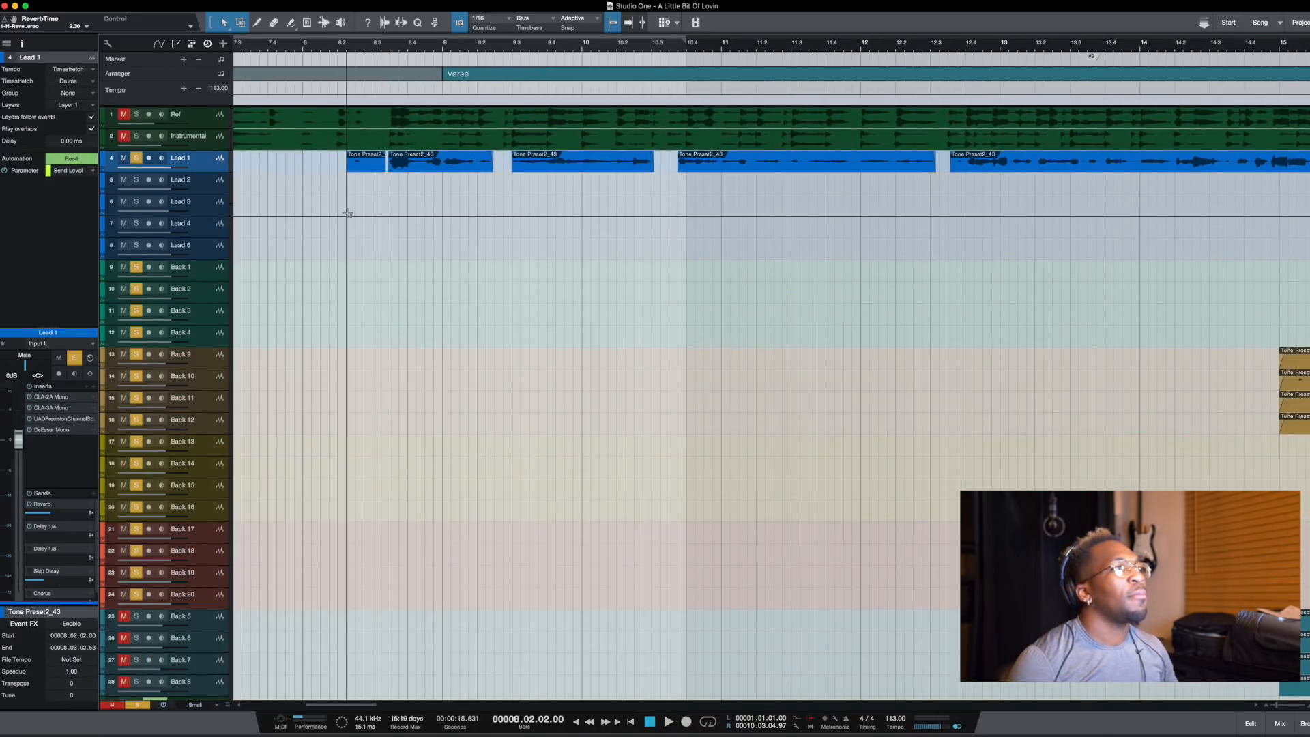
key(w)
scroll(350, 234, down, 10)
scroll(371, 544, down, 3)
key(space)
key(space)
scroll(159, 265, up, 10)
click(136, 158)
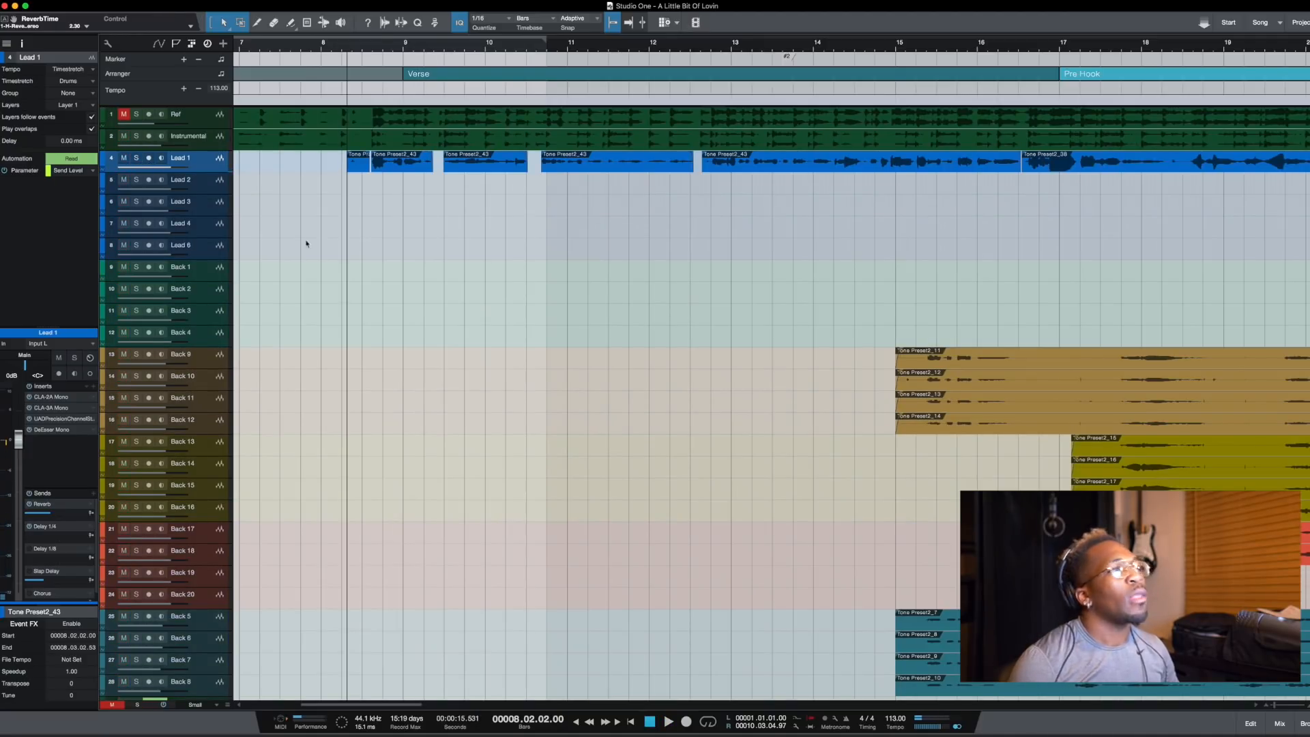
- Play the unsoloed mix from the first Lead 1 clip and look over the background and effect bus tracks
scroll(664, 371, down, 10)
scroll(428, 284, up, 10)
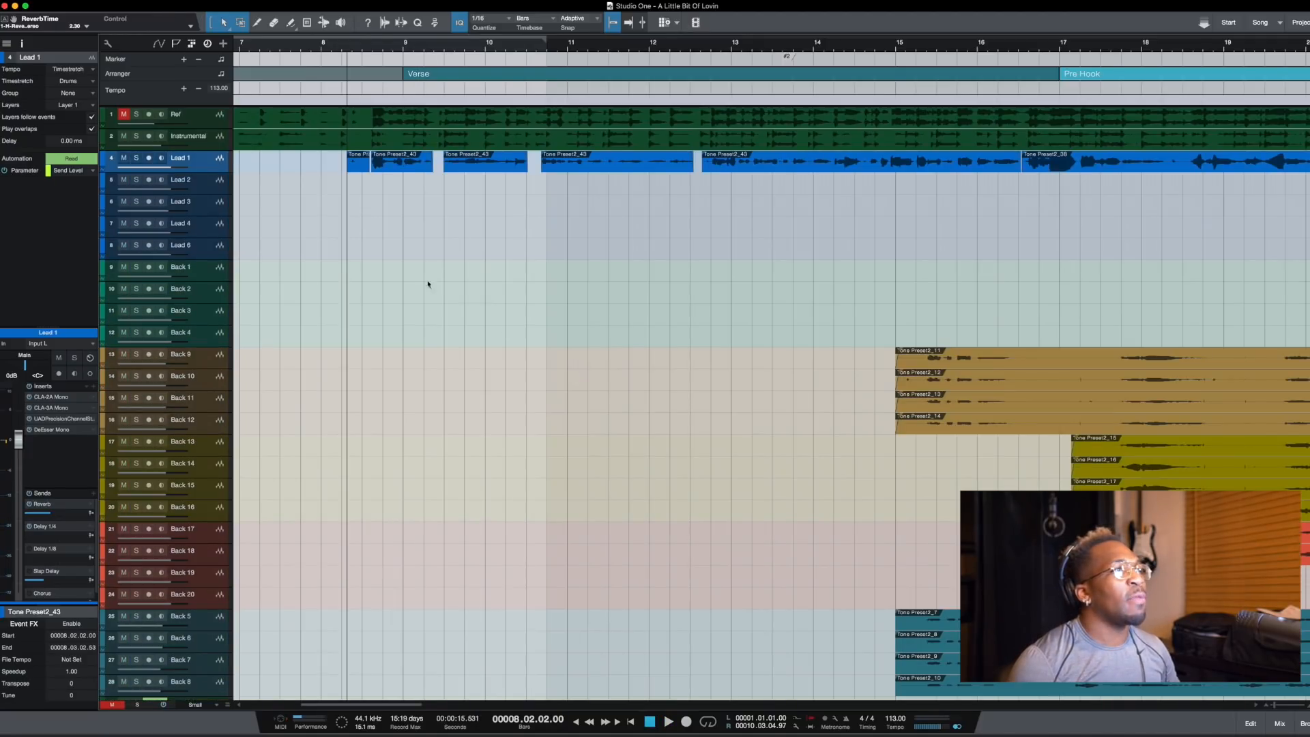
key(space)
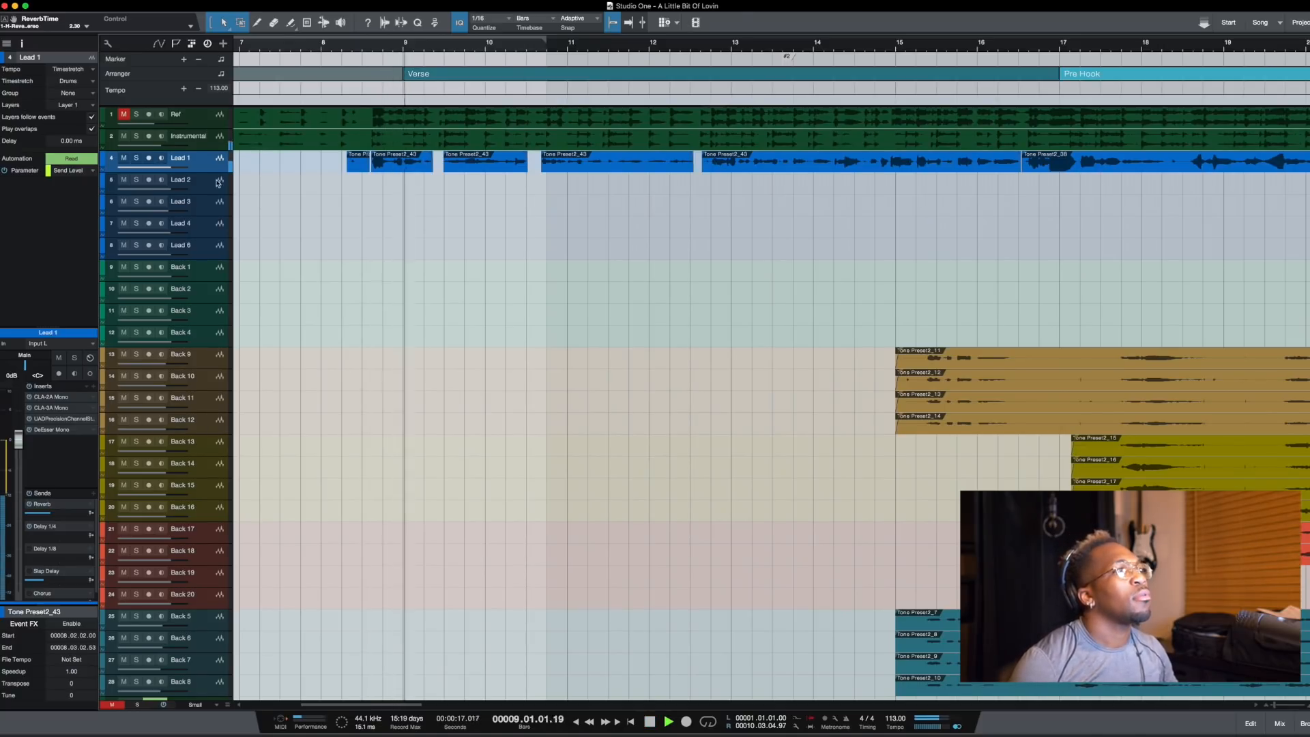
key(space)
scroll(418, 303, down, 10)
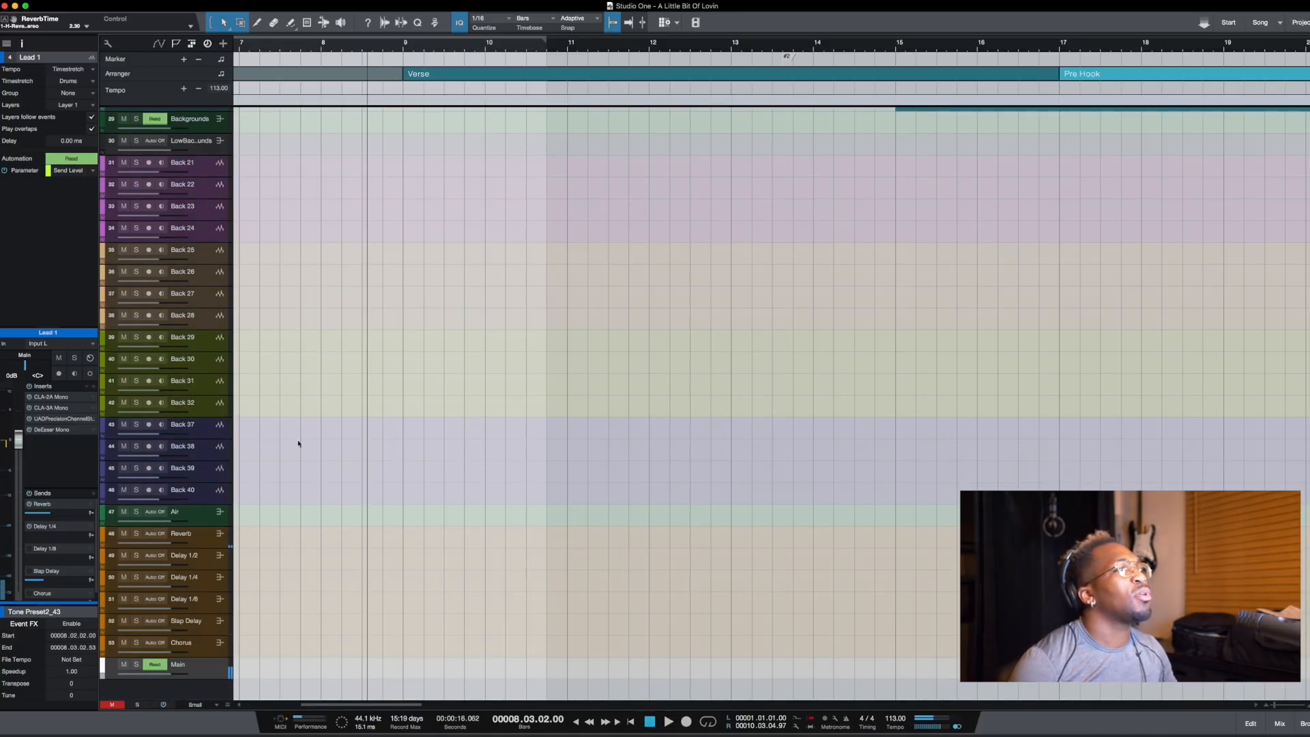
scroll(335, 387, down, 12)
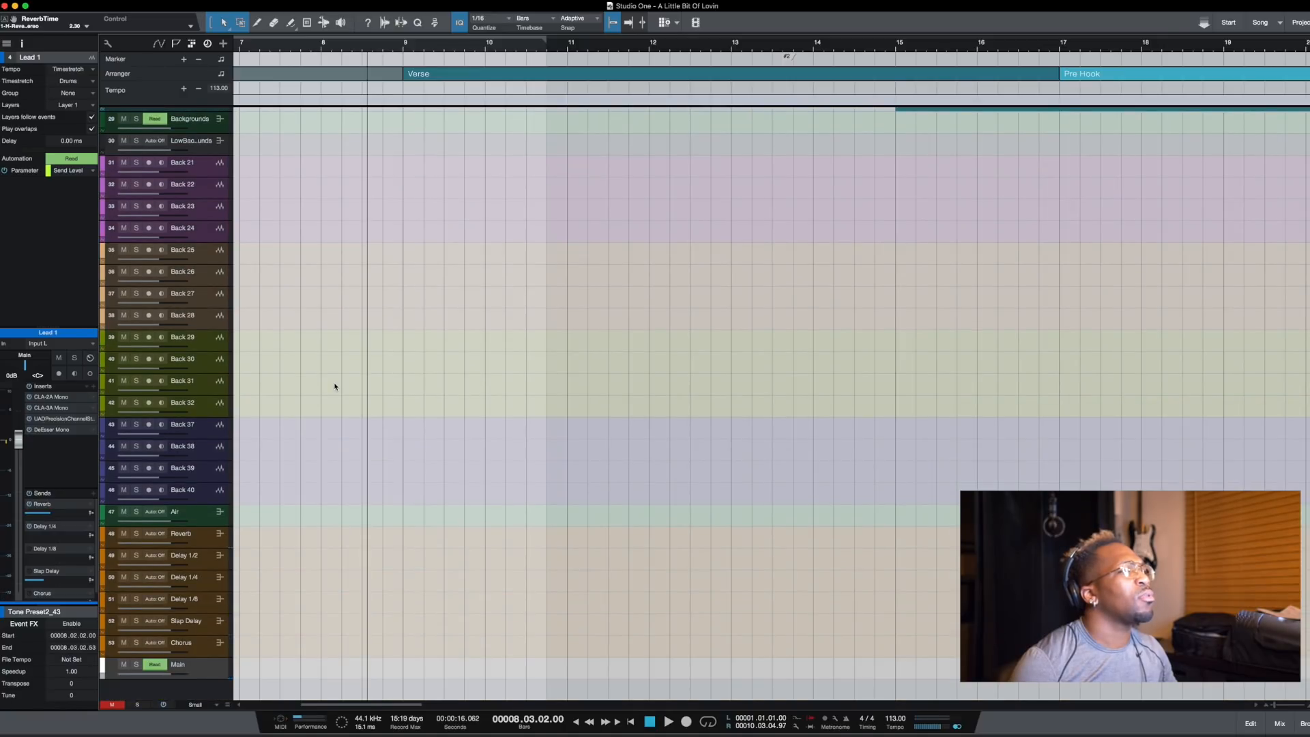
scroll(335, 387, up, 20)
- Enlarge the track height to Normal and play the mix from bar 8 into the verse
key(shift+e)
key(space)
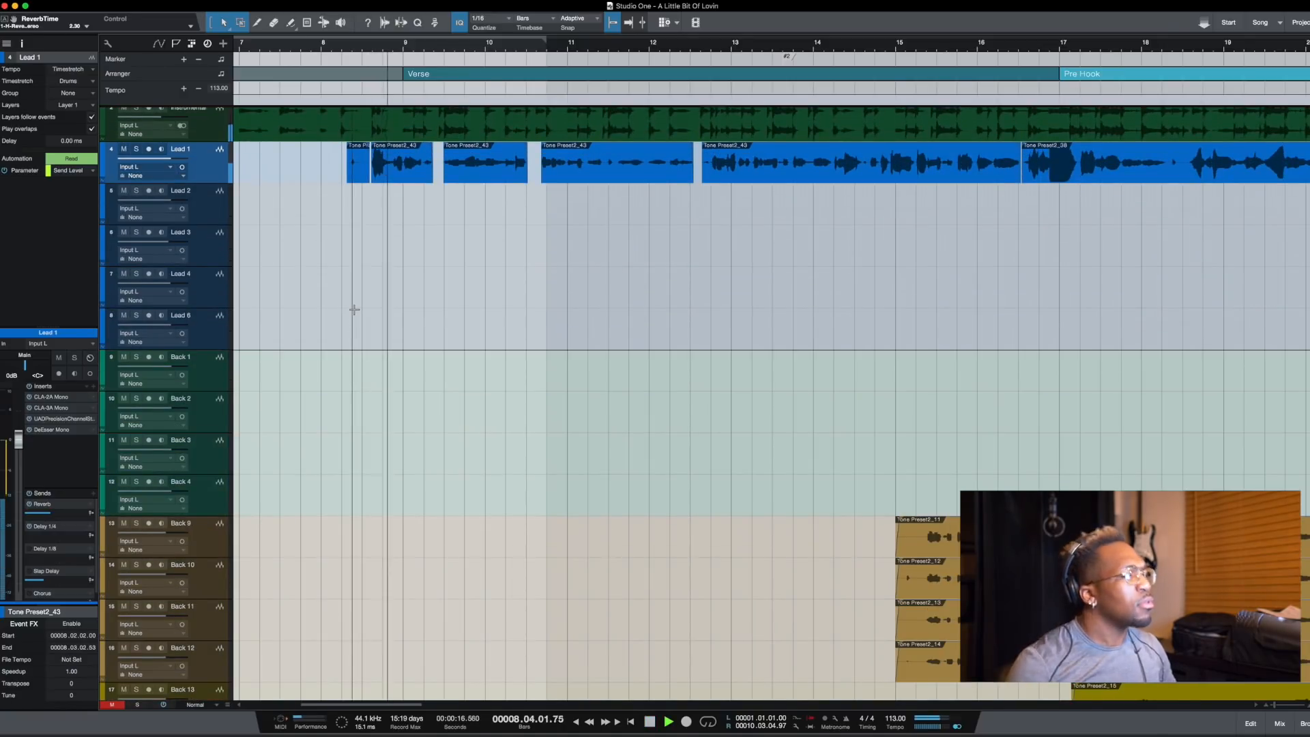
scroll(447, 270, right, 2)
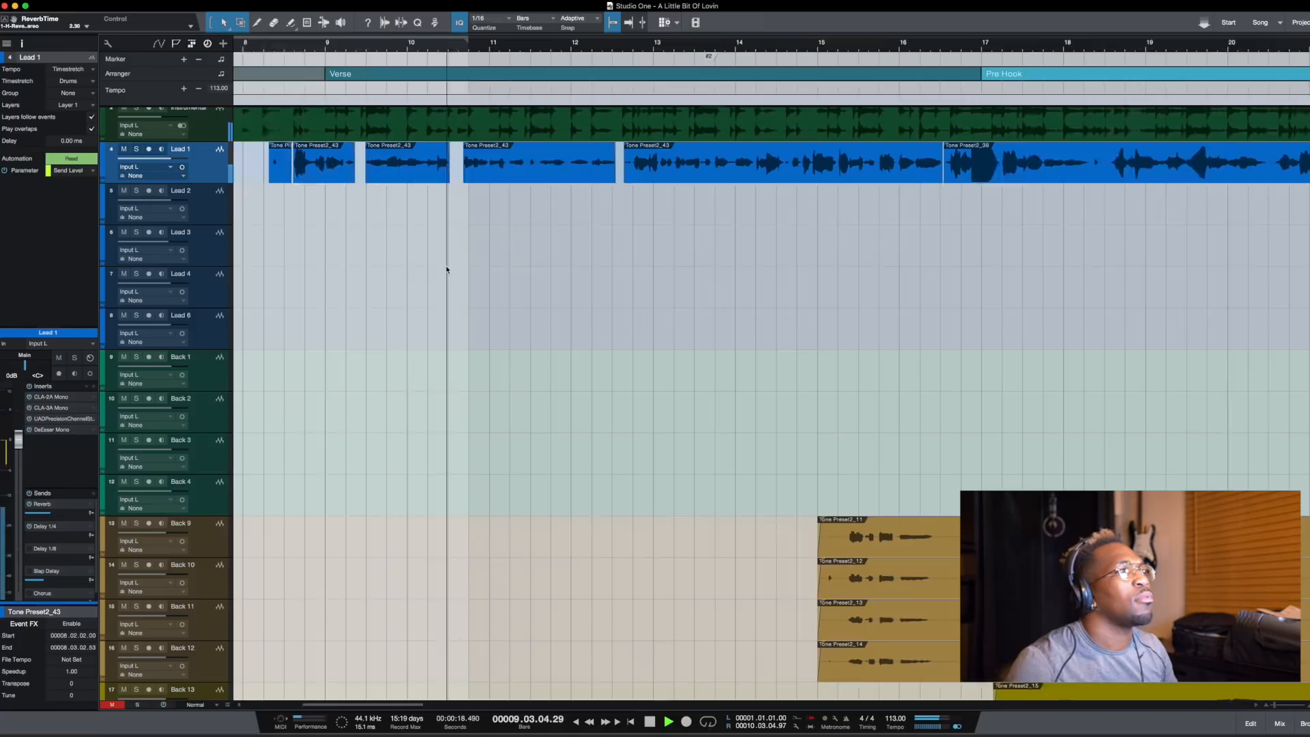
scroll(447, 270, right, 2)
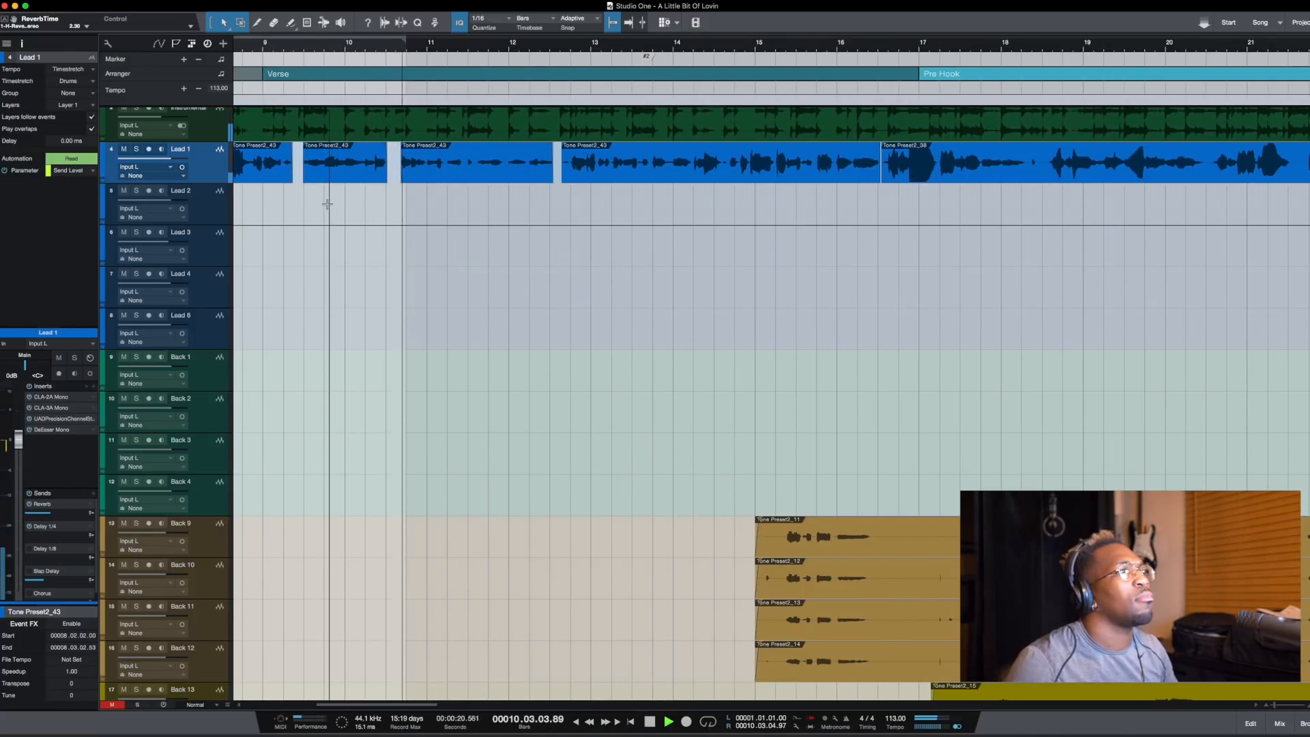
key(space)
- Mute the Instrumental track and play the Lead 1 vocal from bar 9
scroll(106, 156, up, 2)
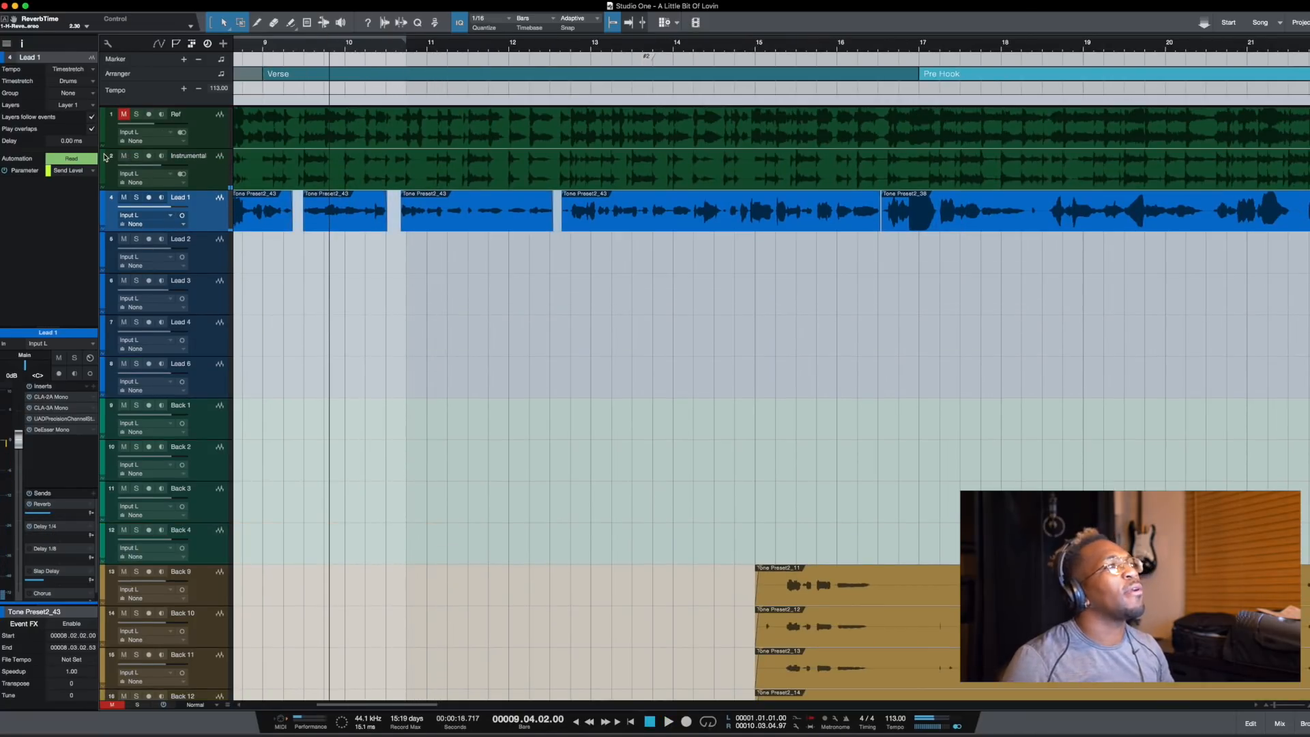
click(125, 156)
key(space)
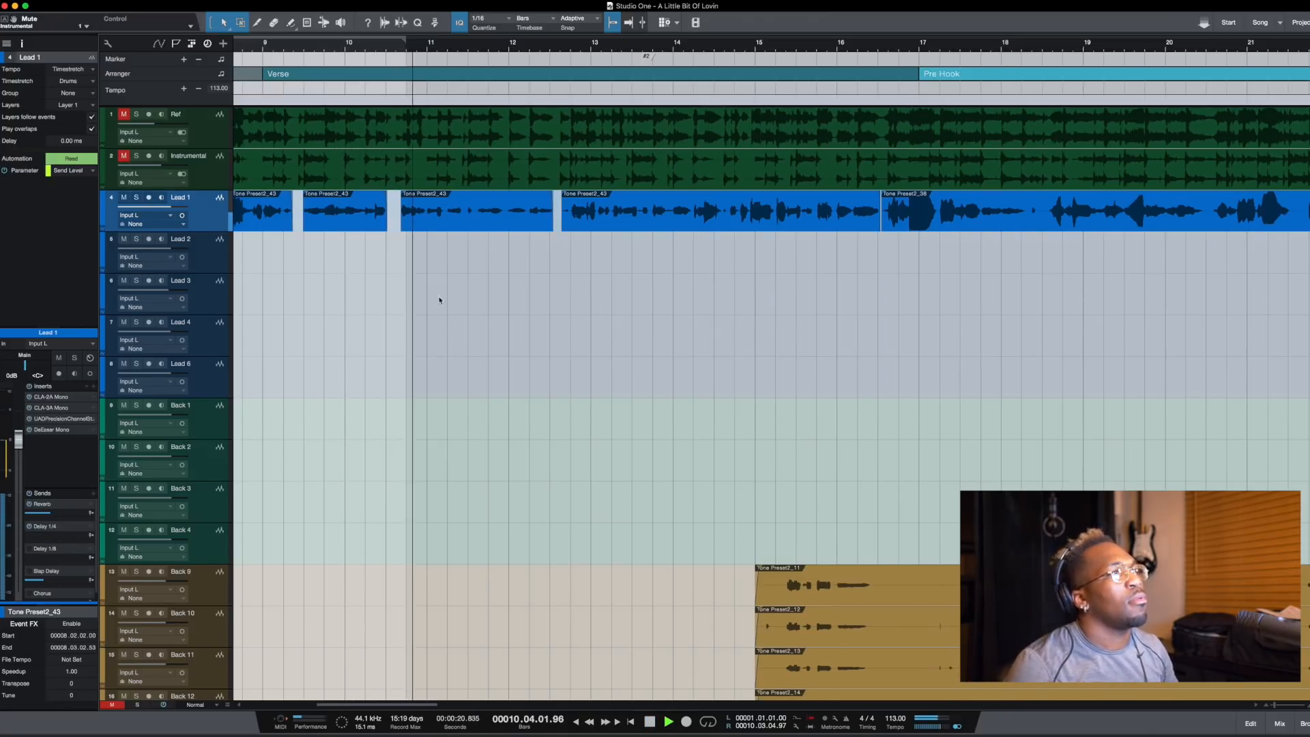
- Stop playback and open the Replika delay on the Delay 1/2 bus, moving its window aside for review
key(space)
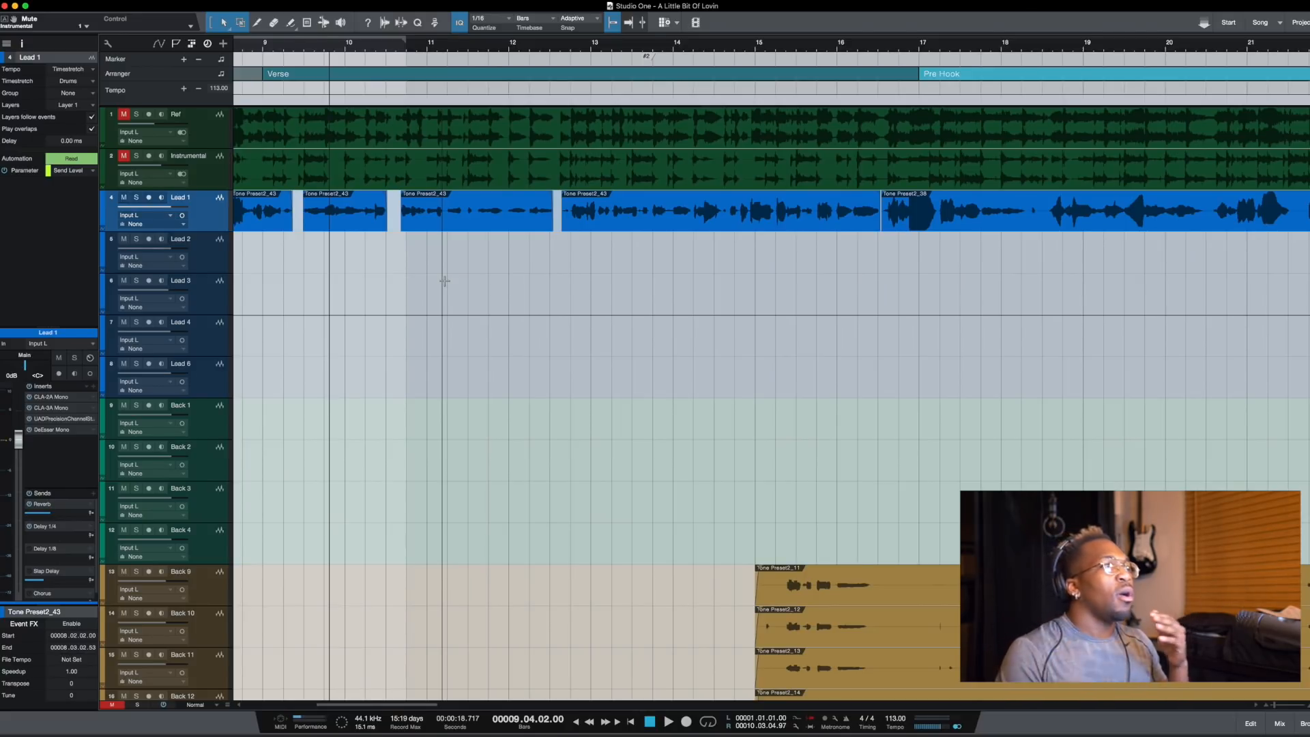
scroll(444, 279, down, 5)
scroll(269, 503, down, 5)
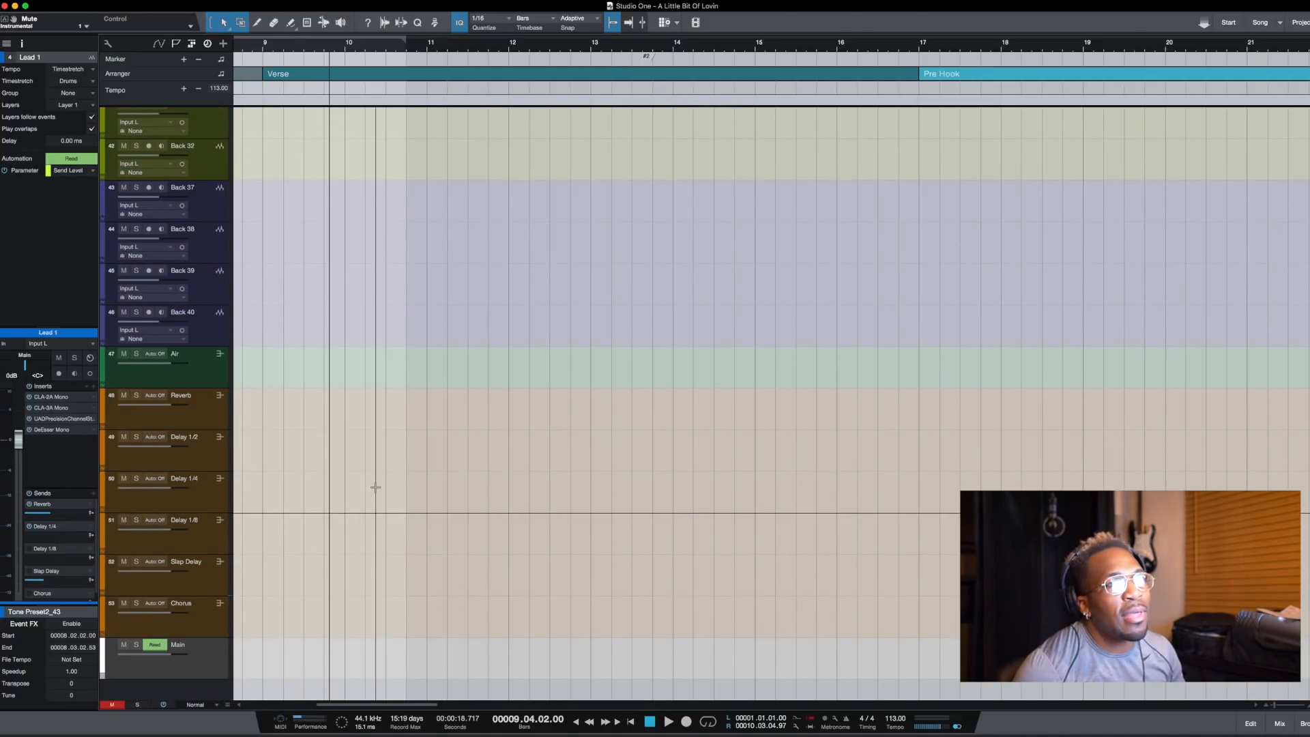
click(220, 457)
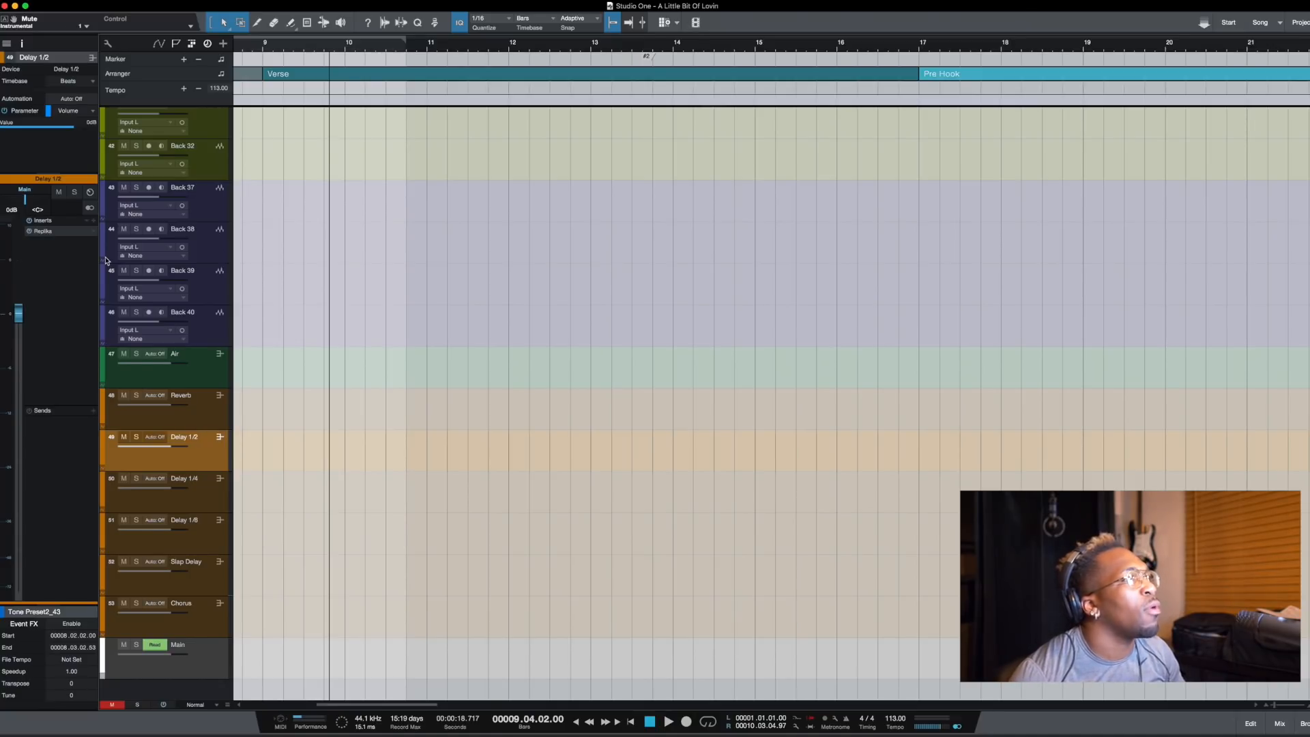
double_click(49, 233)
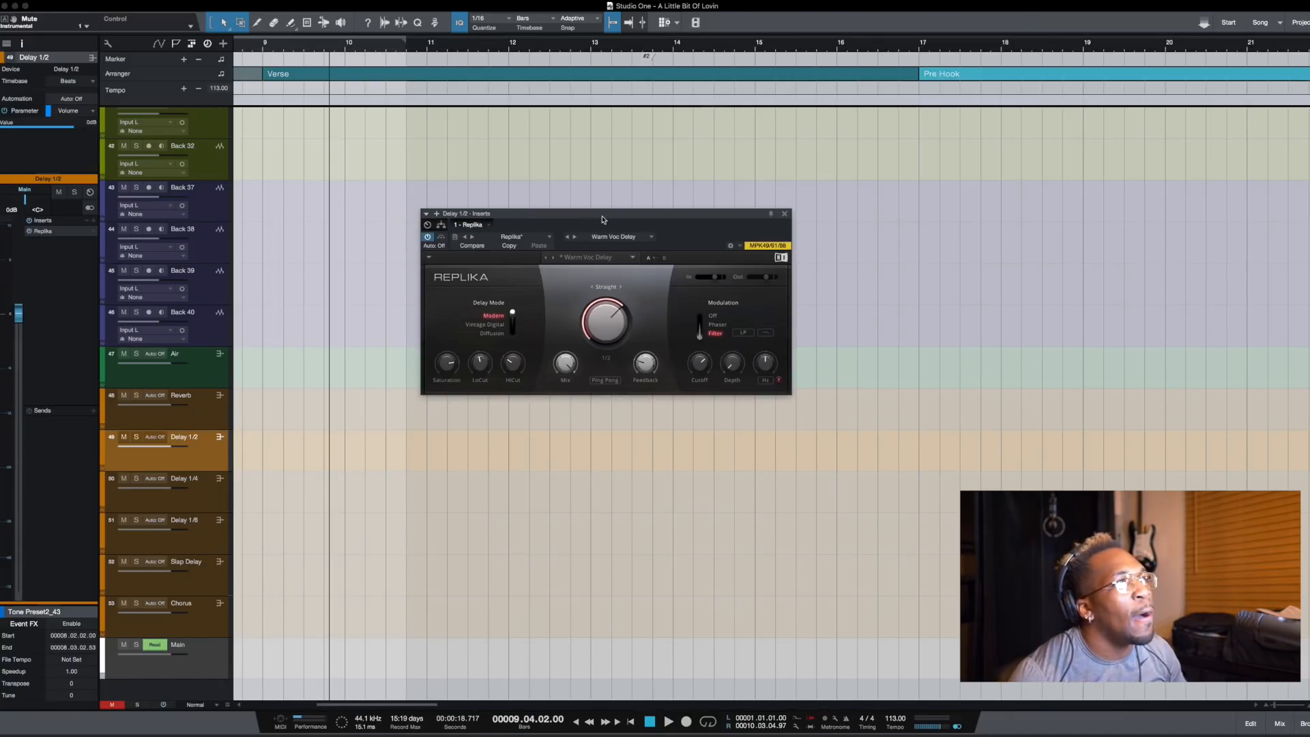
drag(611, 220, 727, 230)
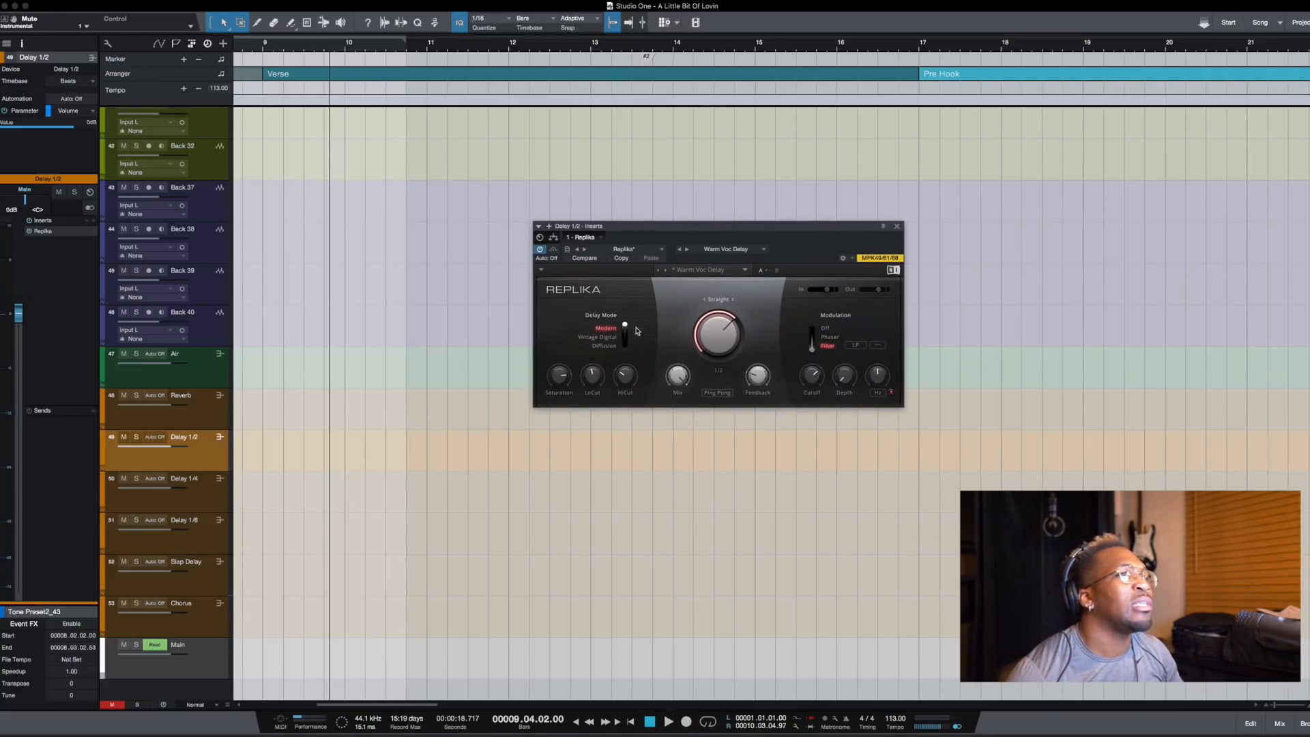
- Inspect the Replika settings on the Delay 1/4 bus while playing the vocal, and close the plug-in window
click(214, 493)
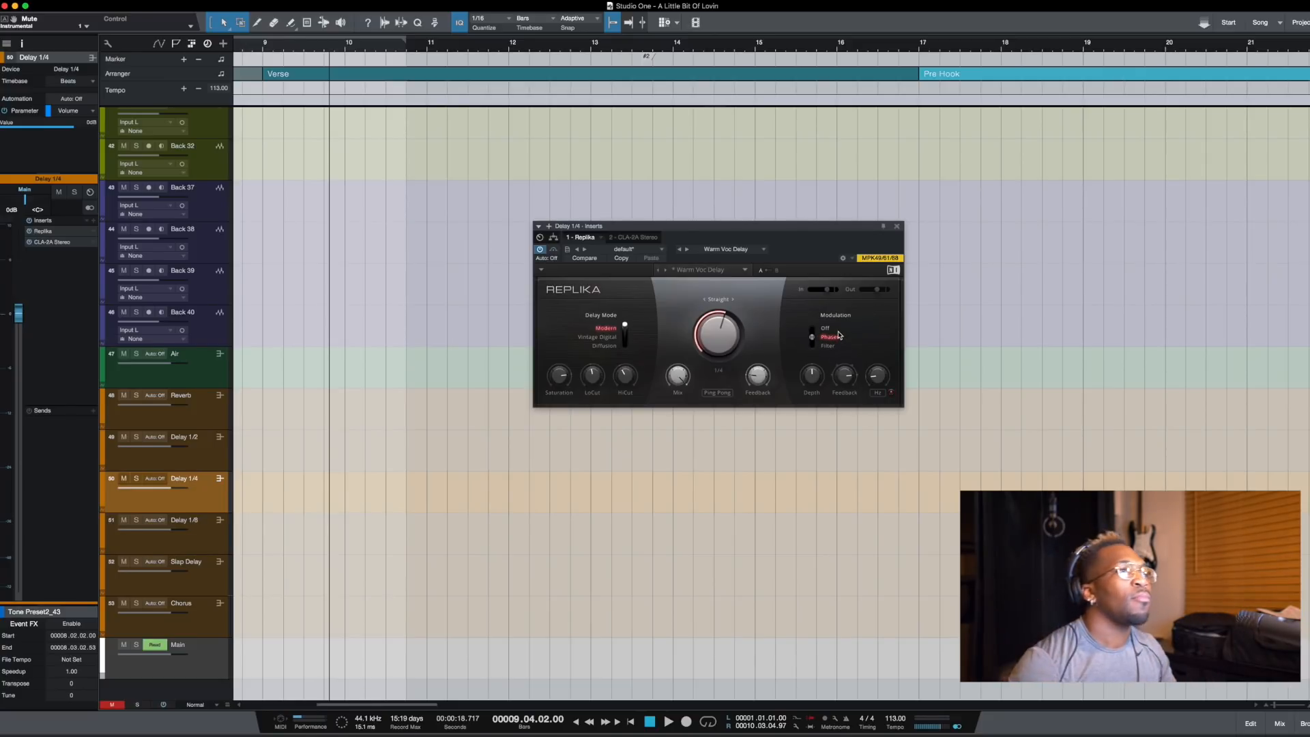
key(space)
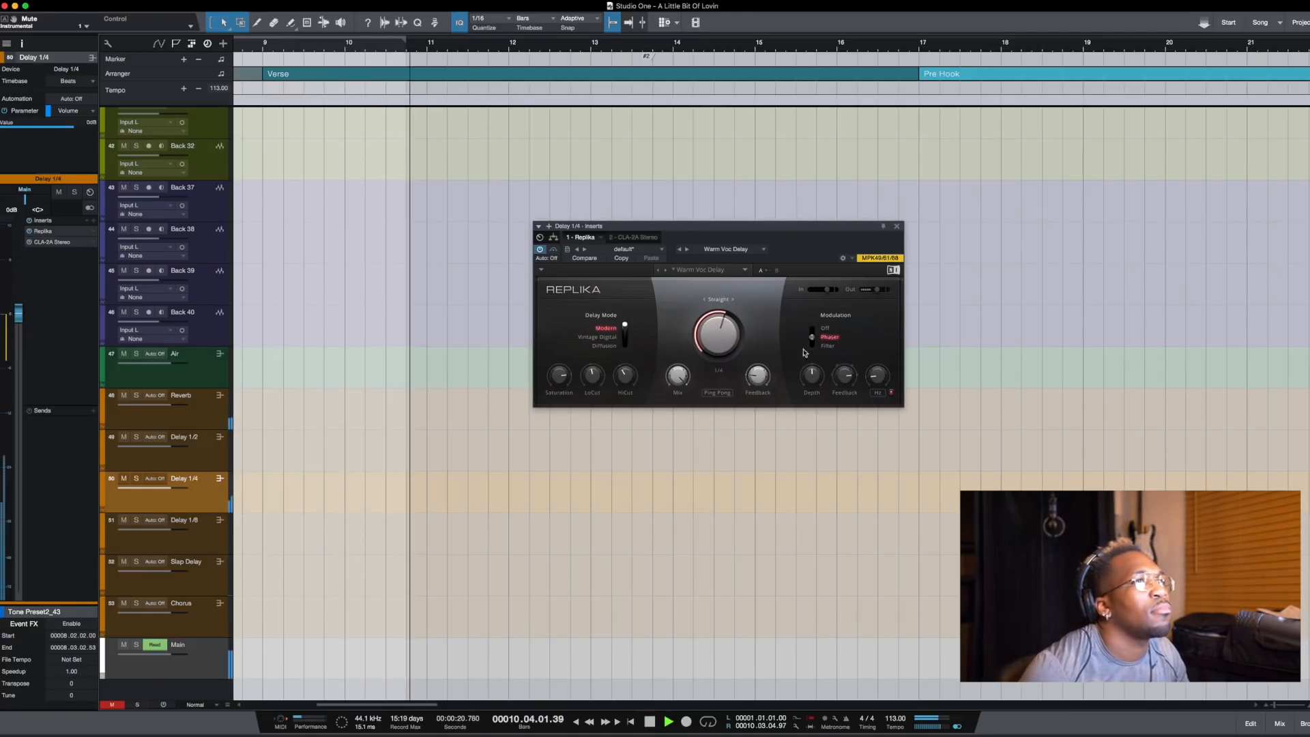
key(space)
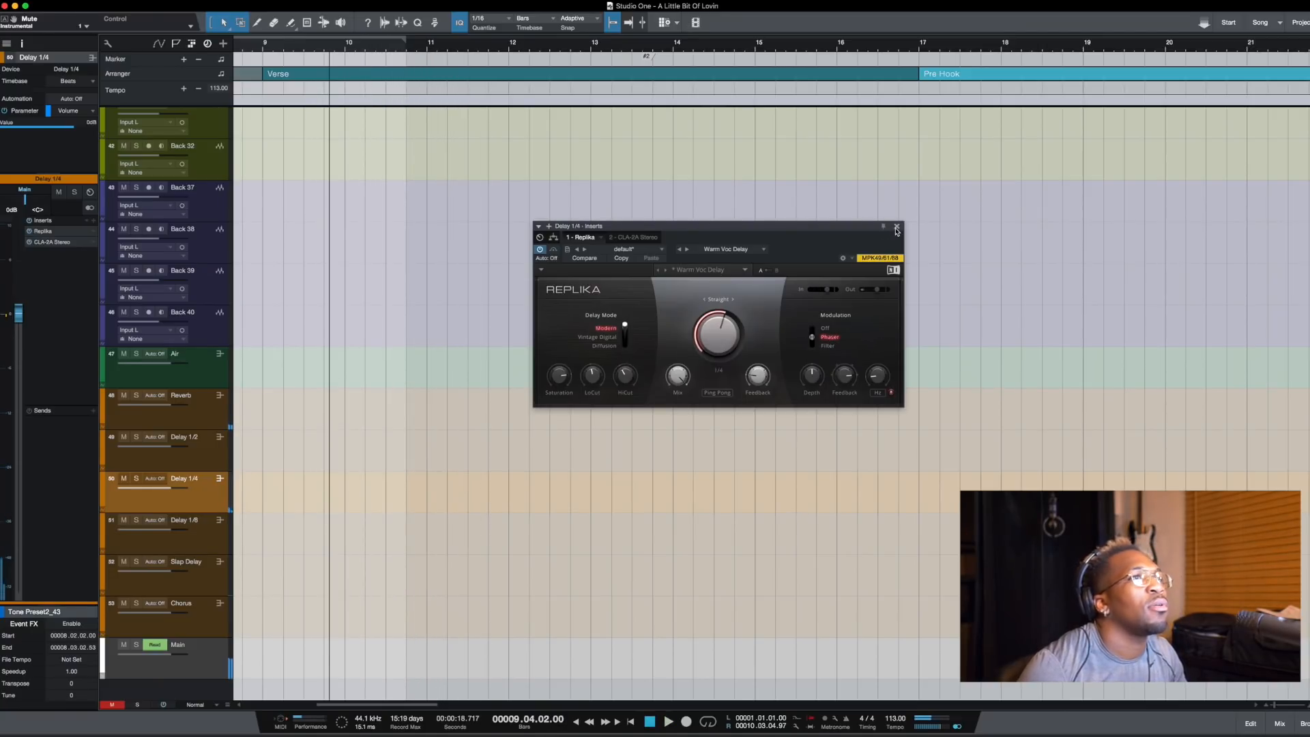
click(897, 225)
- Select the Lead 1 track and play its vocal again around the start of the verse
scroll(512, 344, up, 15)
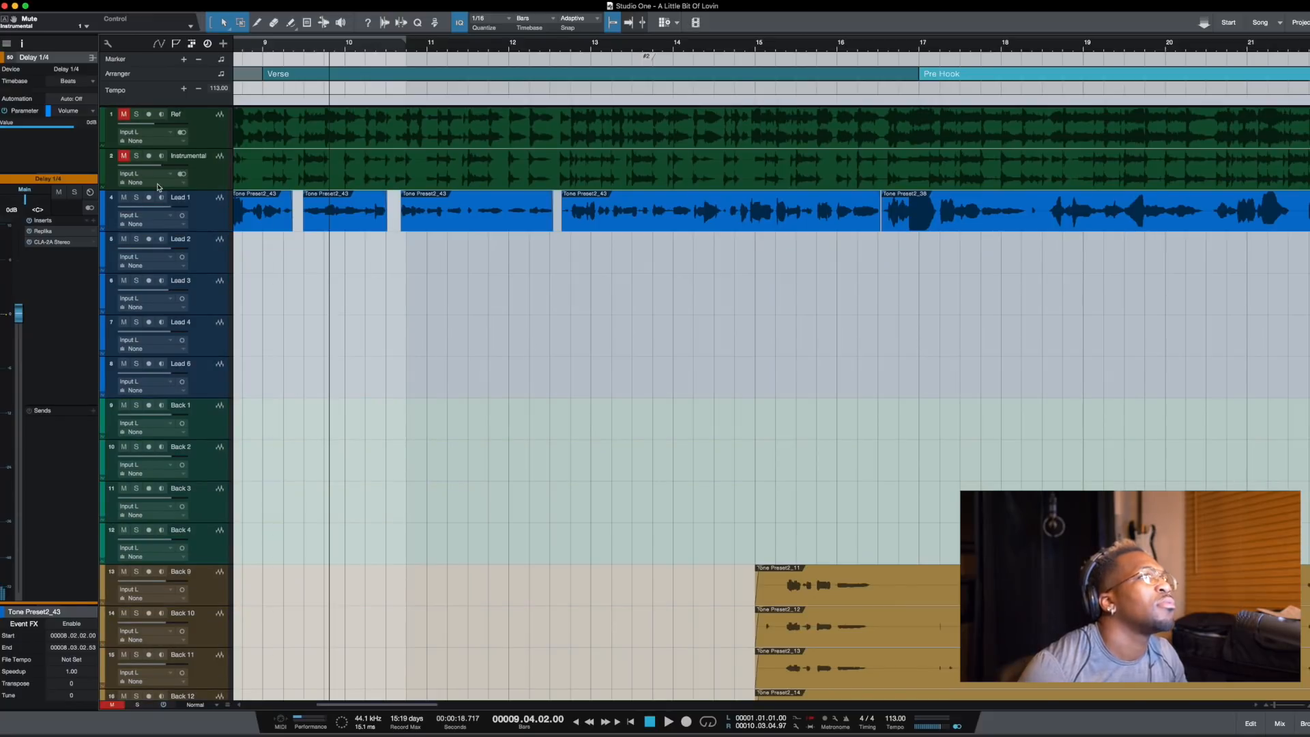
click(196, 214)
key(space)
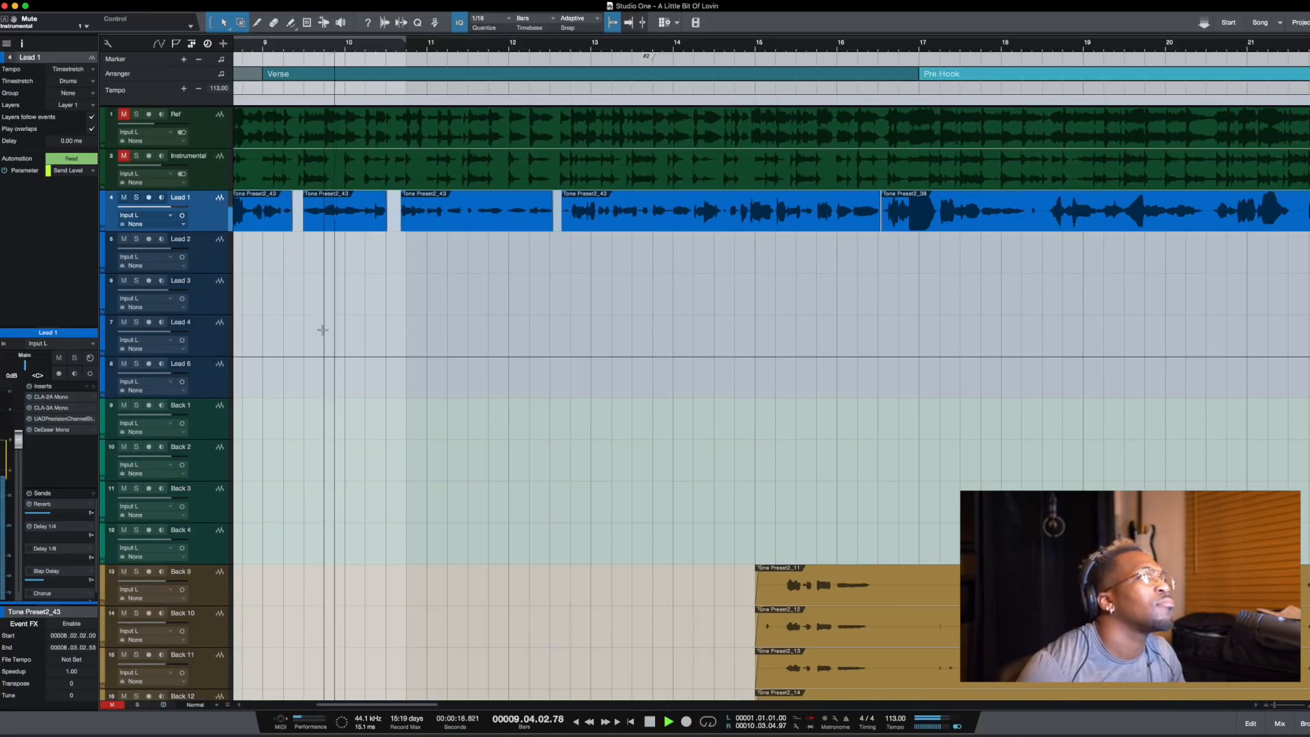
key(space)
scroll(317, 315, down, 3)
scroll(307, 287, left, 5)
click(545, 246)
key(space)
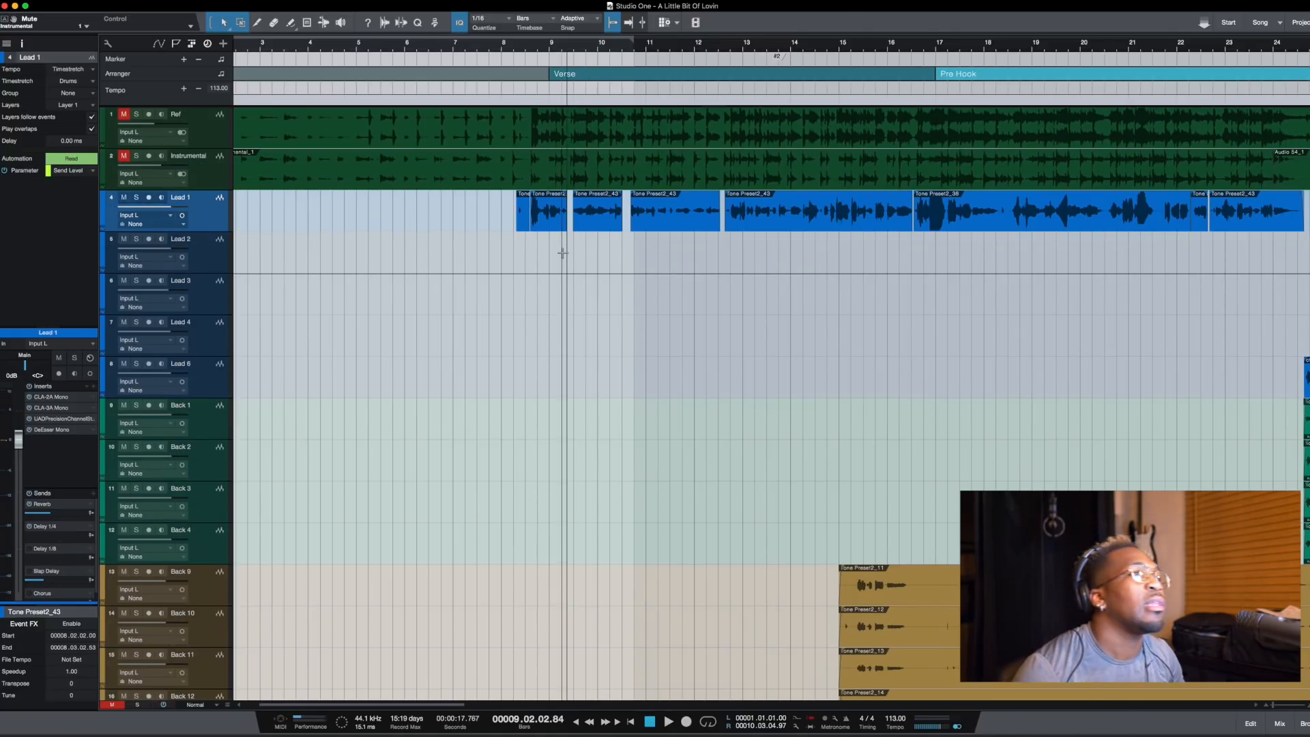
- Enlarge the track height to Medium and briefly review Lead 1's automation parameters, returning the tracks to the clip view
key(shift+e)
key(shift+e)
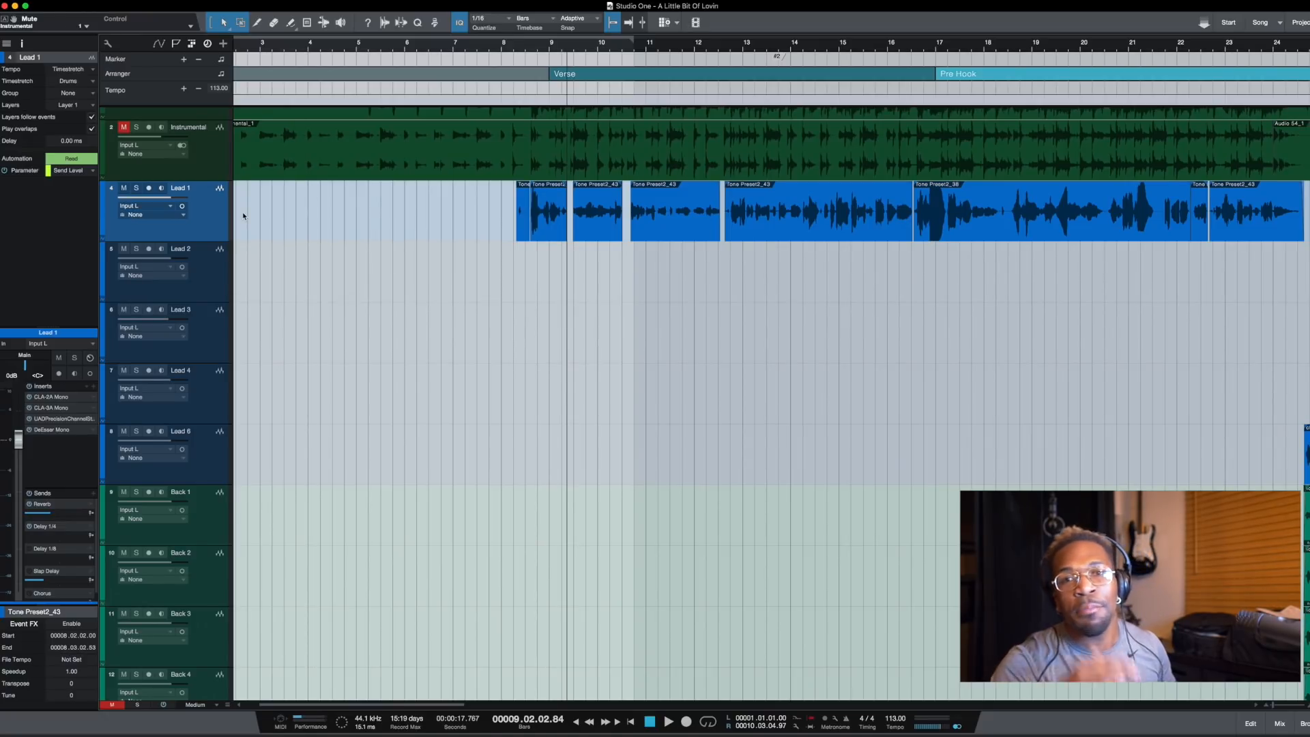
key(a)
key(a)
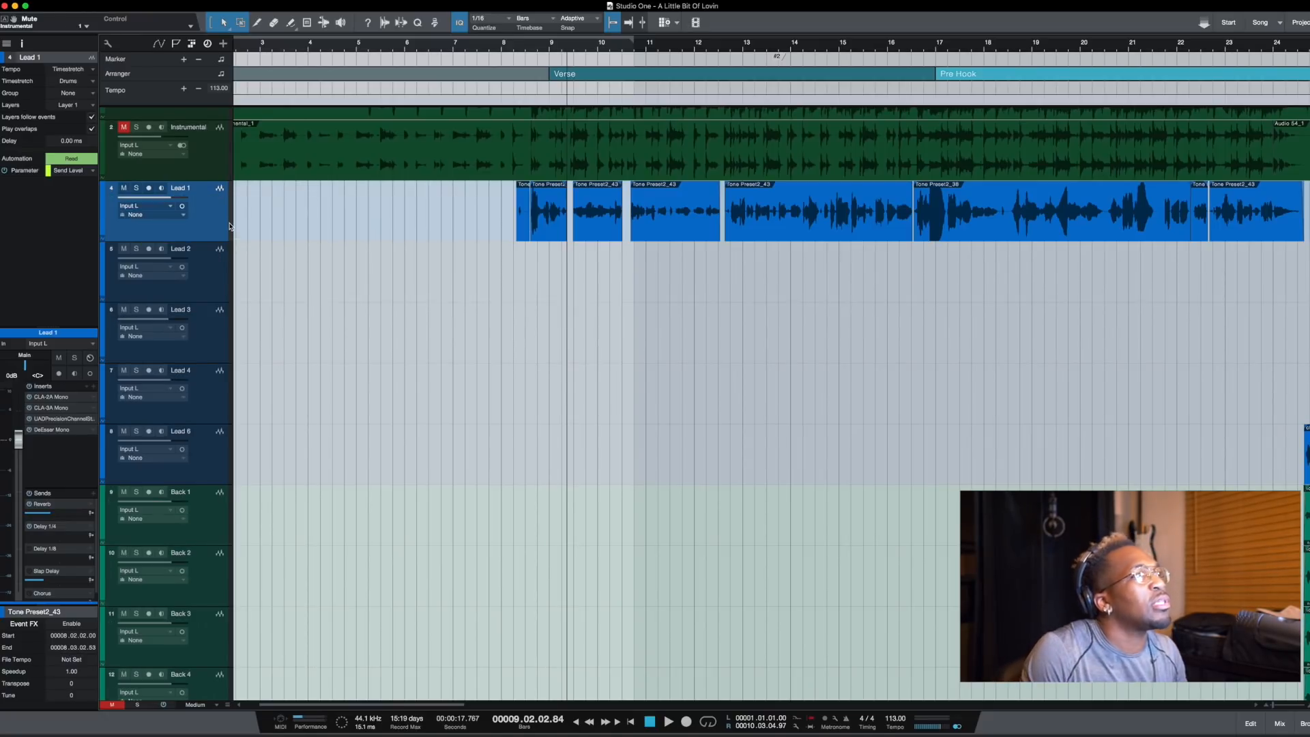
key(a)
click(184, 199)
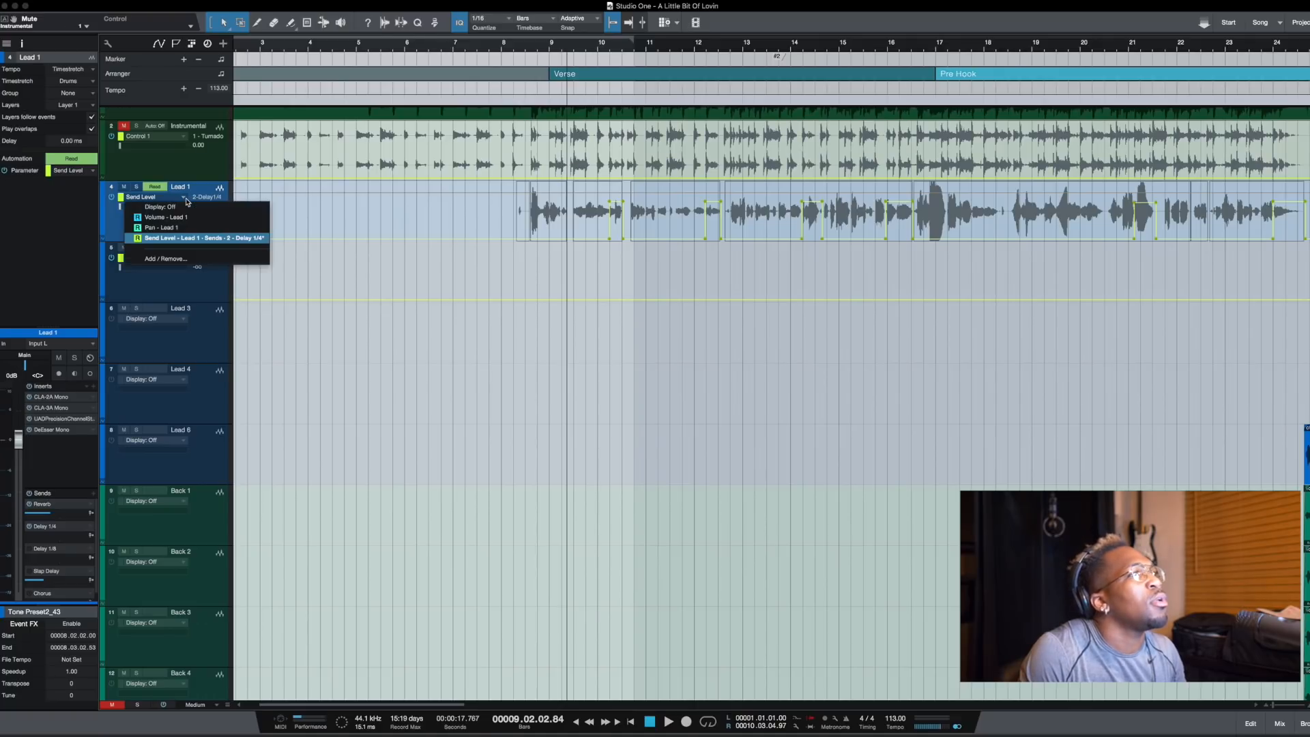
click(179, 259)
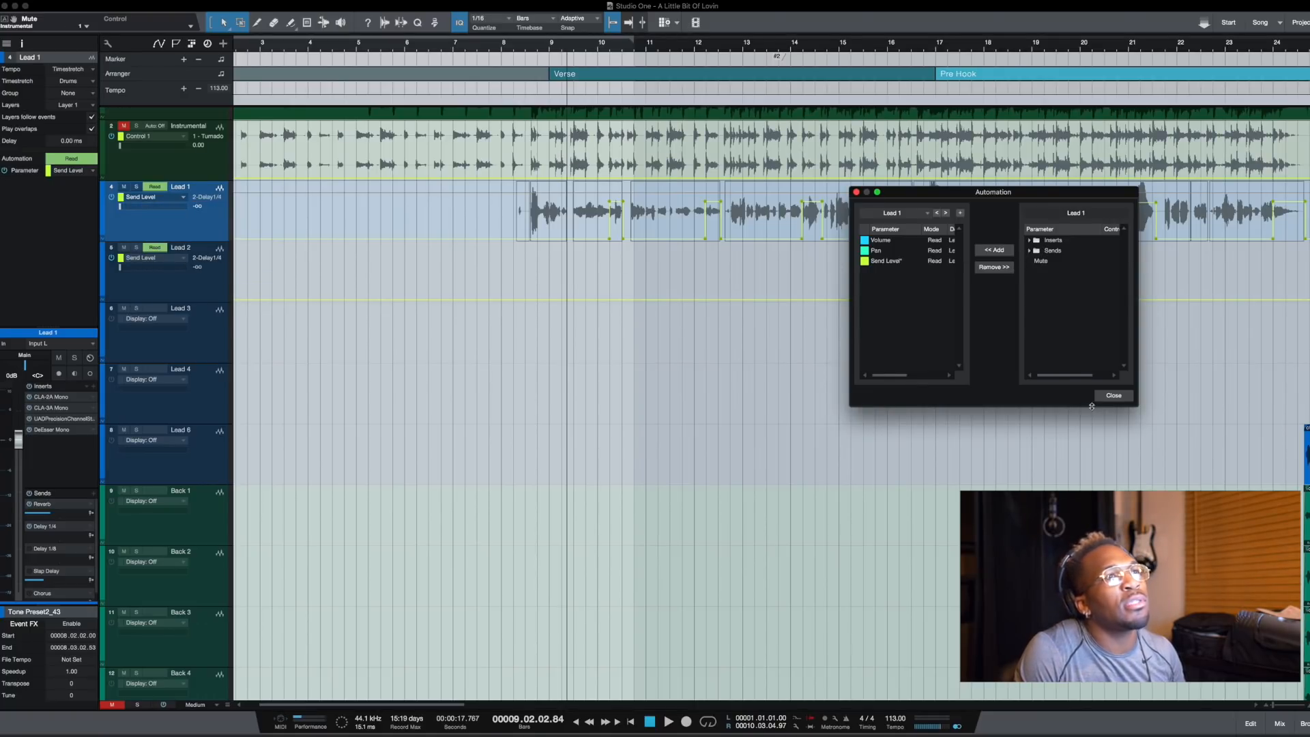
click(1112, 396)
key(a)
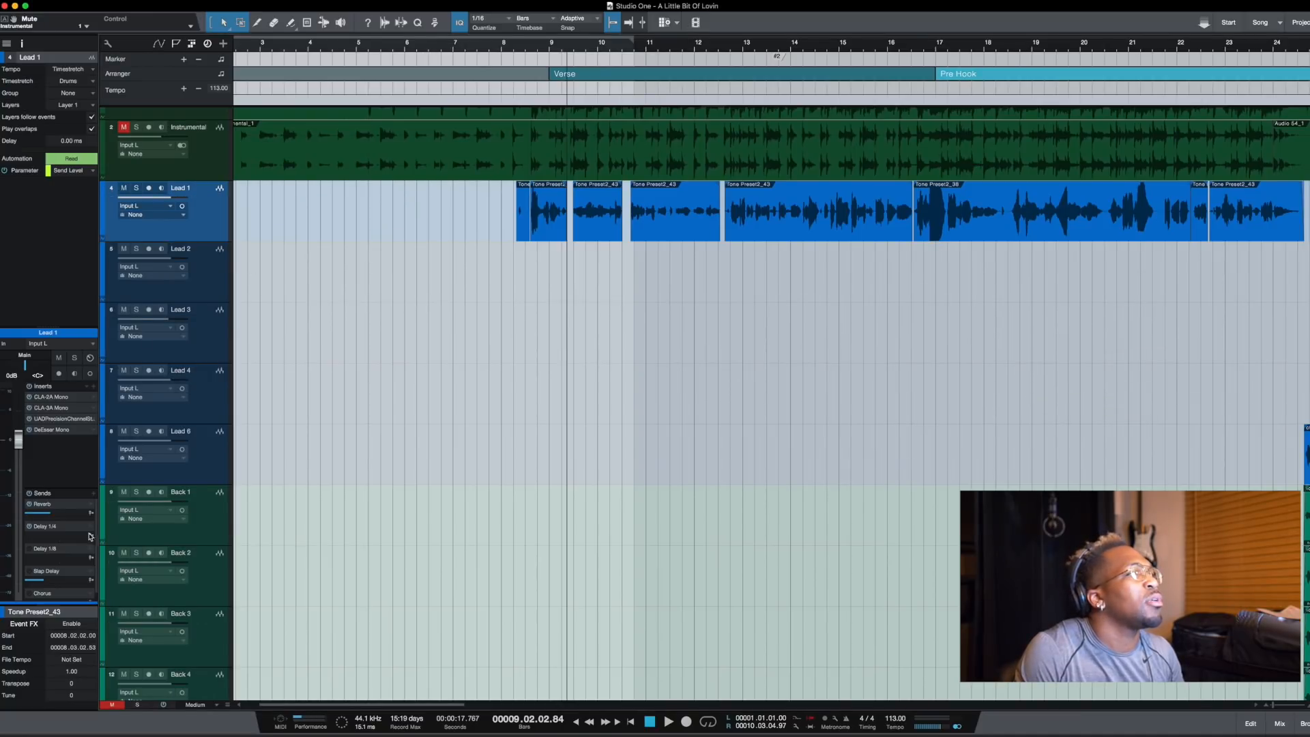
- Check the available send destinations for Lead 1 and show the automation envelope of its Delay 1/4 send level
click(94, 496)
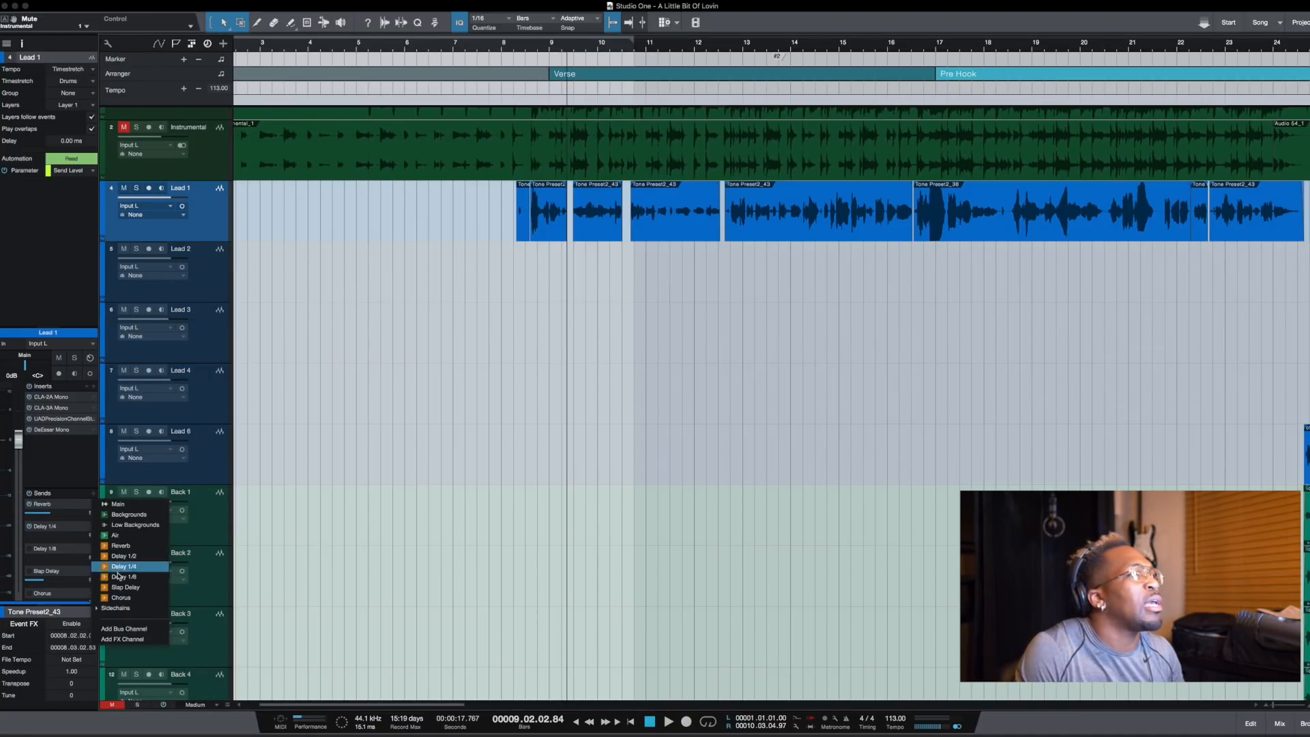
click(69, 479)
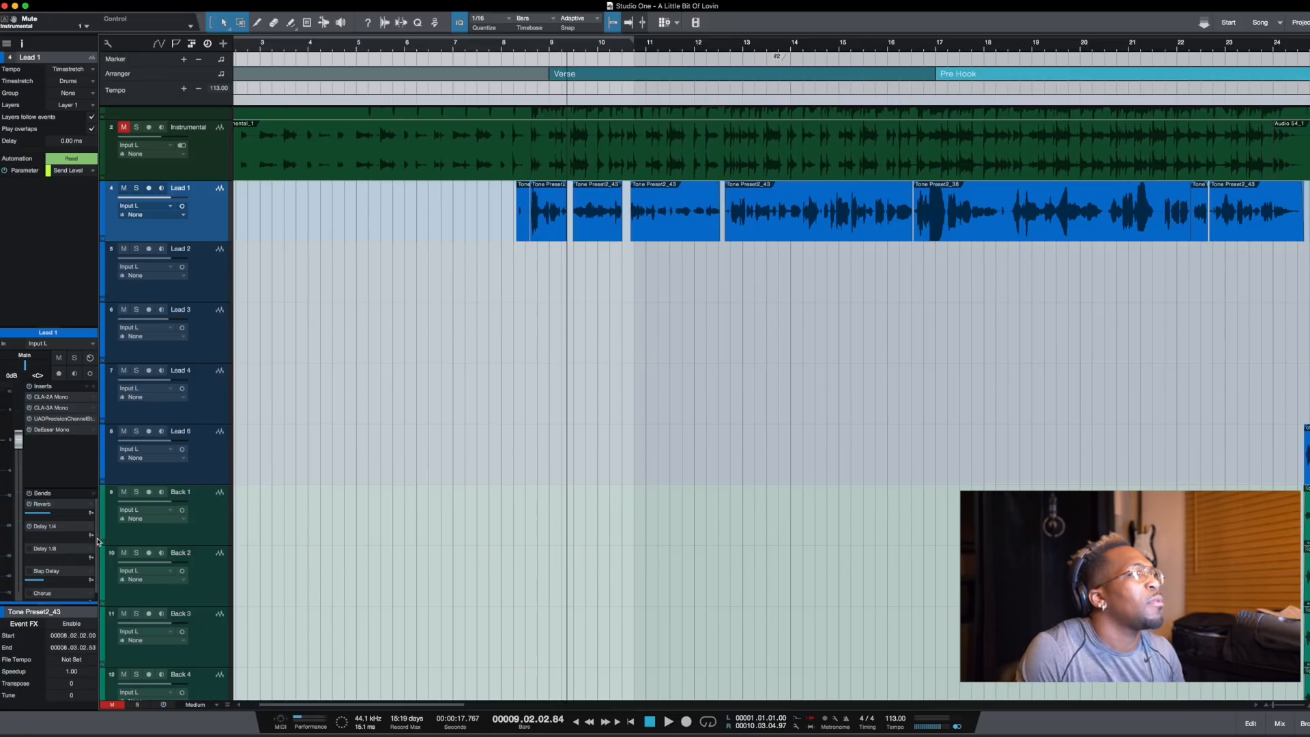
scroll(98, 541, down, 1)
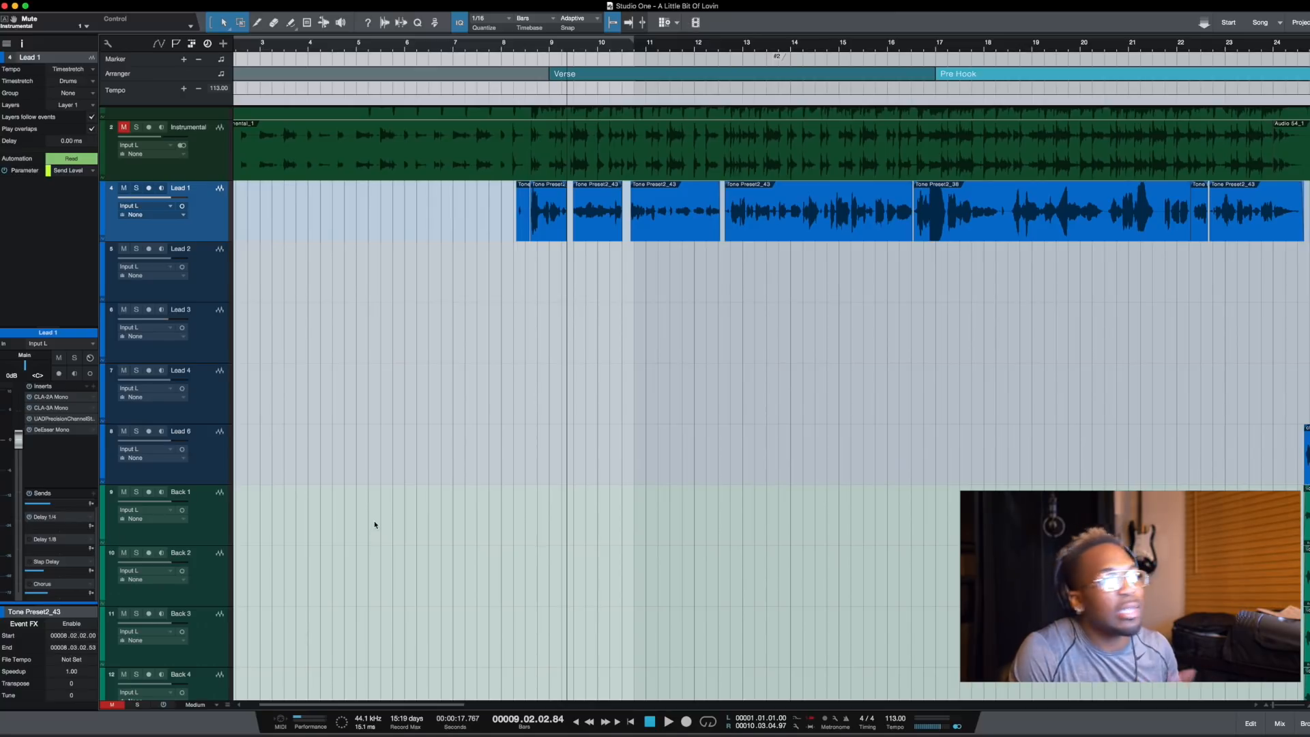
right_click(36, 529)
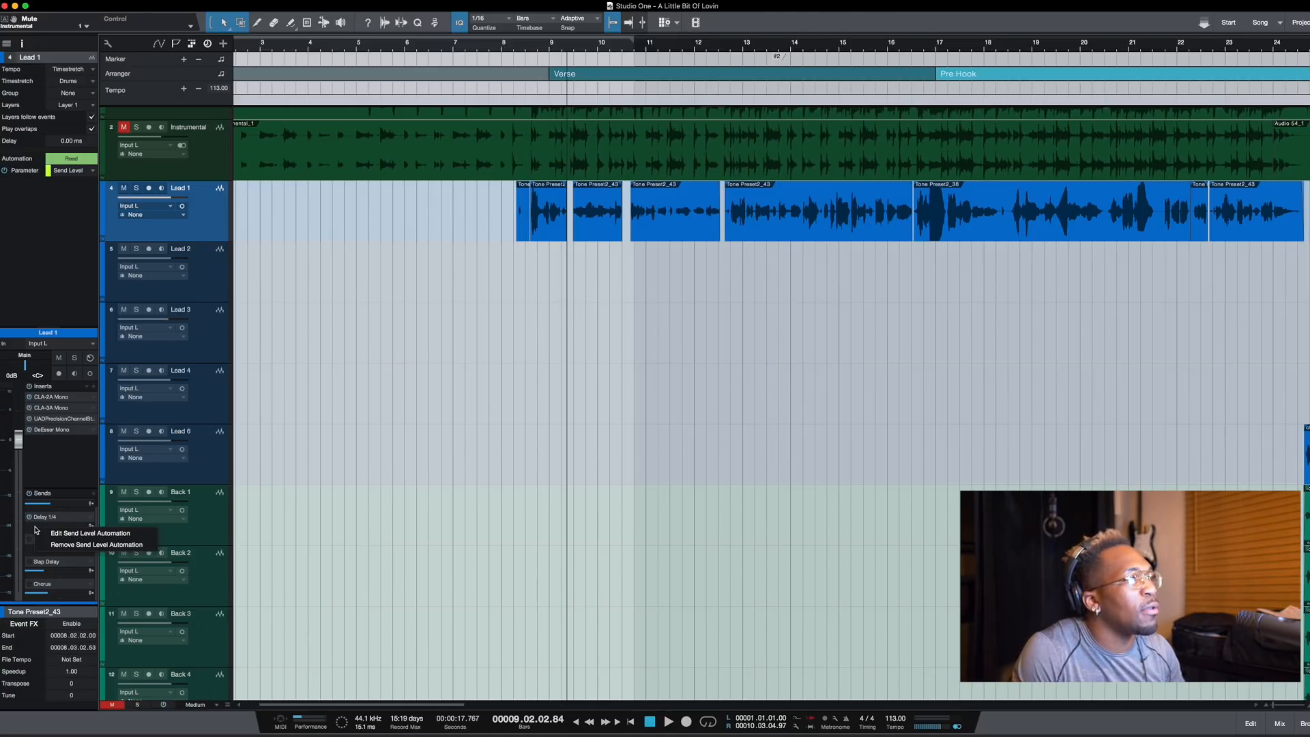
click(70, 537)
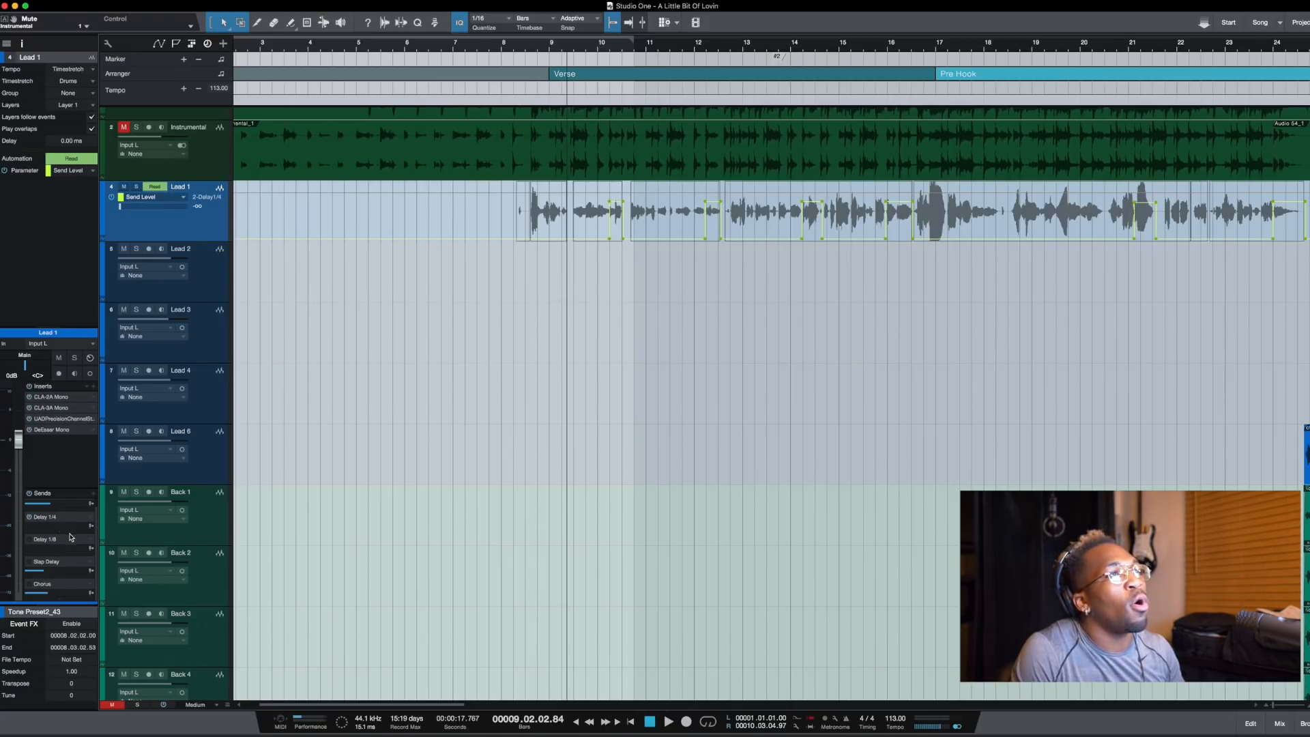
- Turn off autoscroll and try nudging Lead 1's Delay 1/4 send level fader near the start of the verse
scroll(554, 257, up, 5)
scroll(720, 246, right, 2)
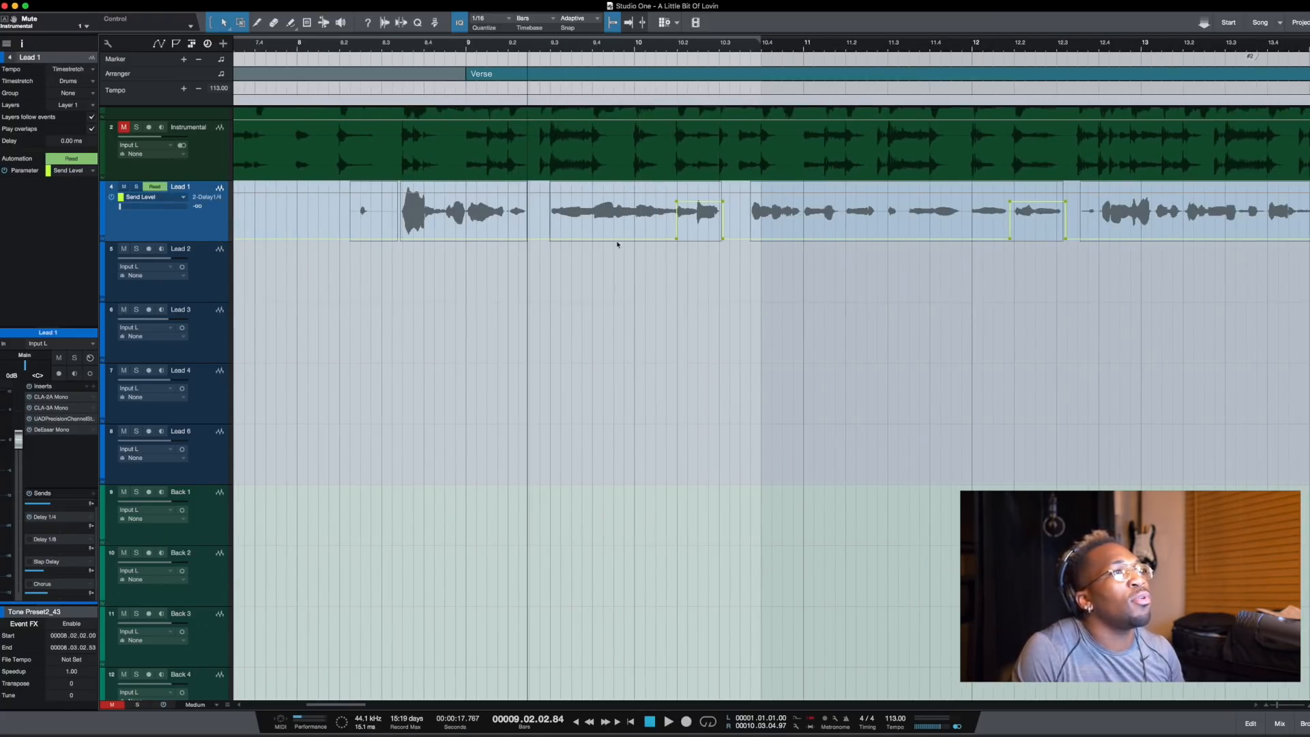
click(613, 23)
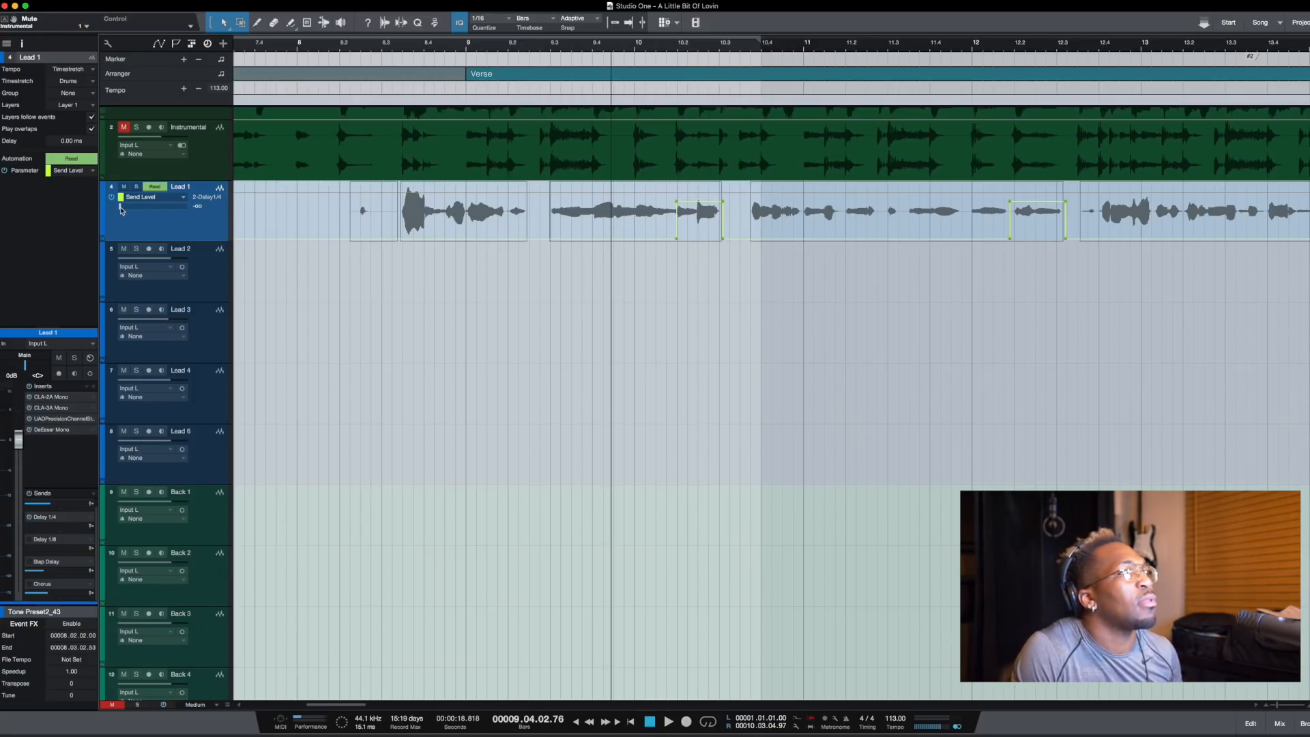
drag(120, 209, 126, 212)
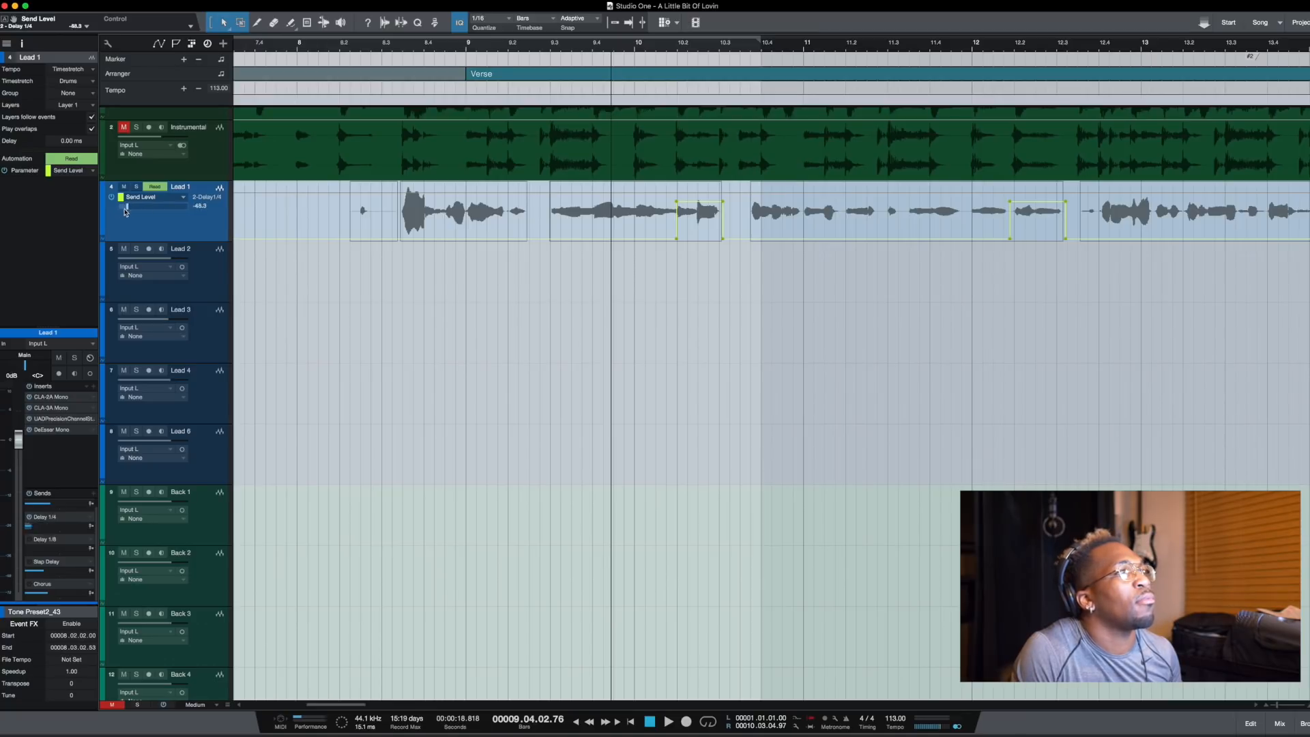
click(603, 251)
scroll(648, 248, left, 1)
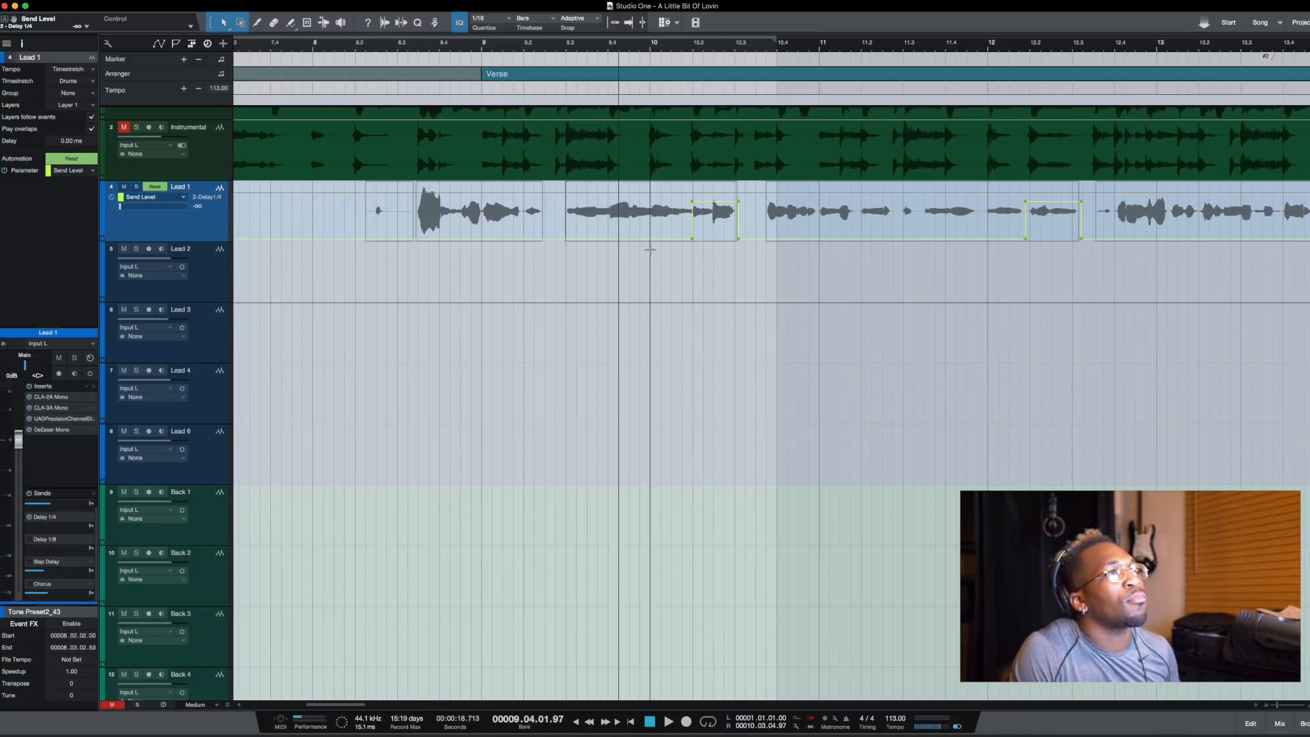
- Play the Lead 1 phrase leading into bar 9
click(397, 257)
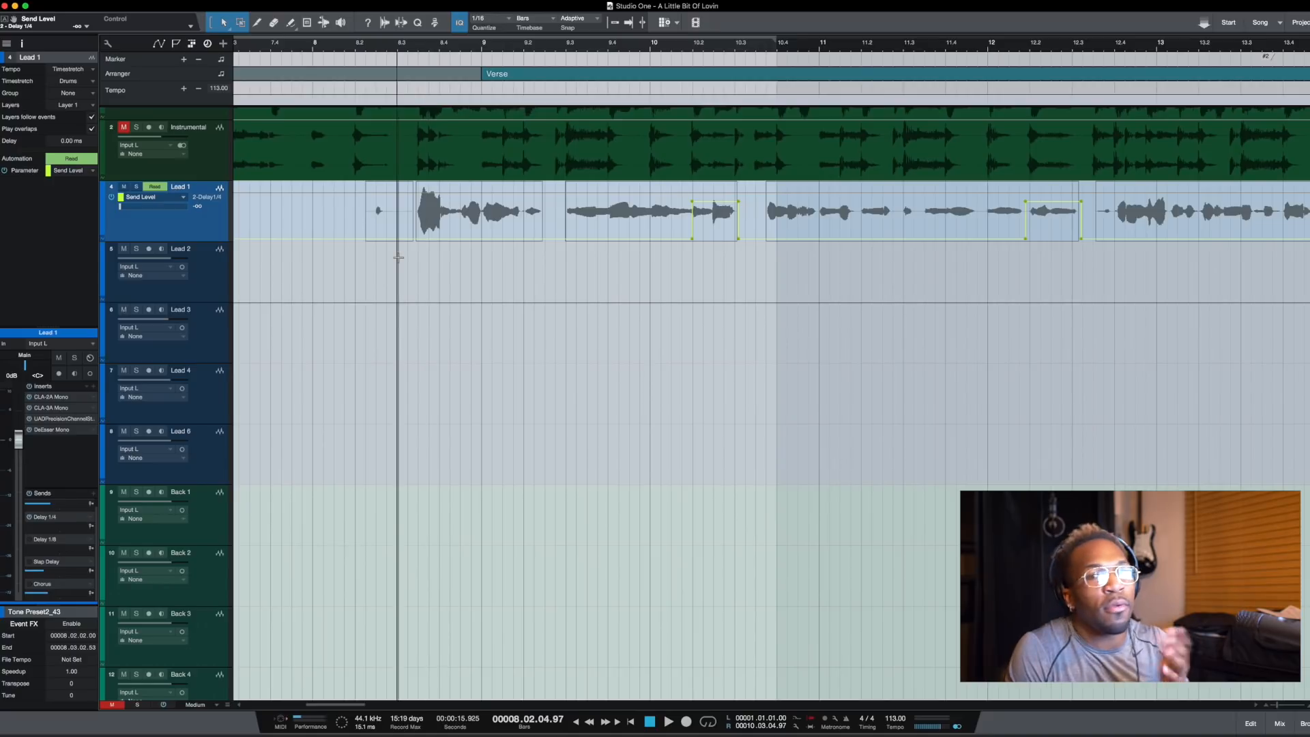
key(space)
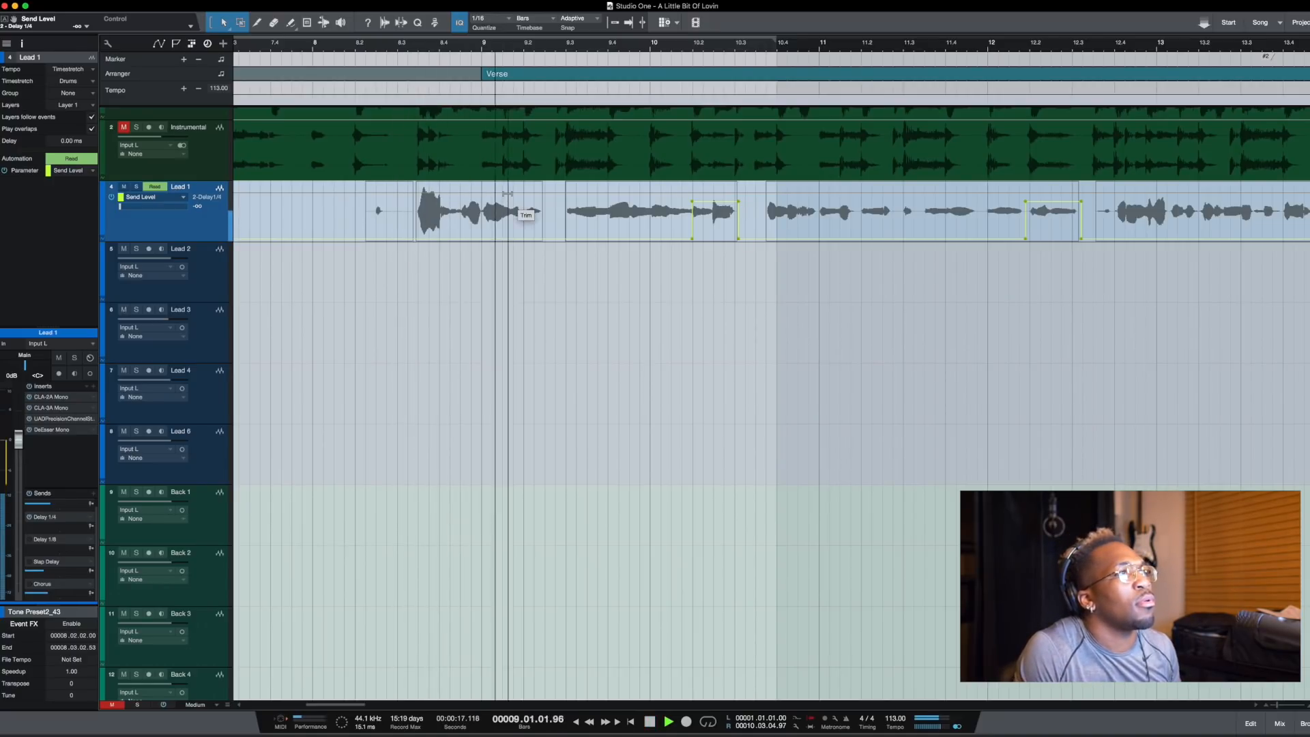
key(space)
- Raise the Delay 1/4 send automation to about -18 dB over the end of Lead 1's first phrase, starting at bar 9
scroll(499, 246, up, 4)
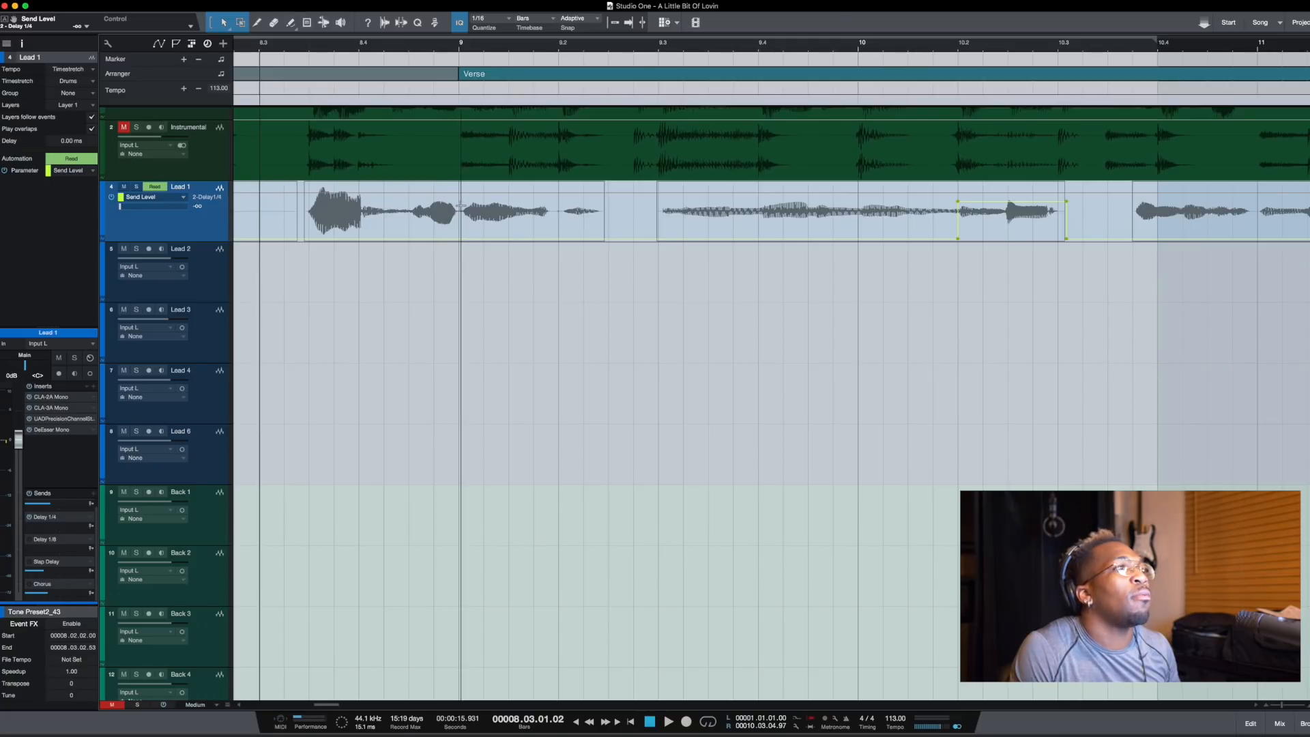
drag(460, 208, 611, 213)
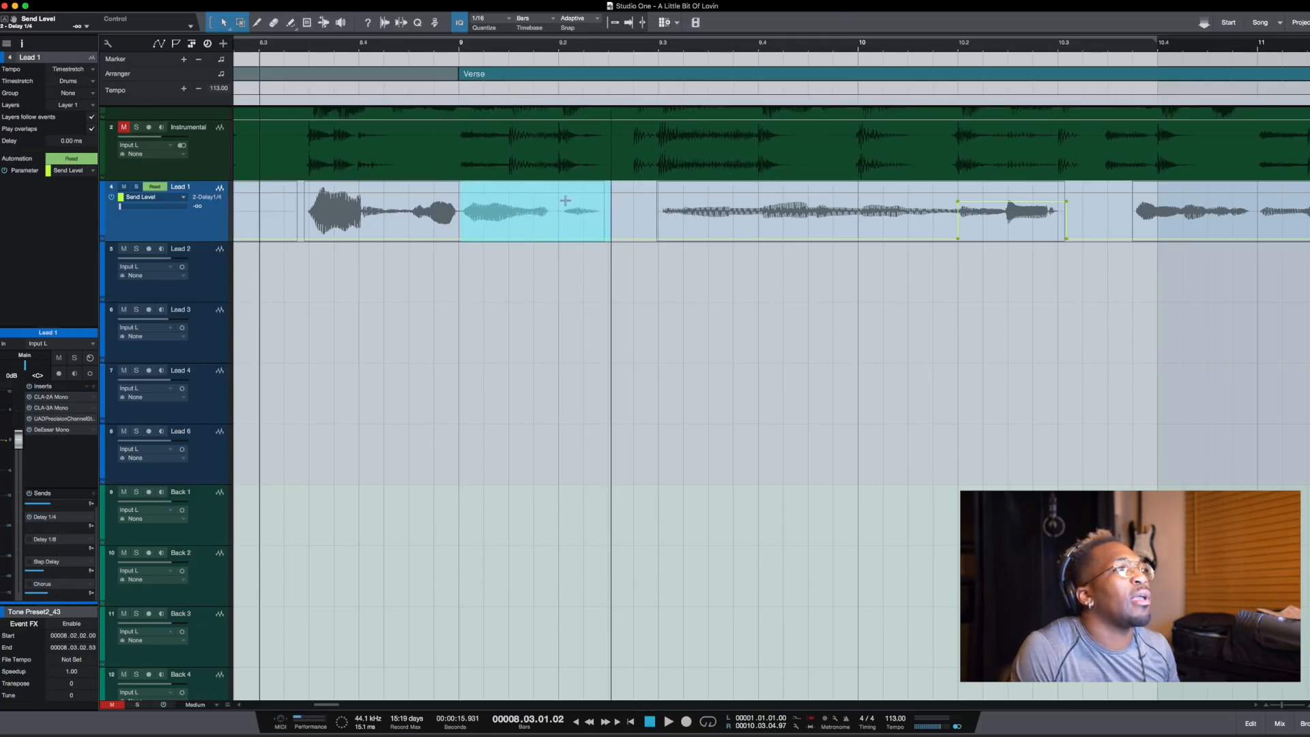
drag(530, 194, 537, 150)
- Audition the first phrase with the raised delay send and undo the automation change
click(266, 266)
key(space)
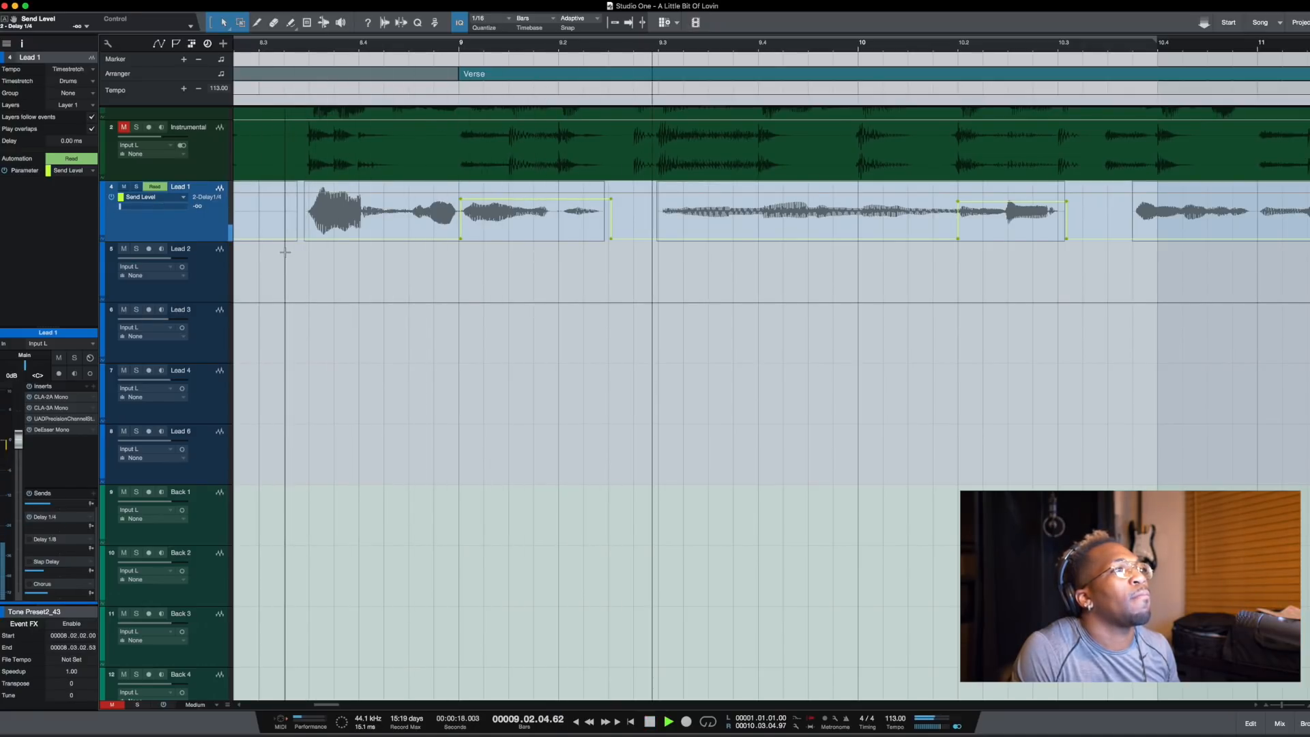
key(space)
key(ctrl+z)
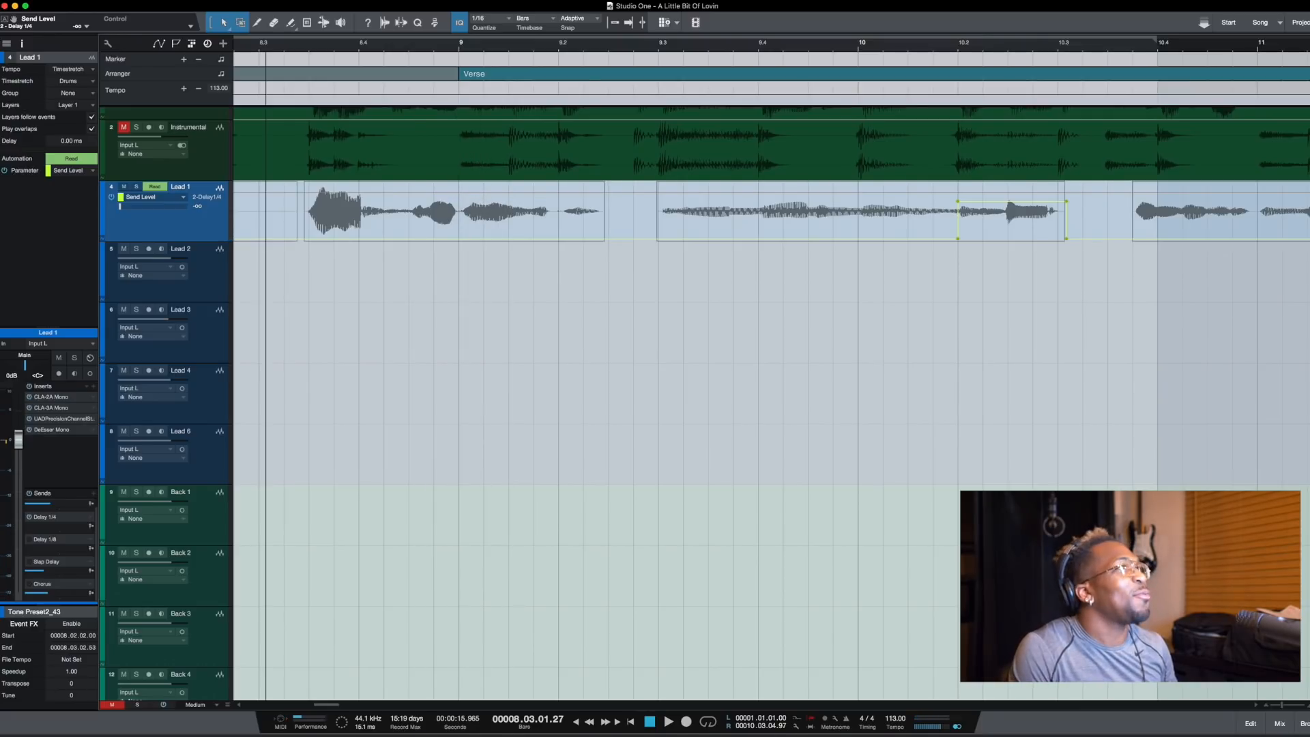
- Redo the send automation change at bar 9 and play the Lead 1 phrase again
click(102, 0)
click(128, 17)
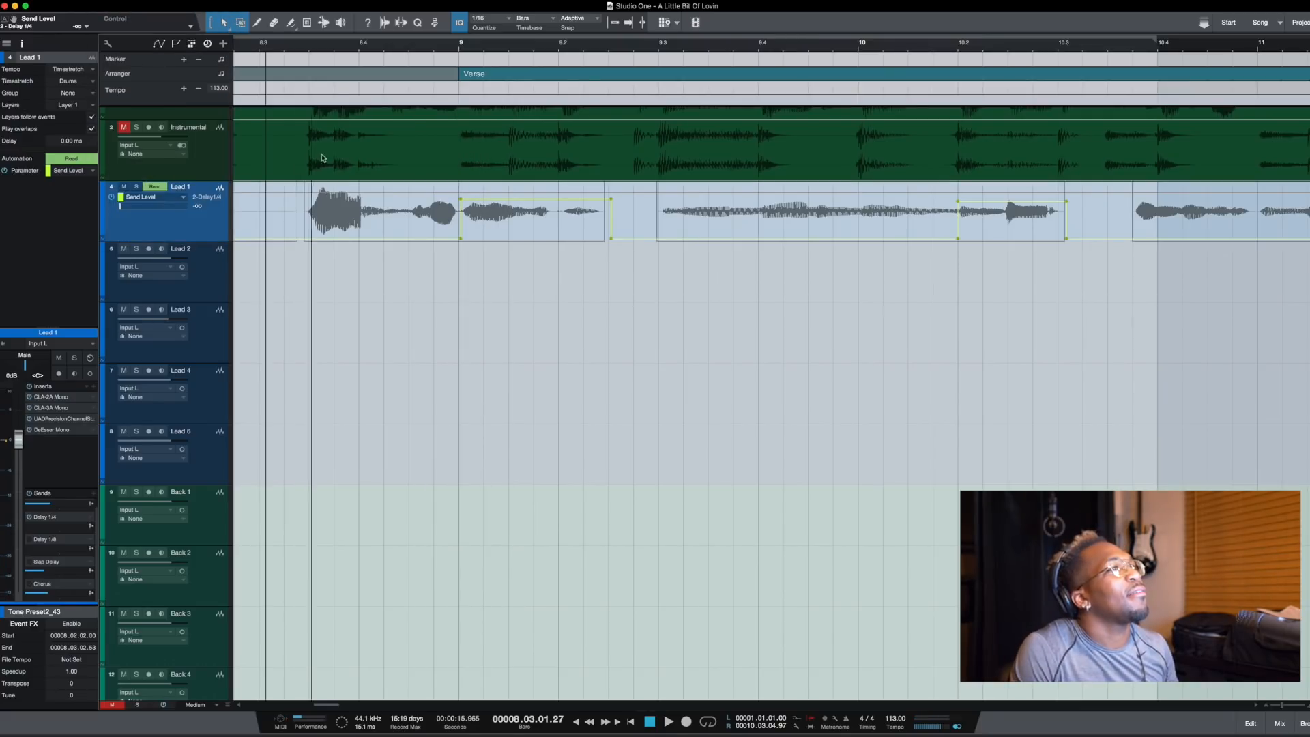
scroll(413, 230, down, 3)
key(space)
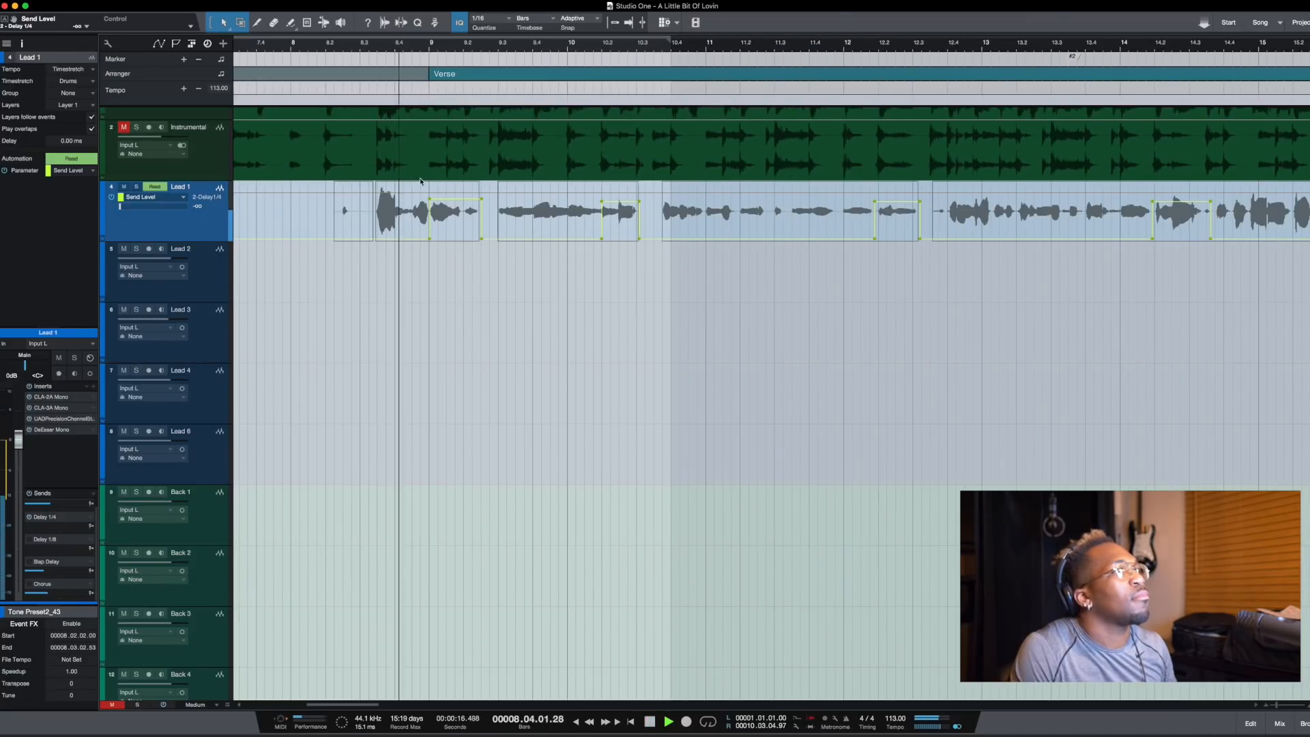
key(space)
- Unmute the Instrumental track and play it with the Lead 1 vocal from just before bar 9
scroll(409, 189, up, 3)
click(120, 175)
key(space)
key(space)
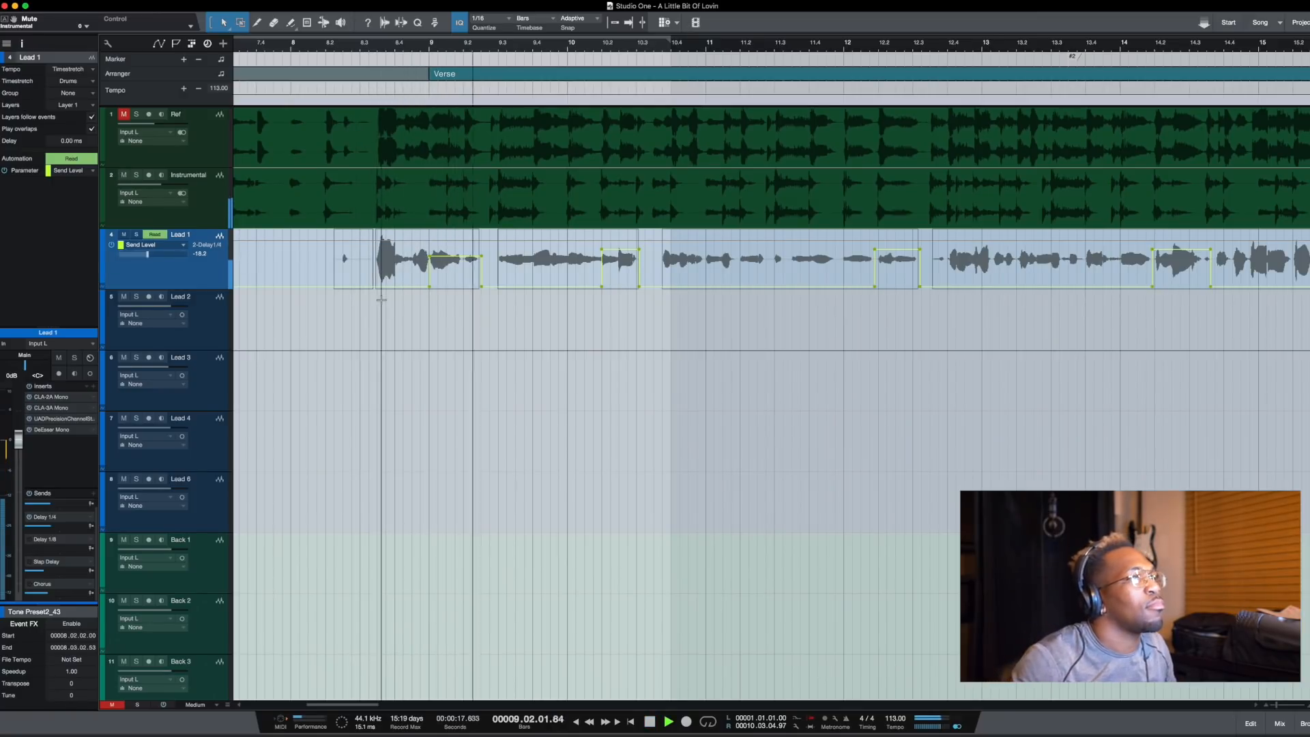
key(space)
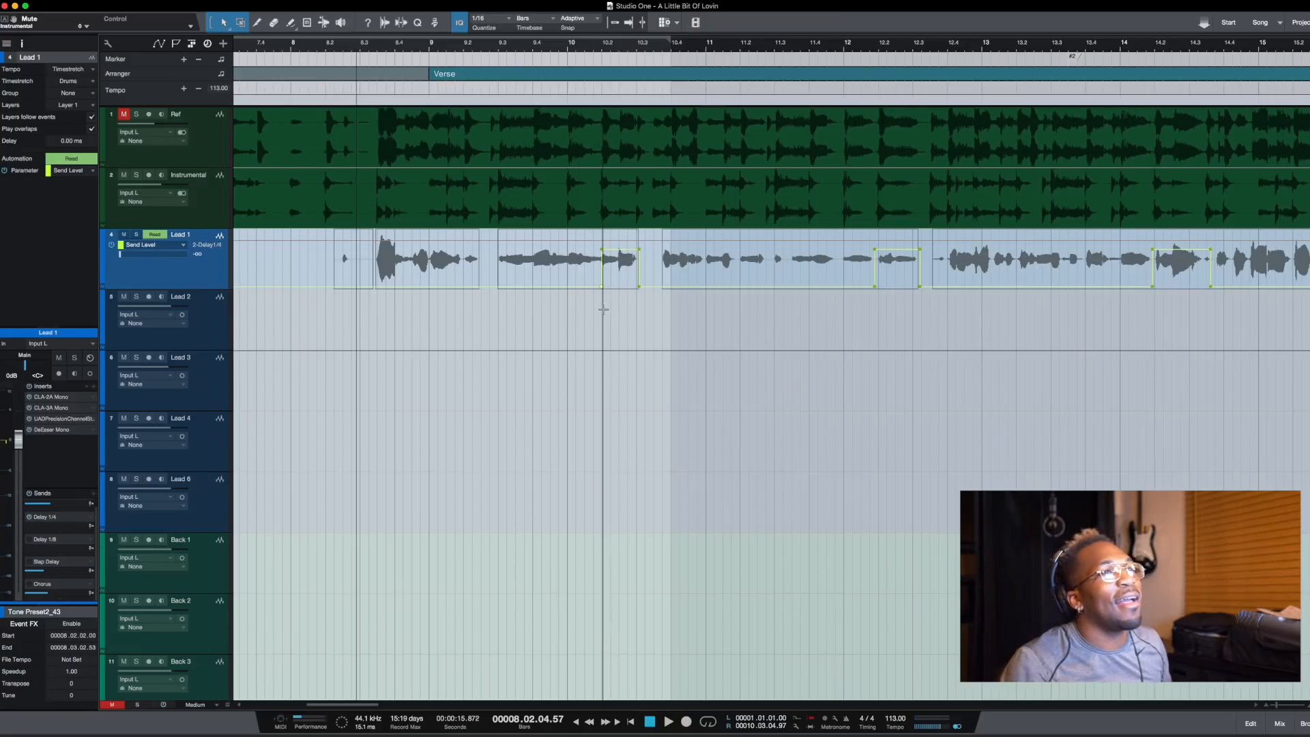
- Play the song from the start of the first Chorus at about bar 25
scroll(604, 309, down, 5)
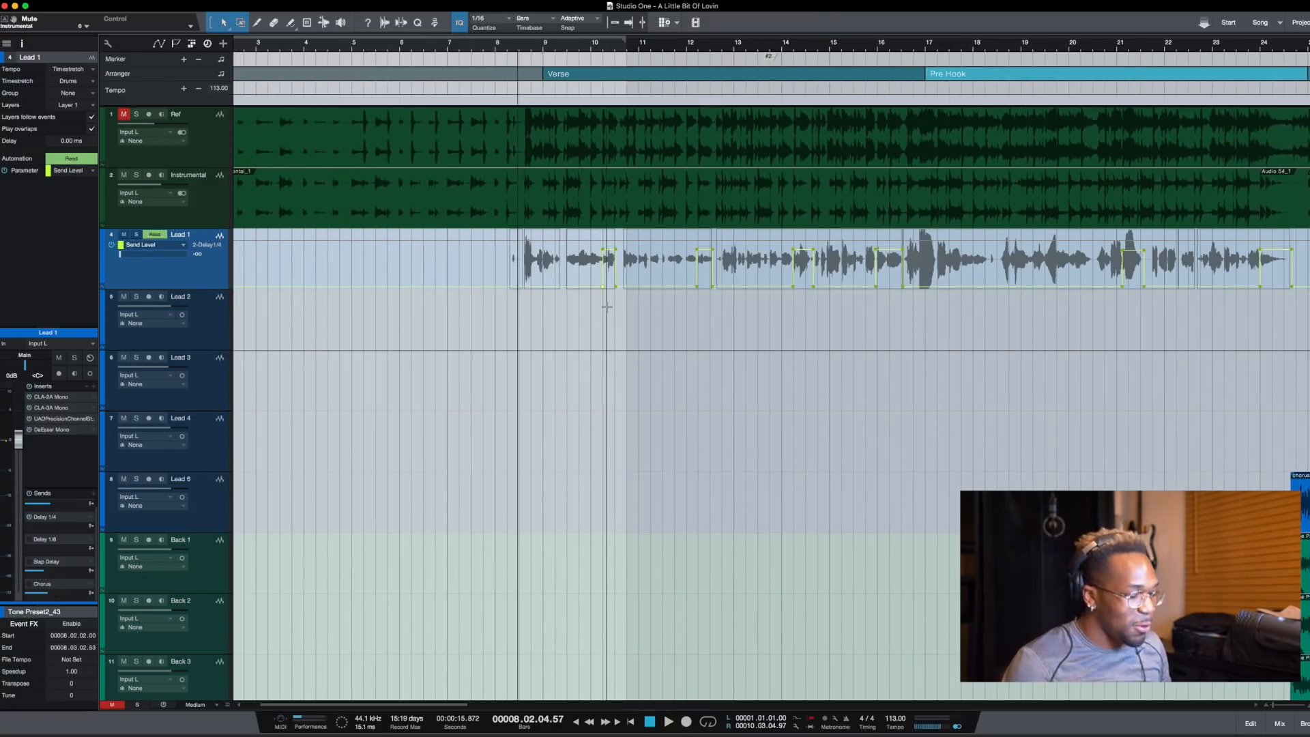
scroll(594, 314, down, 5)
scroll(345, 330, down, 3)
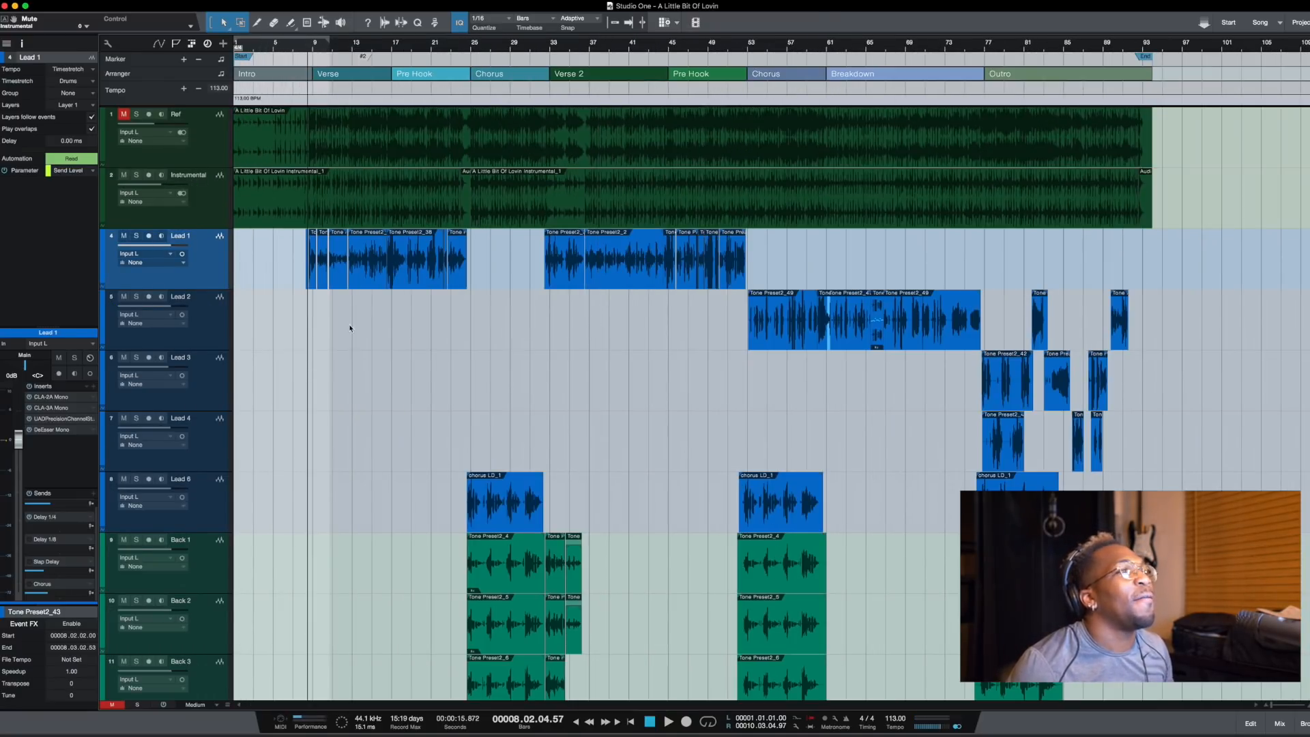
scroll(432, 342, down, 12)
scroll(452, 339, down, 15)
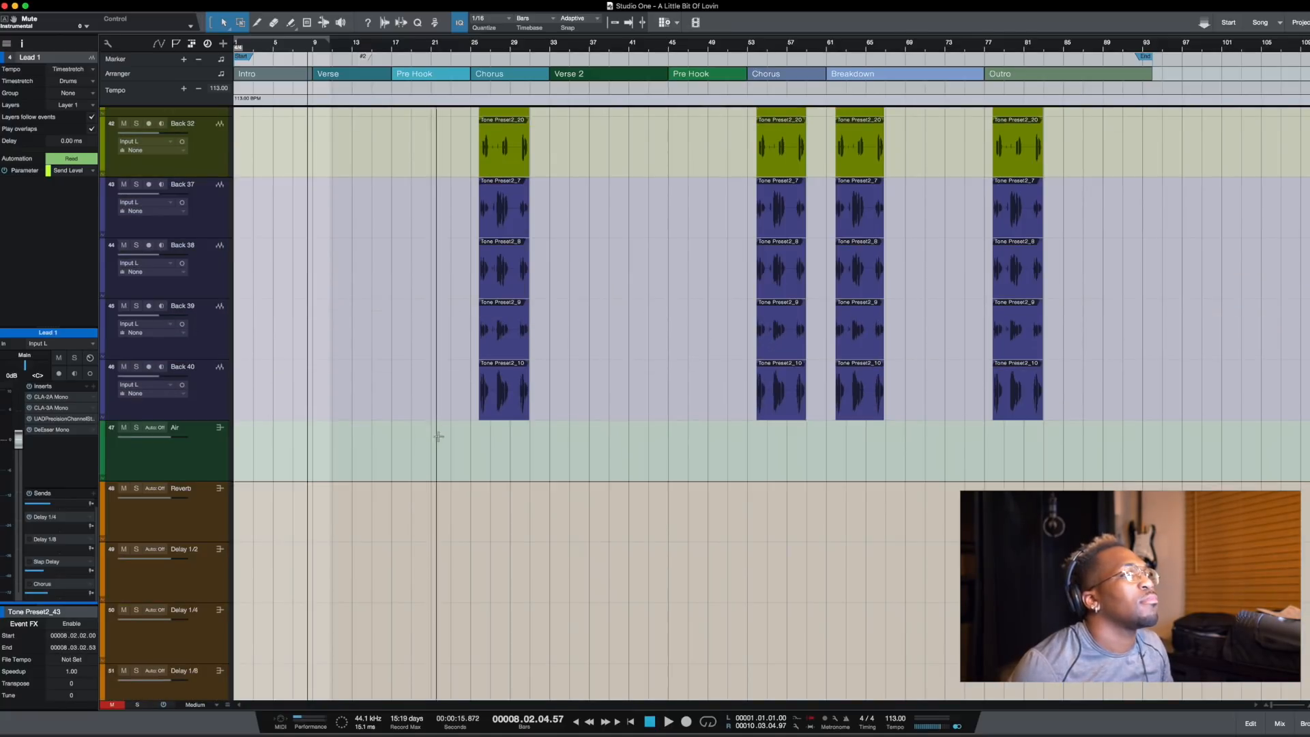
click(470, 458)
key(space)
- Listen through the first Chorus while examining the effect buses and the backing vocal tracks
scroll(493, 442, down, 5)
scroll(495, 443, up, 5)
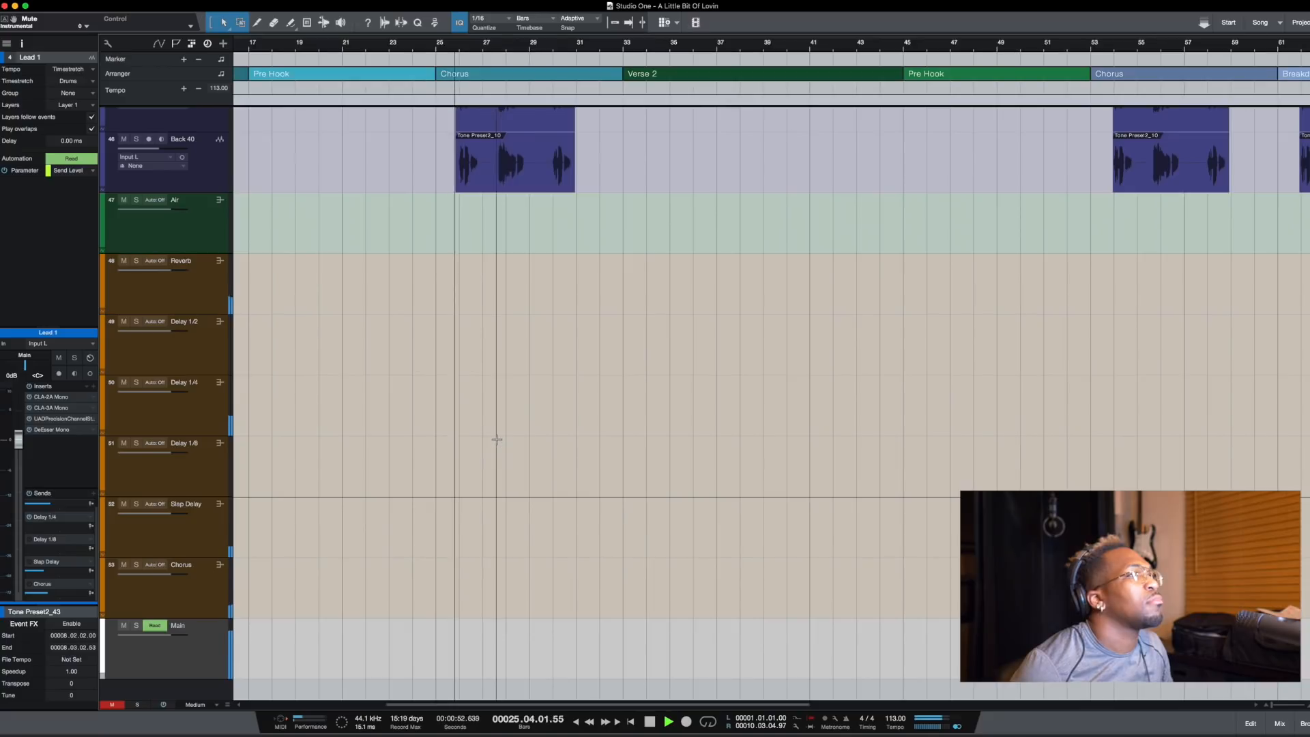
scroll(496, 442, down, 3)
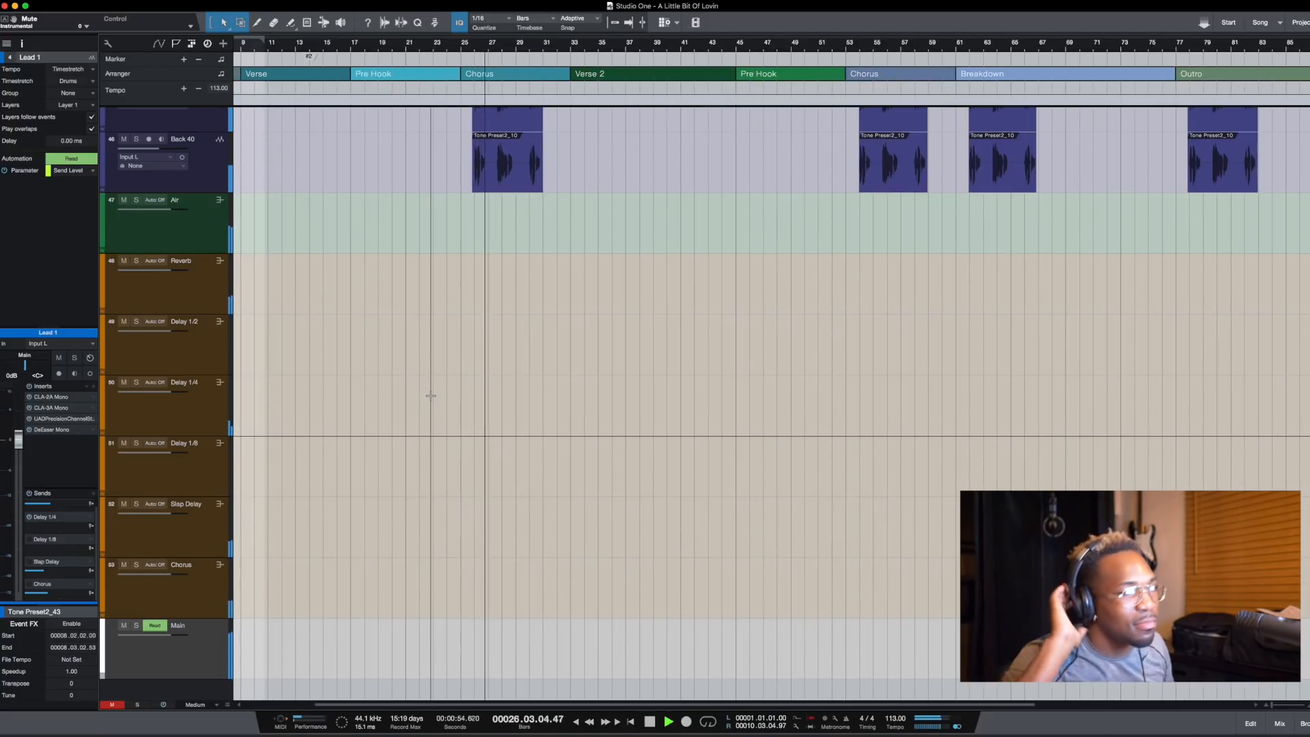
scroll(430, 395, up, 5)
scroll(430, 395, up, 4)
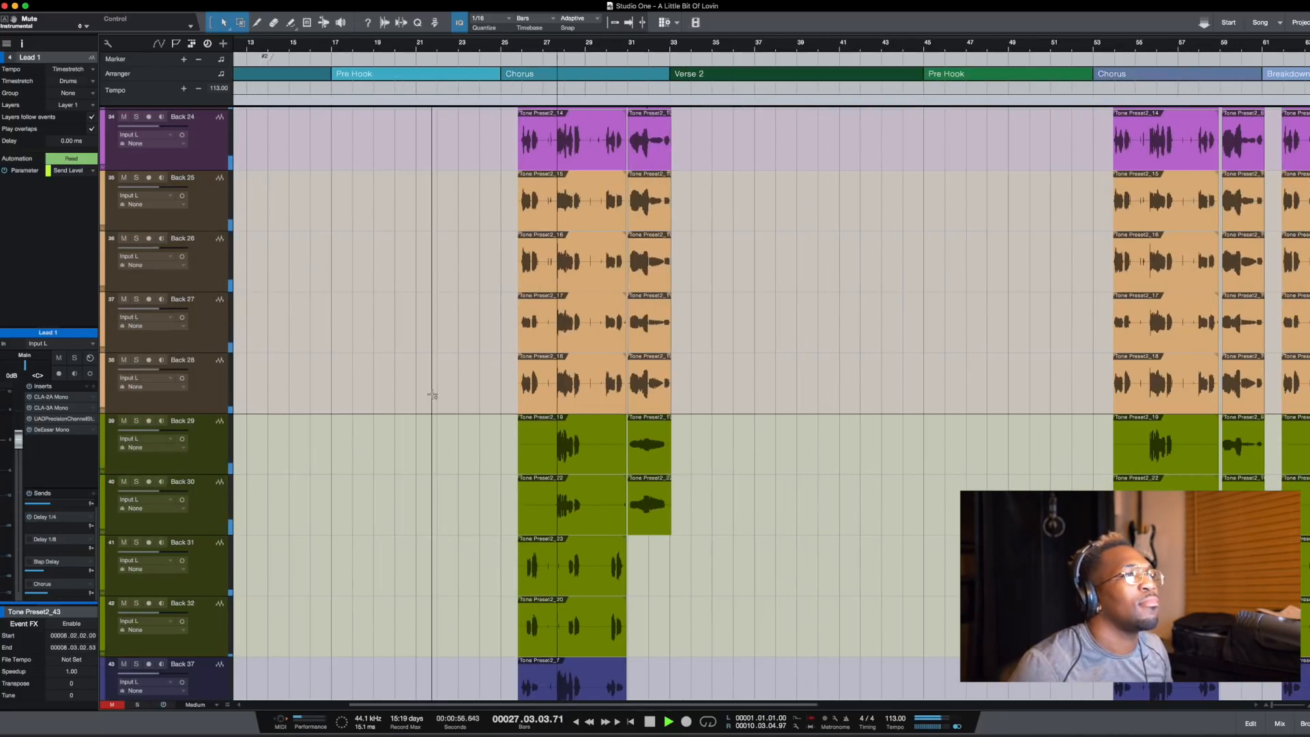
scroll(433, 398, up, 5)
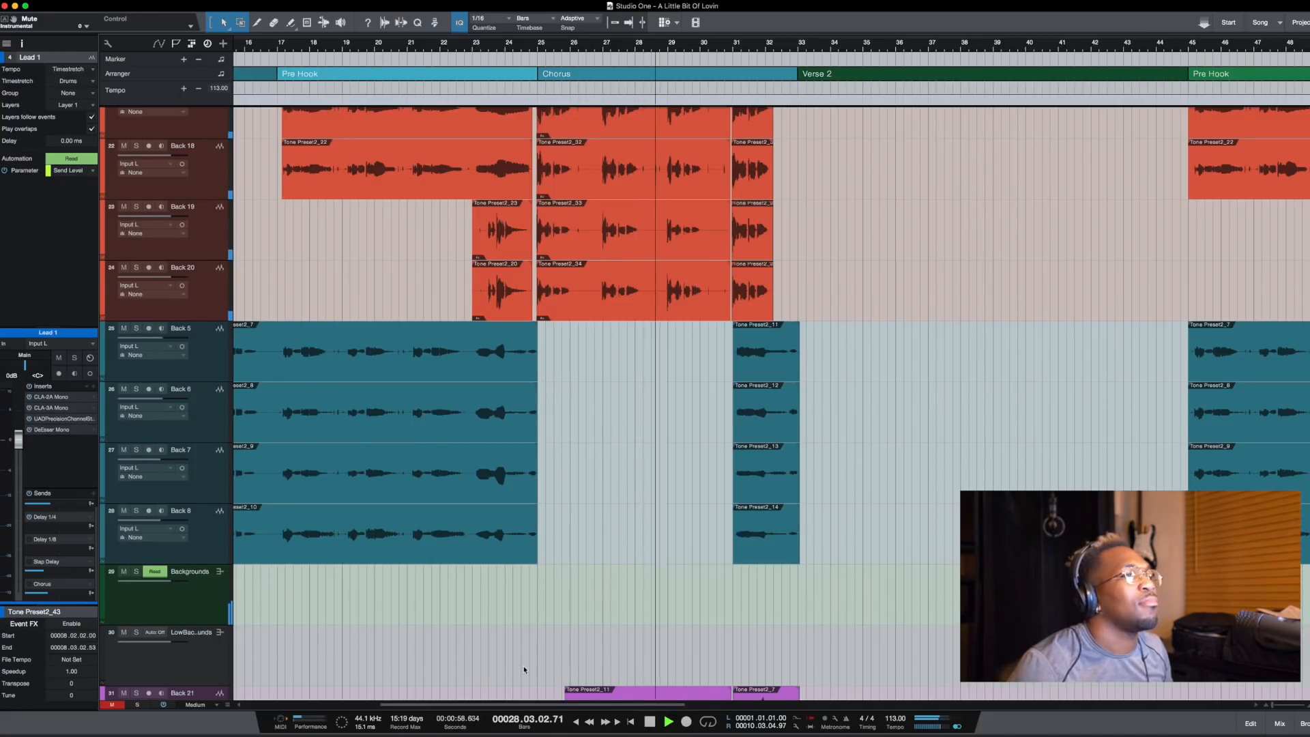
scroll(535, 605, up, 2)
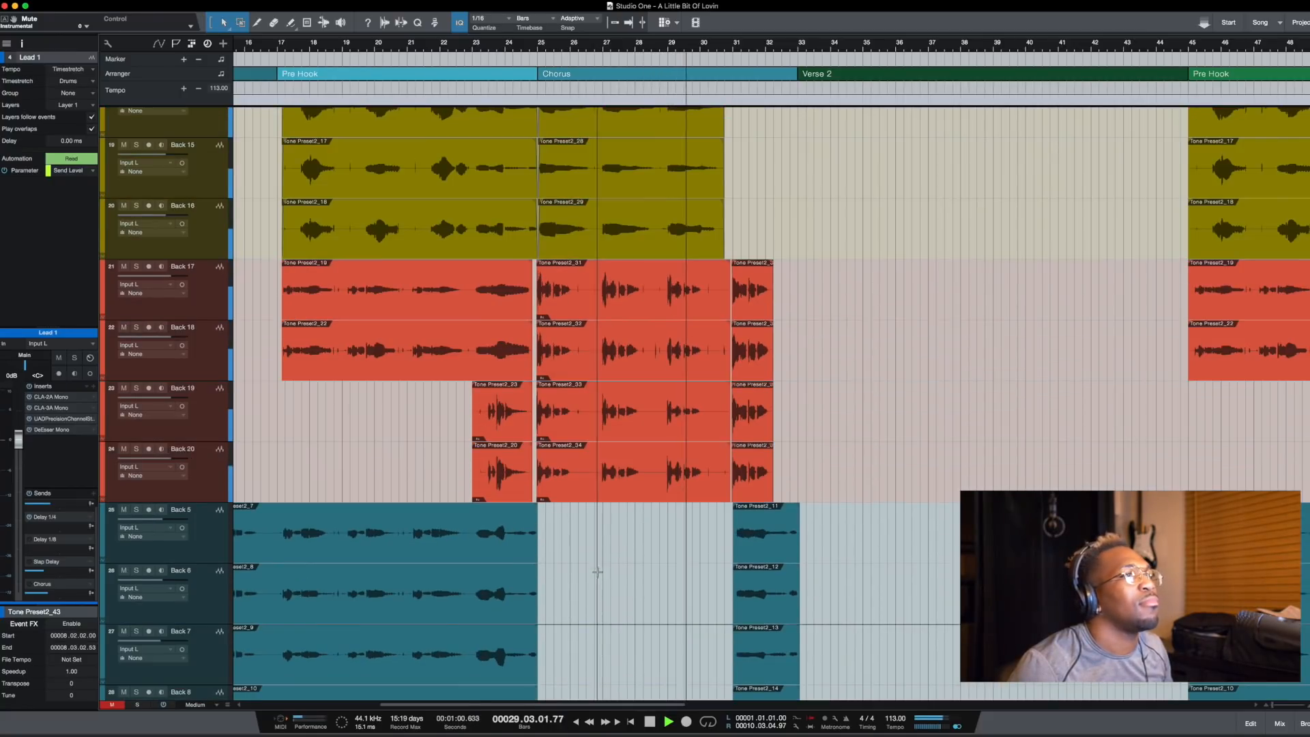
scroll(600, 580, down, 3)
scroll(605, 570, down, 2)
scroll(586, 566, up, 2)
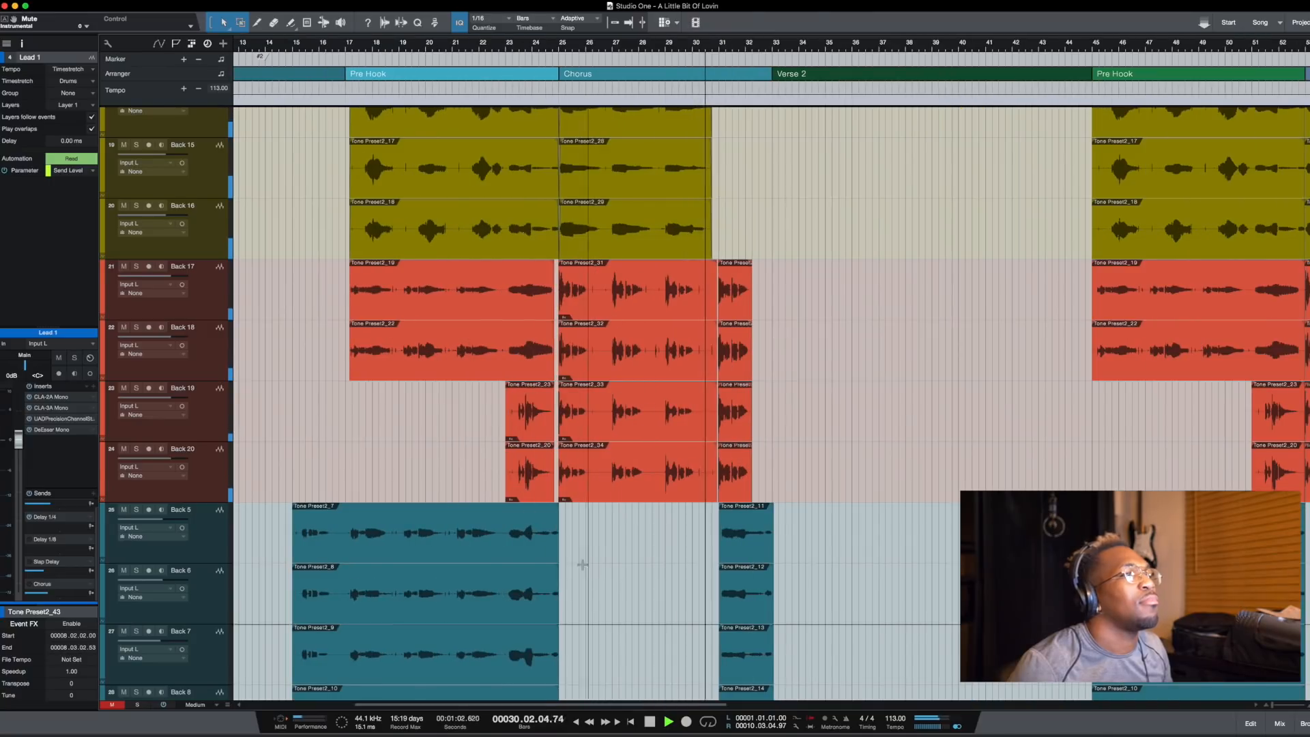
scroll(503, 439, up, 2)
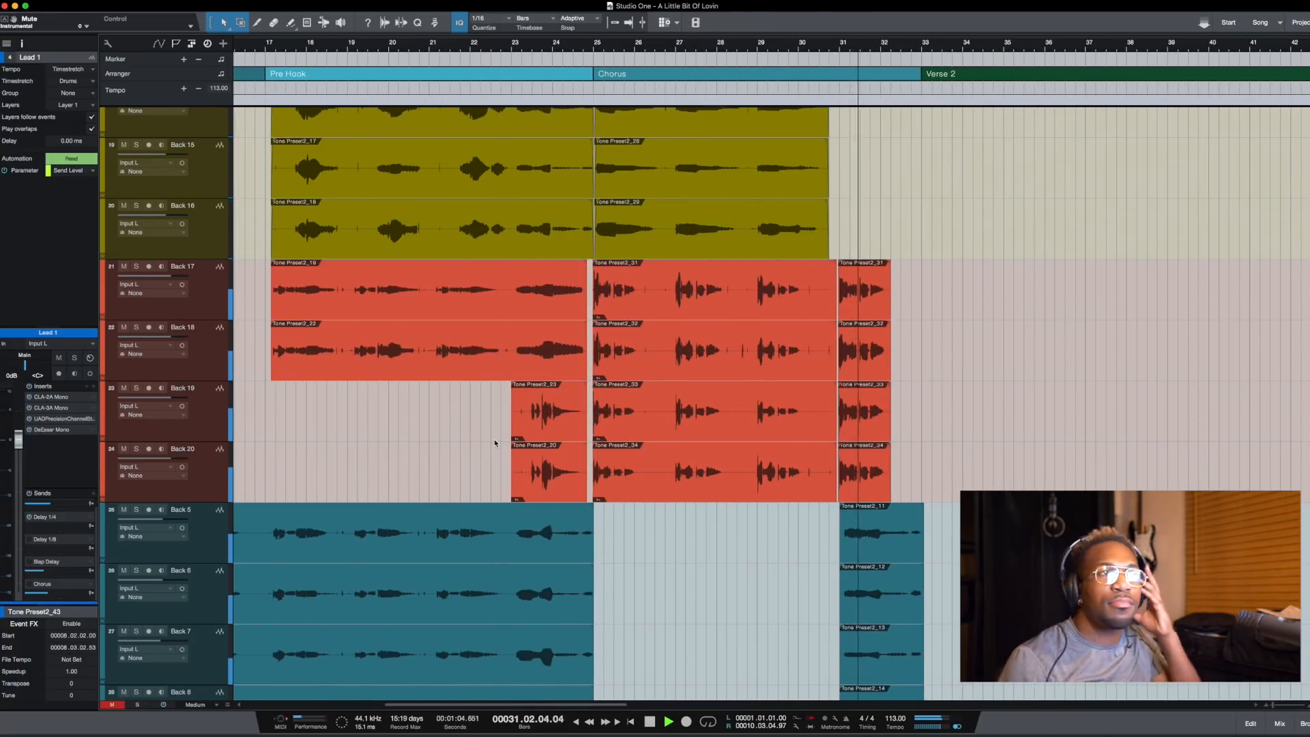
- Follow the playback into Verse 2 and examine Lead 1's opening phrases there
scroll(494, 439, up, 5)
scroll(628, 455, down, 2)
scroll(628, 455, up, 4)
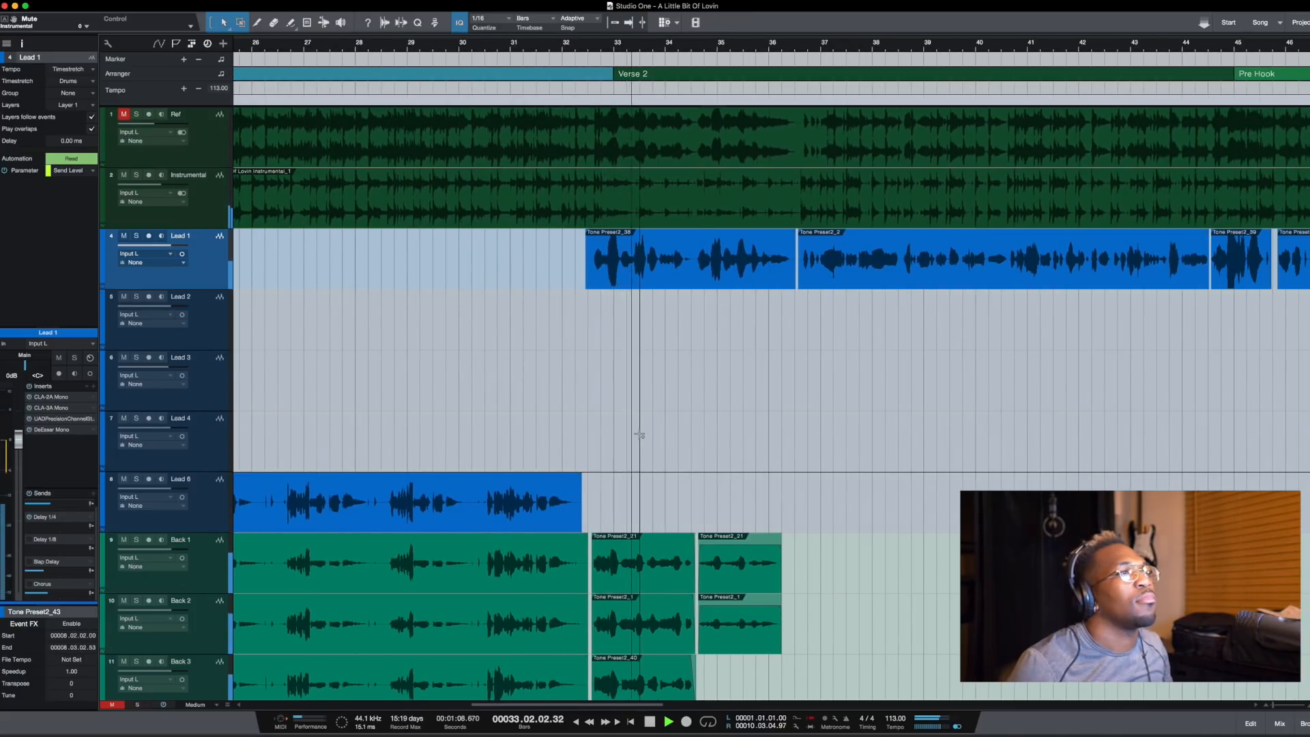
scroll(769, 423, up, 1)
scroll(638, 436, up, 1)
scroll(593, 448, down, 1)
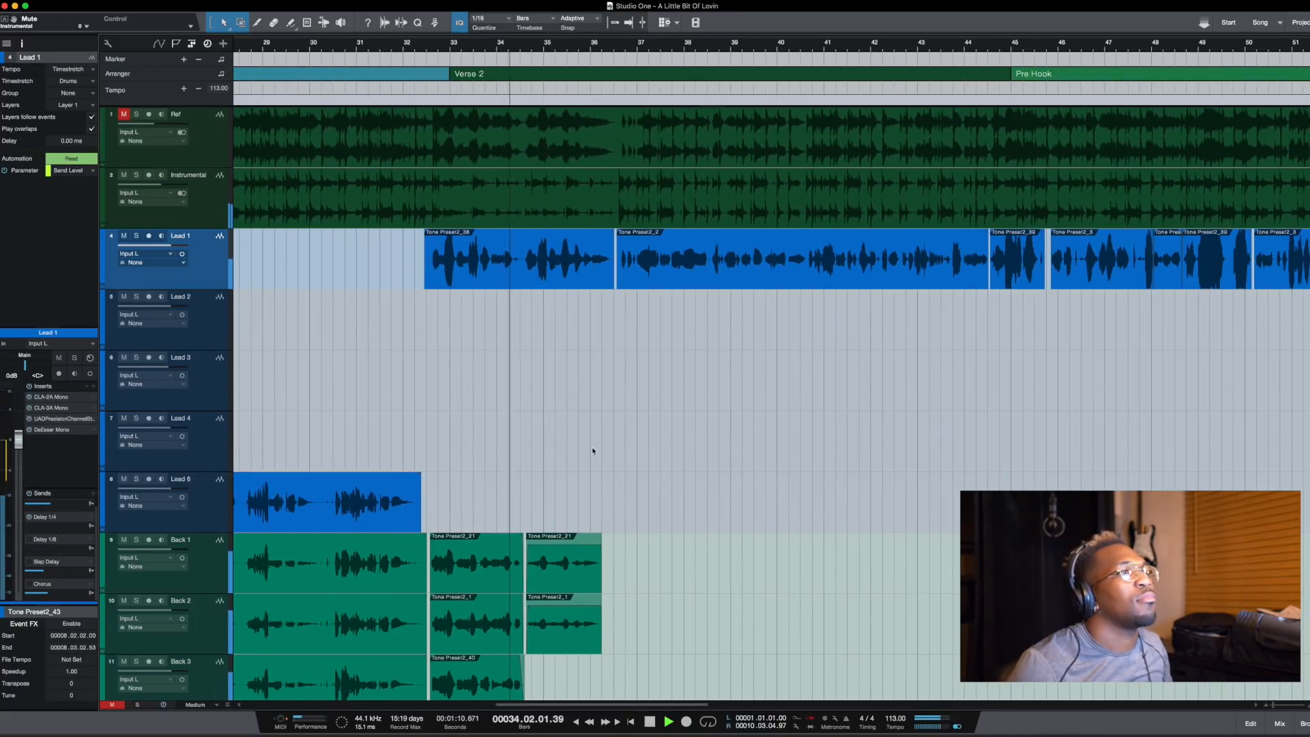
scroll(592, 448, down, 2)
scroll(591, 455, up, 6)
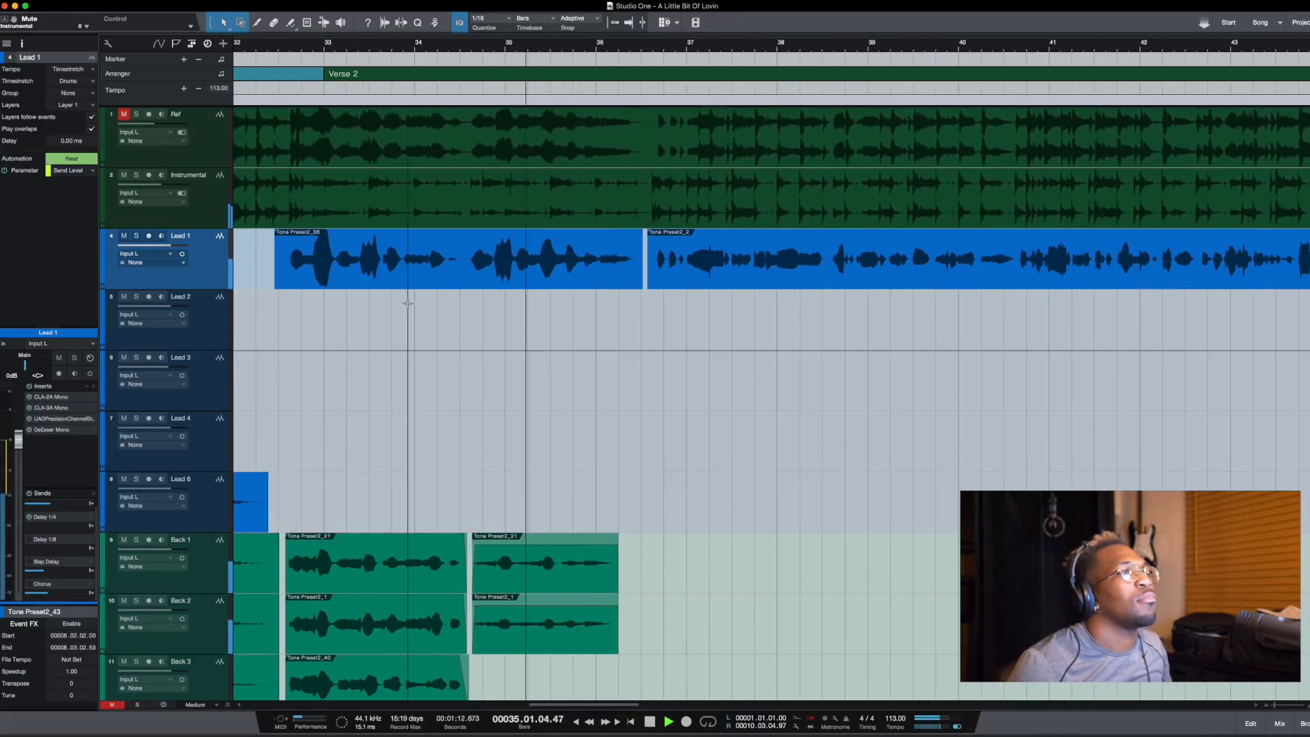
- Show the track automation and check Lead 1's phrase around bar 34, toggling the track's solo
key(a)
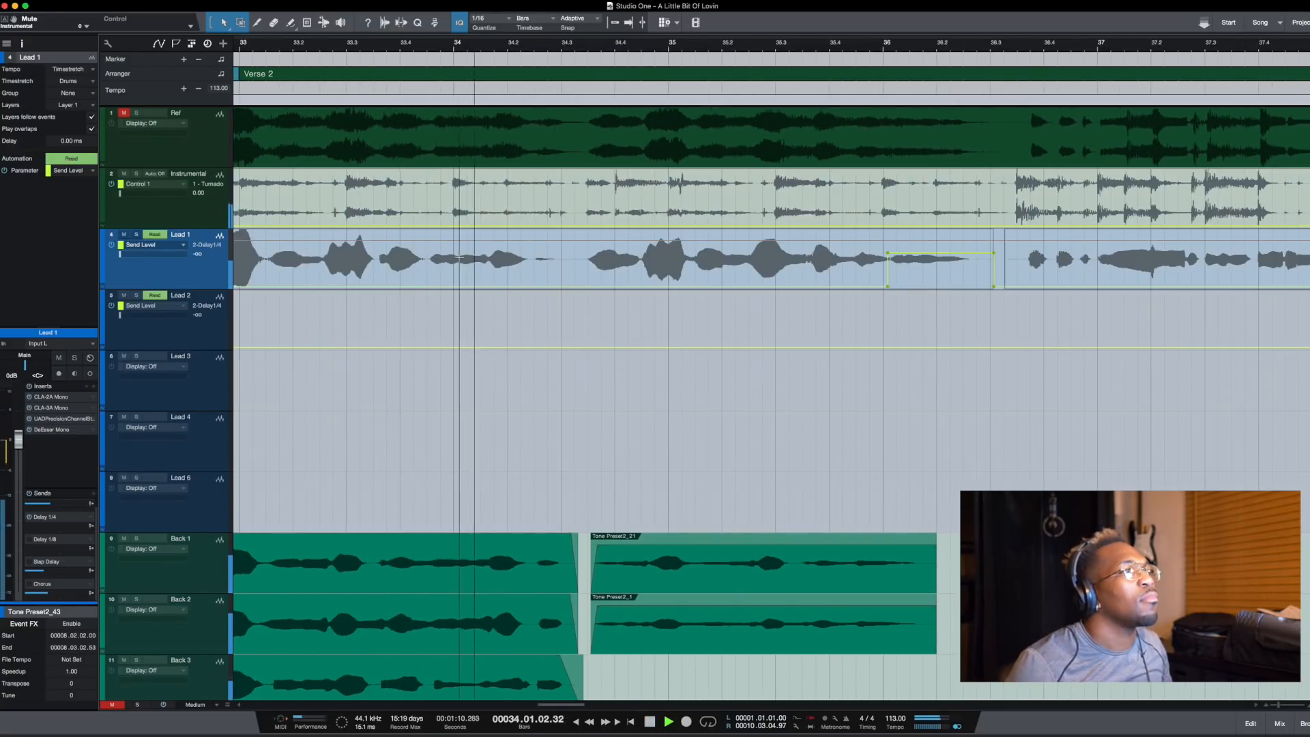
scroll(479, 271, up, 1)
click(136, 235)
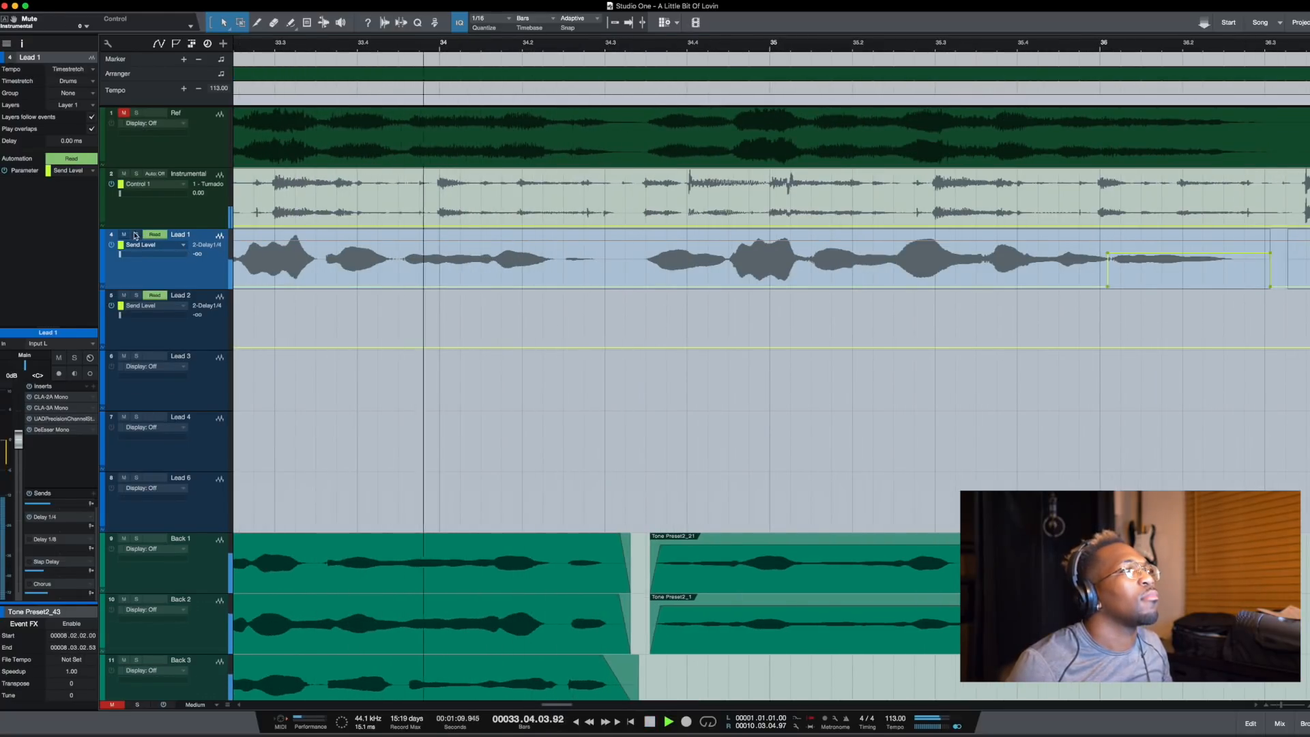
click(136, 235)
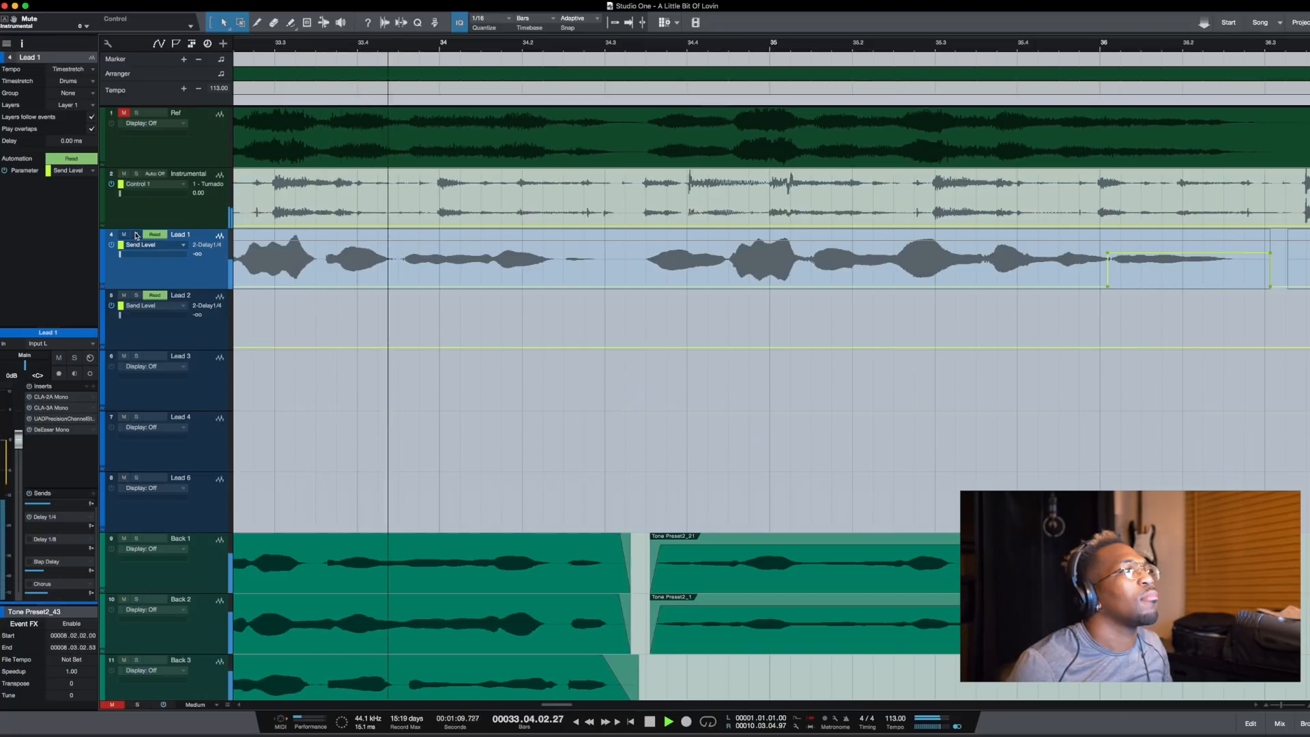
- Split off the short vocal piece between beats 34.2 and 34.3 on Lead 1 and raise that clip's gain slightly
key(space)
key(a)
click(567, 265)
key(space)
click(571, 264)
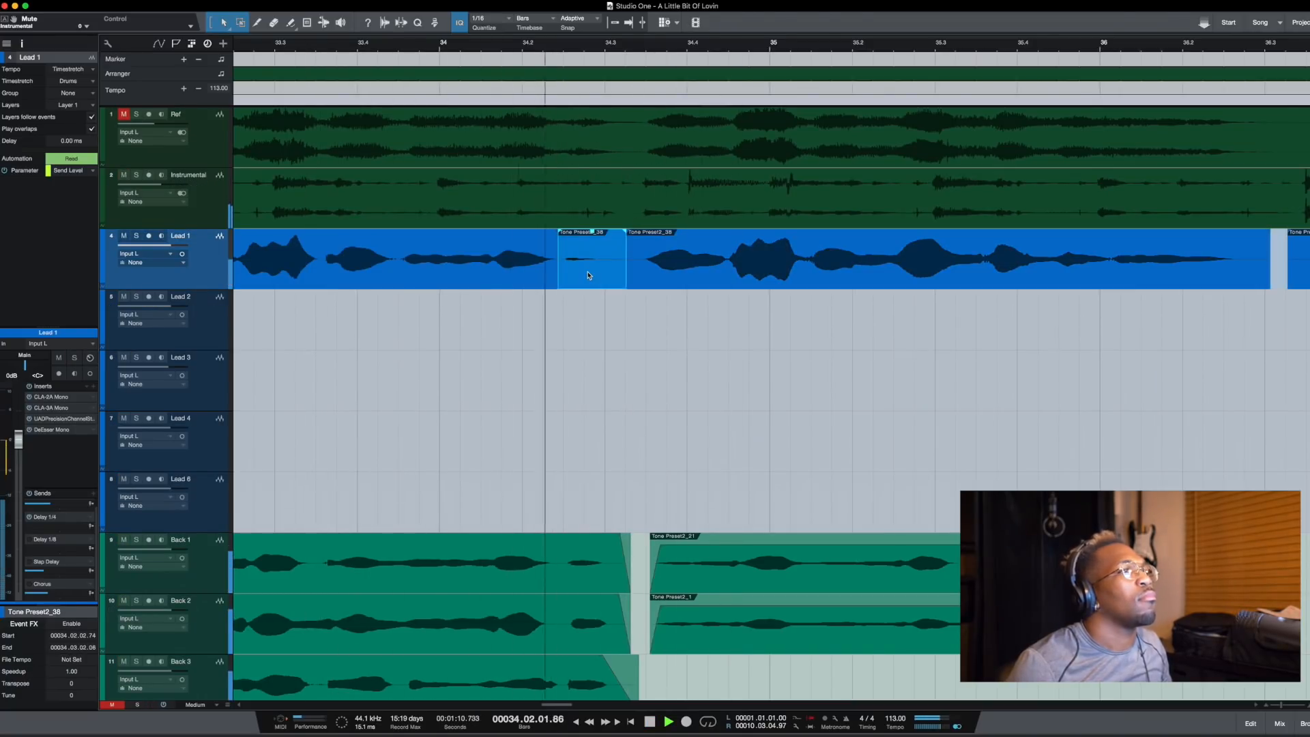
drag(592, 231, 593, 227)
key(space)
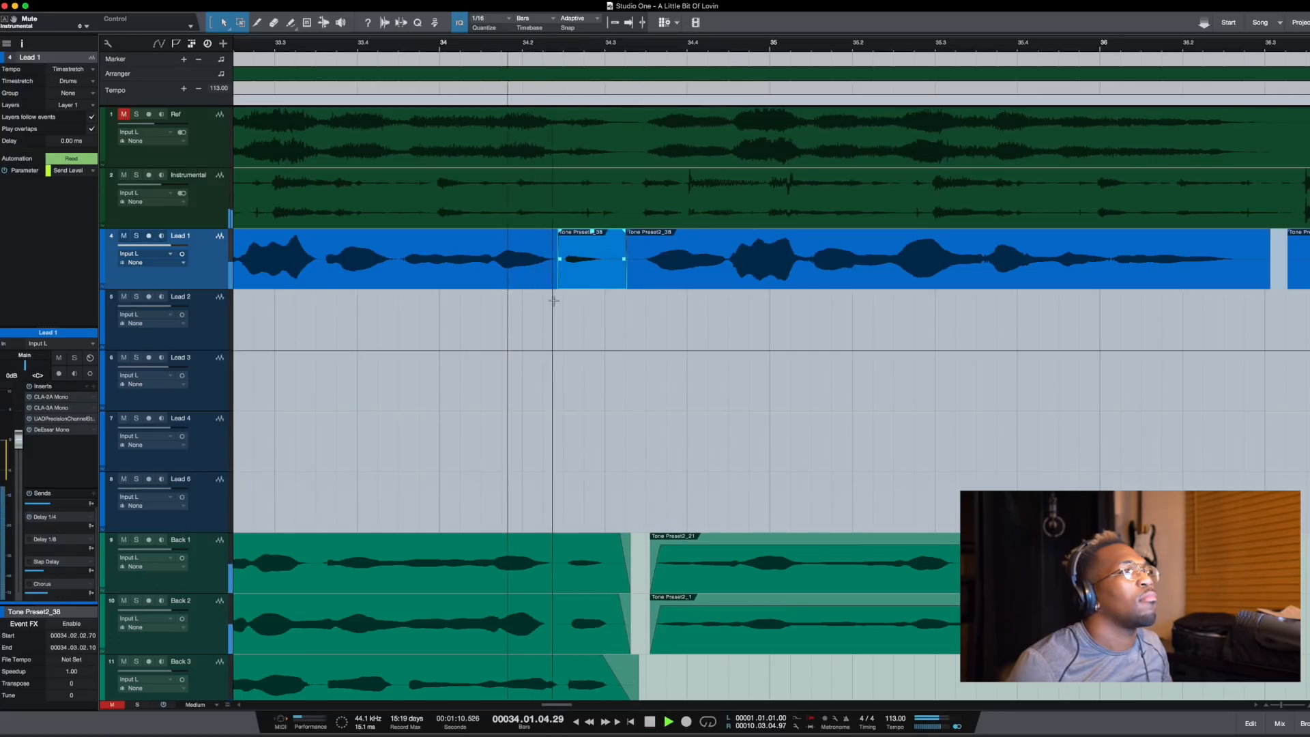
- Replay Lead 1's phrase around bar 34 to check the level of the separated clip
key(space)
key(a)
key(space)
key(space)
key(a)
key(space)
key(space)
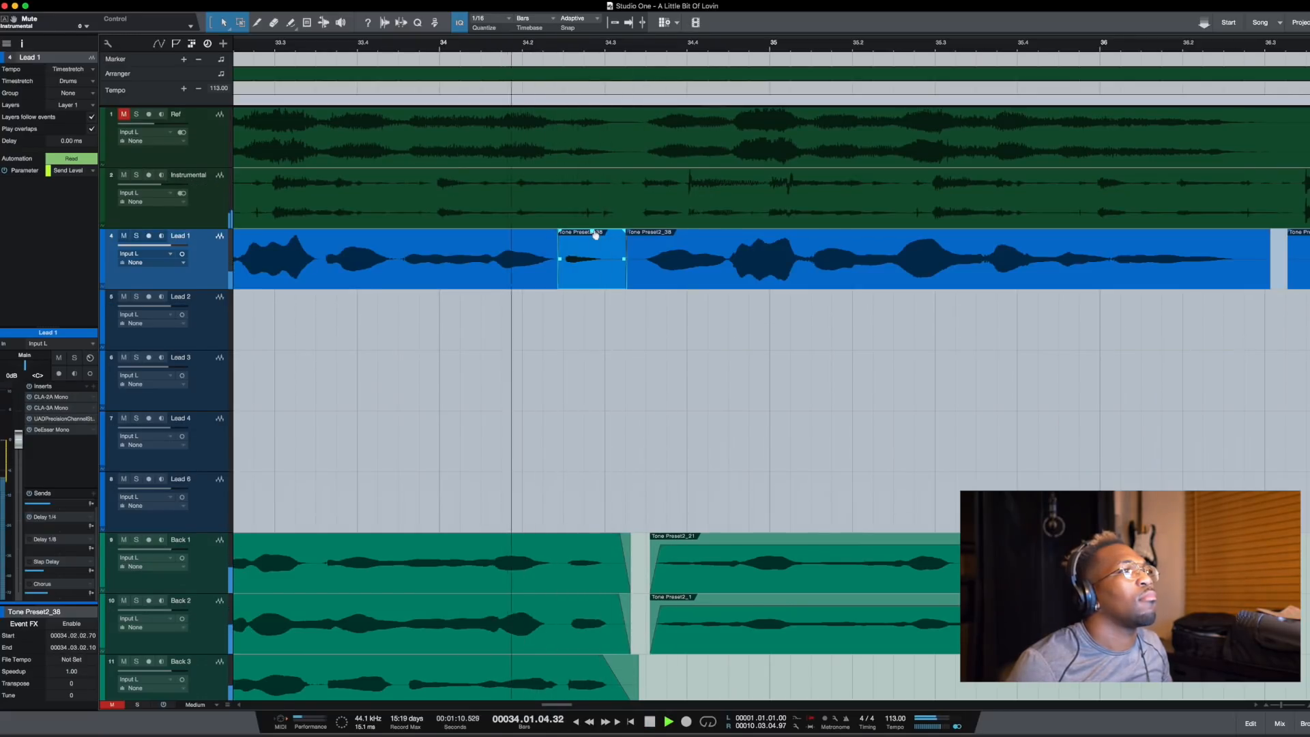
key(space)
key(space)
key(a)
key(a)
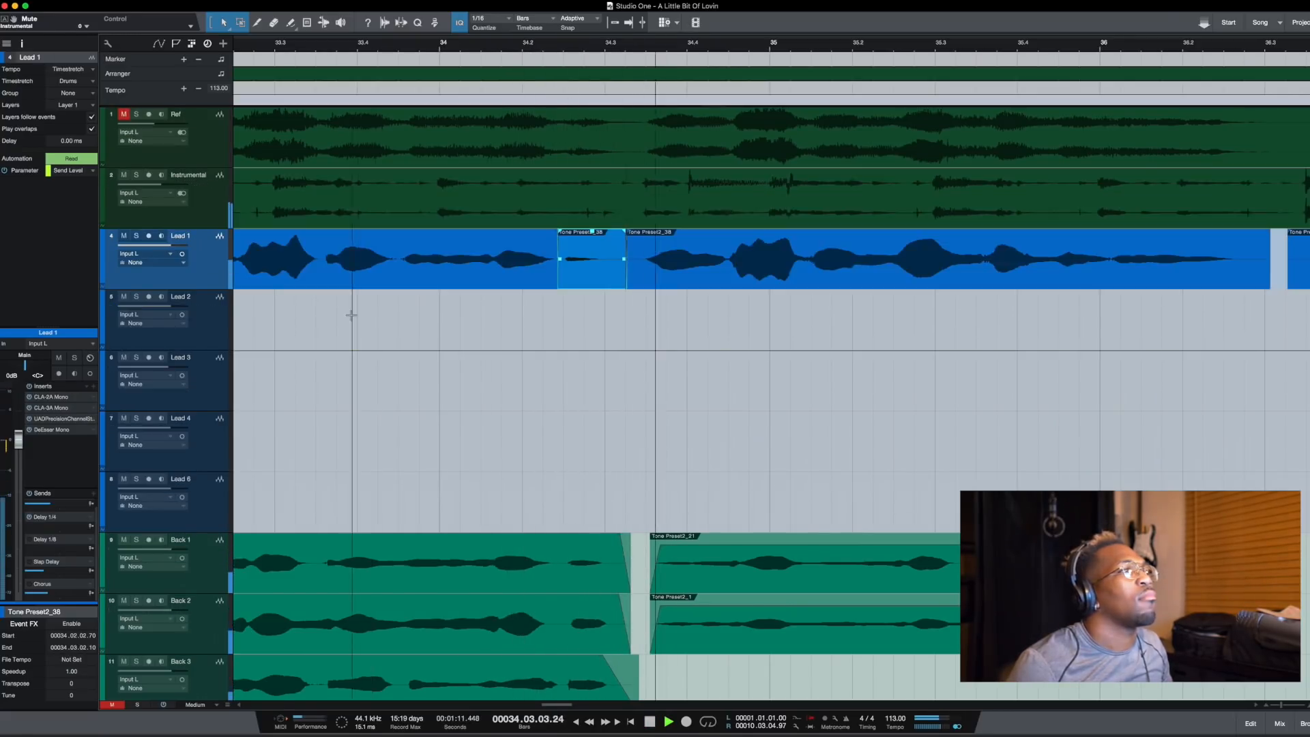
click(325, 326)
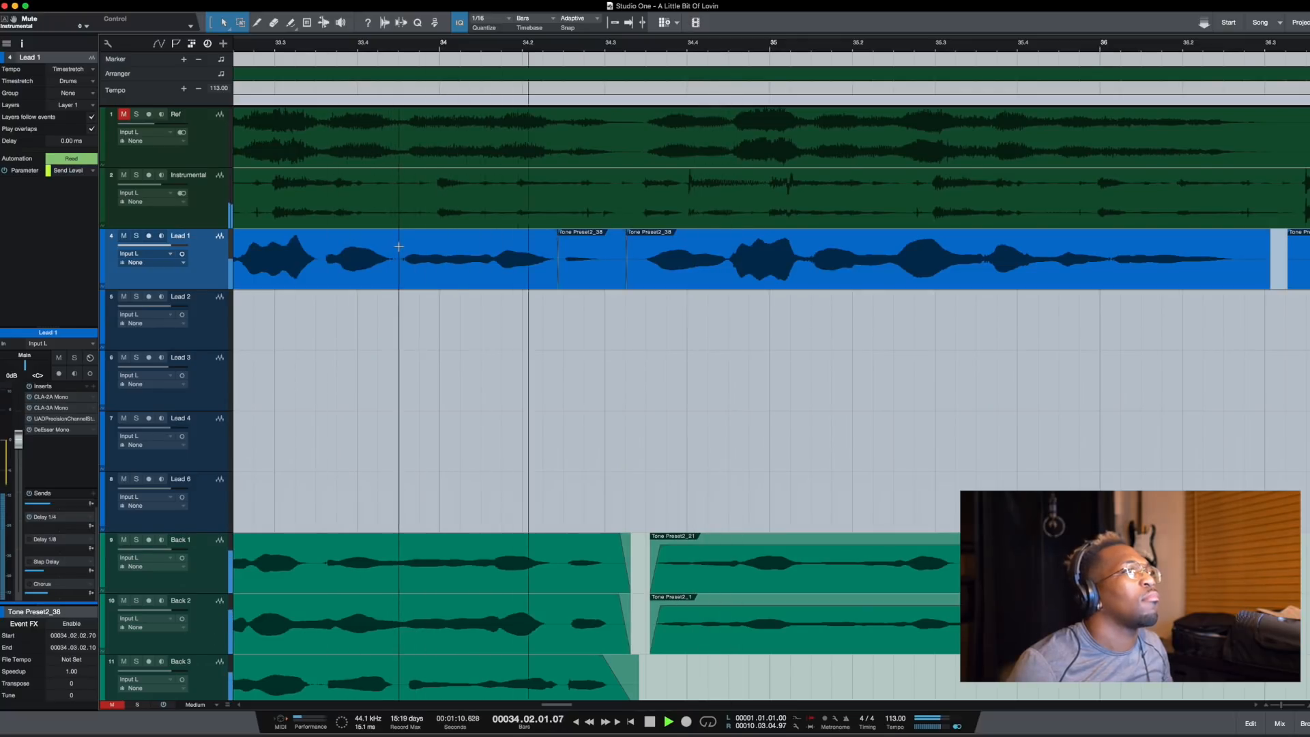
- Raise Lead 1's Delay 1/4 send automation to about -7.8 dB over the phrase ending around beat 34.2 and audition it
key(space)
key(space)
drag(492, 251, 614, 246)
key(a)
key(space)
key(space)
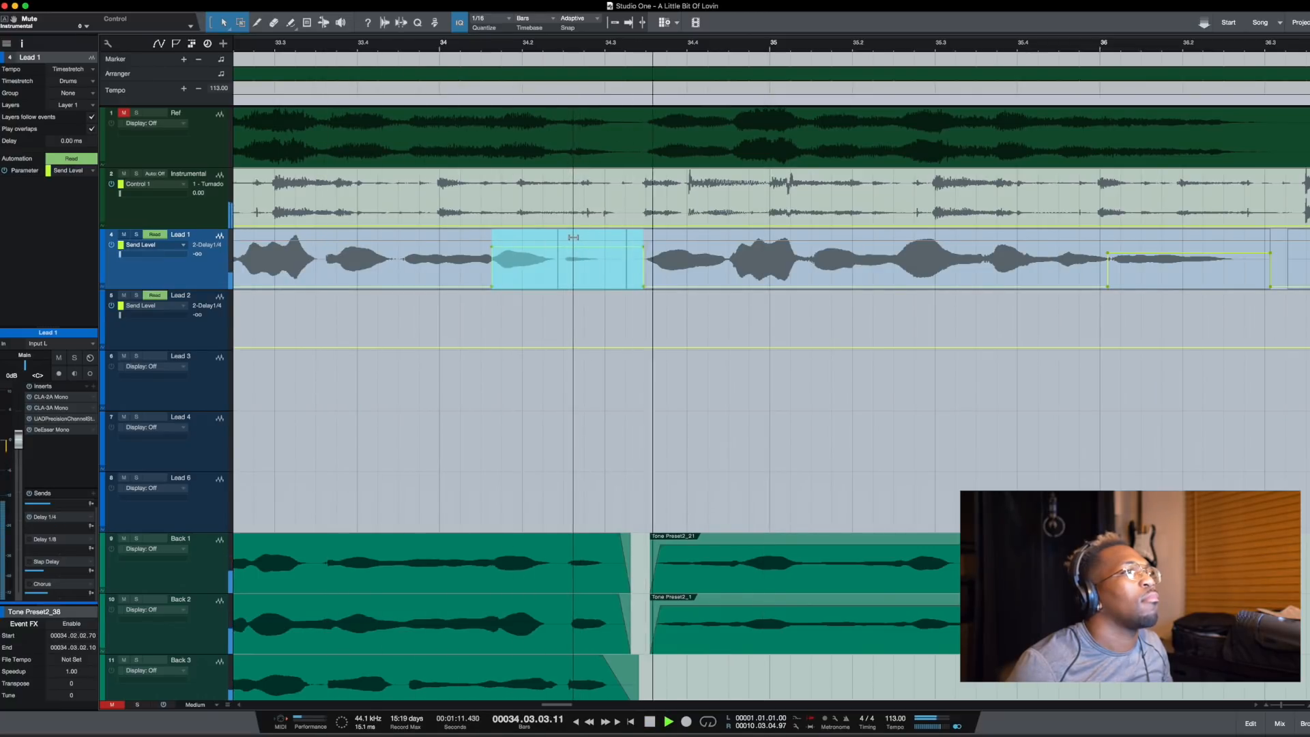
key(space)
click(296, 346)
key(space)
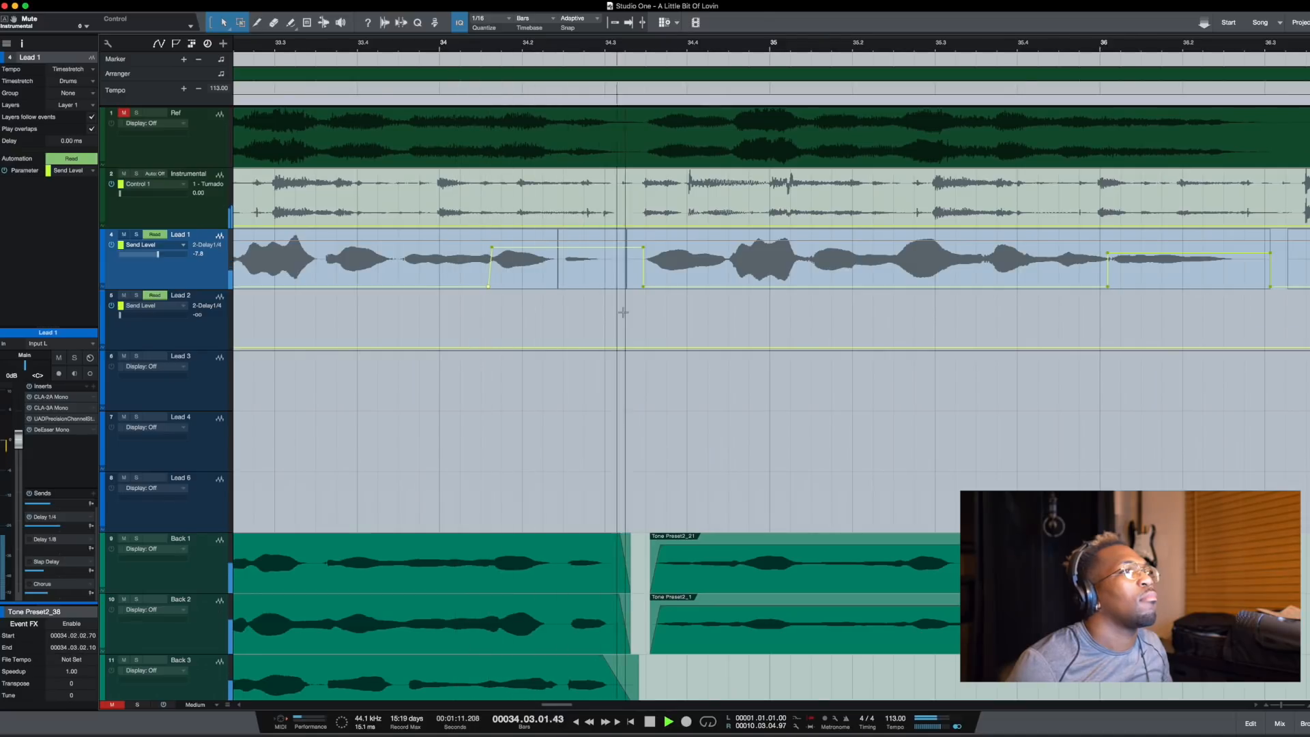
- Hide the automation and trim the silence from the start of Lead 1's clip between beats 36.3 and 36.4
scroll(622, 312, down, 3)
scroll(819, 304, right, 5)
scroll(665, 271, up, 2)
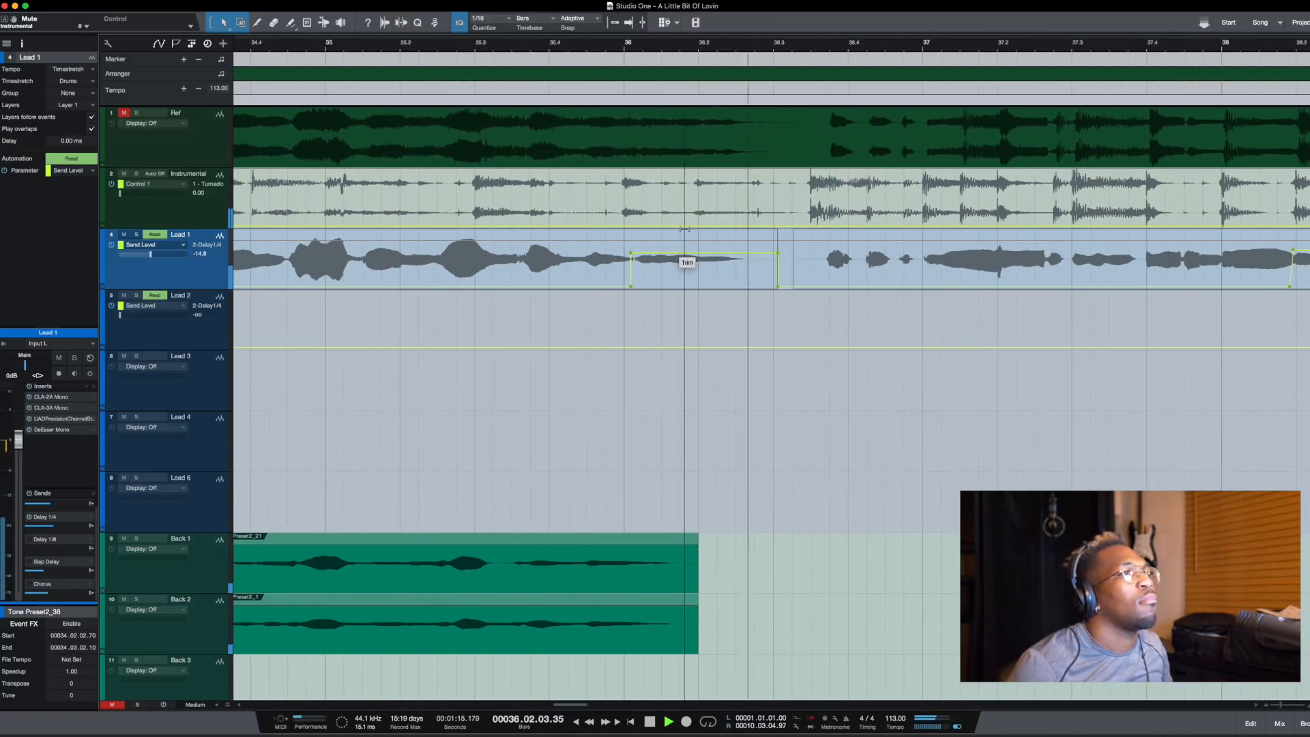
scroll(735, 312, down, 4)
scroll(735, 312, down, 1)
key(a)
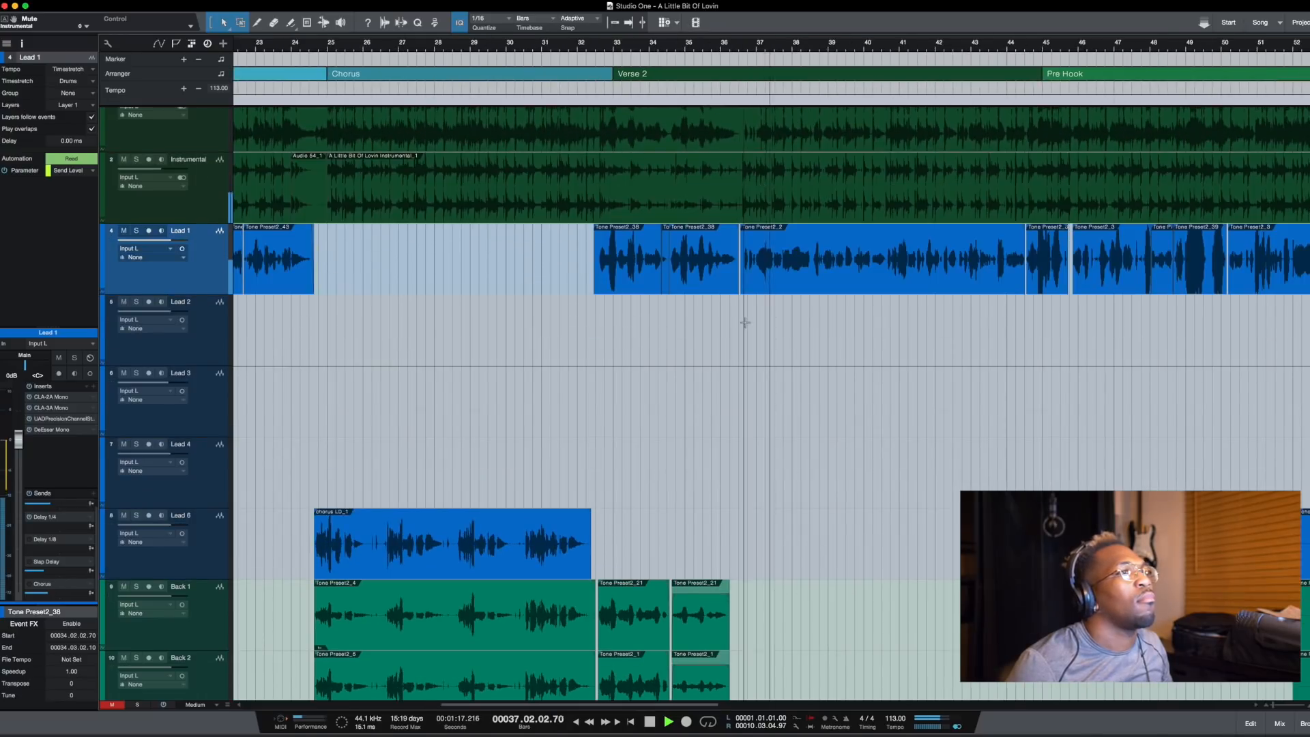
scroll(744, 320, up, 5)
drag(743, 252, 713, 251)
key(Delete)
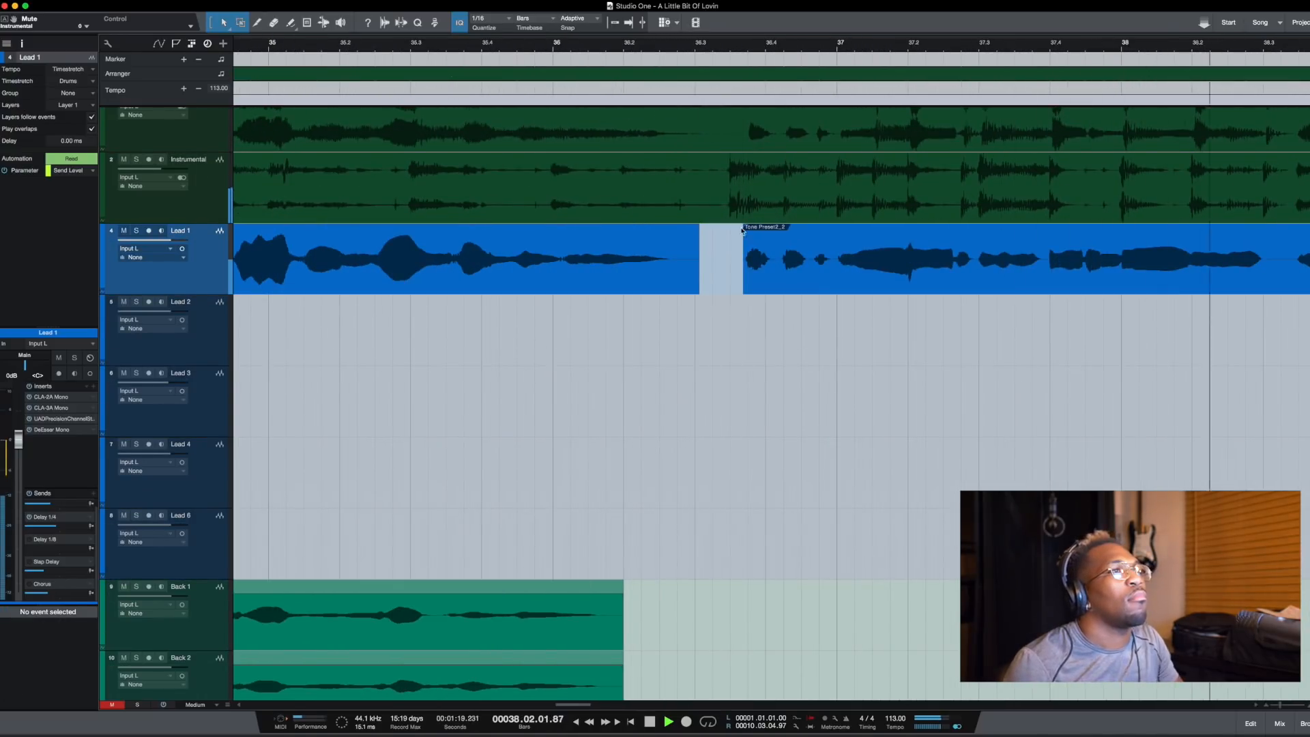
- Listen through the rest of Verse 2 into the Pre Hook, following Lead 1 and the backing vocals
scroll(765, 321, down, 5)
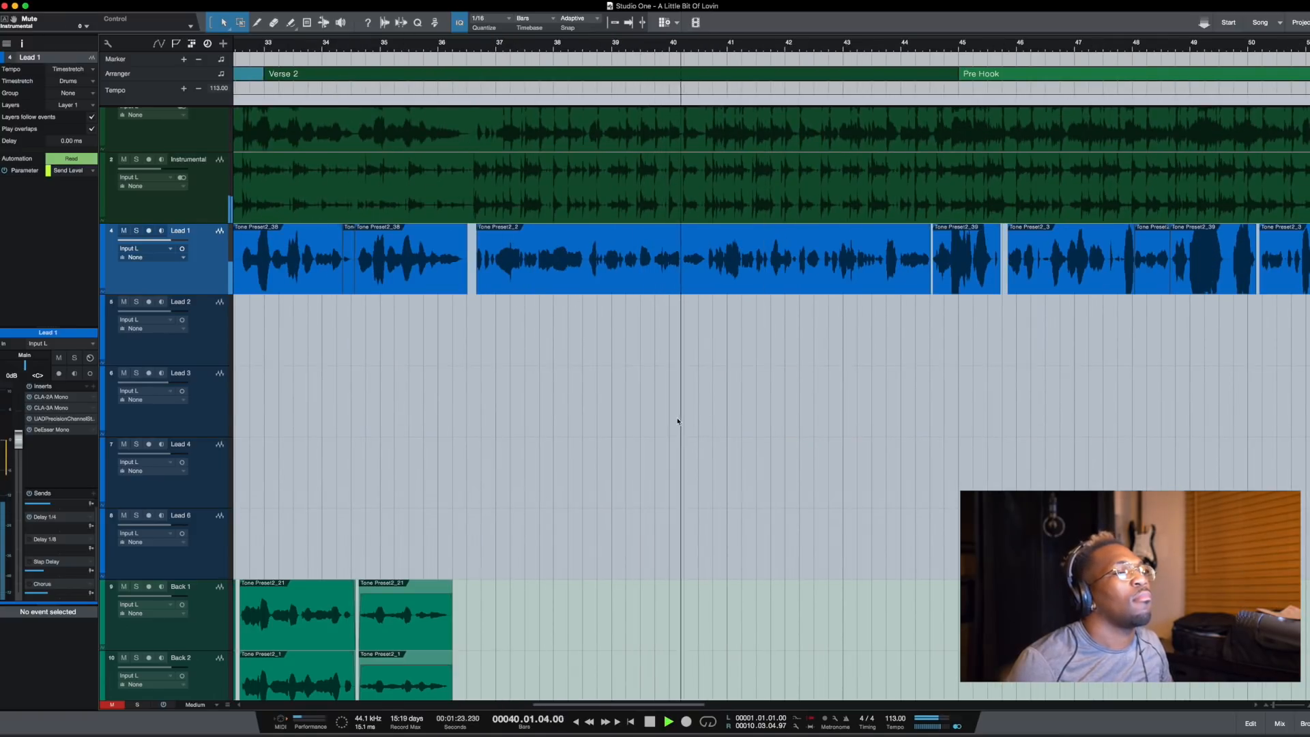
scroll(734, 410, right, 3)
scroll(657, 395, right, 2)
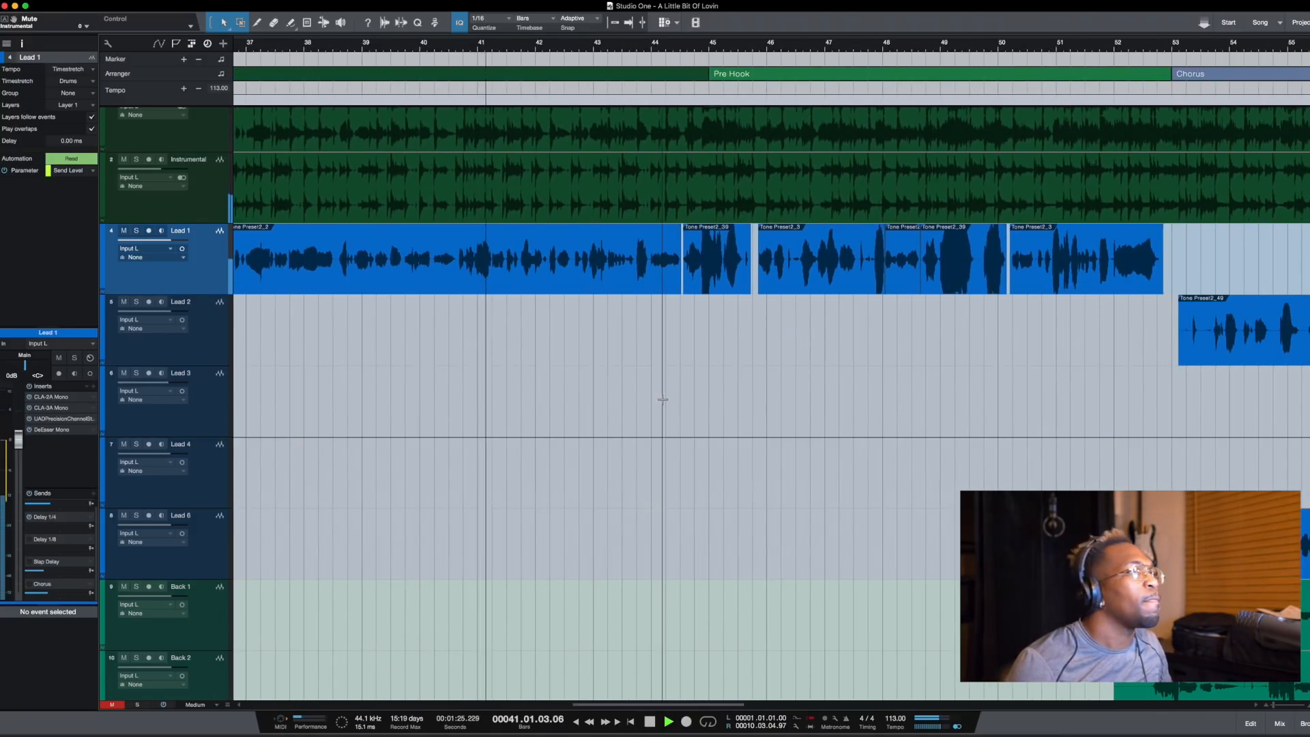
scroll(653, 393, down, 3)
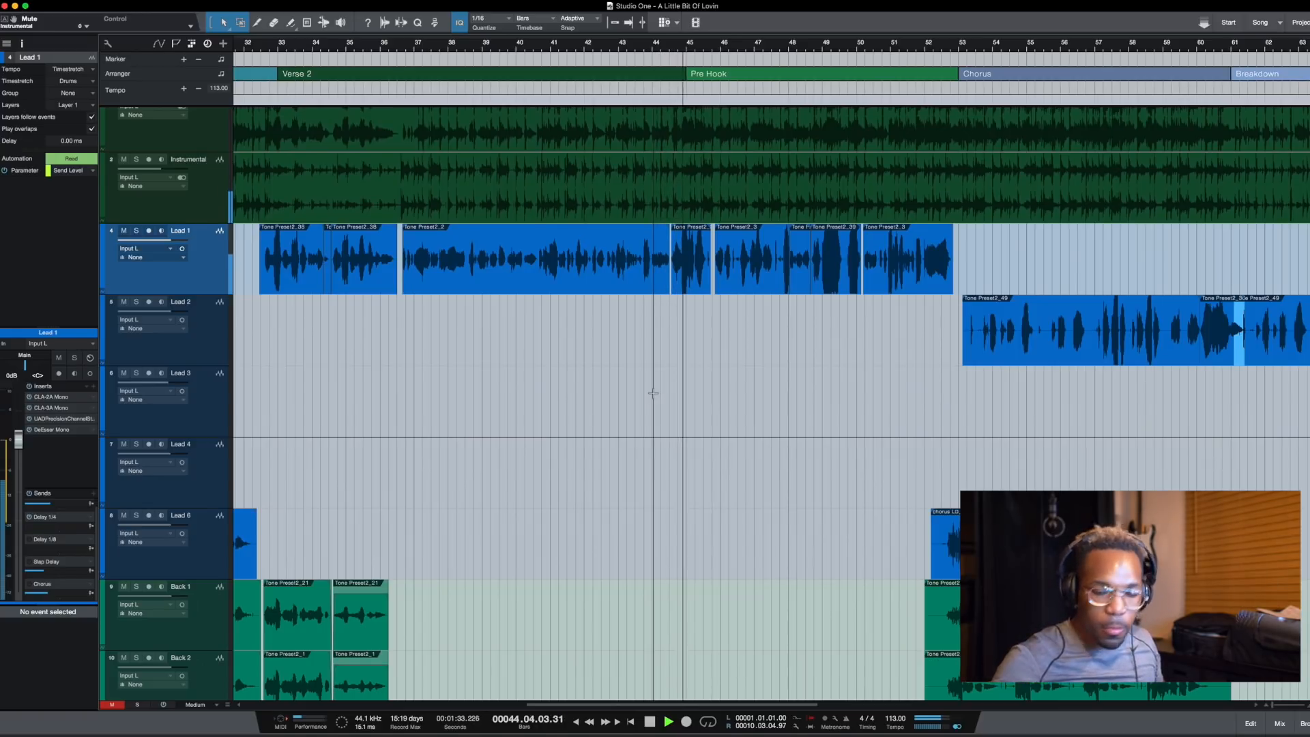
scroll(671, 343, down, 5)
scroll(671, 343, down, 3)
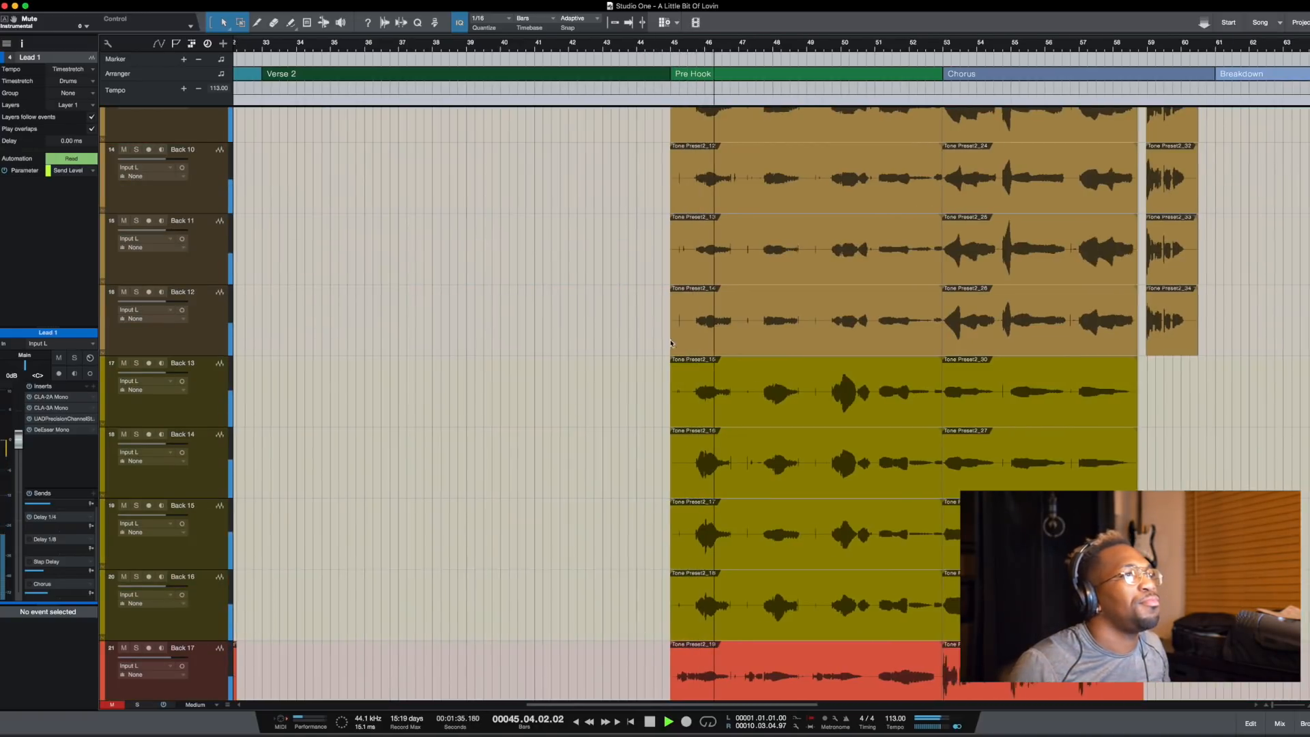
scroll(607, 399, down, 4)
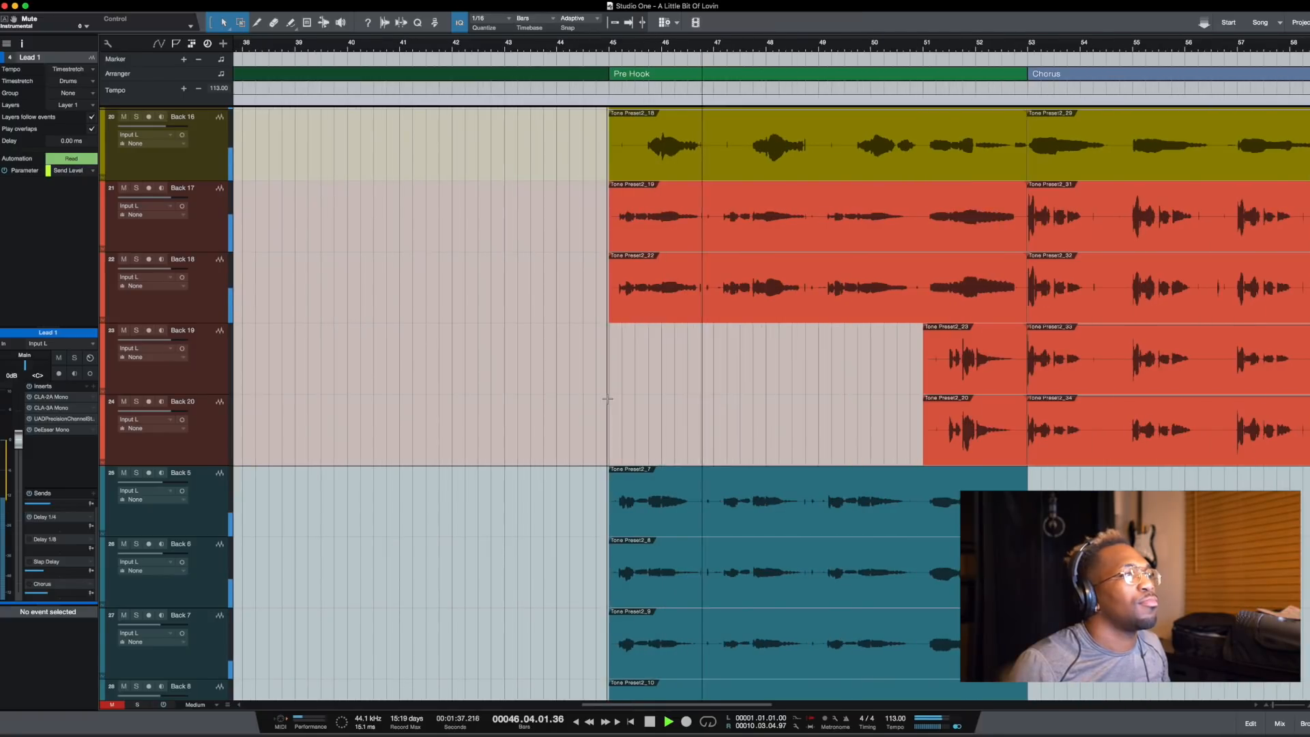
scroll(607, 398, down, 5)
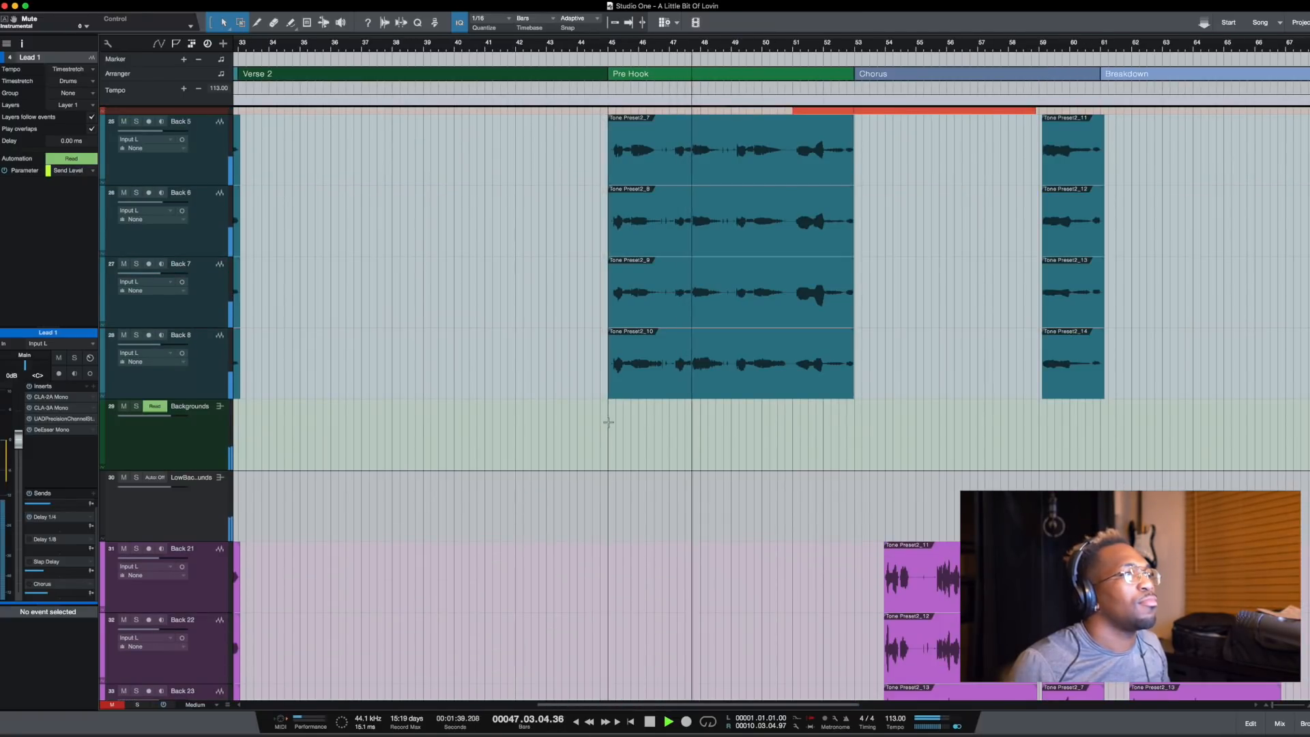
- Stop playback with the playhead at the second Pre Hook's start and examine its backing vocal tracks
click(607, 424)
key(space)
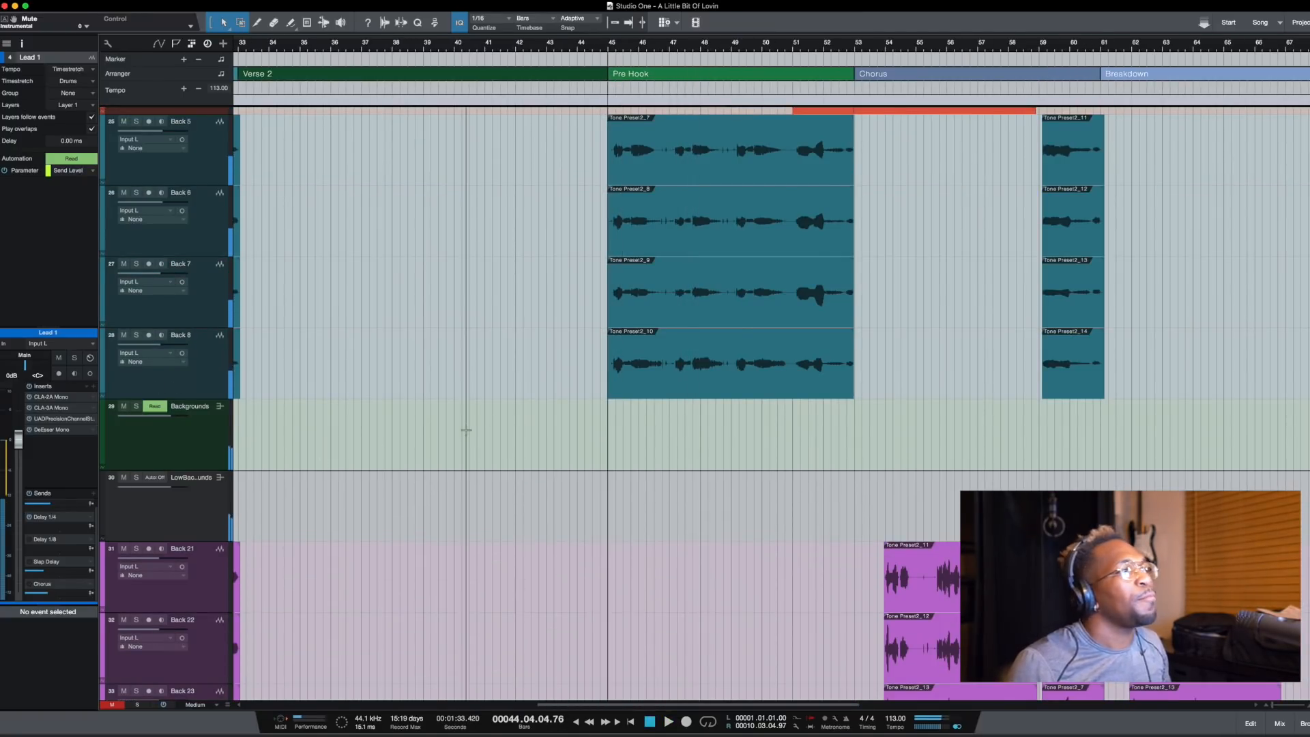
scroll(526, 439, up, 3)
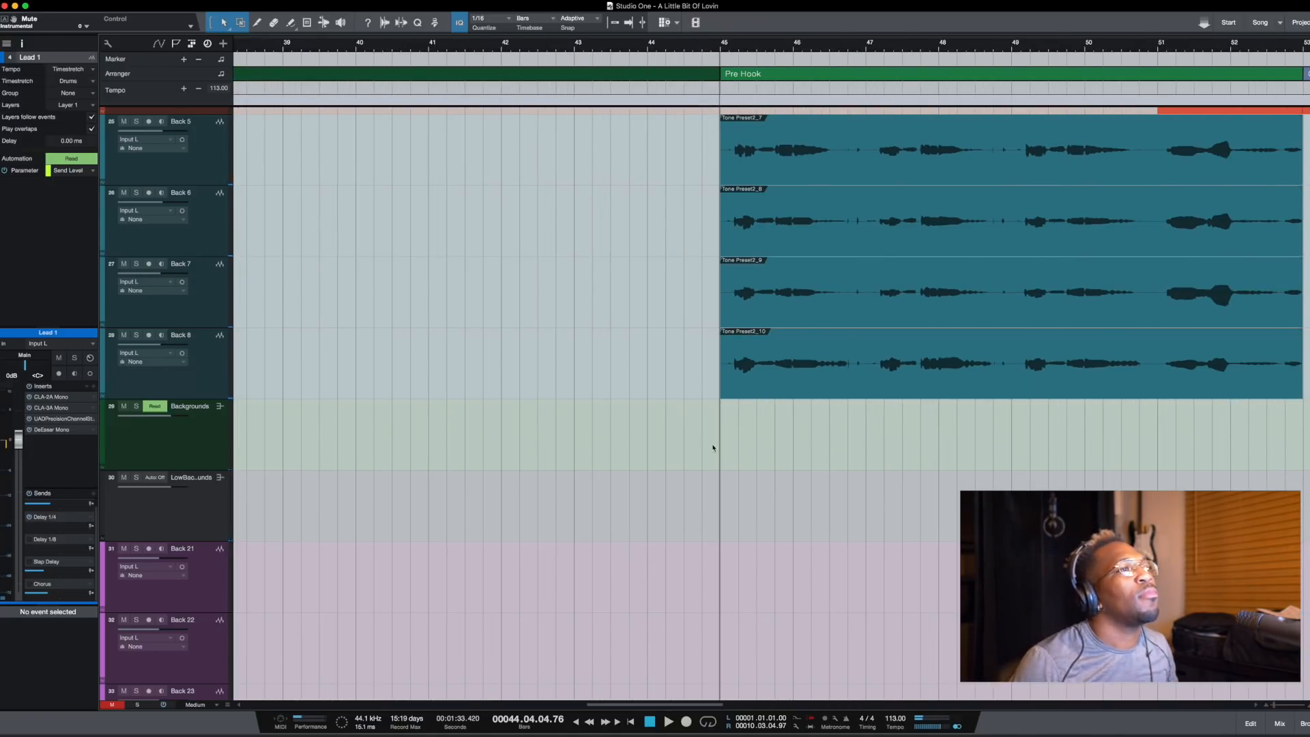
scroll(682, 444, right, 4)
scroll(518, 416, up, 6)
scroll(486, 404, down, 3)
scroll(487, 403, down, 2)
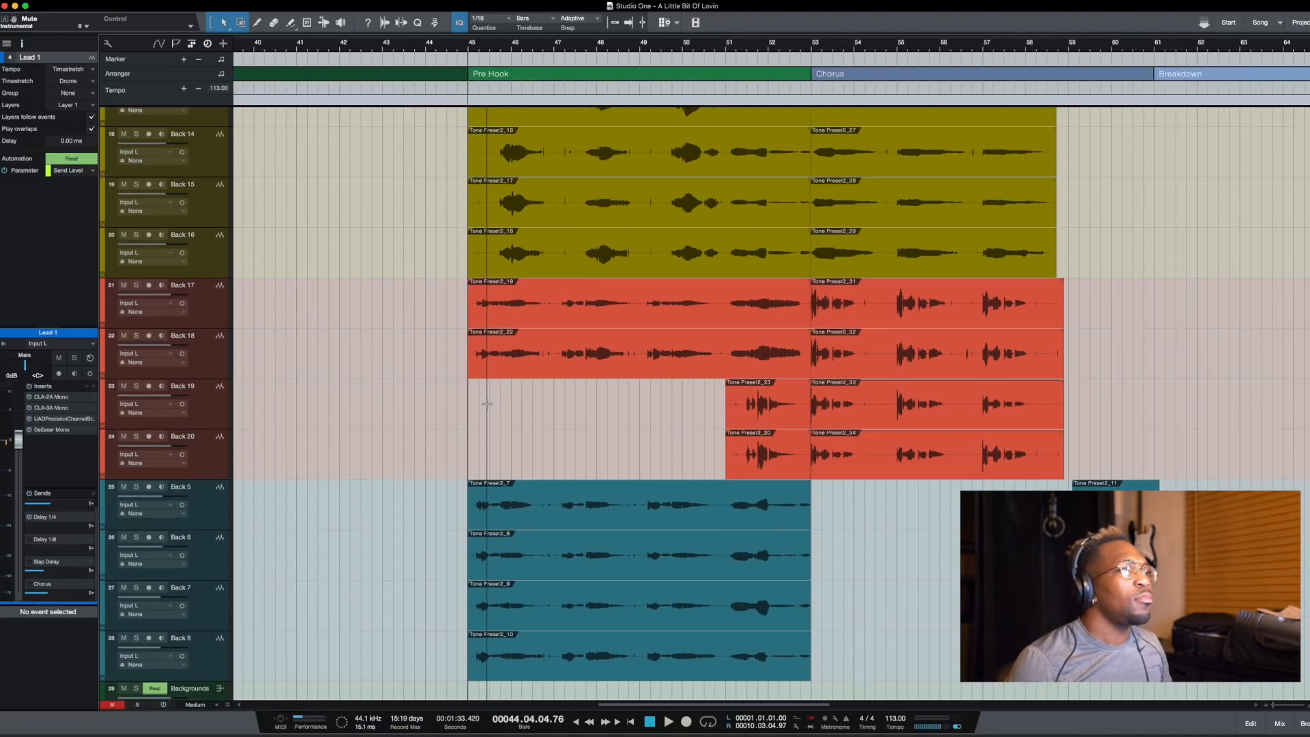
- Place the playhead just before the second Pre Hook and solo the Back 5 to Back 8 tracks
scroll(484, 408, down, 2)
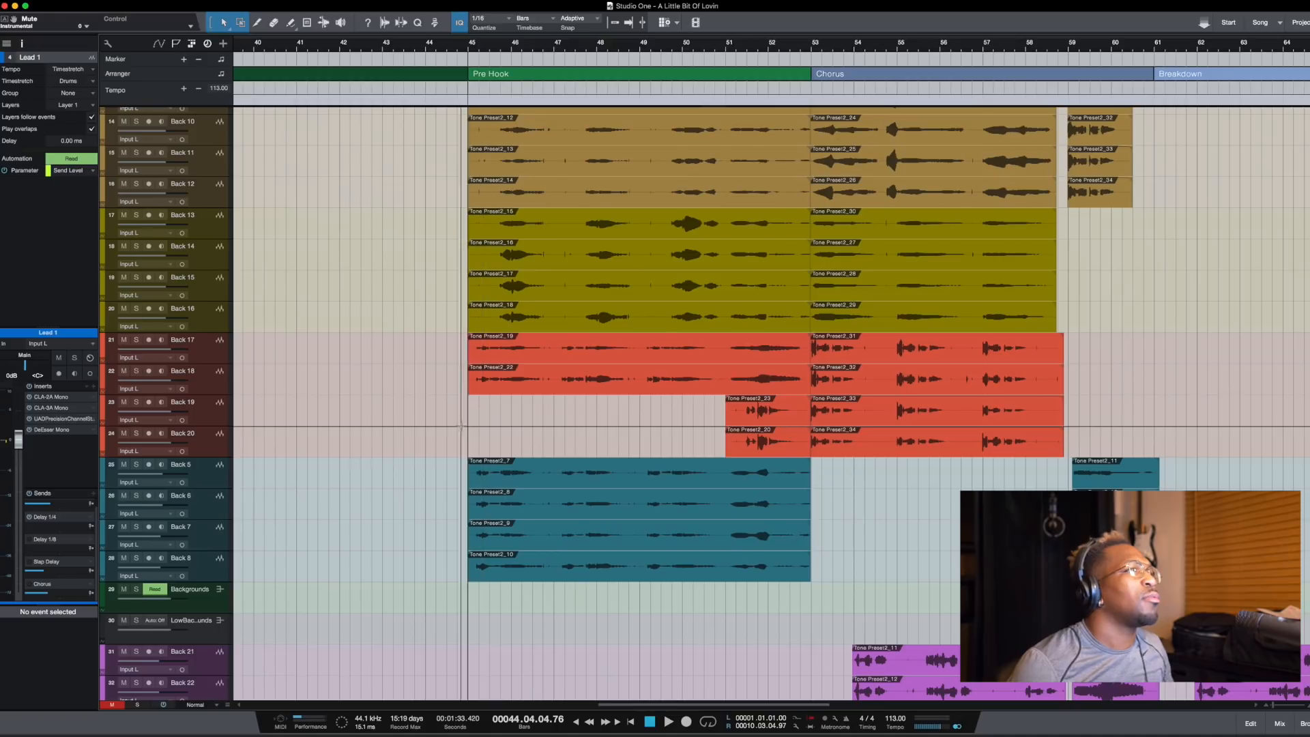
scroll(408, 470, up, 4)
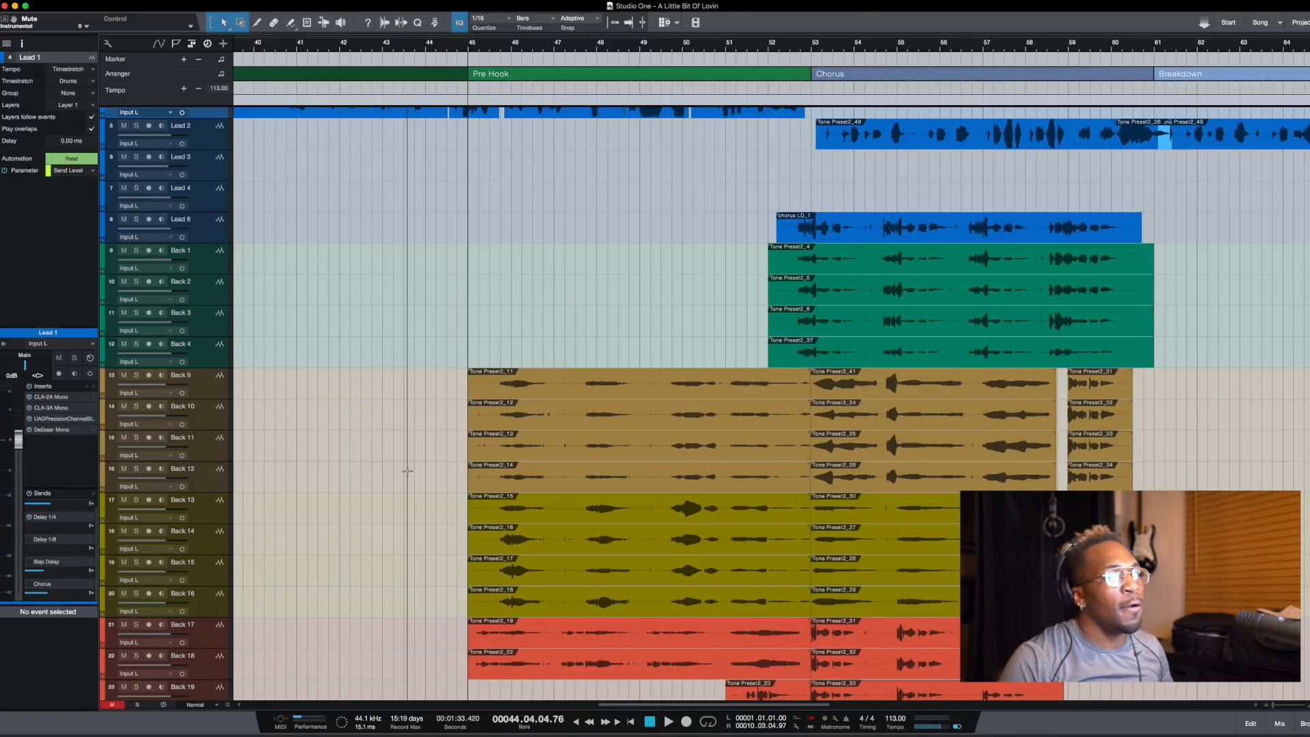
scroll(409, 464, down, 4)
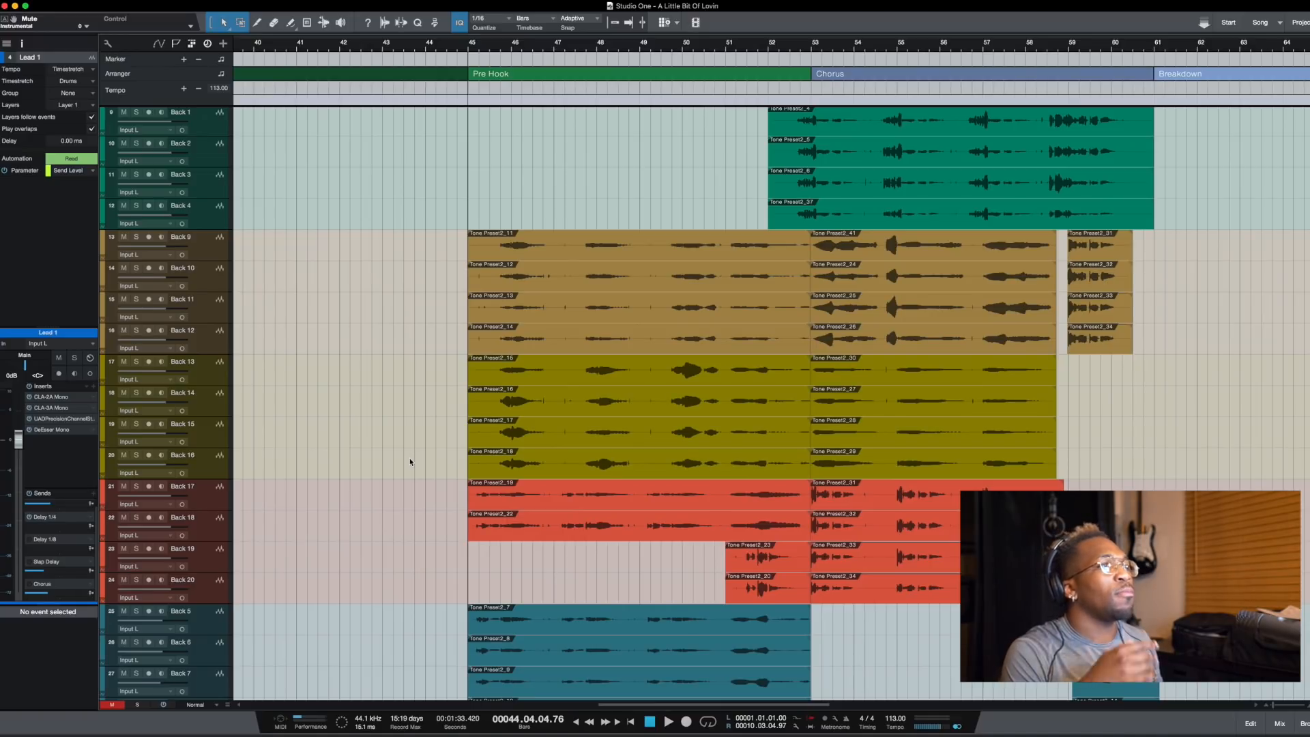
scroll(410, 462, up, 8)
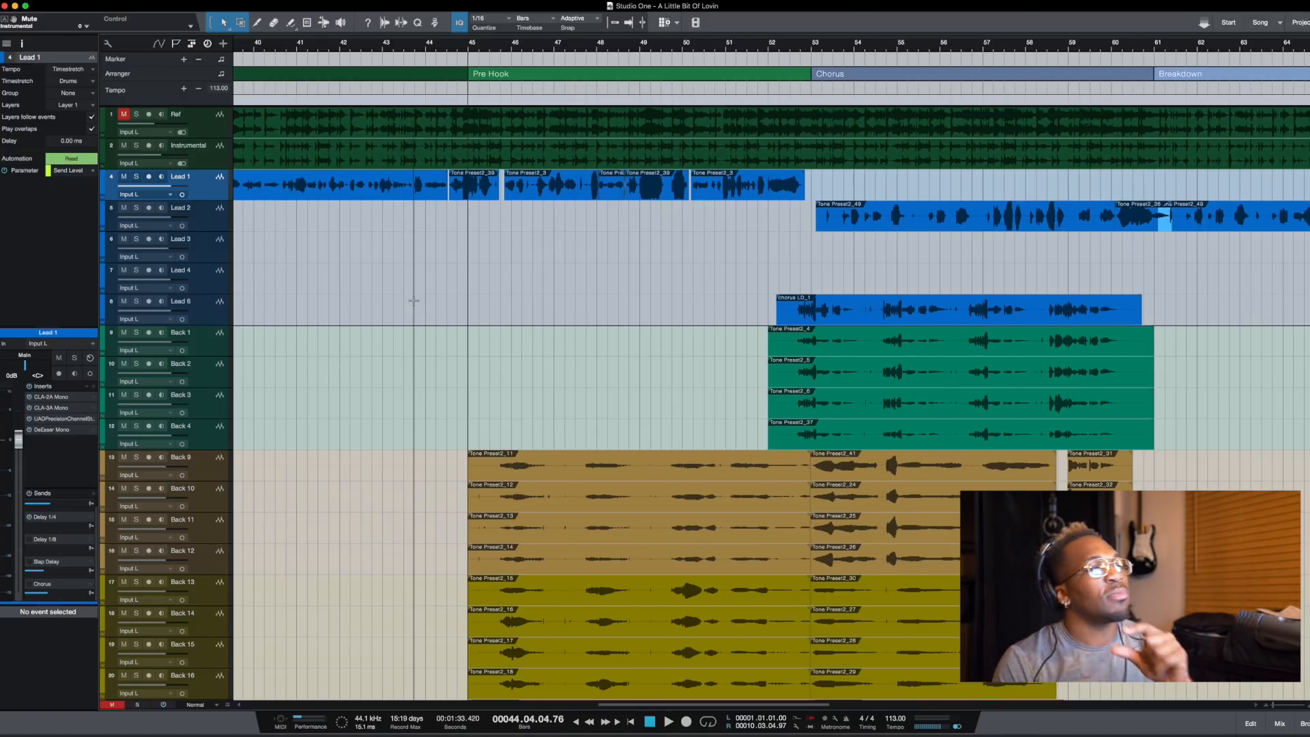
click(455, 212)
scroll(468, 225, down, 10)
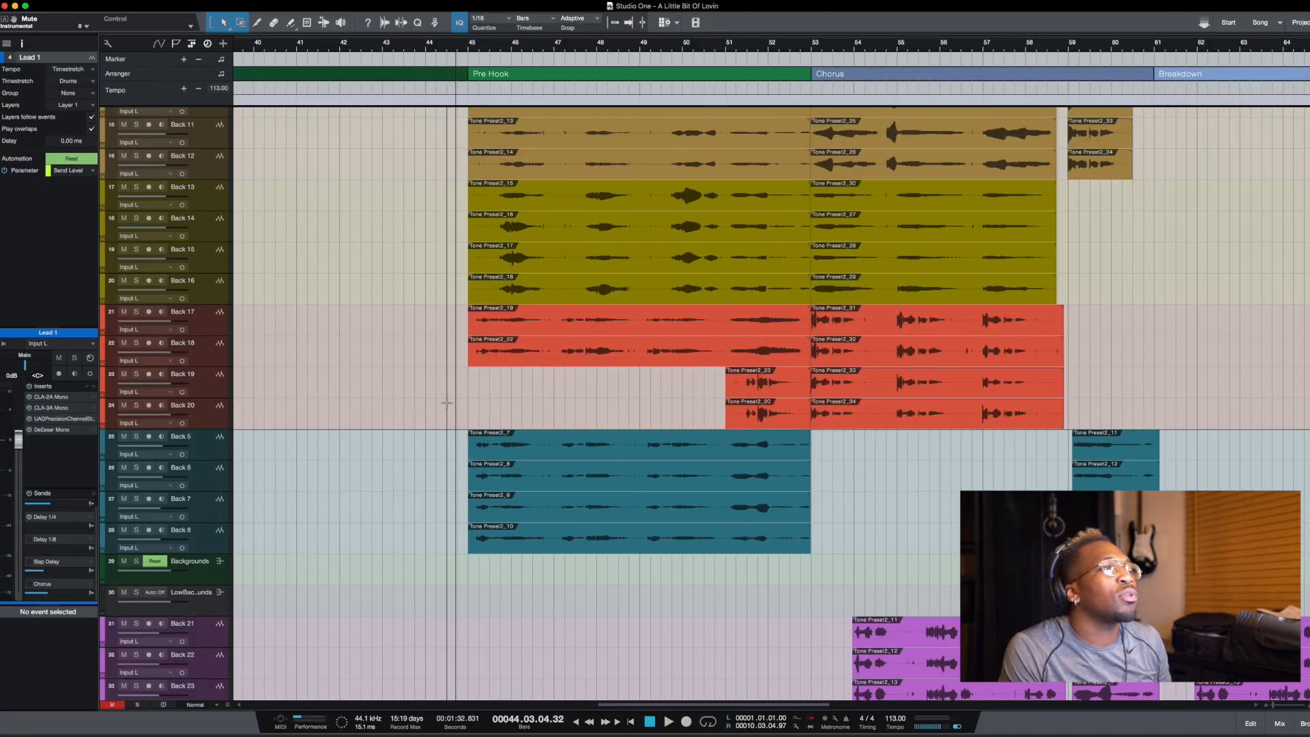
key(space)
key(space)
drag(137, 436, 137, 517)
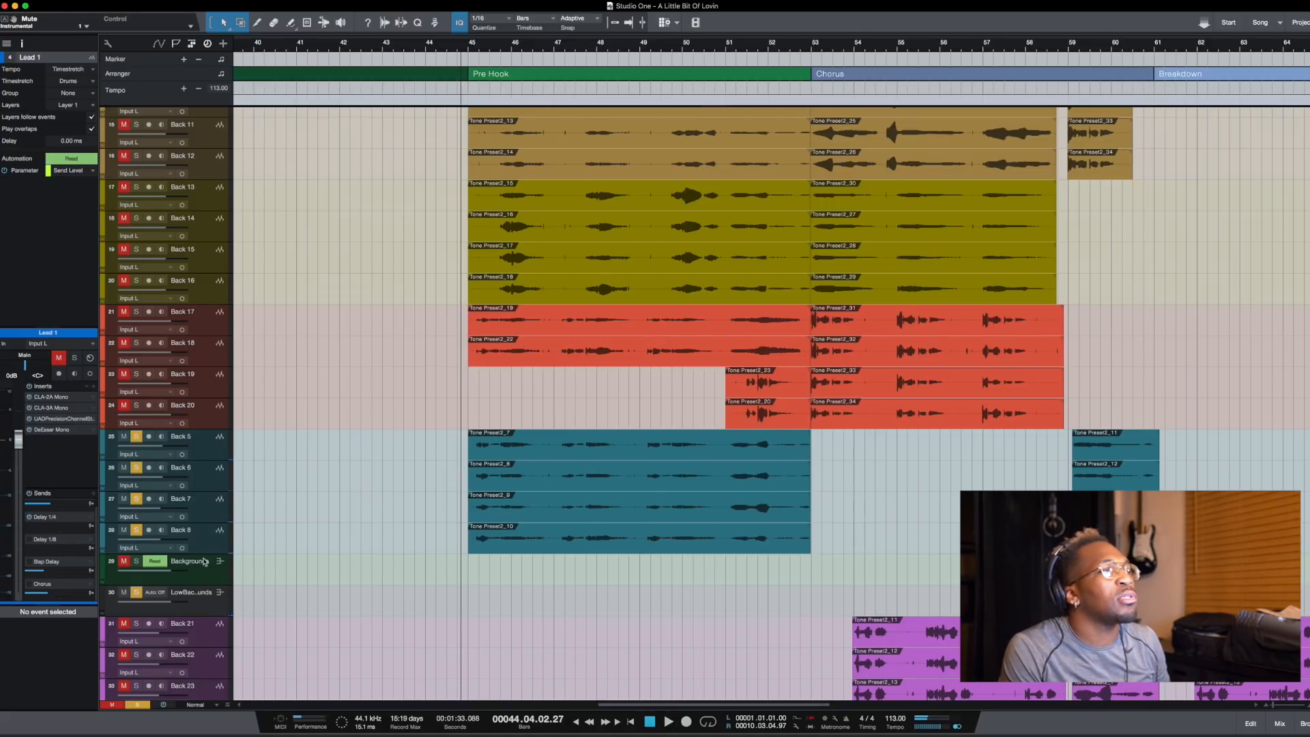
- Audition the soloed Pre Hook backing vocals and open the F6 Stereo equalizer on the Low Backgrounds bus
click(205, 573)
key(space)
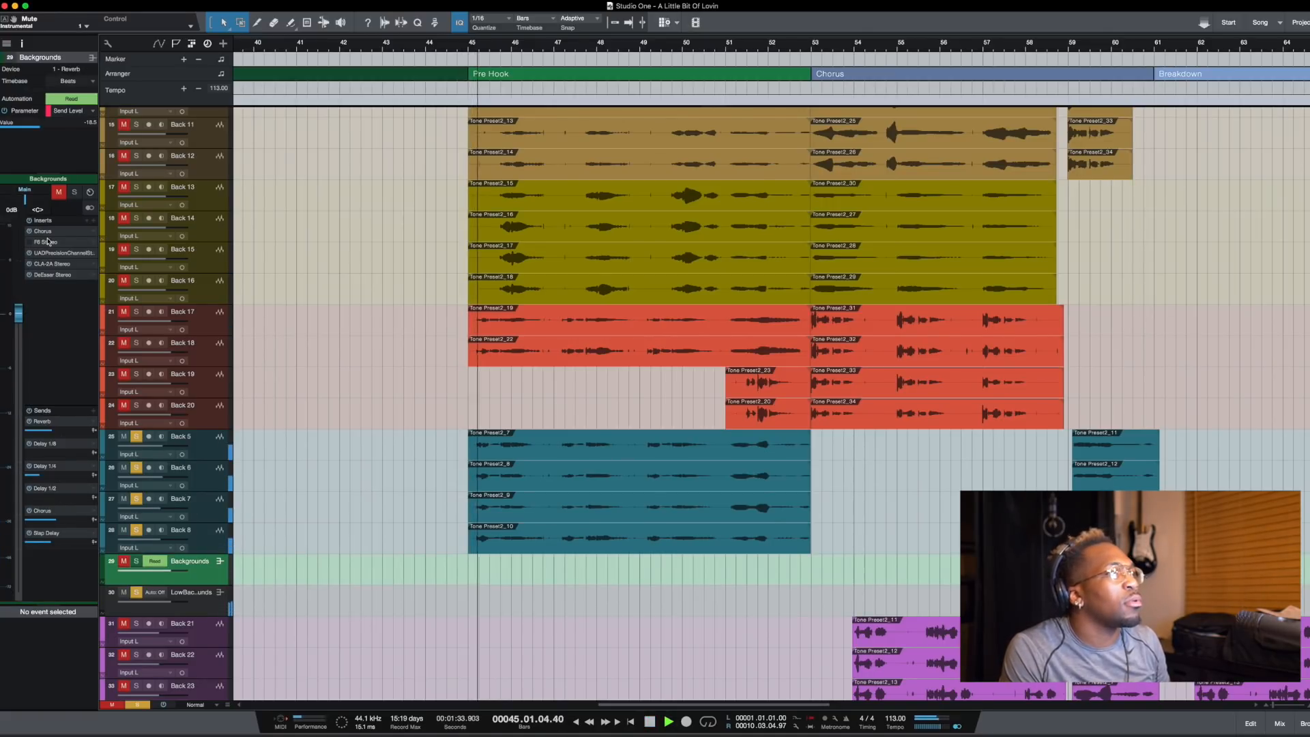
key(space)
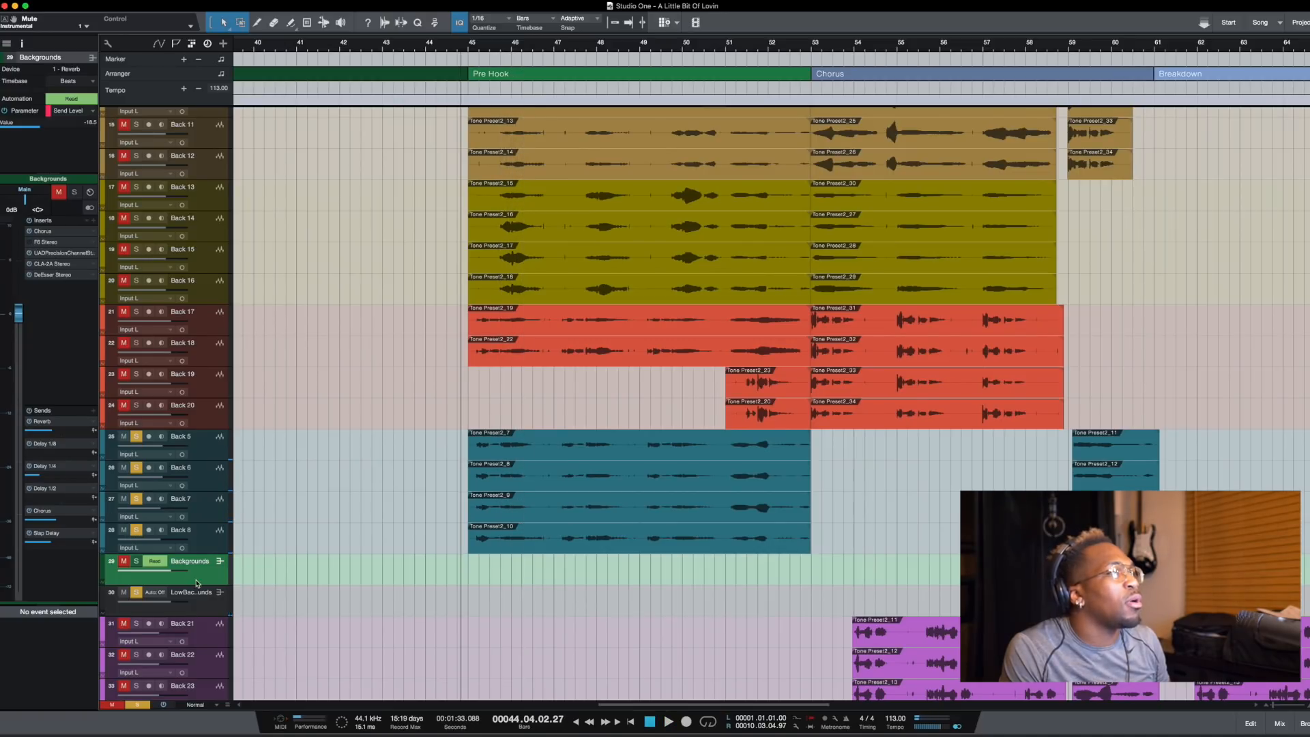
click(206, 603)
double_click(45, 233)
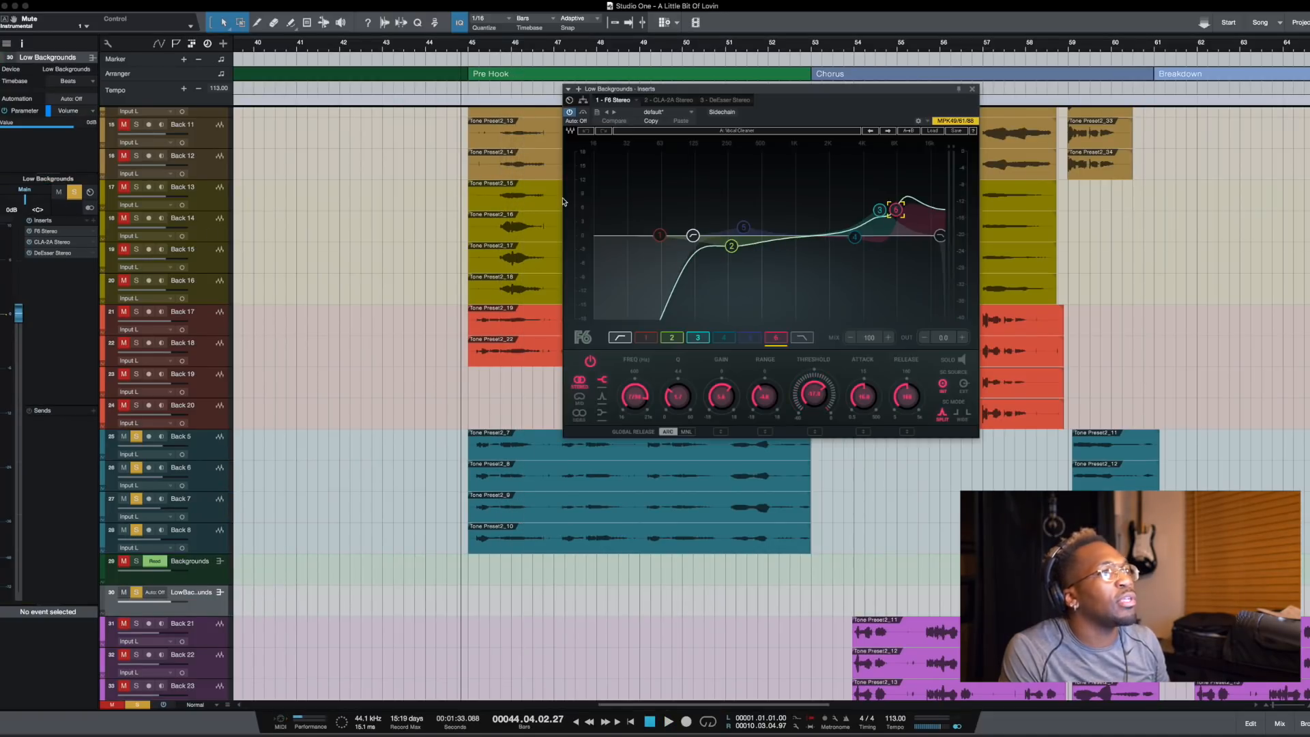
- Move F6 band 1's frequency down to 16 Hz while auditioning the soloed low backing vocals
click(658, 236)
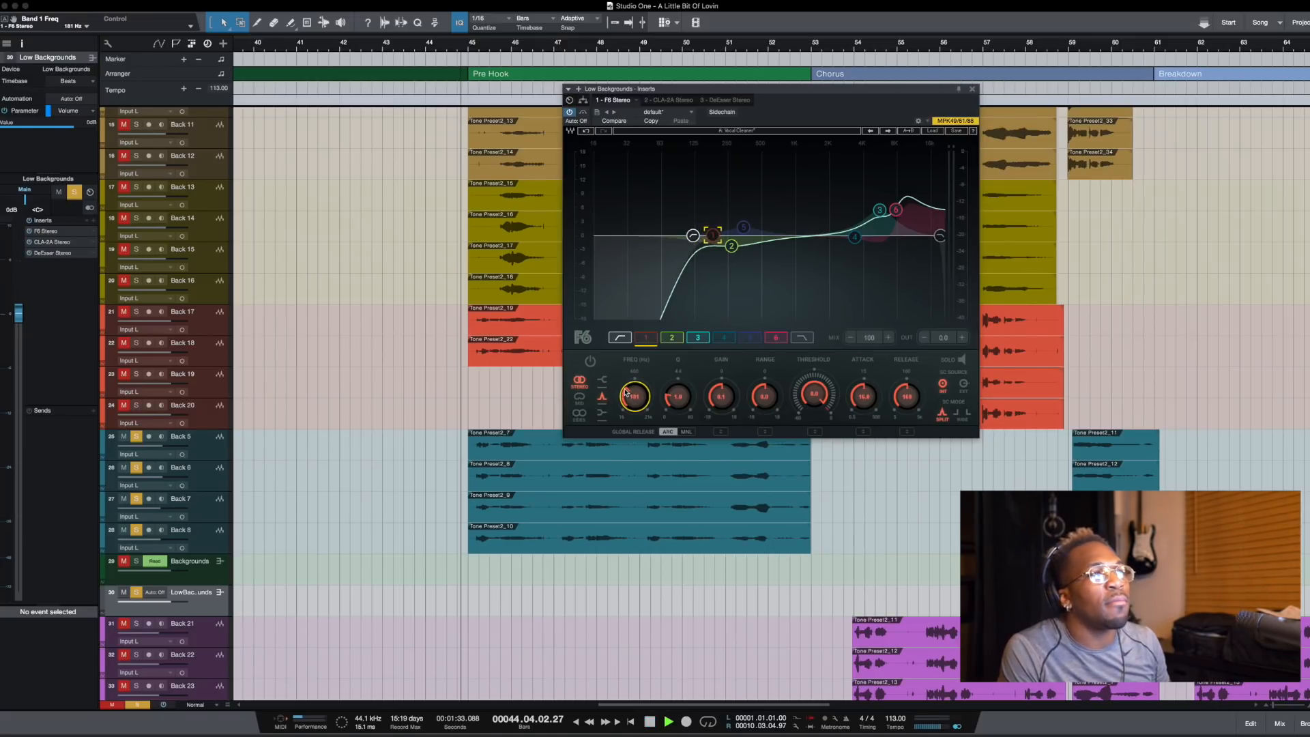
key(space)
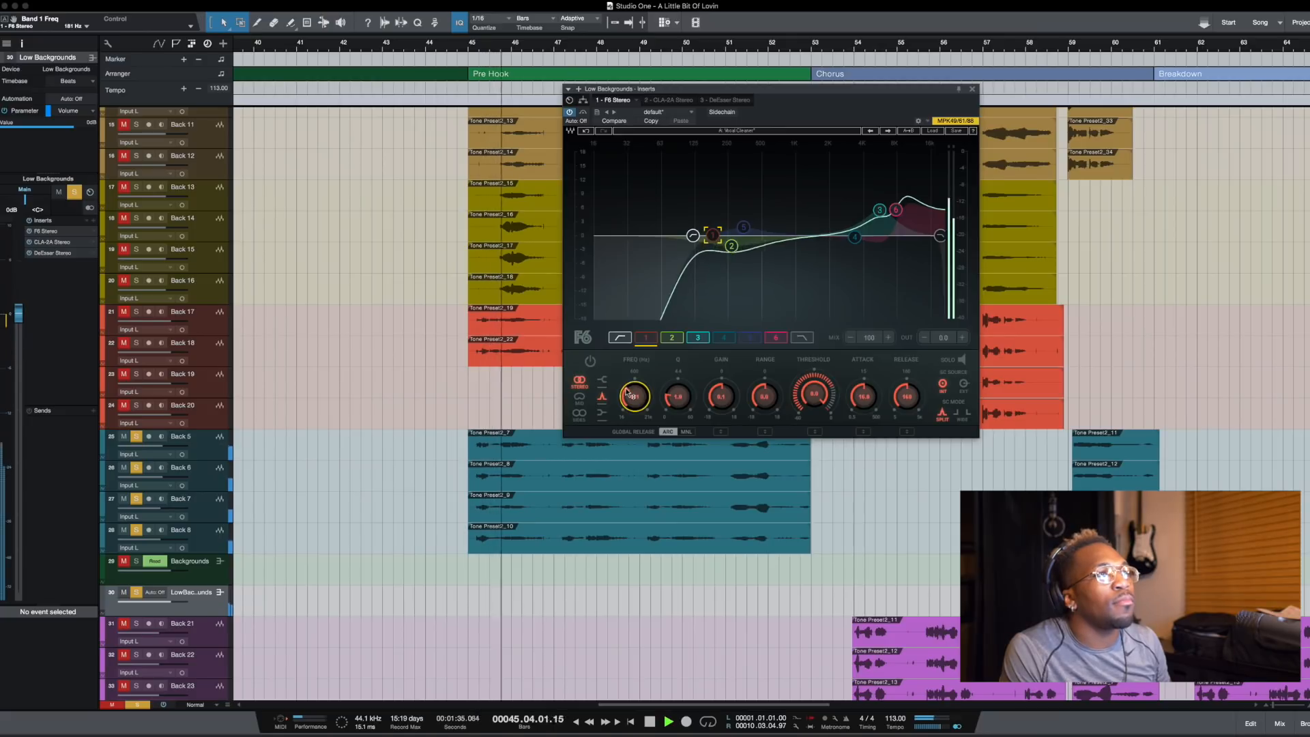
mouse_move(627, 392)
mouse_down()
mouse_move(629, 379)
mouse_move(628, 390)
mouse_up()
key(space)
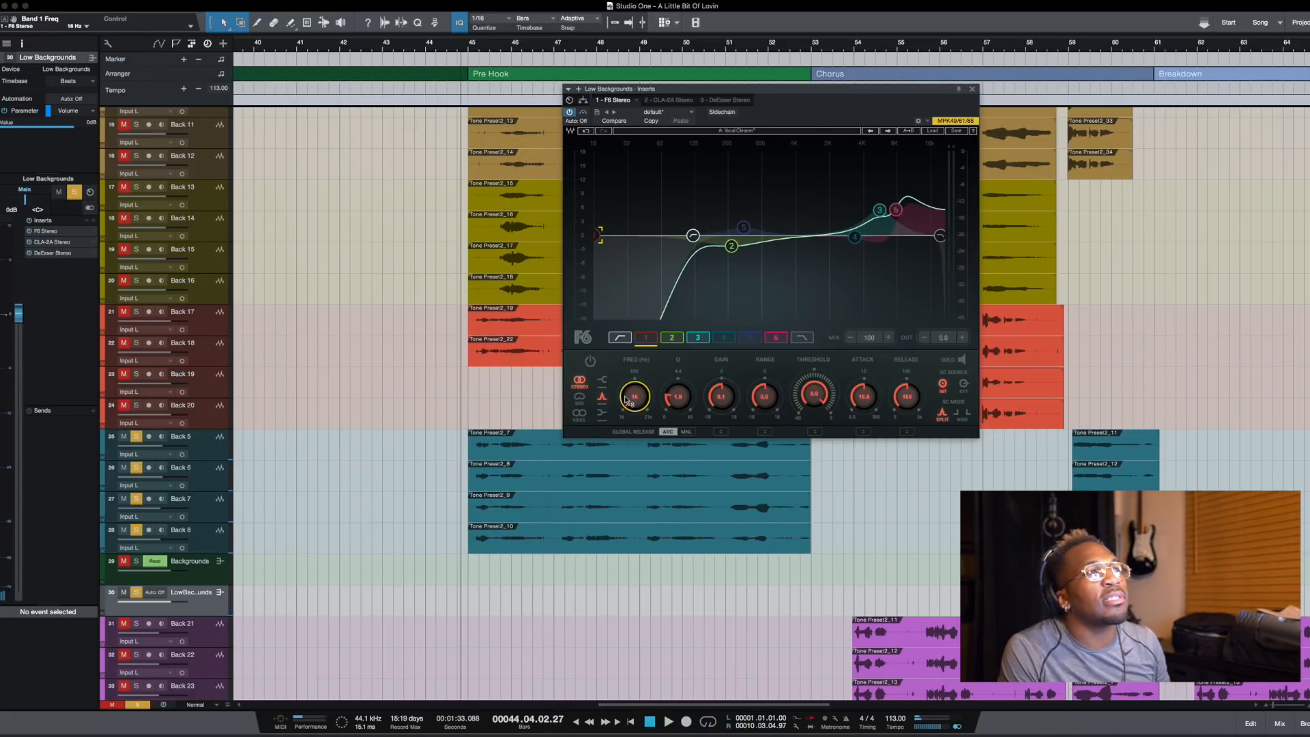
- Audition the F6 high-pass filter at higher cutoffs and settle its frequency at about 126 Hz
click(618, 338)
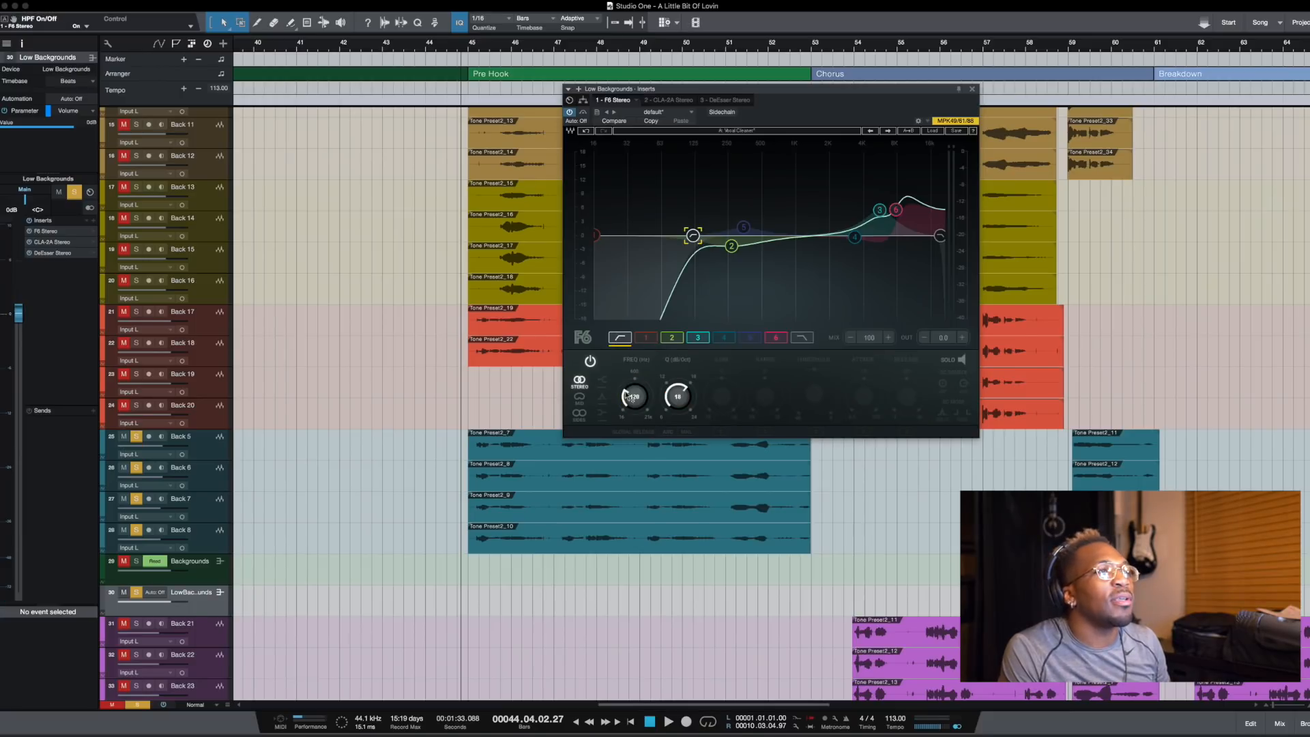
mouse_move(635, 394)
mouse_down()
mouse_move(635, 367)
mouse_move(634, 396)
mouse_move(627, 387)
mouse_up()
key(space)
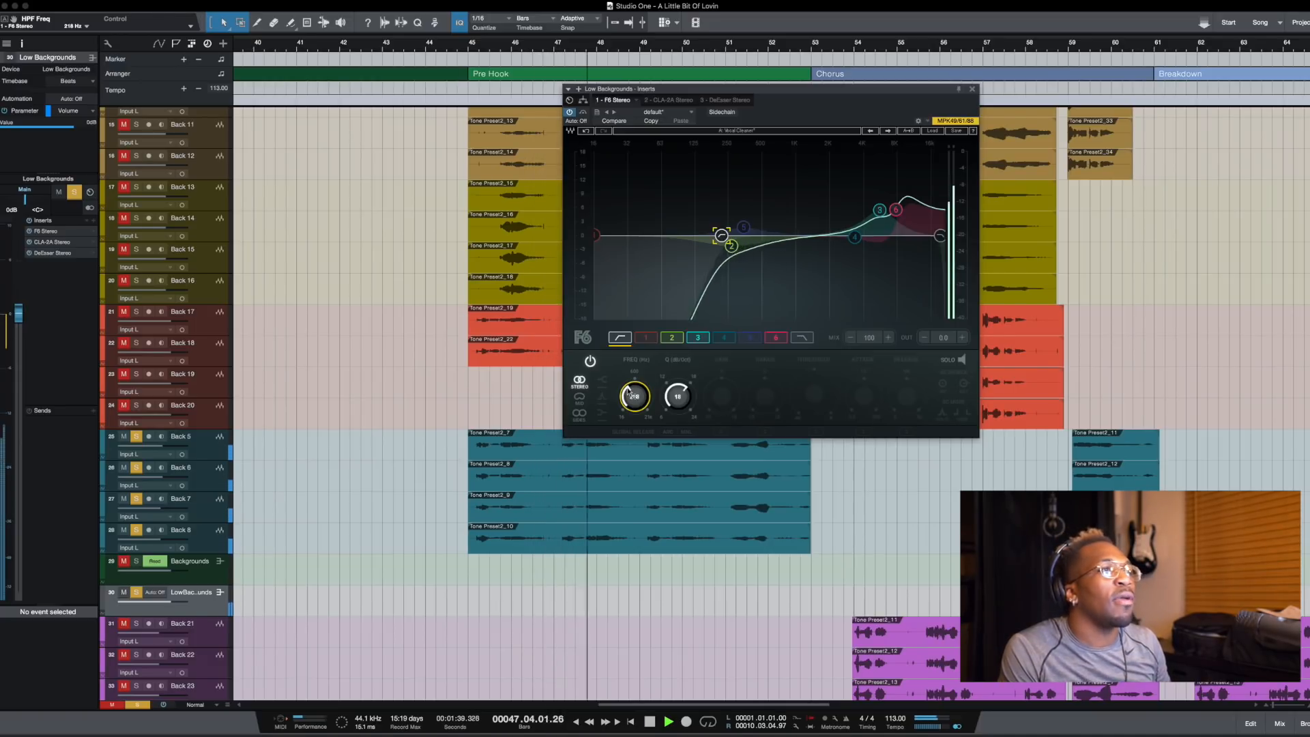
key(space)
drag(628, 392, 628, 395)
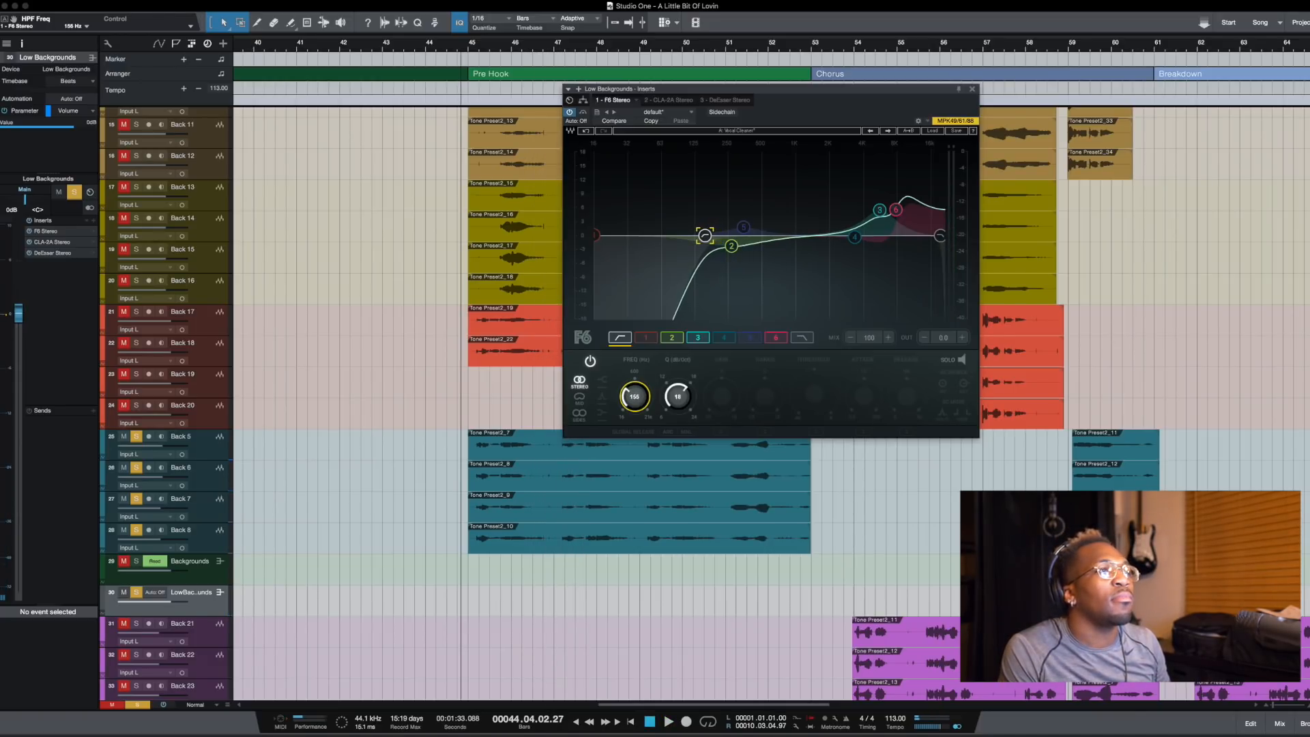
key(space)
drag(704, 235, 694, 235)
key(space)
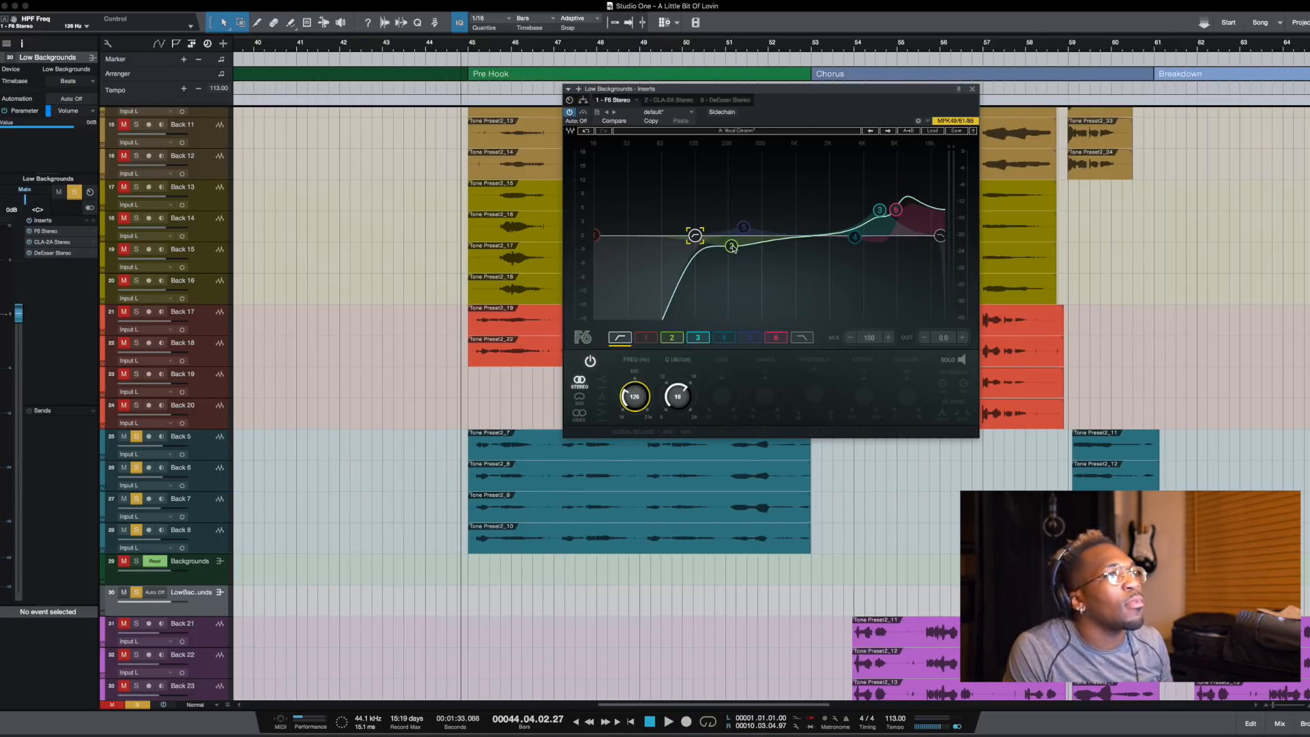
- Raise F6 band 2 to about 3 dB, reduce band 6's boost and set band 3's gain to -0.2 dB during playback
click(731, 246)
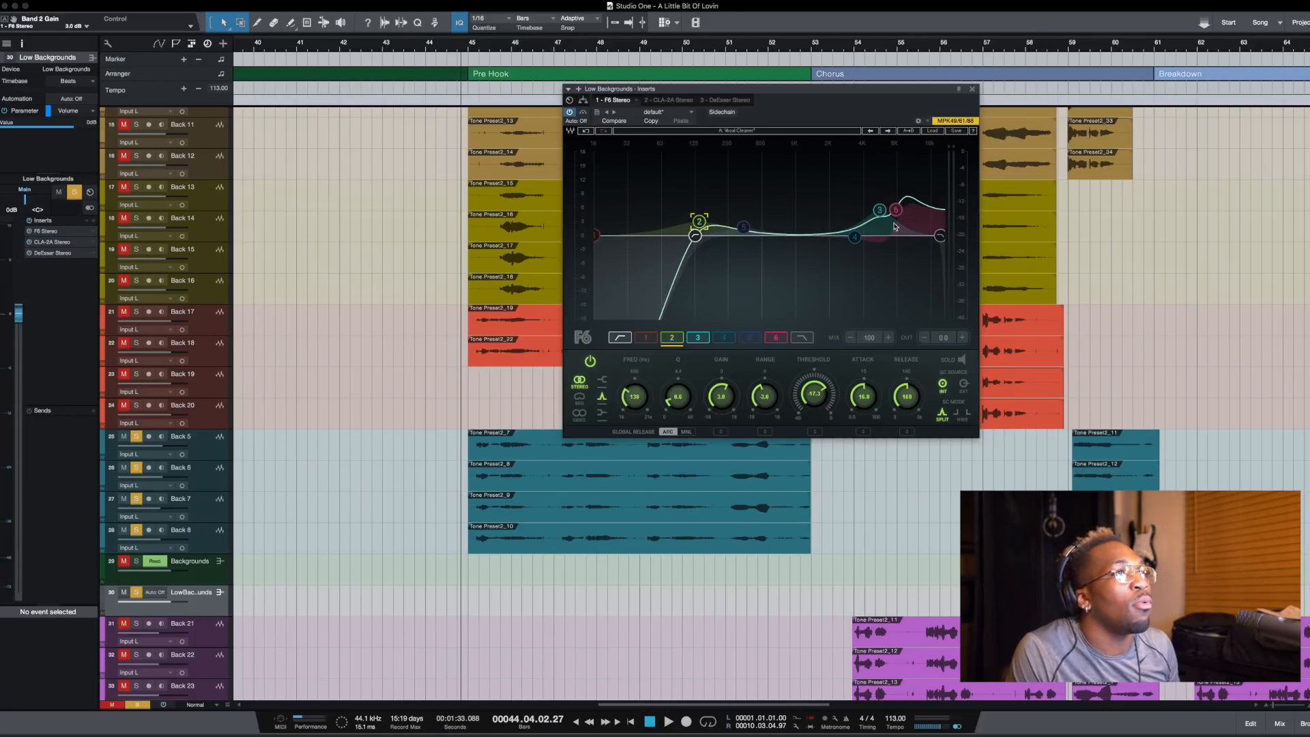
key(space)
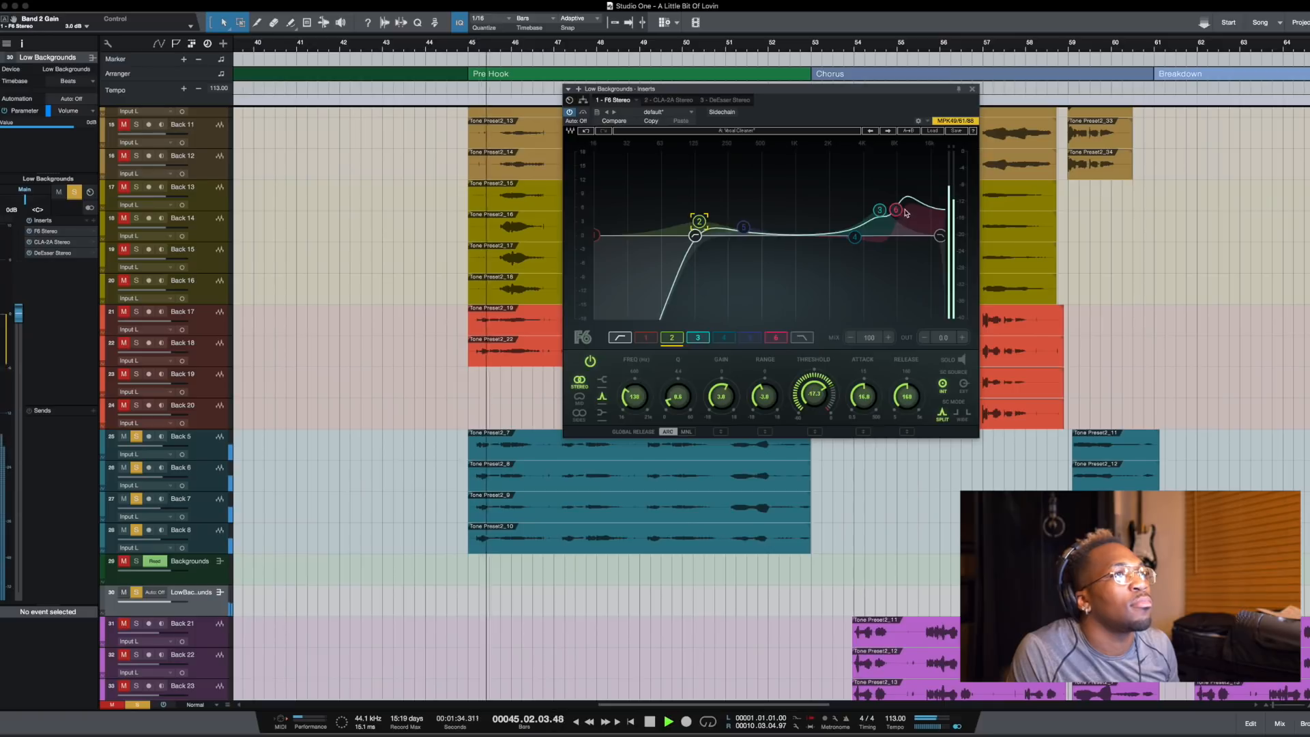
click(894, 231)
mouse_move(894, 230)
mouse_down()
mouse_move(903, 226)
mouse_move(878, 237)
mouse_up()
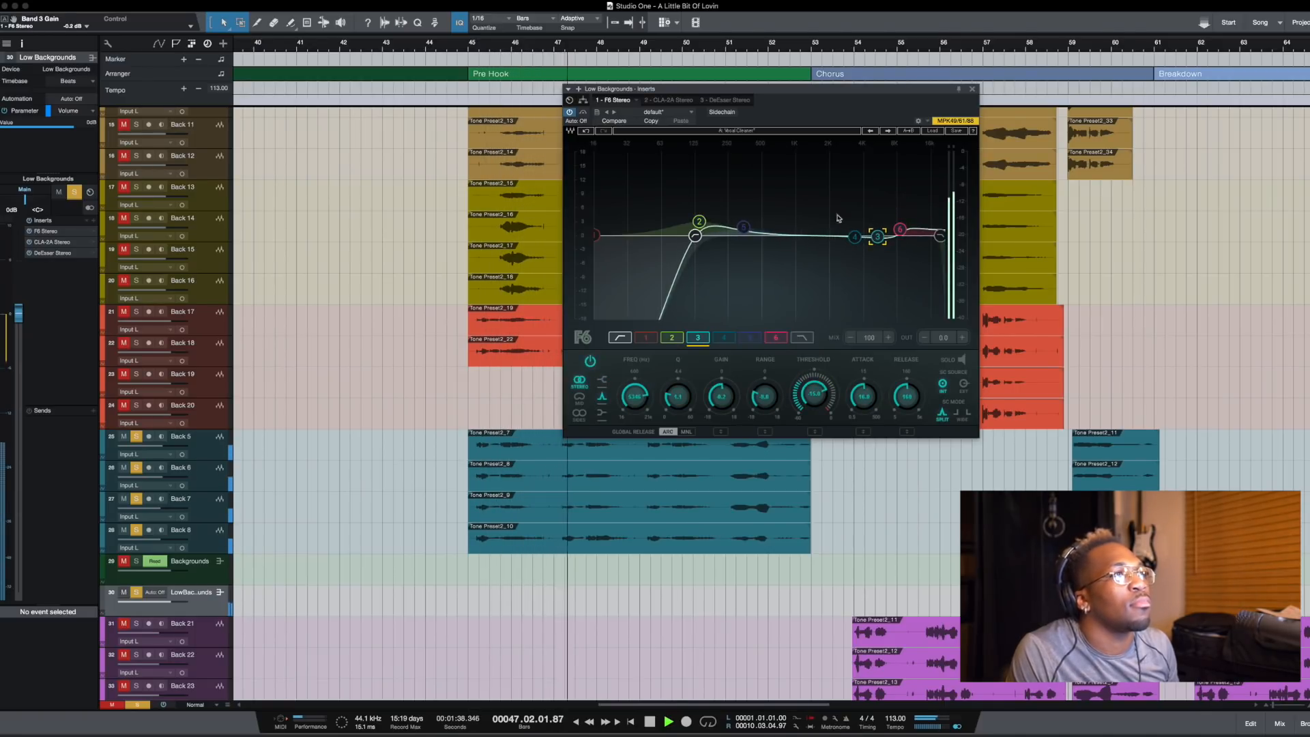
- Clear the solo on the low backing vocals and set F6 band 2's gain to 1.7 dB in the full mix
click(699, 223)
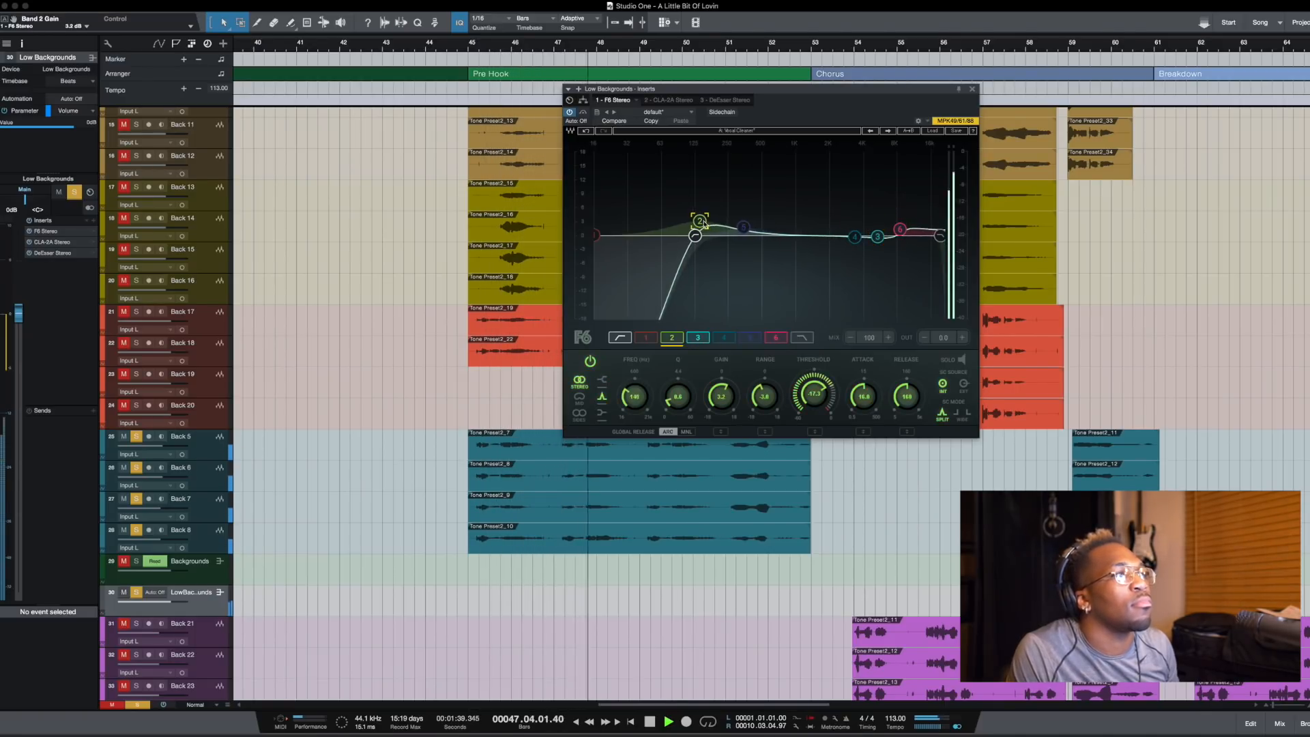
click(138, 592)
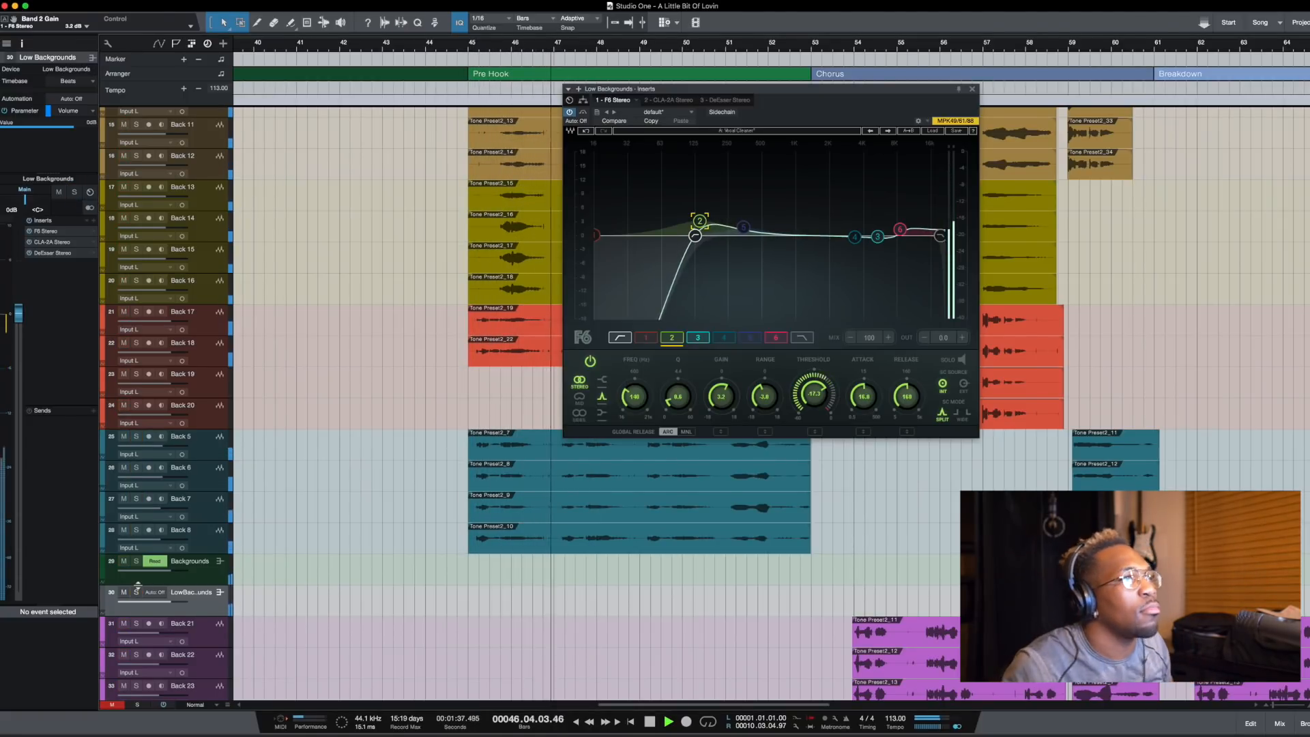
drag(699, 221, 703, 226)
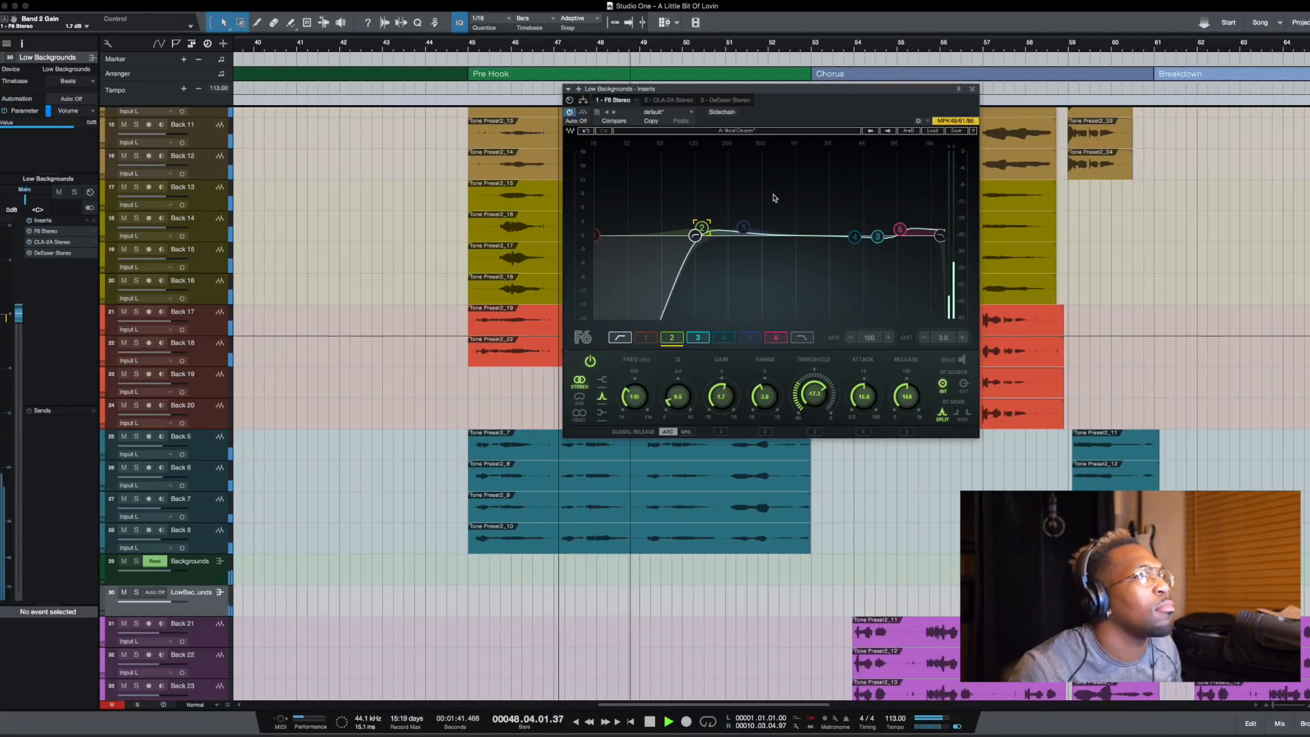
- Adjust the gain of the Low Backgrounds bus's CLA-2A compressor and replay the section from just before the Pre Hook
double_click(50, 242)
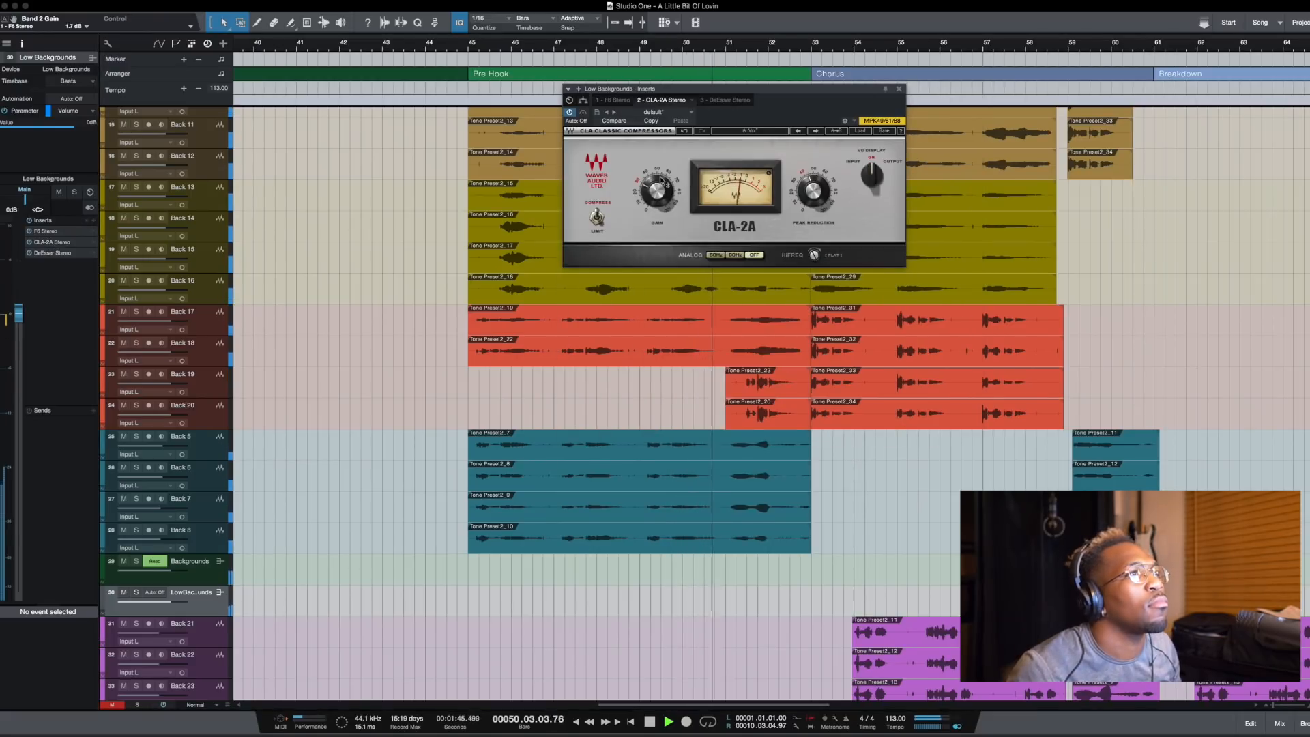
drag(661, 178, 661, 183)
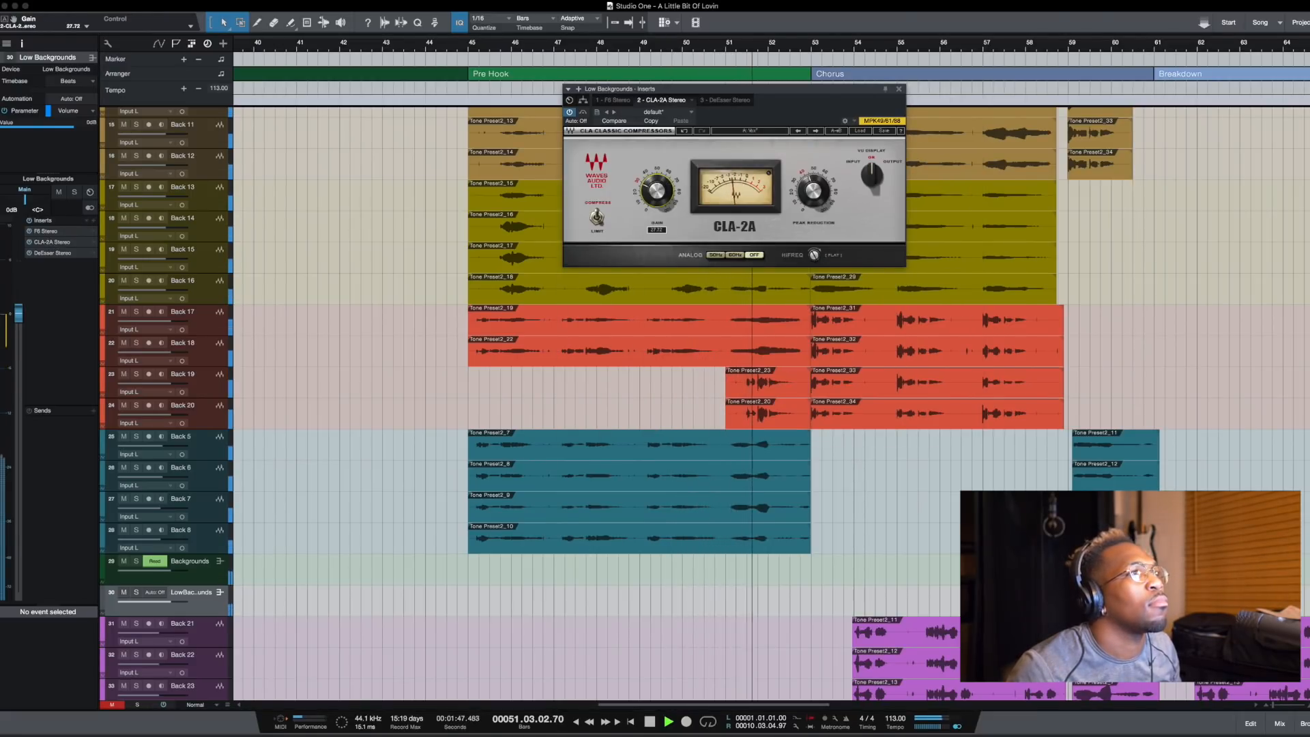
click(461, 407)
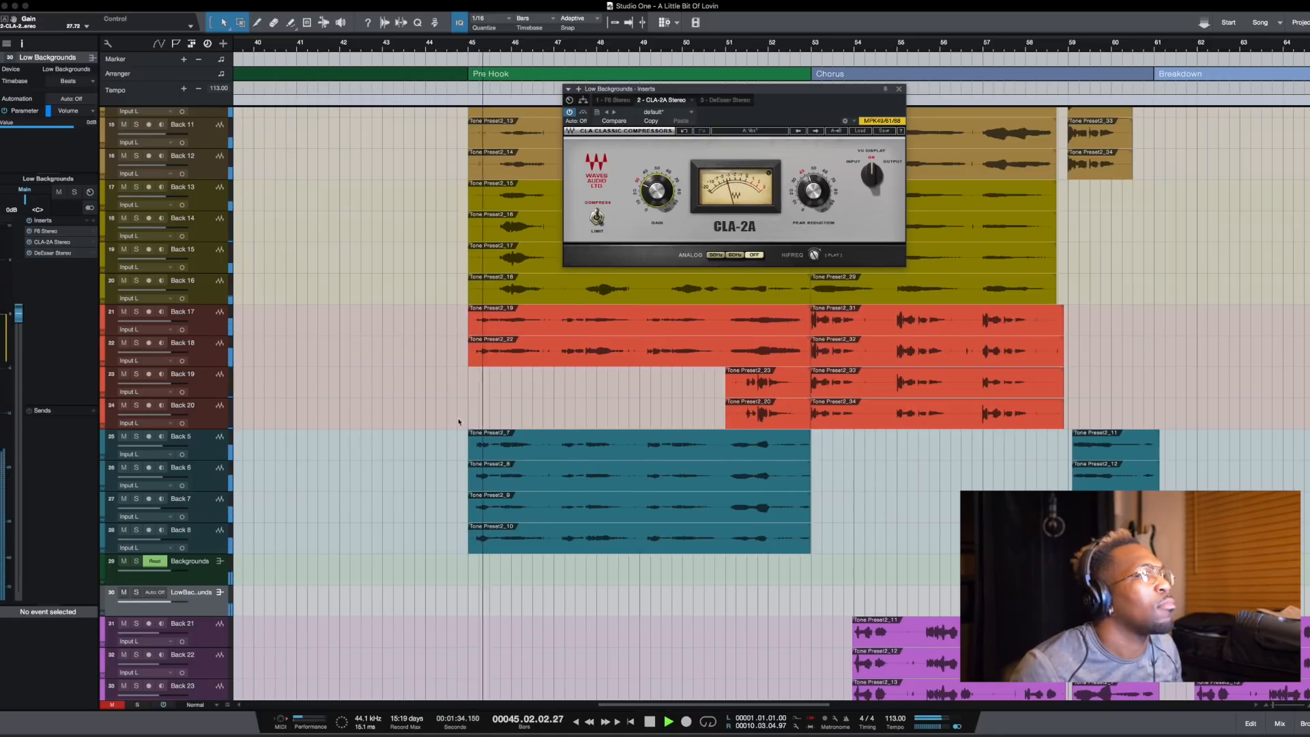
- Fine-tune the gain of the CLA-2A compressor on the Backgrounds bus while the Pre Hook plays
click(228, 566)
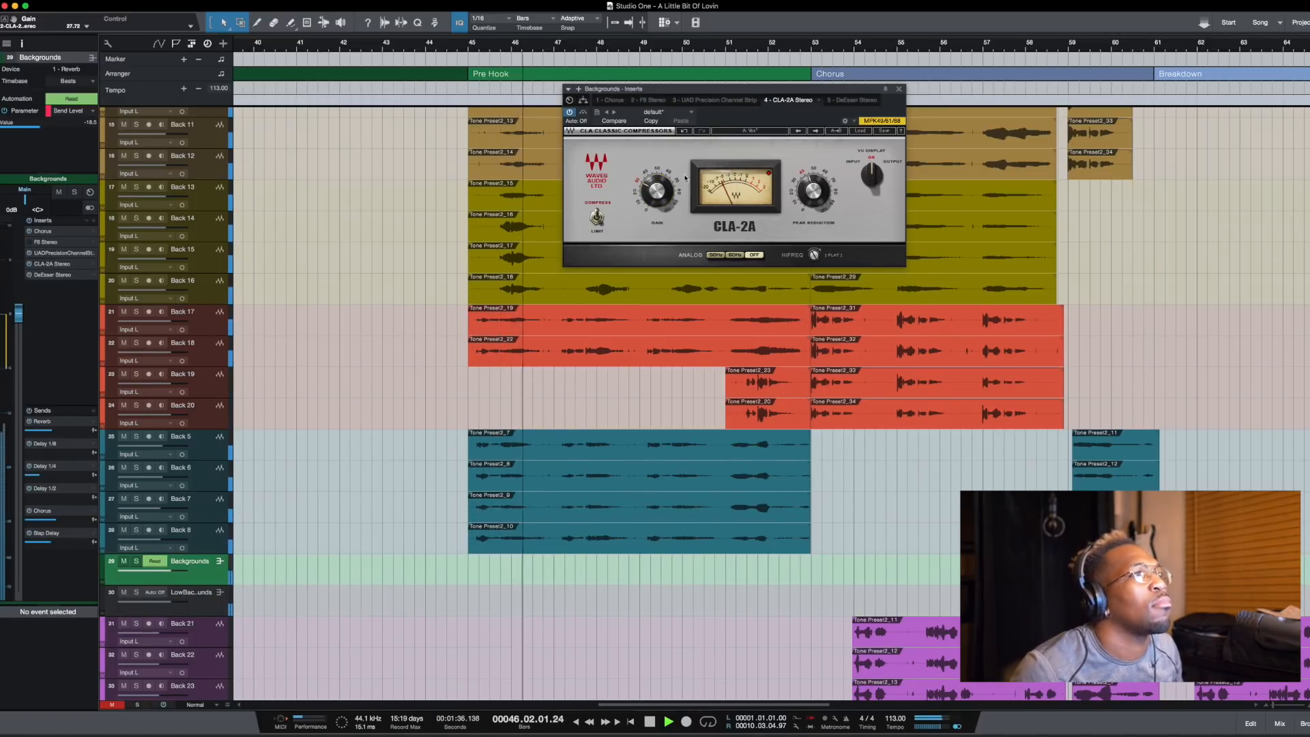
drag(657, 192, 655, 189)
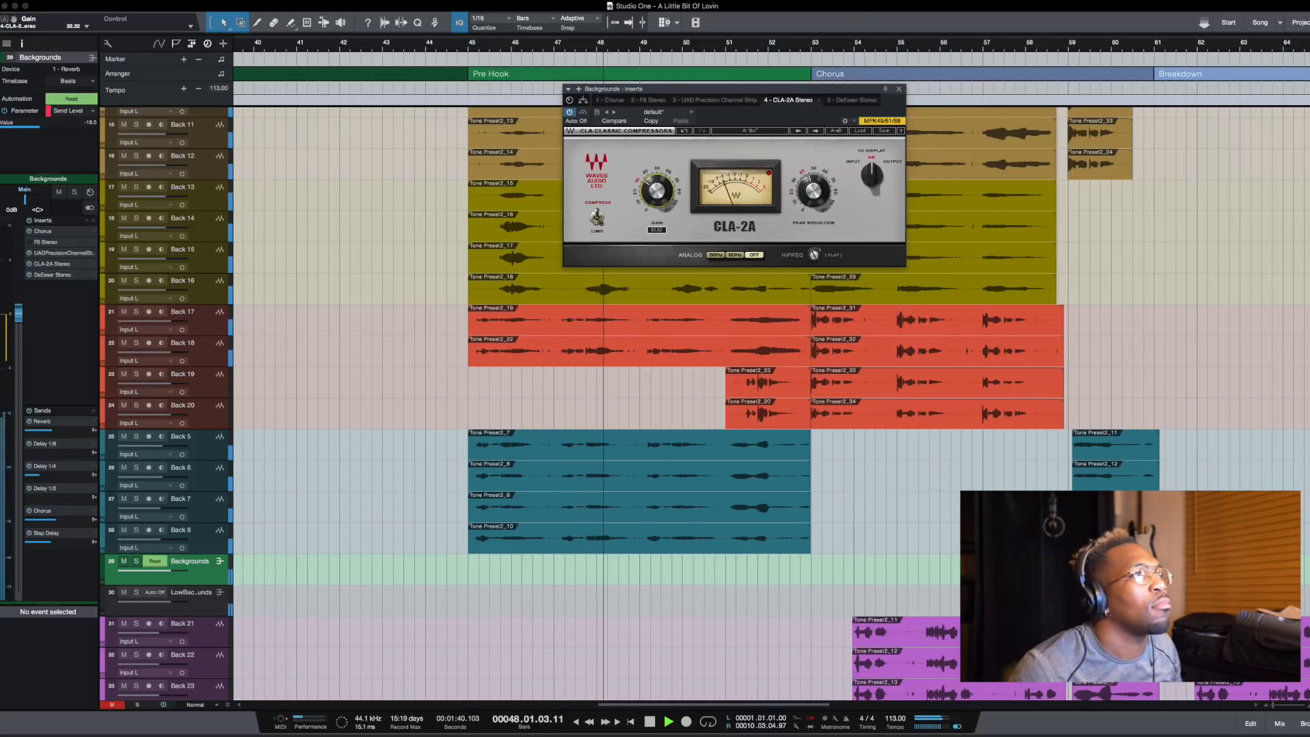
drag(657, 191, 657, 192)
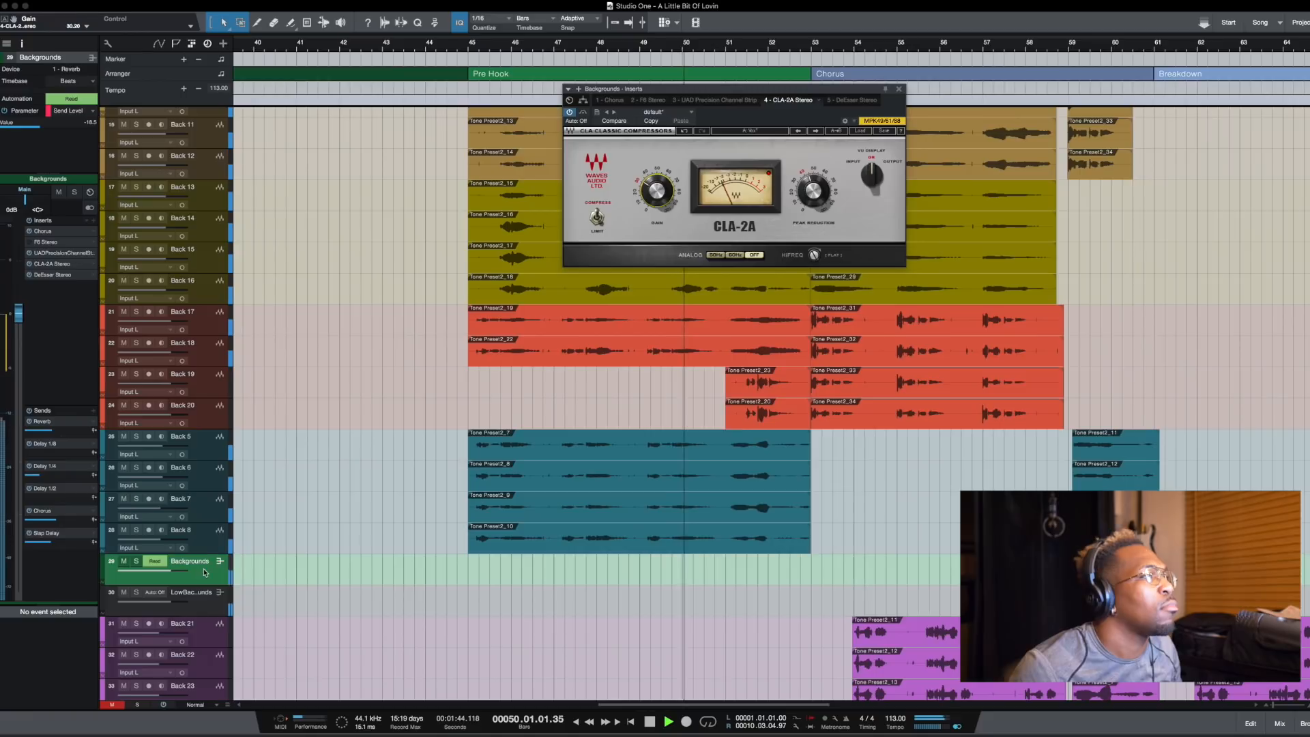
- Lower the Low Backgrounds bus volume to -1.1 dB and close the compressor window
click(165, 606)
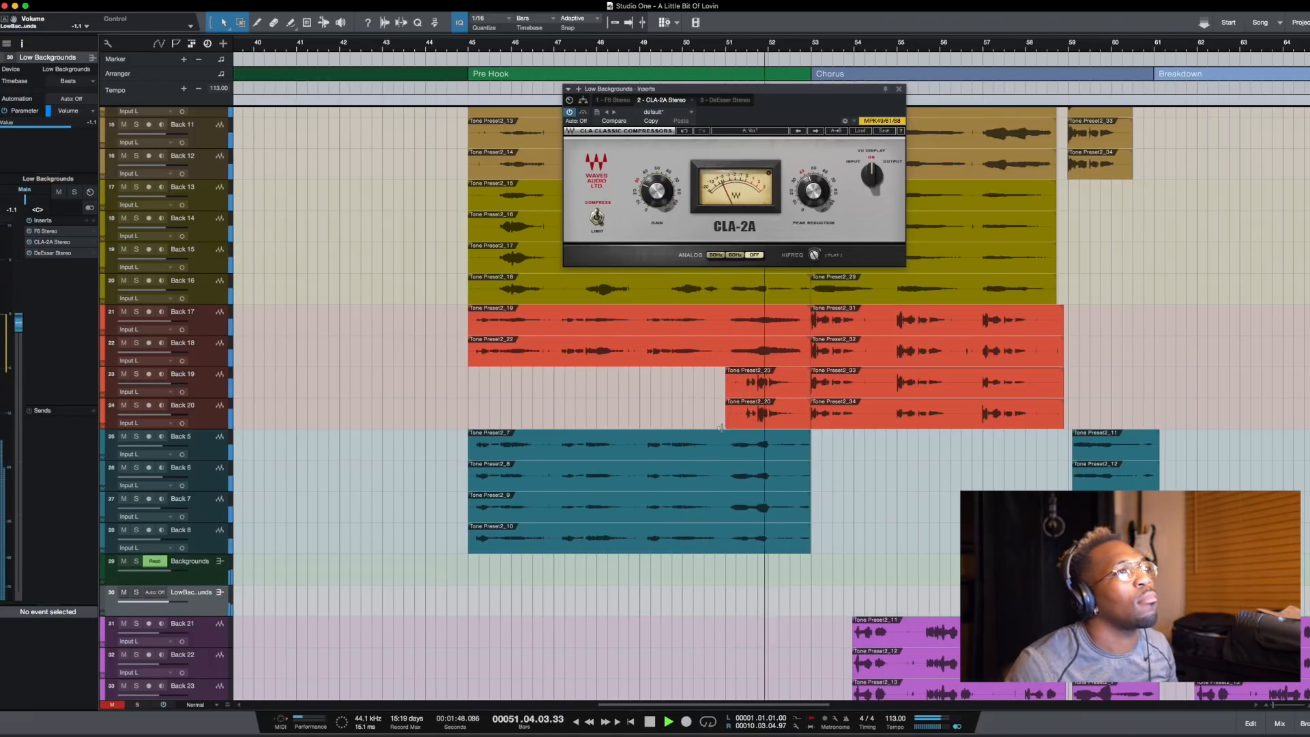
click(898, 89)
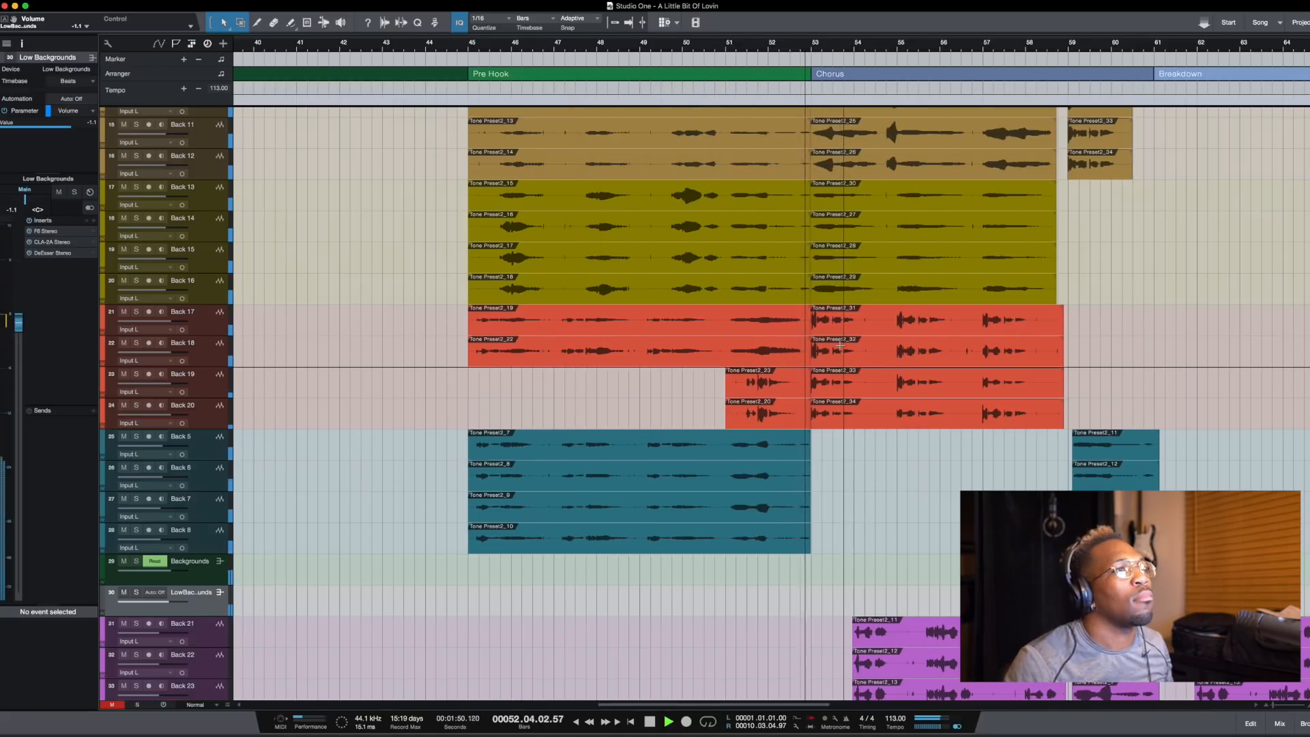
- Mute the Instrumental track and listen to the vocals alone through the second Chorus
scroll(846, 345, down, 3)
scroll(845, 342, up, 10)
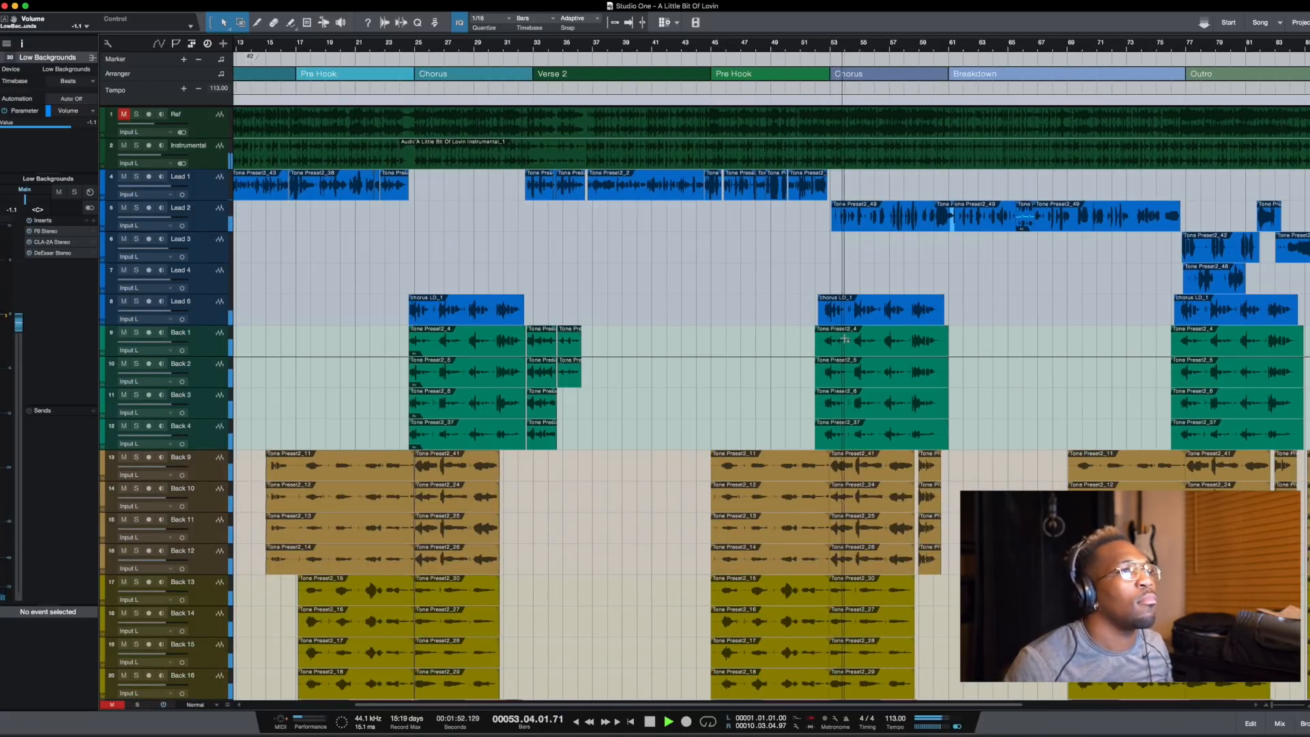
scroll(788, 312, right, 5)
scroll(788, 312, up, 2)
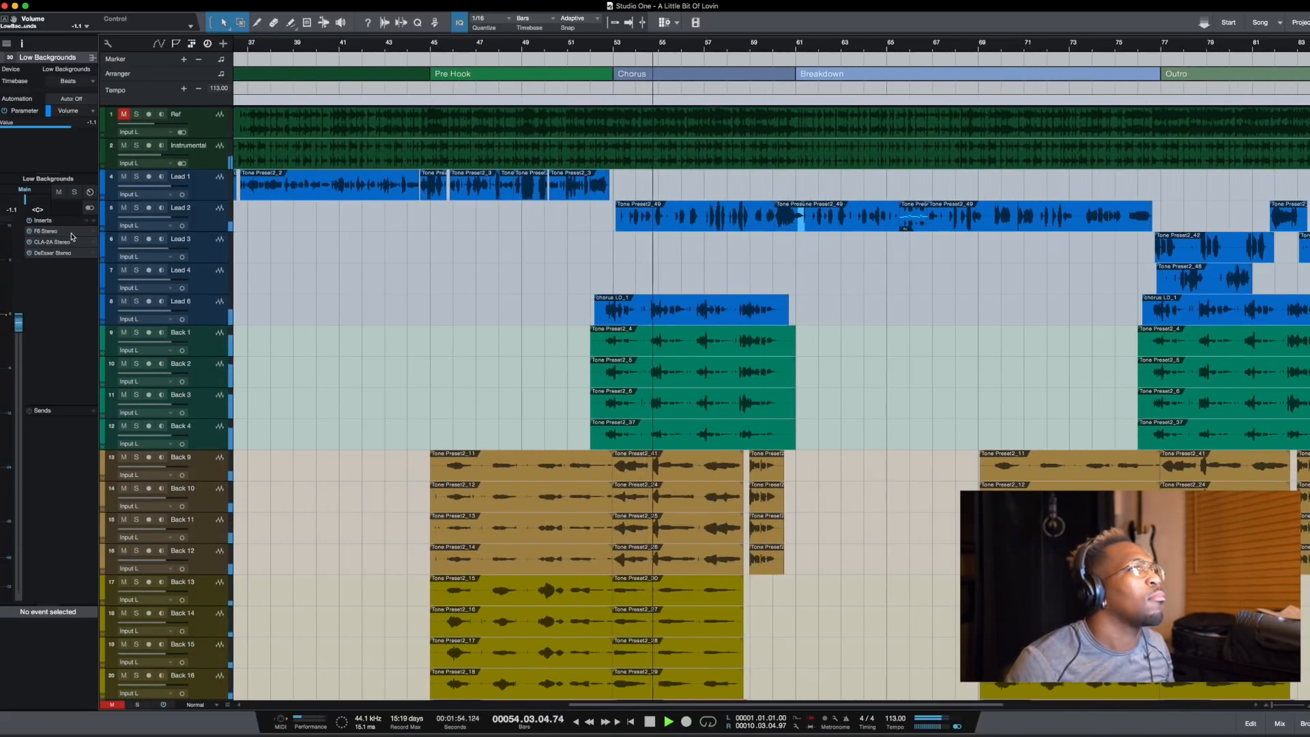
click(124, 145)
scroll(563, 245, up, 3)
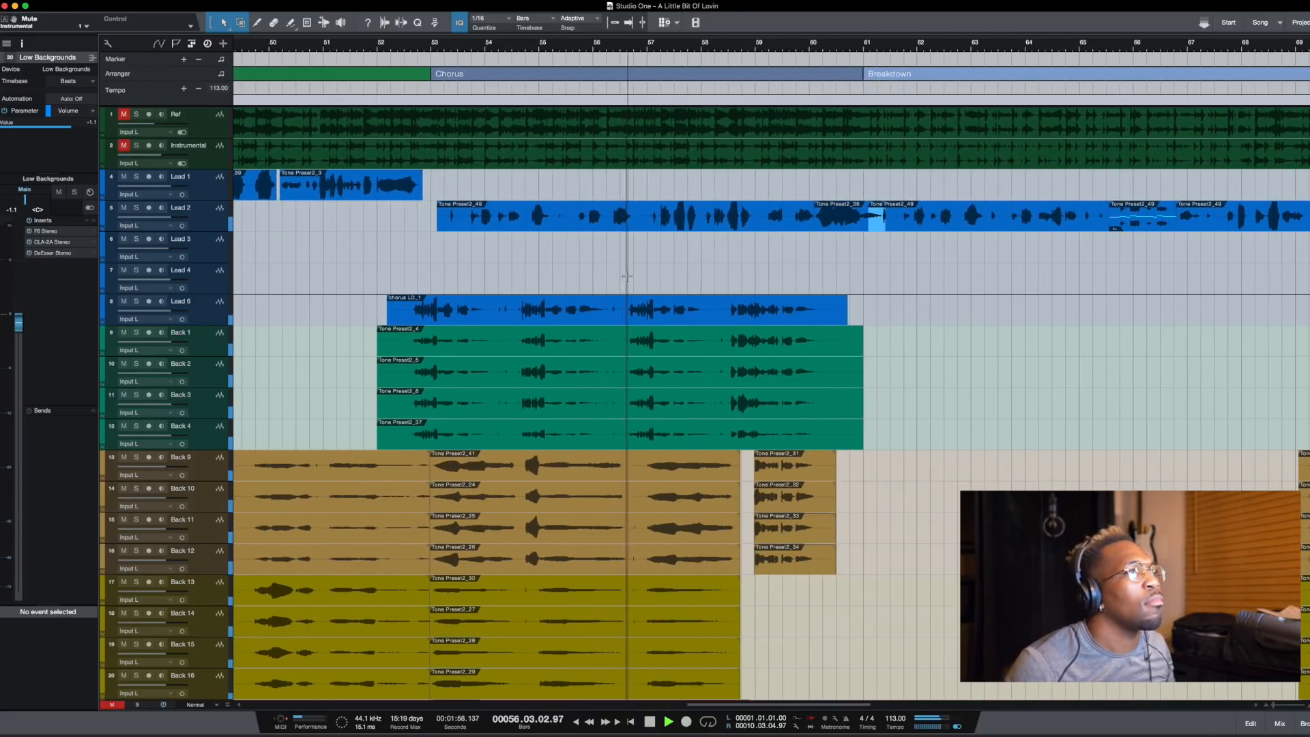
scroll(627, 276, up, 2)
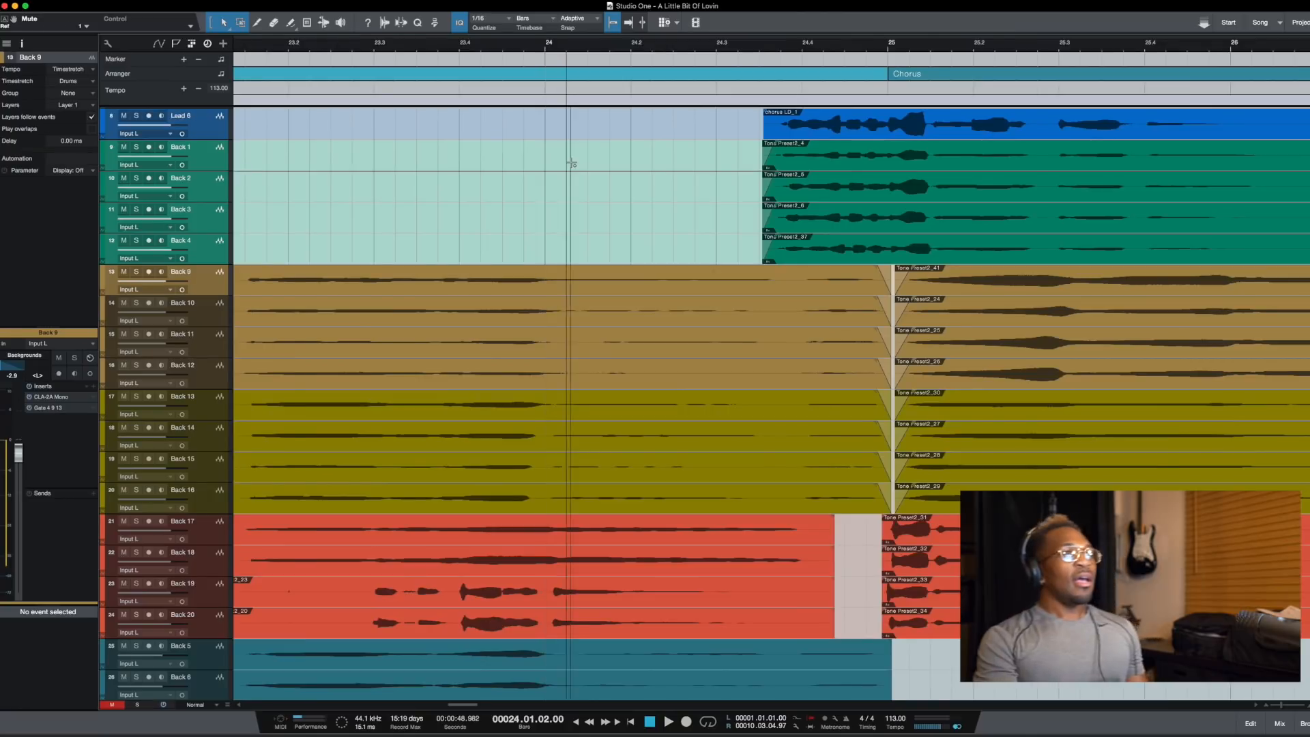
- Set the playhead at bar 25, the start of the first Chorus, and inspect the Back 27 to Back 40 clips there
scroll(572, 162, down, 6)
scroll(560, 182, down, 1)
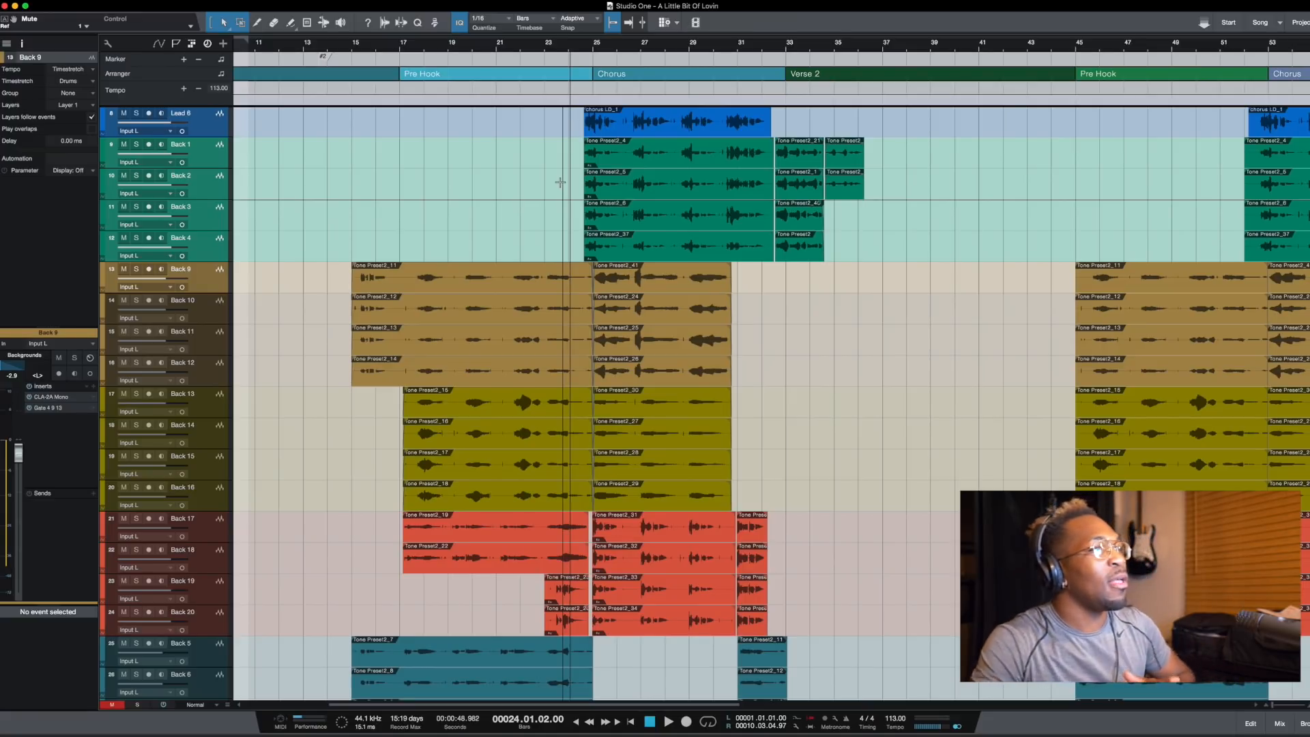
scroll(560, 182, down, 10)
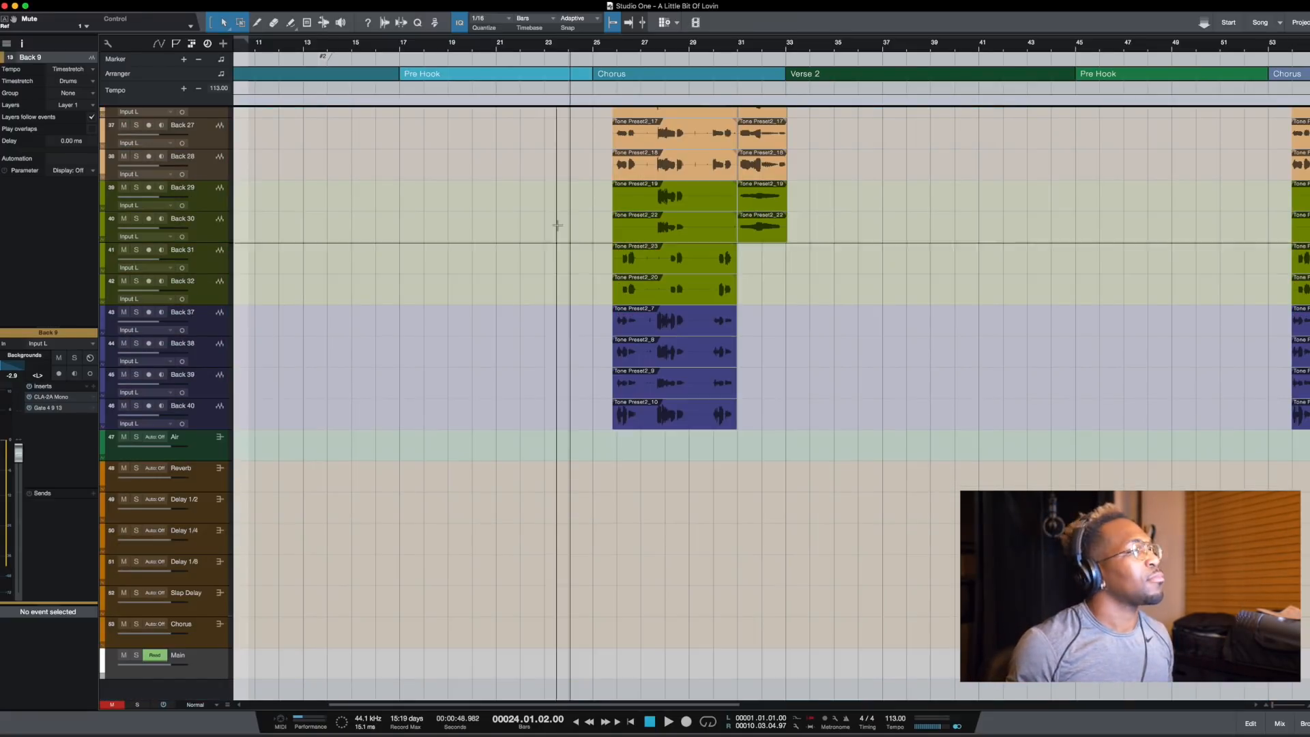
click(508, 401)
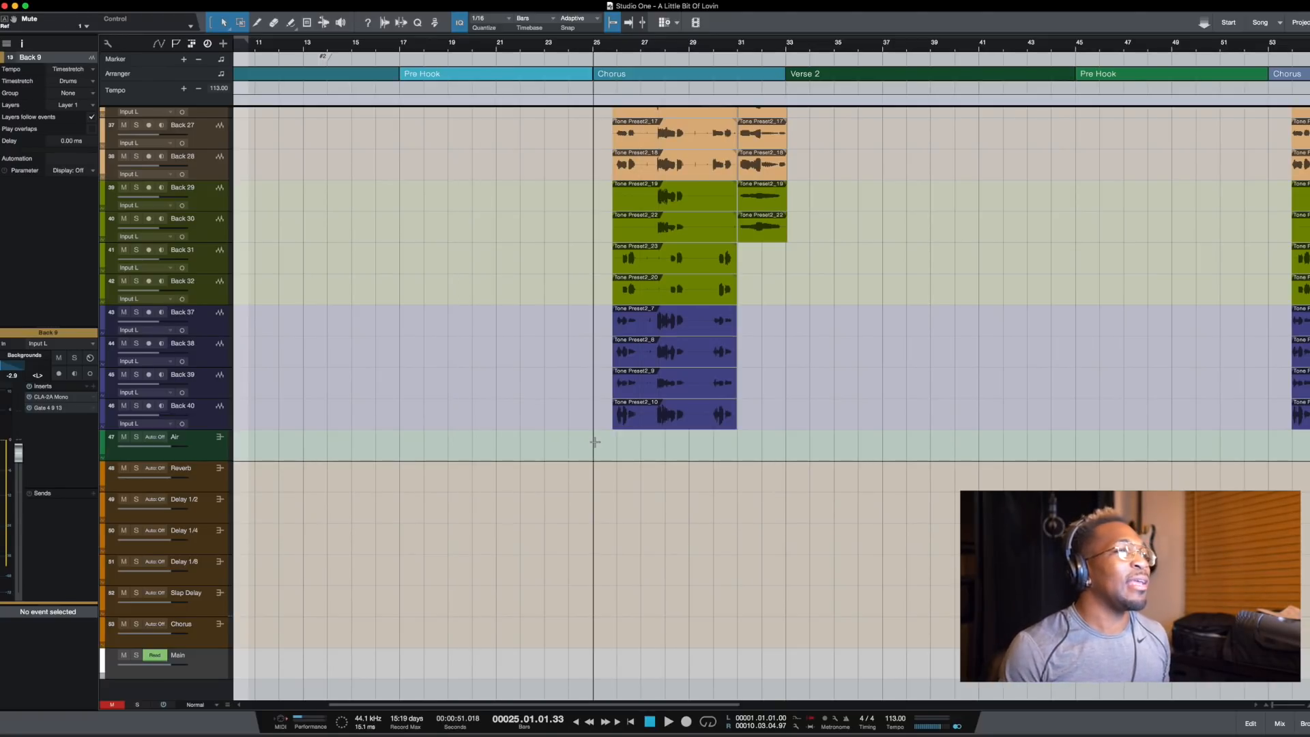
key(e)
key(e)
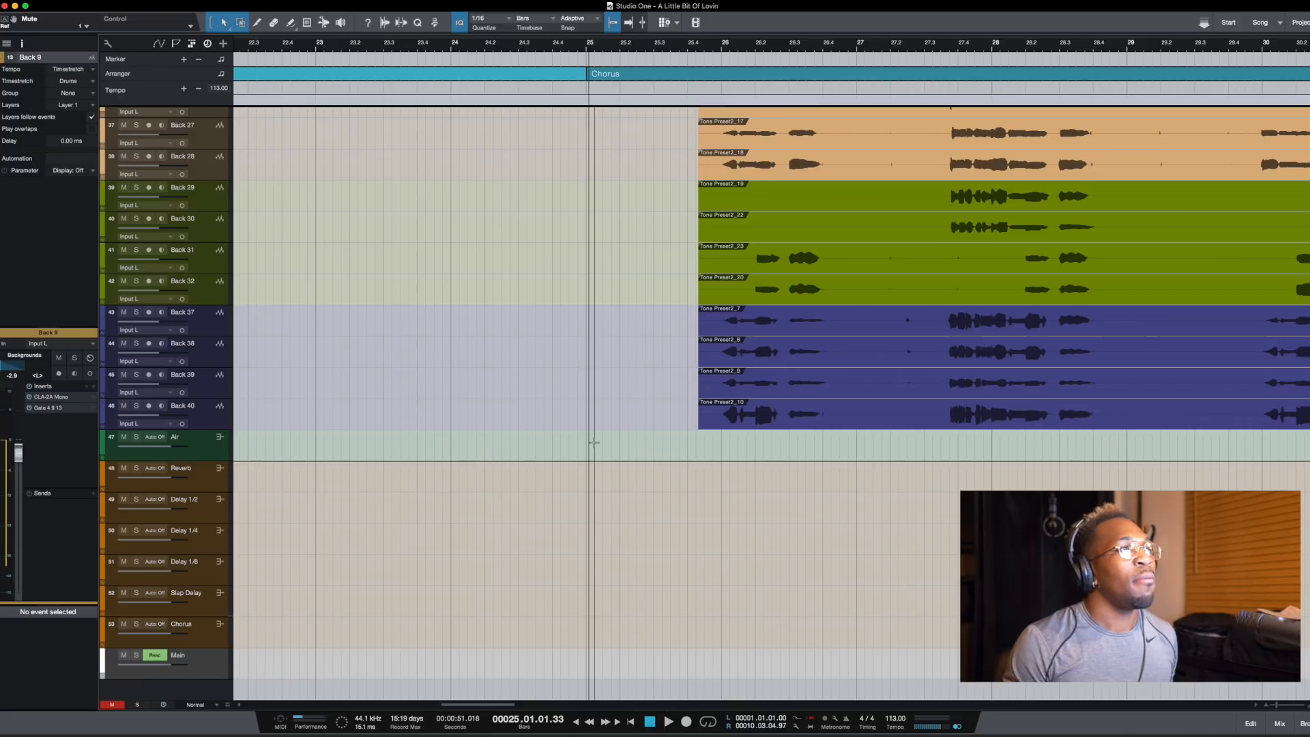